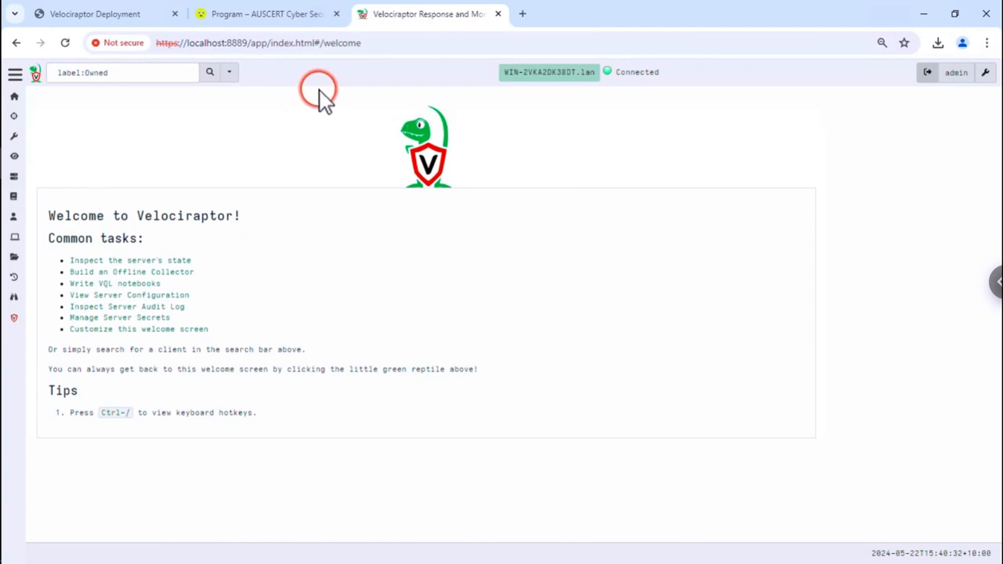
- From the client's Collected view, start a new artifact collection
{"action": "left_click", "coordinate": [571, 86]}
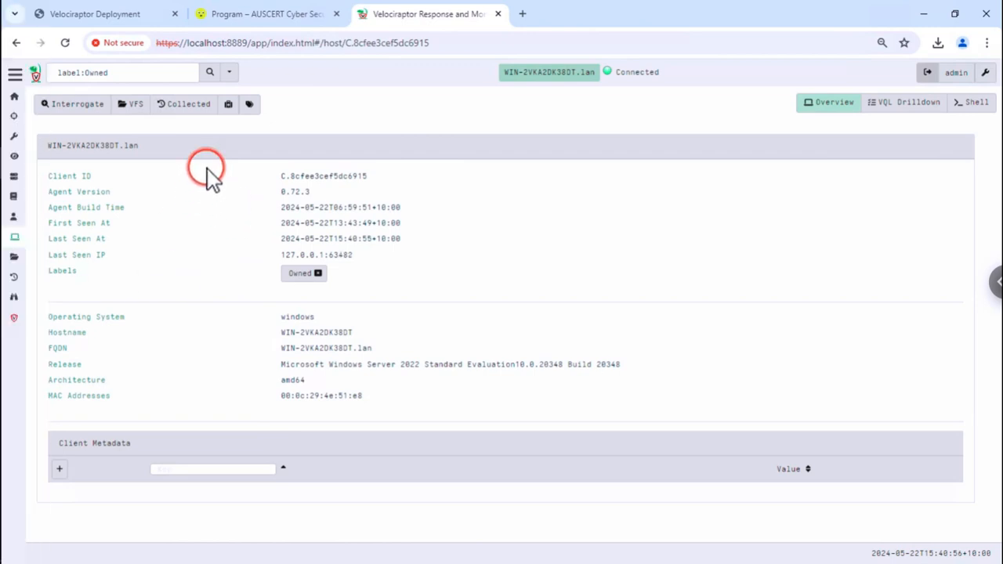
{"action": "left_click", "coordinate": [189, 110]}
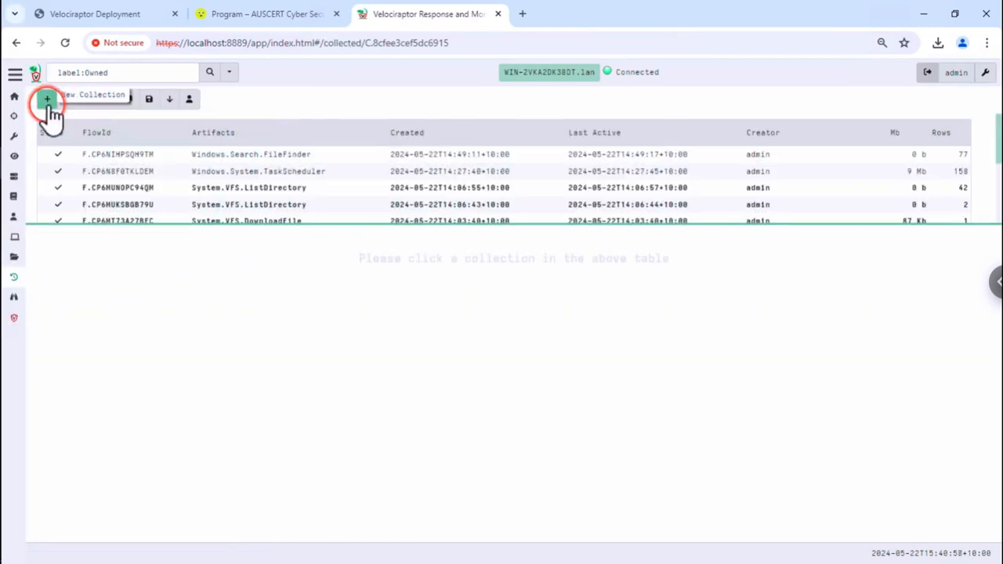
{"action": "left_click", "coordinate": [47, 99]}
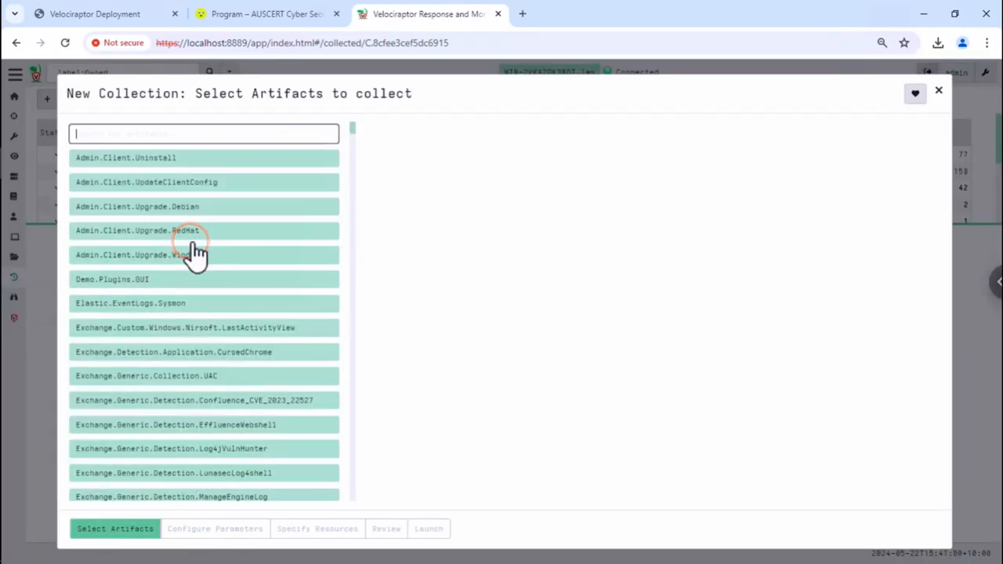
- Search 'sqlite', select Generic.Forensic.SQLiteHunter, and open its GitHub link in a new tab
{"action": "type", "text": "sqlite"}
{"action": "left_click", "coordinate": [185, 280]}
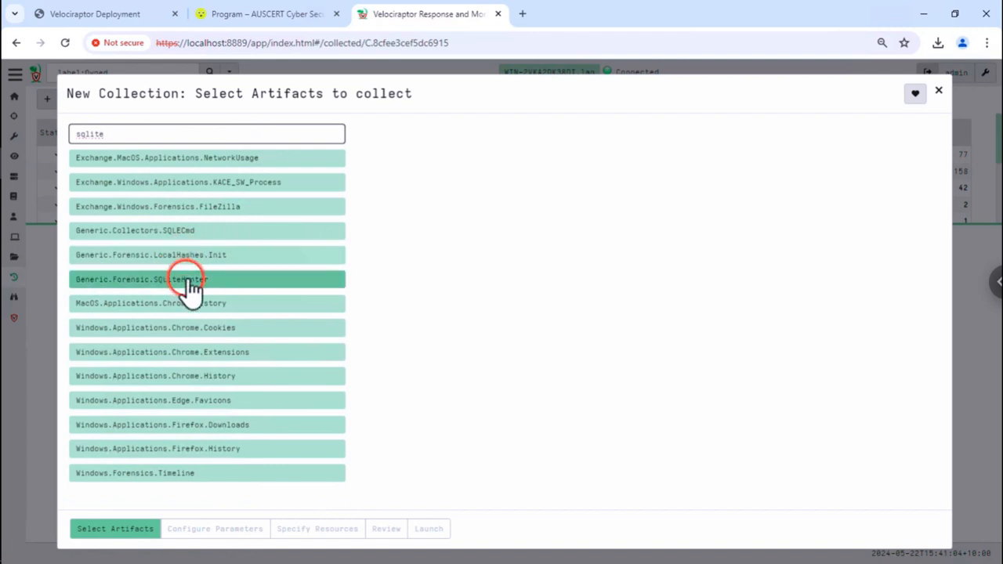
{"action": "left_click", "coordinate": [314, 381]}
{"action": "left_click", "coordinate": [227, 283]}
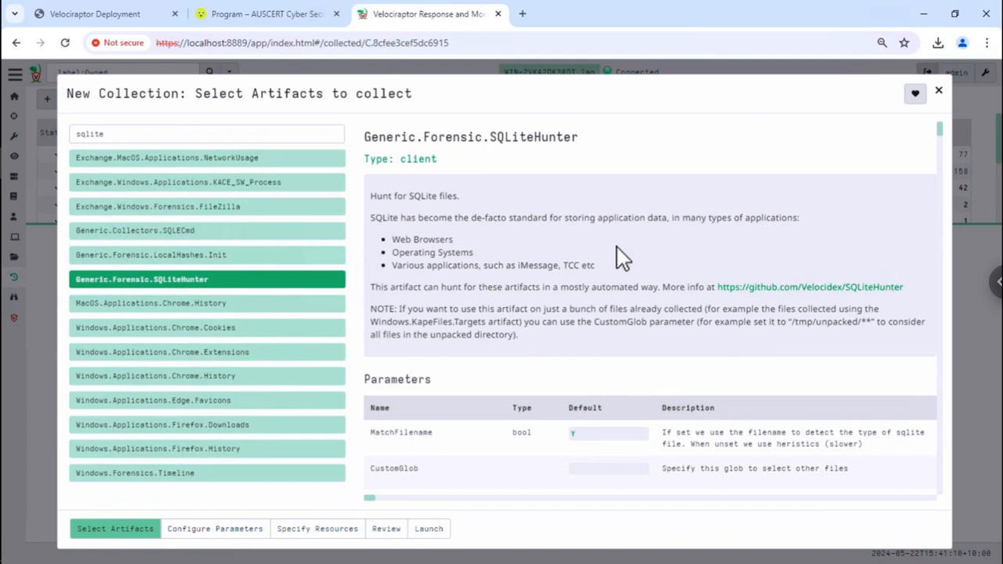
{"action": "left_click", "coordinate": [760, 289]}
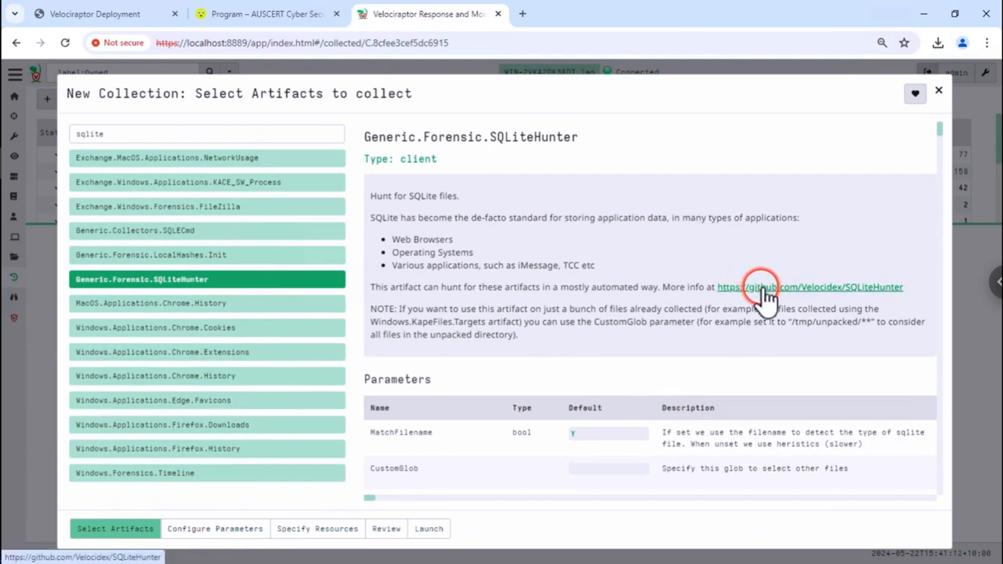
{"action": "left_click", "coordinate": [777, 299]}
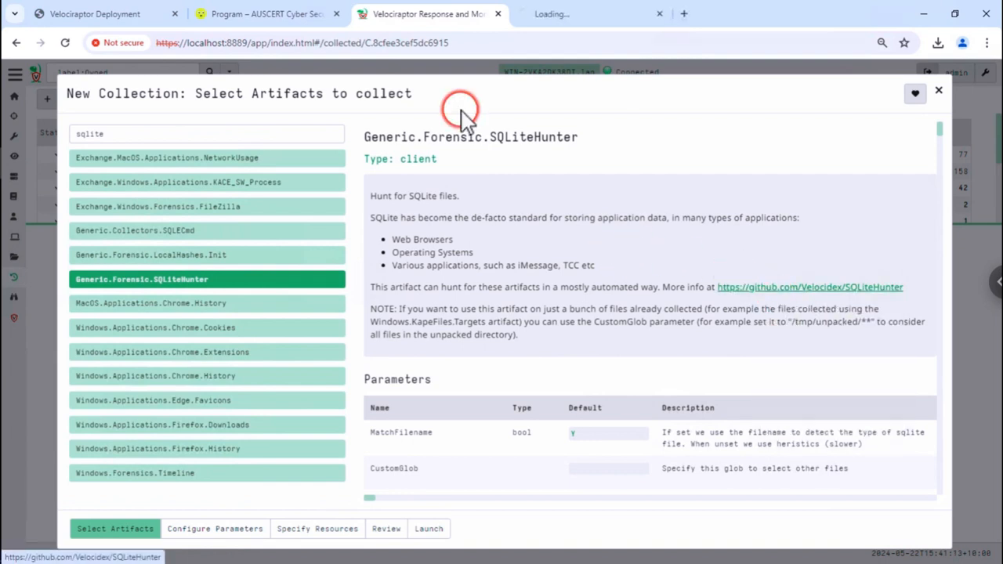
- On GitHub, open ChromiumBrowser_Media.yaml from the repository's definitions folder
{"action": "left_click", "coordinate": [566, 14]}
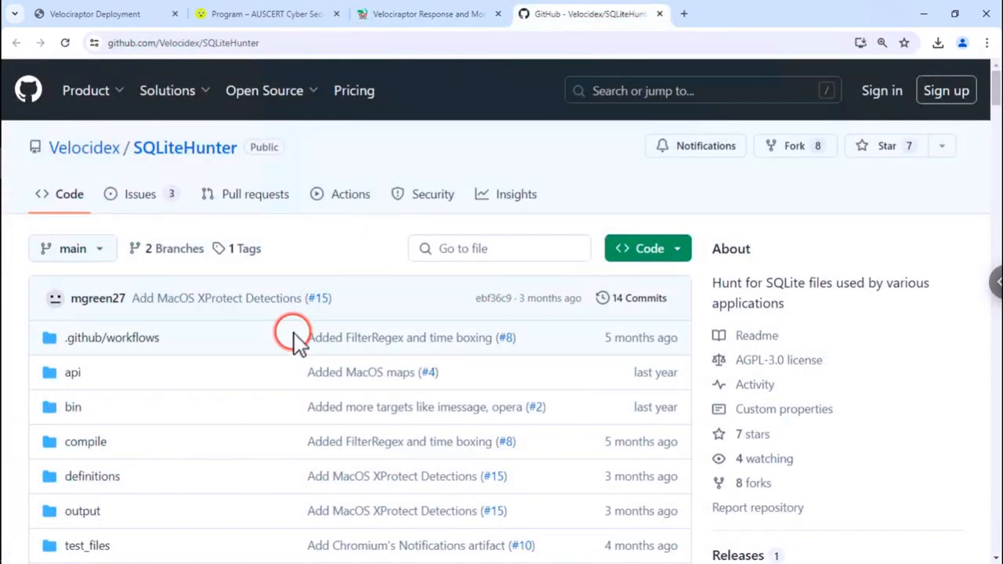
{"action": "scroll", "coordinate": [296, 352], "scroll_direction": "down", "scroll_amount": 1}
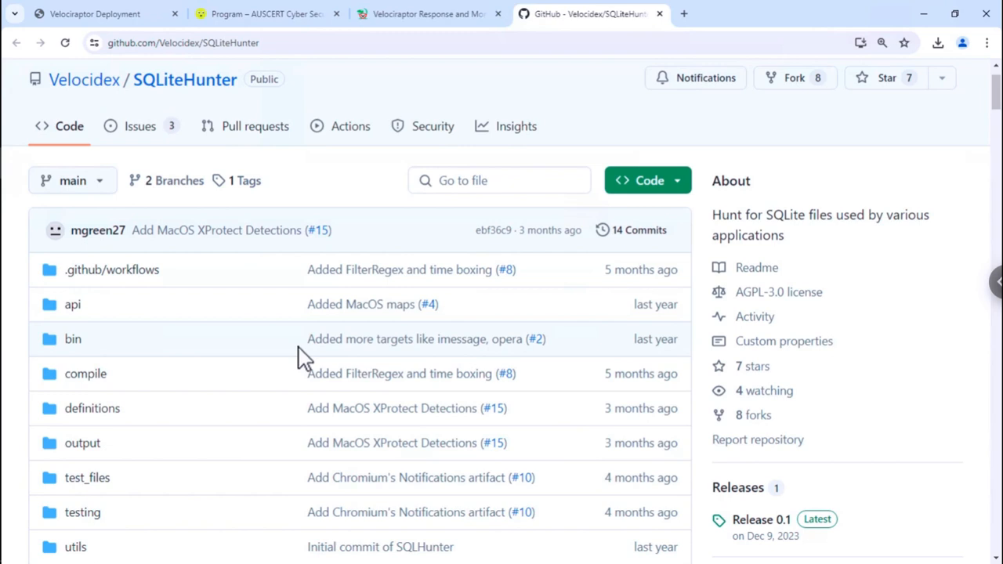
{"action": "left_click", "coordinate": [273, 306]}
{"action": "left_click", "coordinate": [101, 416]}
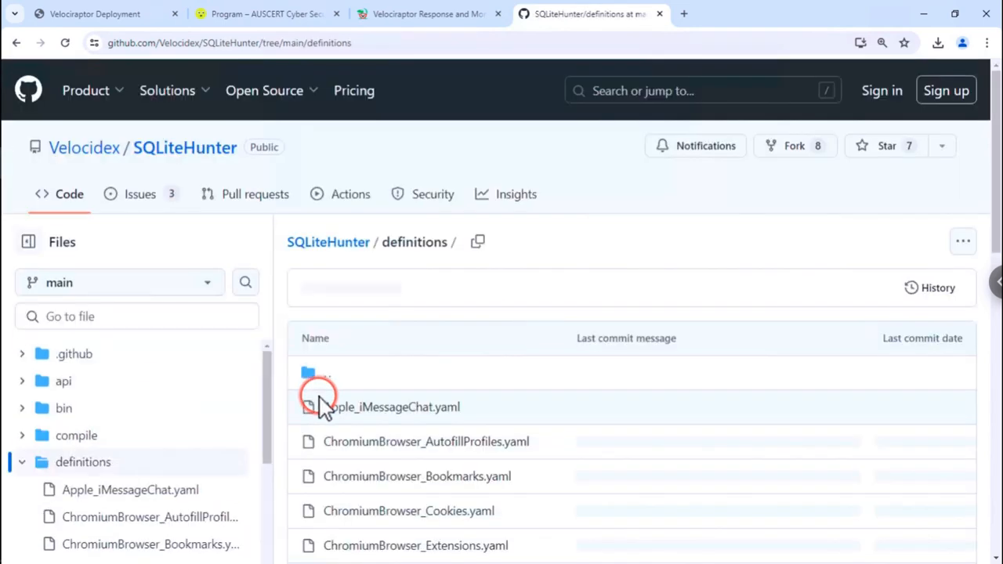
{"action": "scroll", "coordinate": [540, 447], "scroll_direction": "down", "scroll_amount": 2}
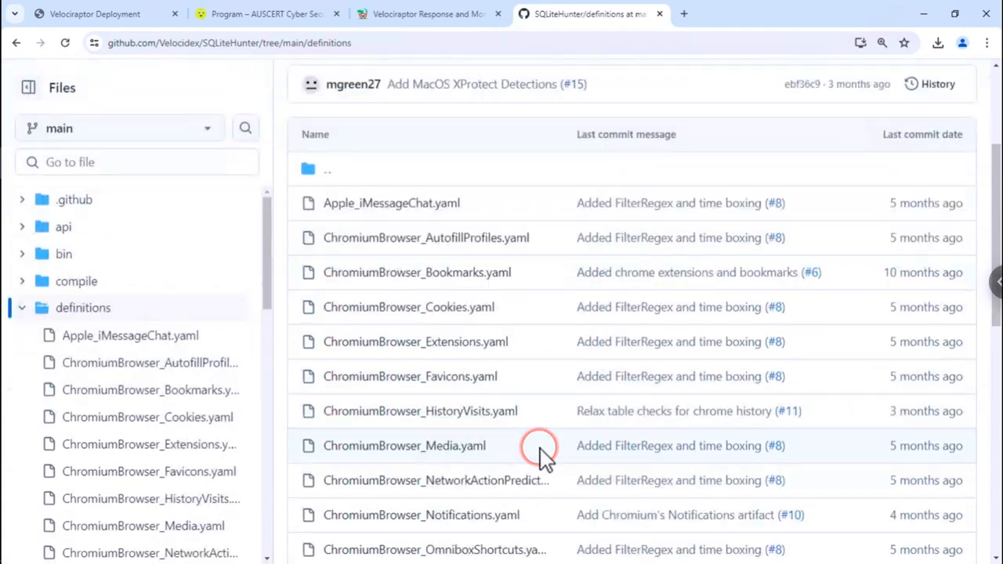
{"action": "scroll", "coordinate": [462, 314], "scroll_direction": "down", "scroll_amount": 3}
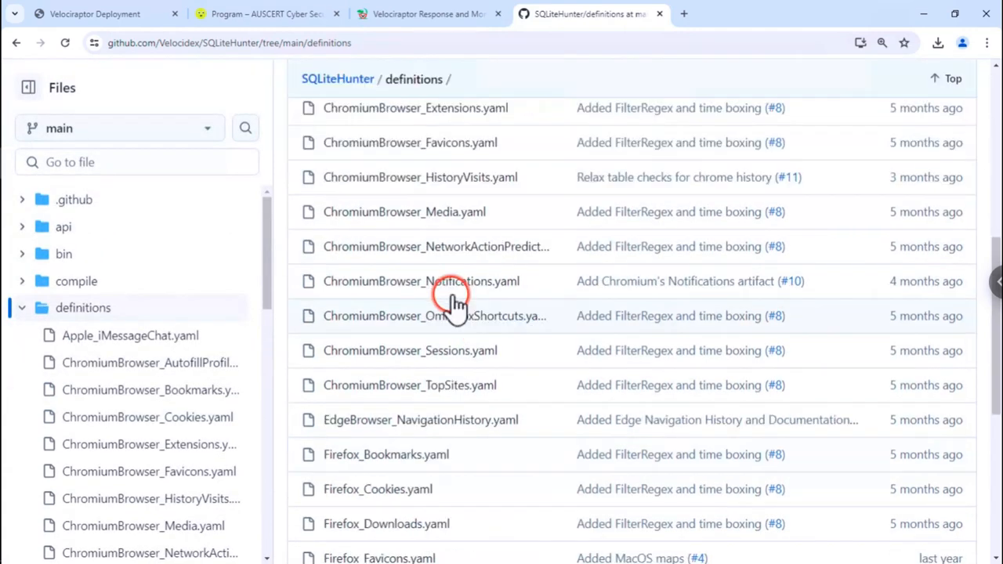
{"action": "left_click", "coordinate": [403, 221]}
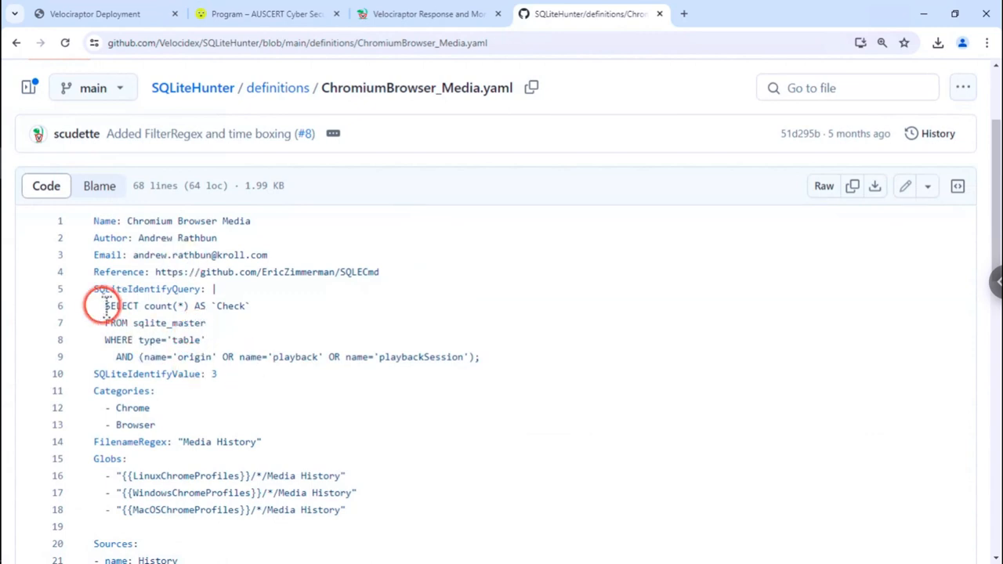
- Review the identify query on lines 6–9 and the other queries, then return to Velociraptor
{"action": "left_click_drag", "start_coordinate": [98, 304], "coordinate": [258, 327]}
{"action": "left_click_drag", "start_coordinate": [325, 343], "coordinate": [490, 358]}
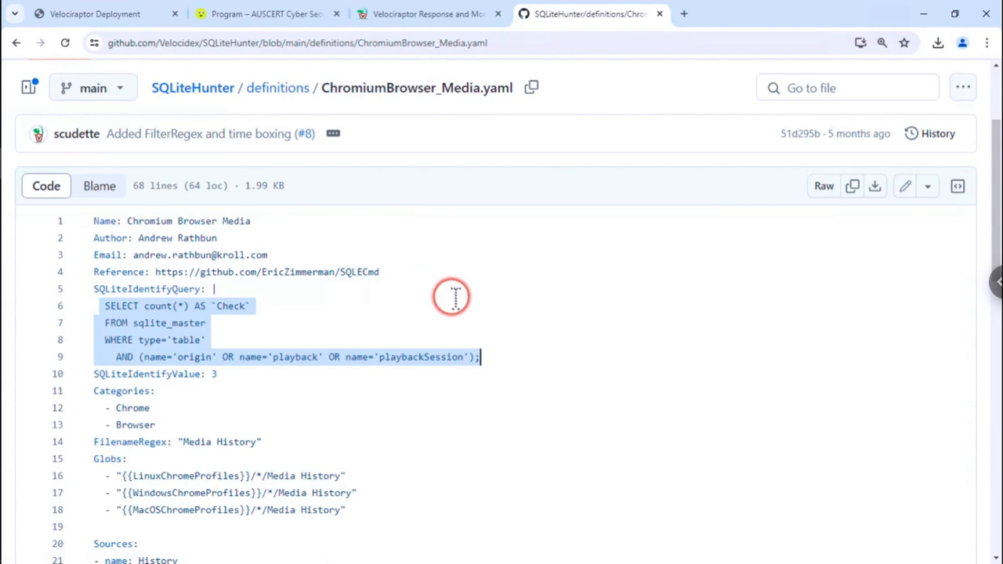
{"action": "left_click", "coordinate": [410, 413]}
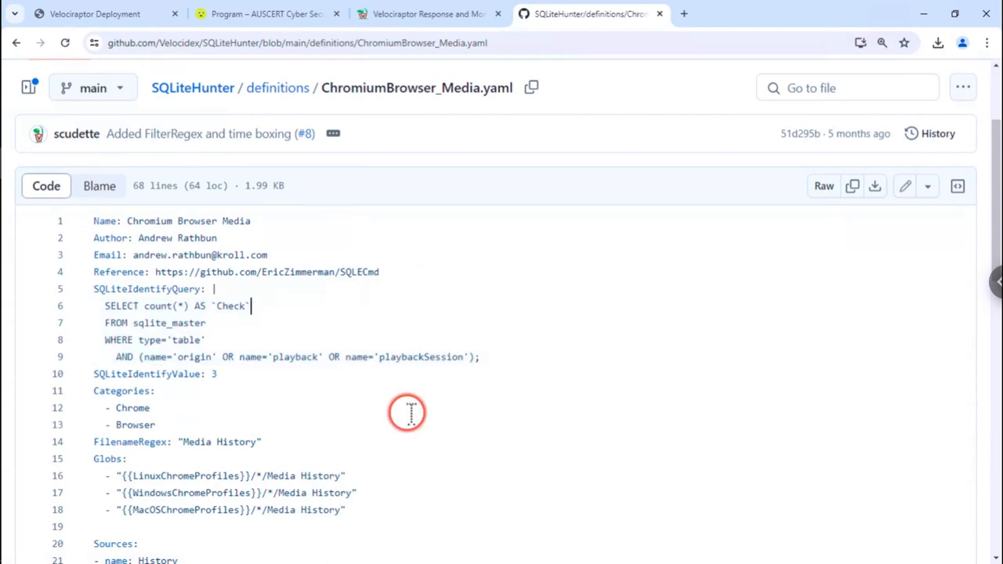
{"action": "scroll", "coordinate": [424, 419], "scroll_direction": "down", "scroll_amount": 2}
{"action": "scroll", "coordinate": [319, 436], "scroll_direction": "down", "scroll_amount": 3}
{"action": "scroll", "coordinate": [287, 303], "scroll_direction": "down", "scroll_amount": 2}
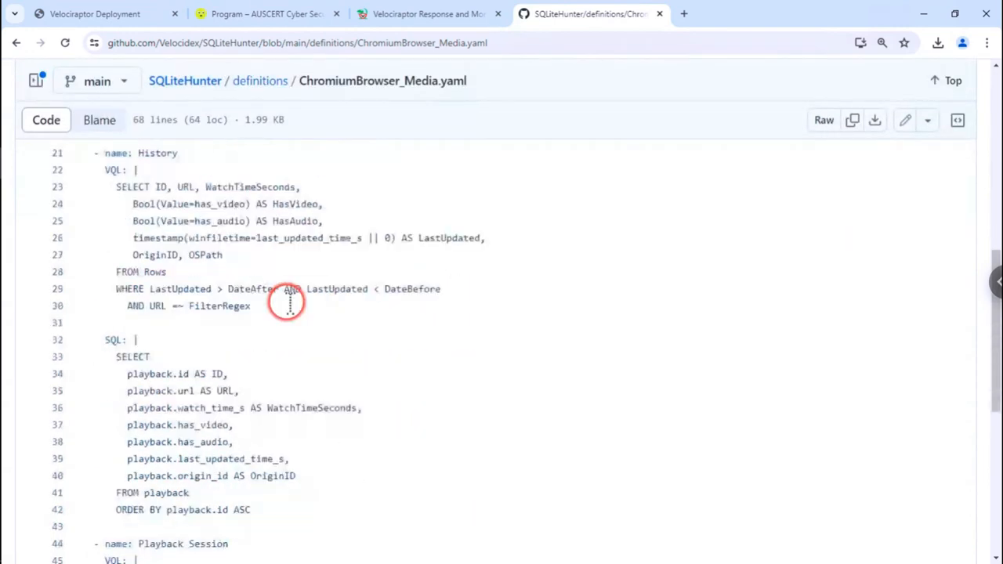
{"action": "scroll", "coordinate": [290, 304], "scroll_direction": "up", "scroll_amount": 2}
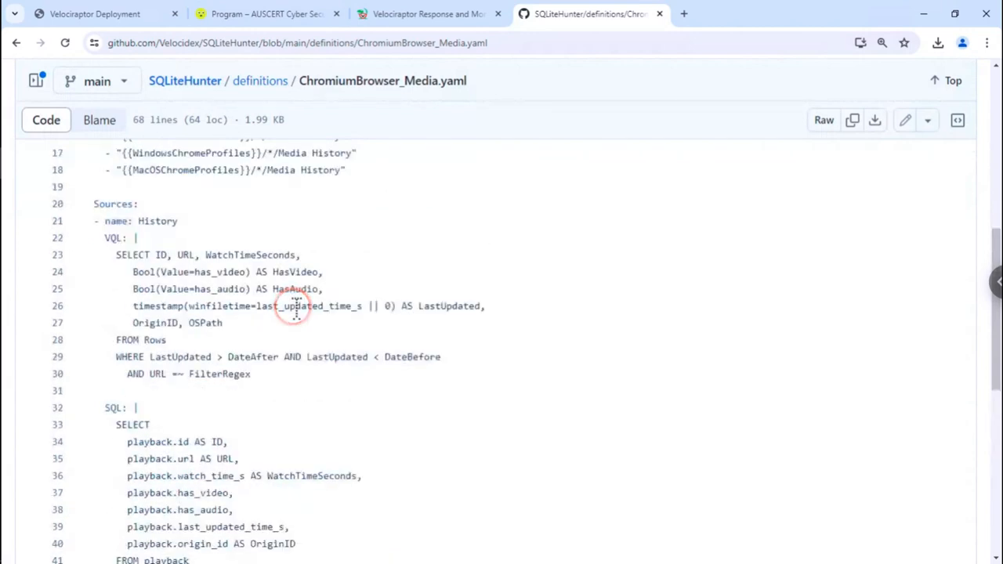
{"action": "scroll", "coordinate": [290, 305], "scroll_direction": "up", "scroll_amount": 2}
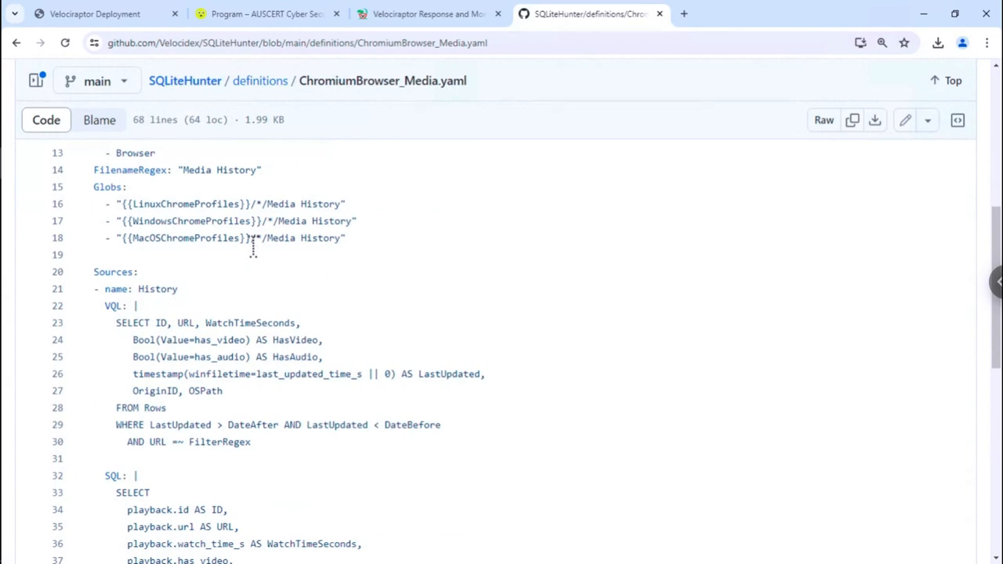
{"action": "left_click", "coordinate": [253, 248]}
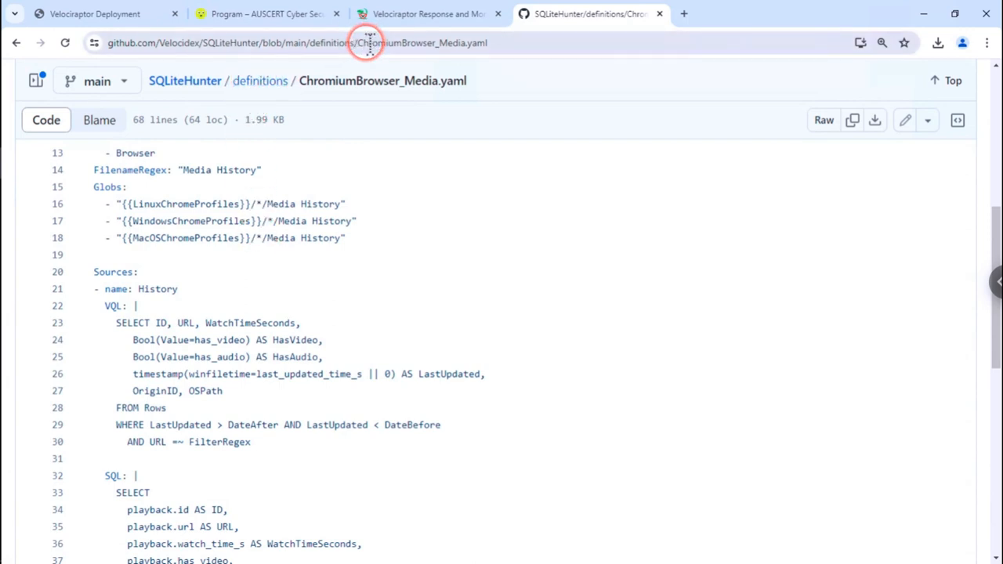
{"action": "left_click", "coordinate": [408, 15]}
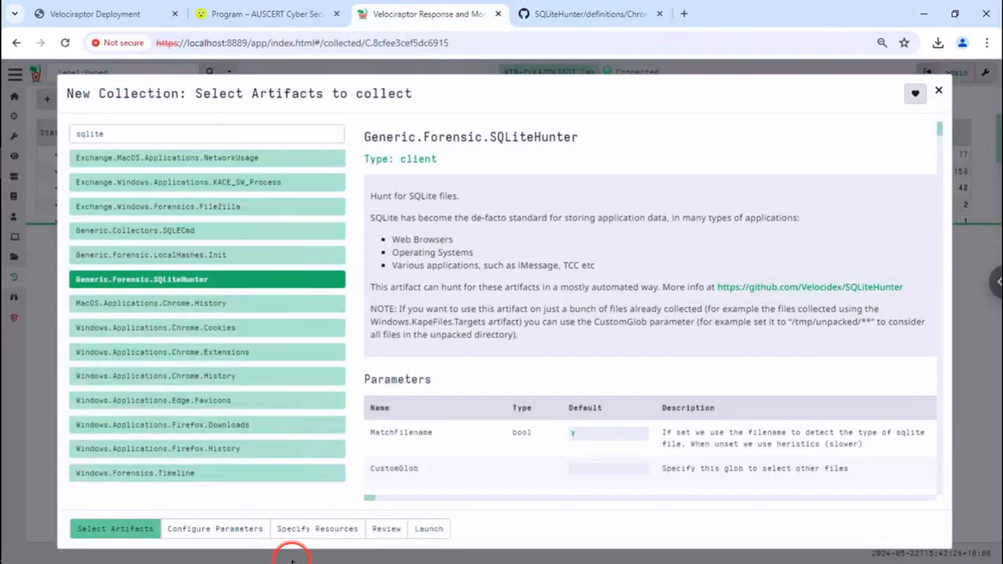
- Turn on AlsoUpload in the SQLiteHunter parameters and launch the collection
{"action": "left_click", "coordinate": [191, 531]}
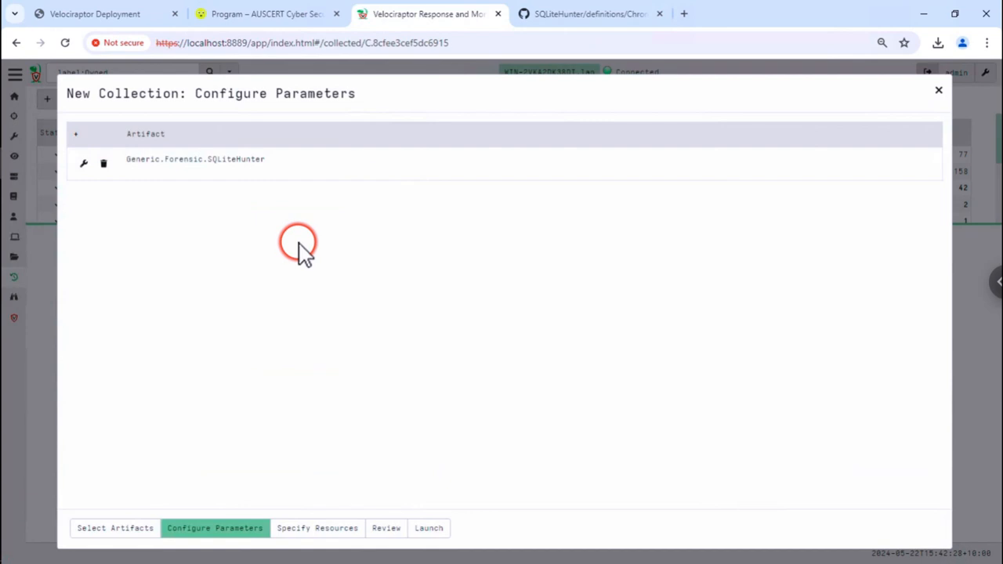
{"action": "left_click", "coordinate": [375, 171]}
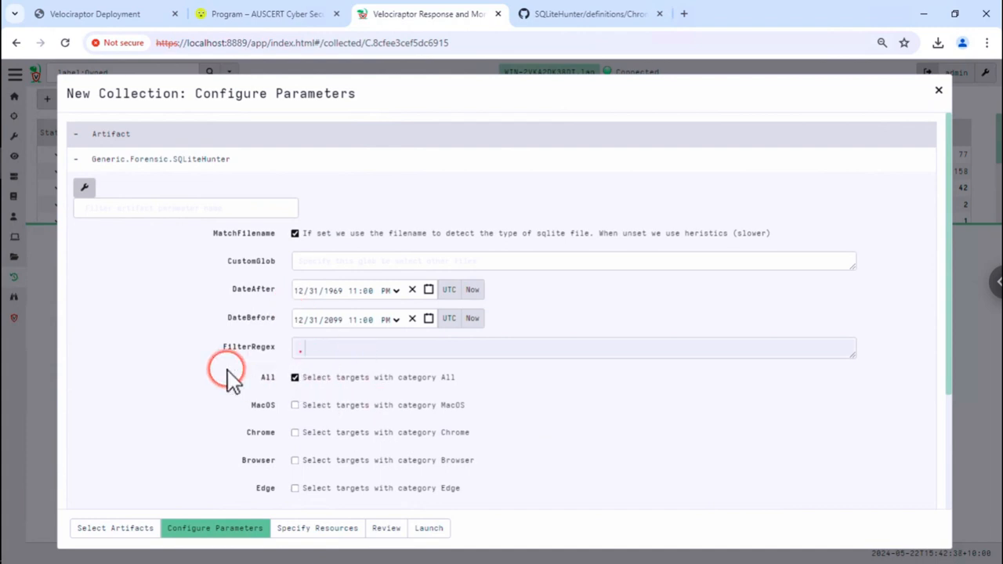
{"action": "scroll", "coordinate": [227, 378], "scroll_direction": "down", "scroll_amount": 1}
{"action": "scroll", "coordinate": [403, 406], "scroll_direction": "down", "scroll_amount": 2}
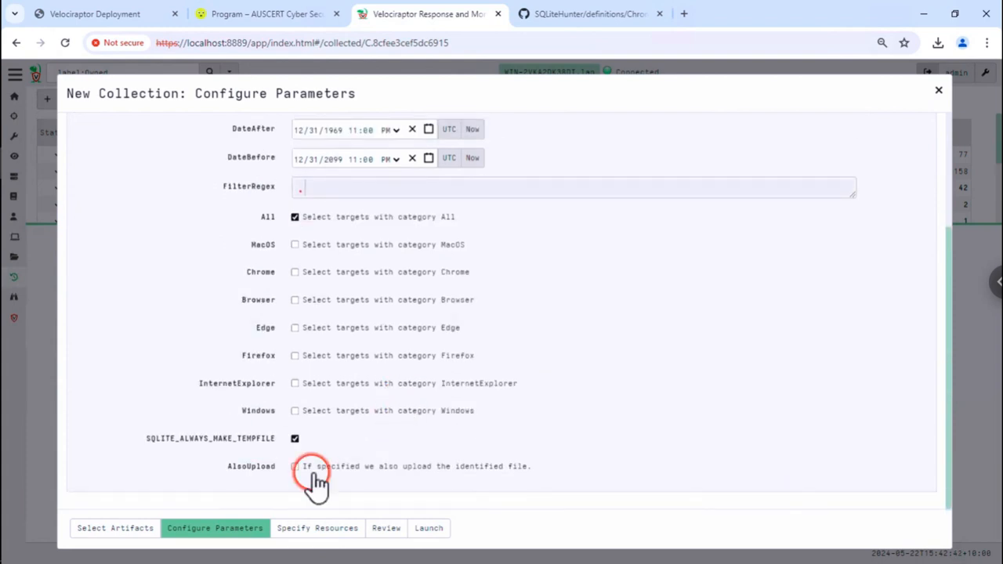
{"action": "left_click", "coordinate": [296, 467]}
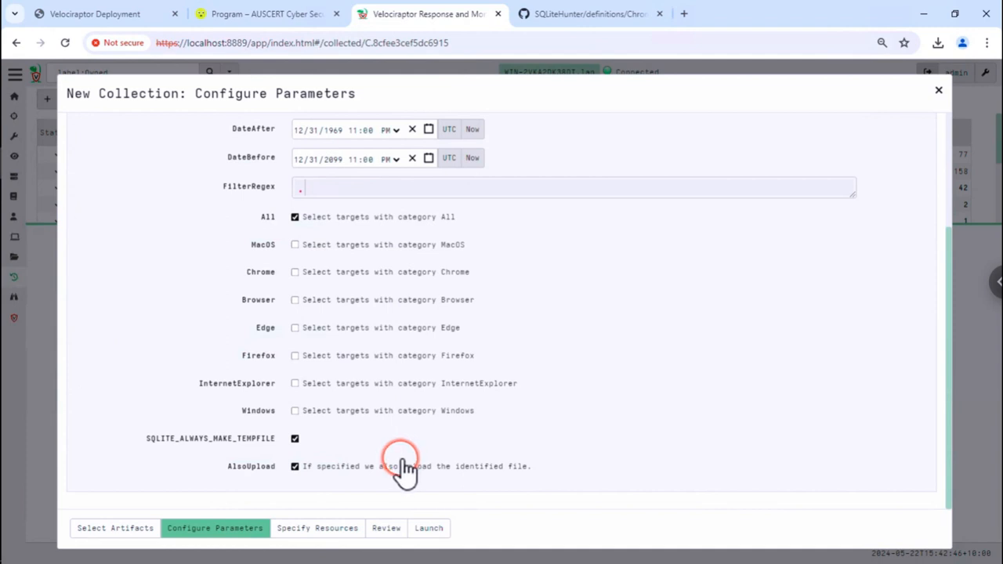
{"action": "scroll", "coordinate": [405, 462], "scroll_direction": "up", "scroll_amount": 1}
{"action": "left_click", "coordinate": [405, 458]}
{"action": "scroll", "coordinate": [405, 459], "scroll_direction": "down", "scroll_amount": 1}
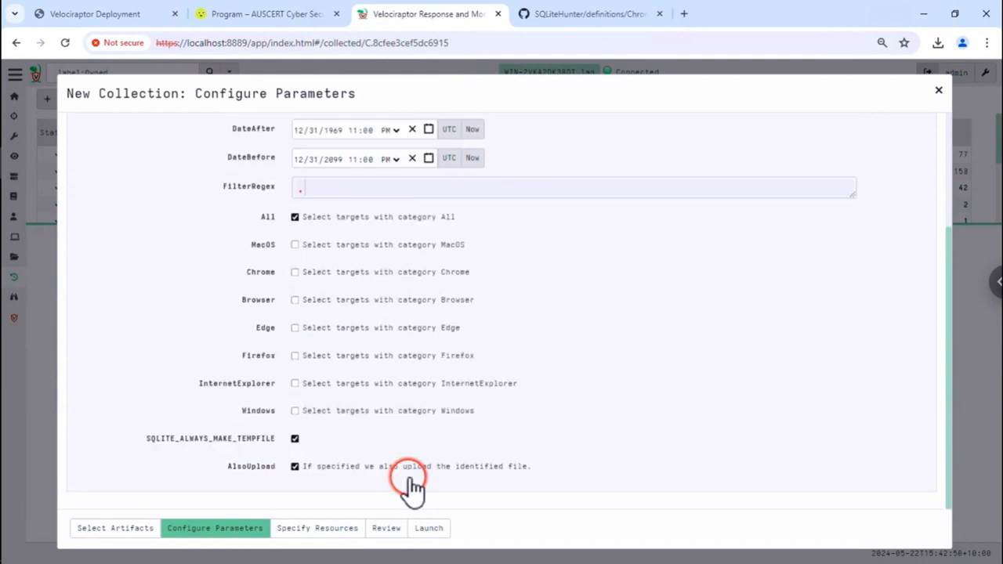
{"action": "left_click", "coordinate": [431, 529]}
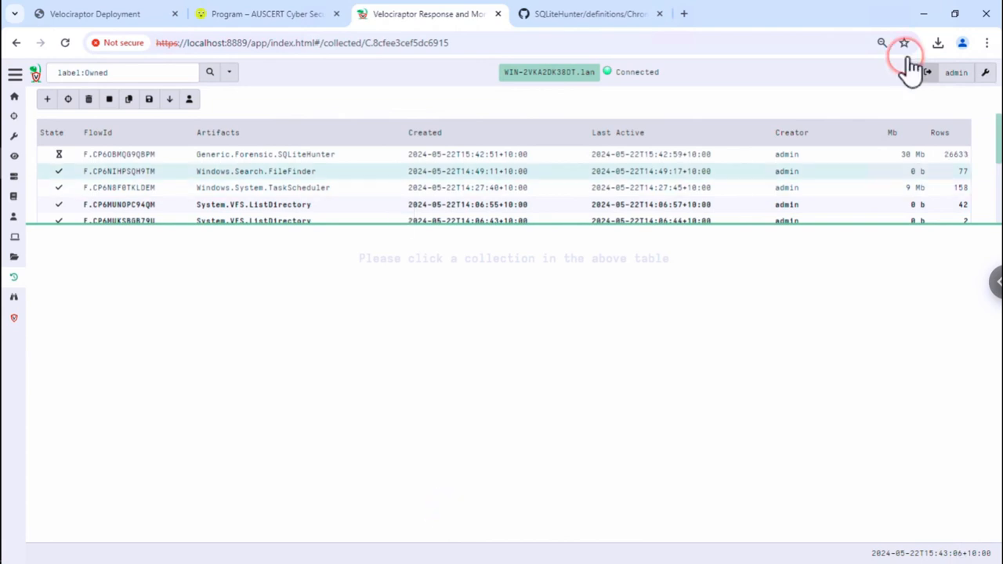
- Open the SQLiteHunter flow's AllFiles results, enlarge the panel, and expand the result-source list
{"action": "left_click", "coordinate": [955, 157]}
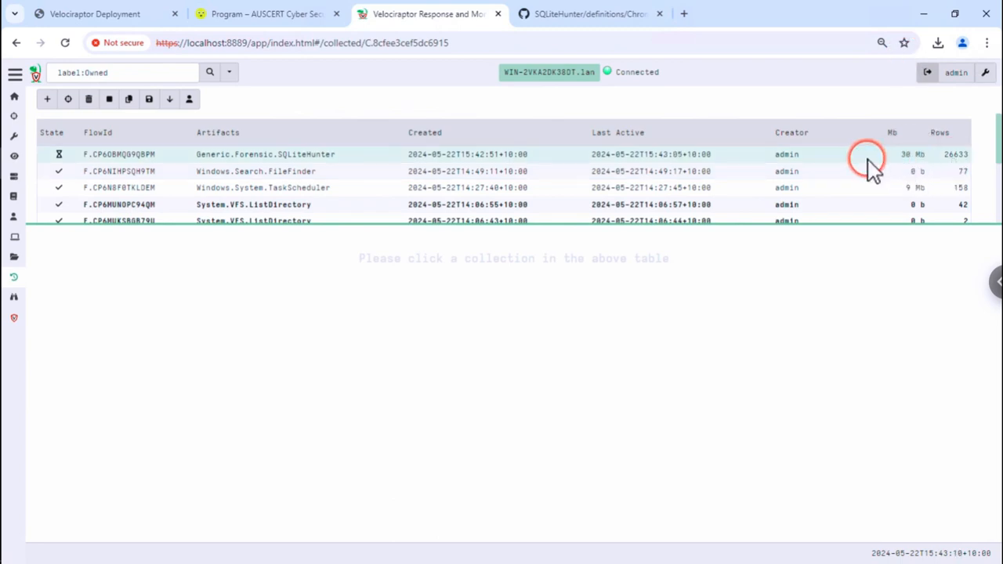
{"action": "left_click", "coordinate": [952, 160]}
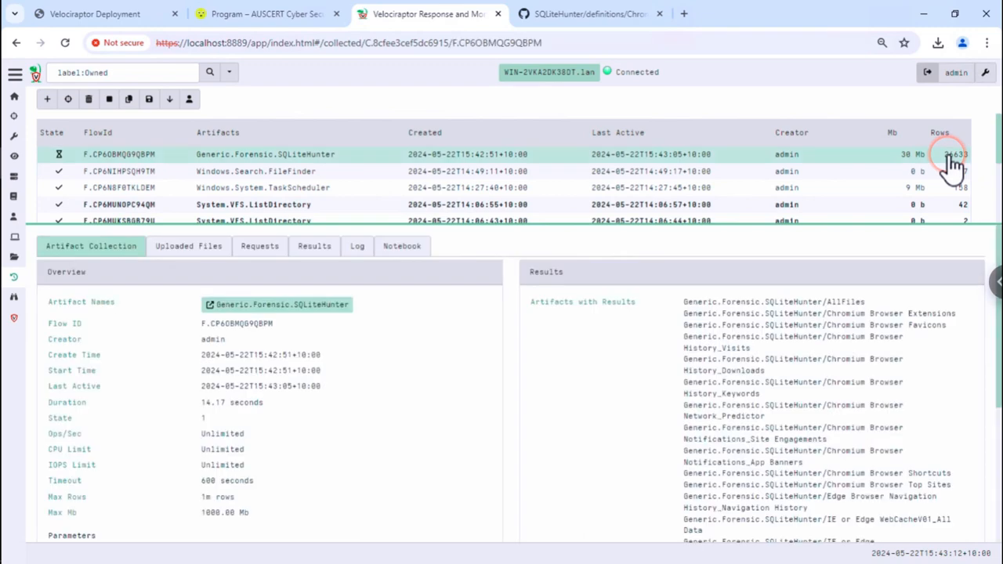
{"action": "mouse_move", "coordinate": [925, 166]}
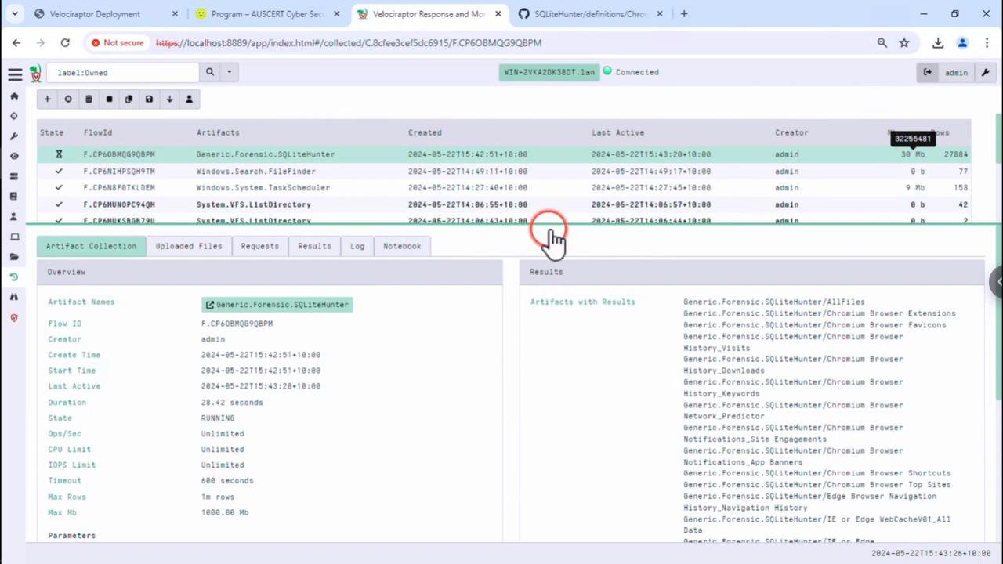
{"action": "left_click", "coordinate": [307, 252]}
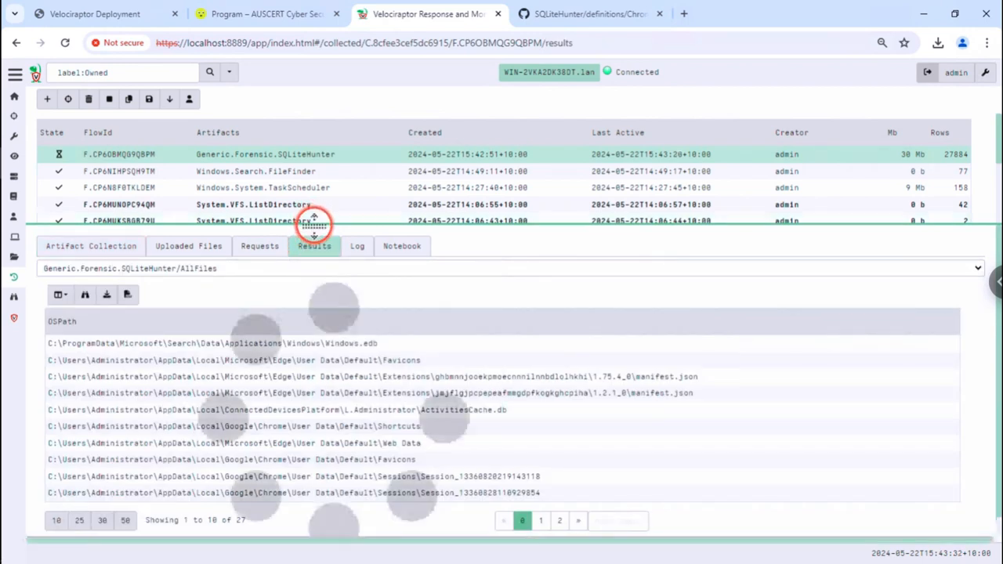
{"action": "left_click_drag", "start_coordinate": [315, 227], "coordinate": [324, 174]}
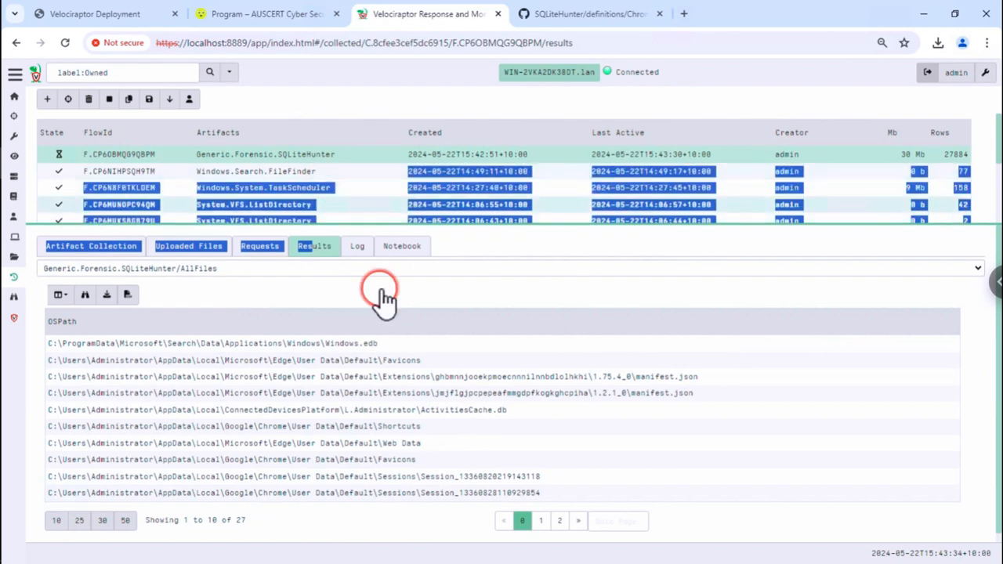
{"action": "left_click", "coordinate": [374, 290]}
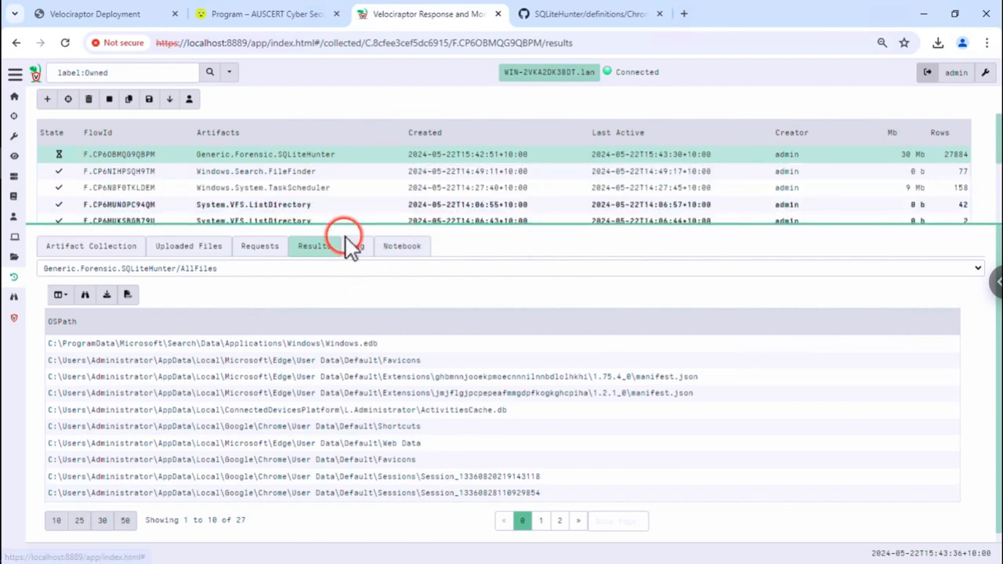
{"action": "left_click", "coordinate": [298, 268]}
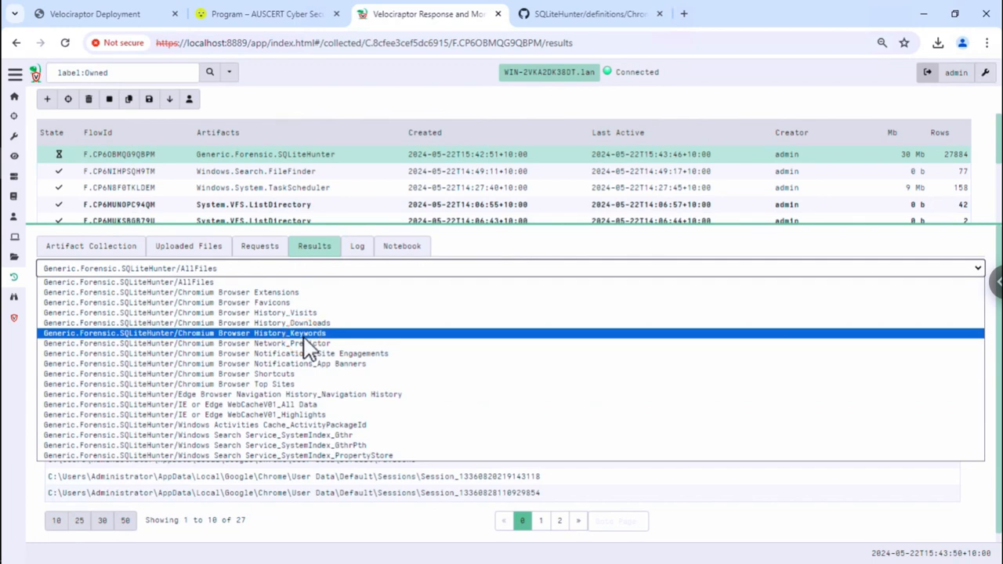
- Switch to the Chromium Browser History_Visits source and drag the splitter up to enlarge results
{"action": "left_click", "coordinate": [312, 313]}
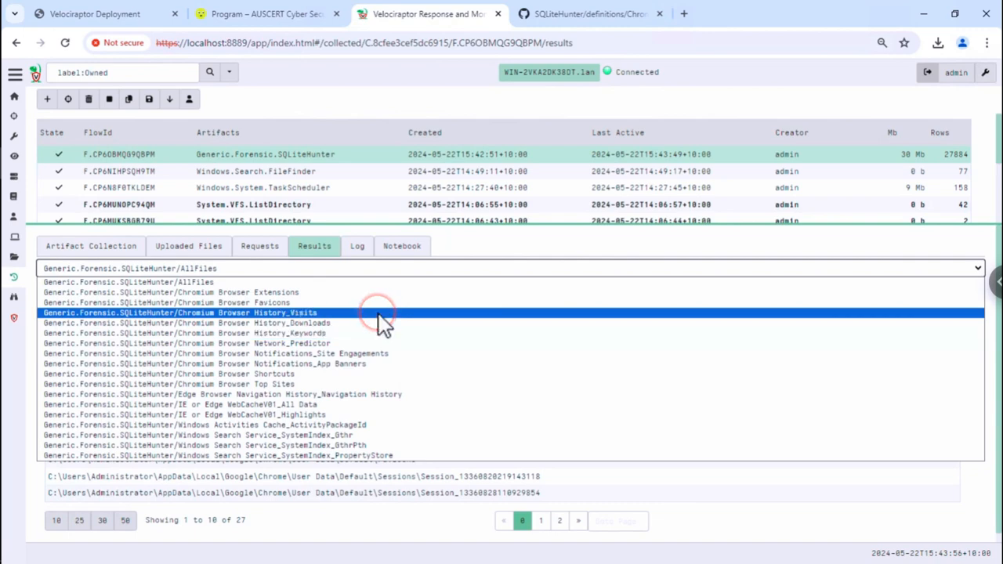
{"action": "left_click", "coordinate": [378, 313]}
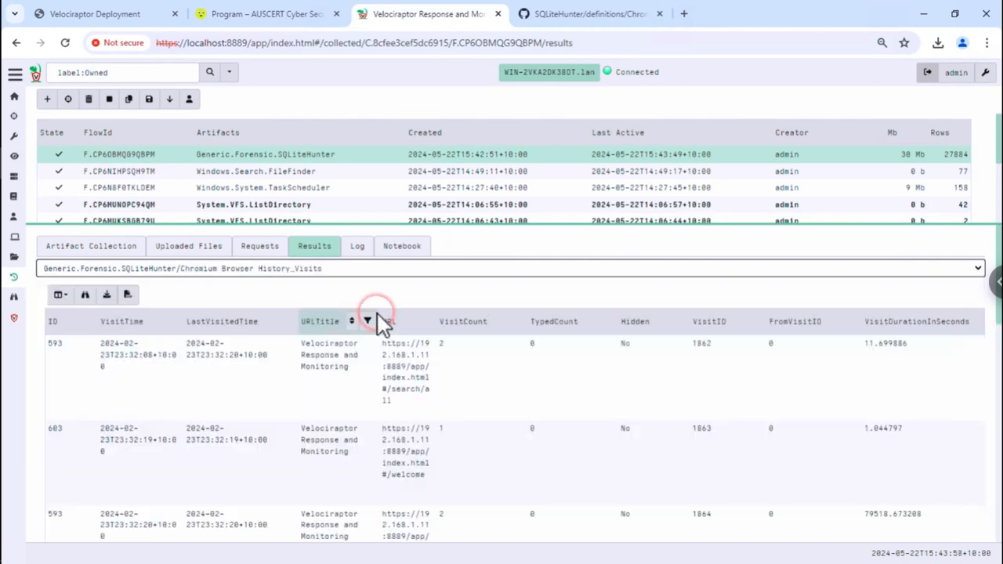
{"action": "left_click", "coordinate": [346, 373]}
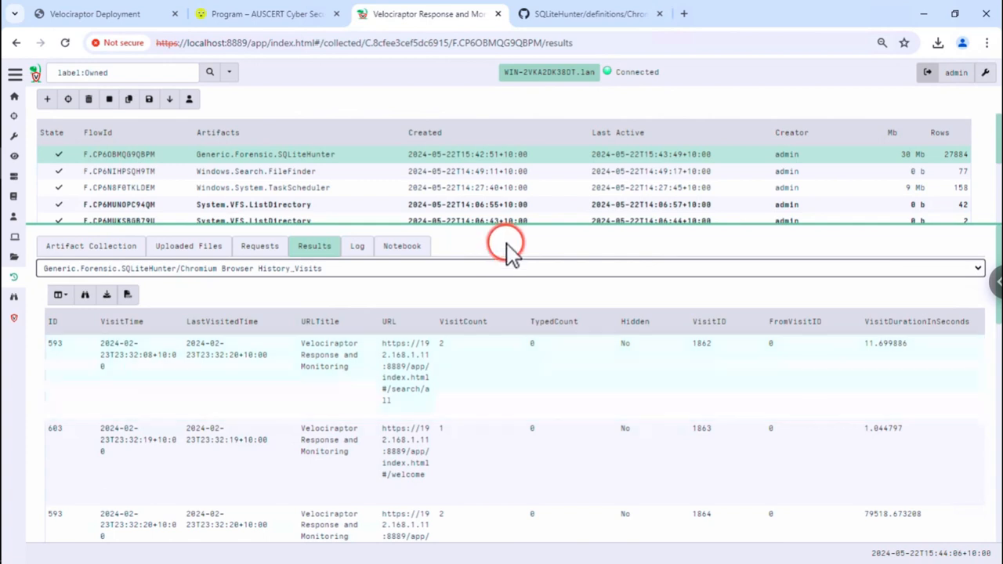
{"action": "left_click_drag", "start_coordinate": [512, 223], "coordinate": [530, 160]}
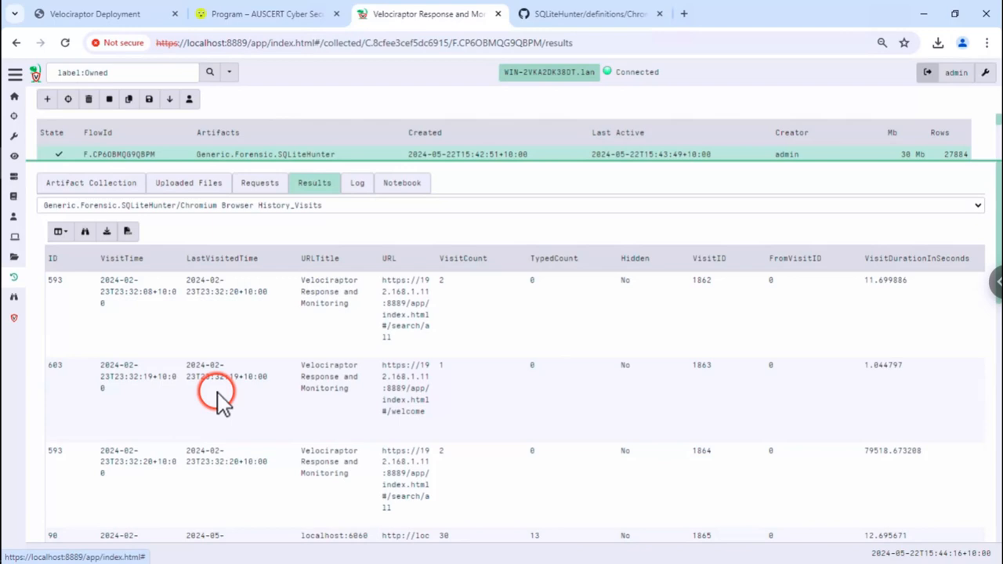
{"action": "left_click", "coordinate": [536, 407]}
{"action": "scroll", "coordinate": [534, 418], "scroll_direction": "down", "scroll_amount": 6}
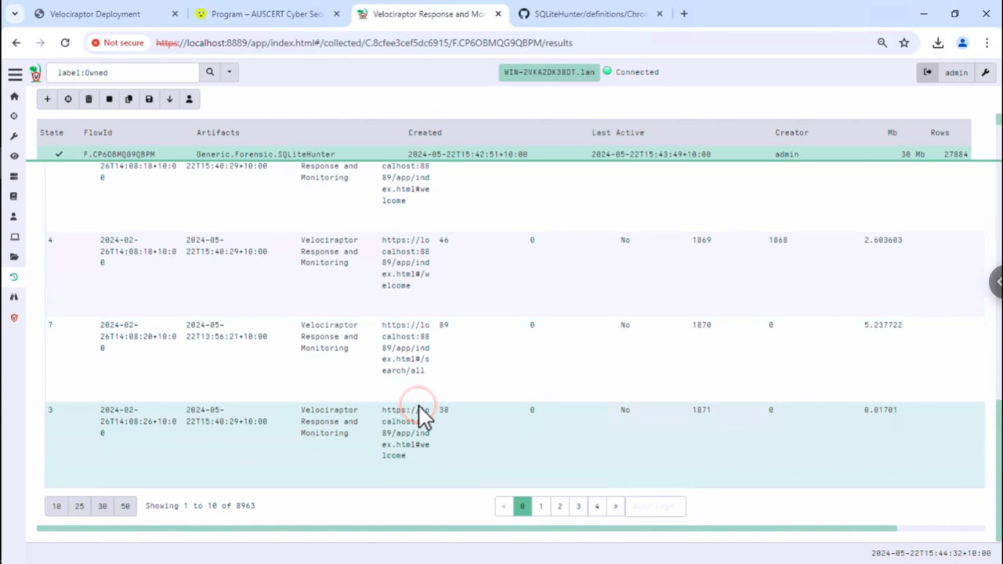
{"action": "scroll", "coordinate": [419, 406], "scroll_direction": "up", "scroll_amount": 10}
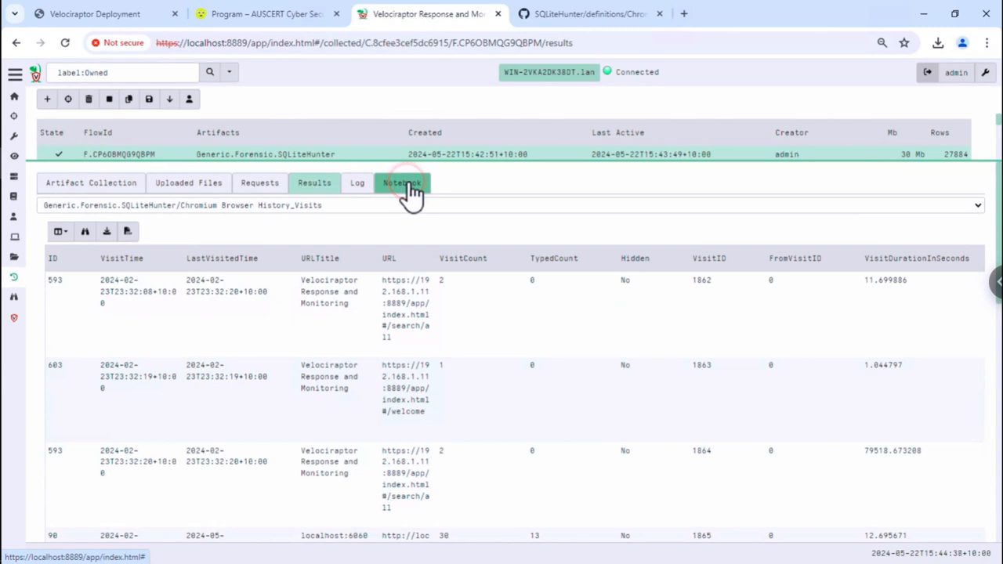
- Open the collection's notebook, then edit, save and rerun the AllFiles cell
{"action": "left_click", "coordinate": [402, 183]}
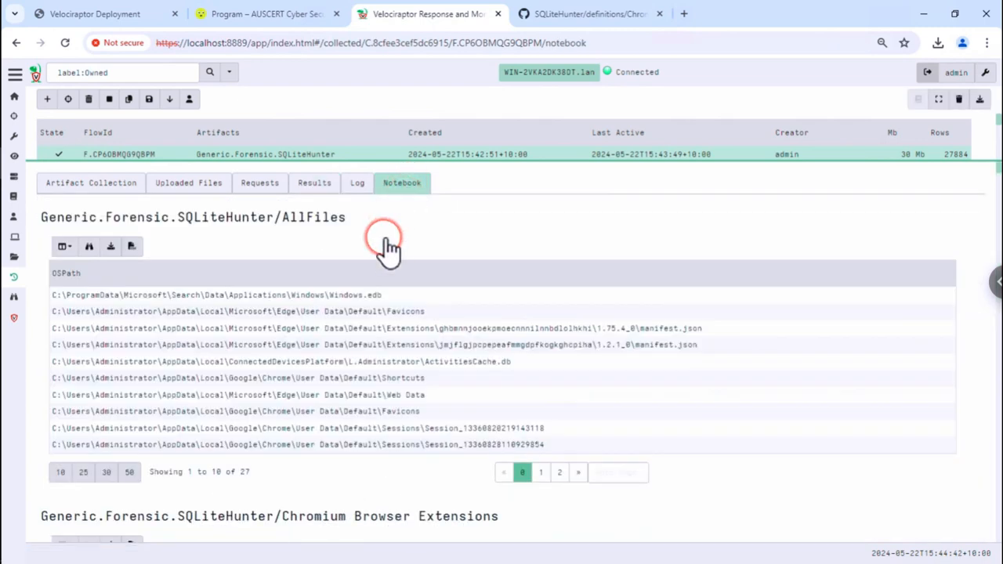
{"action": "left_click", "coordinate": [386, 244]}
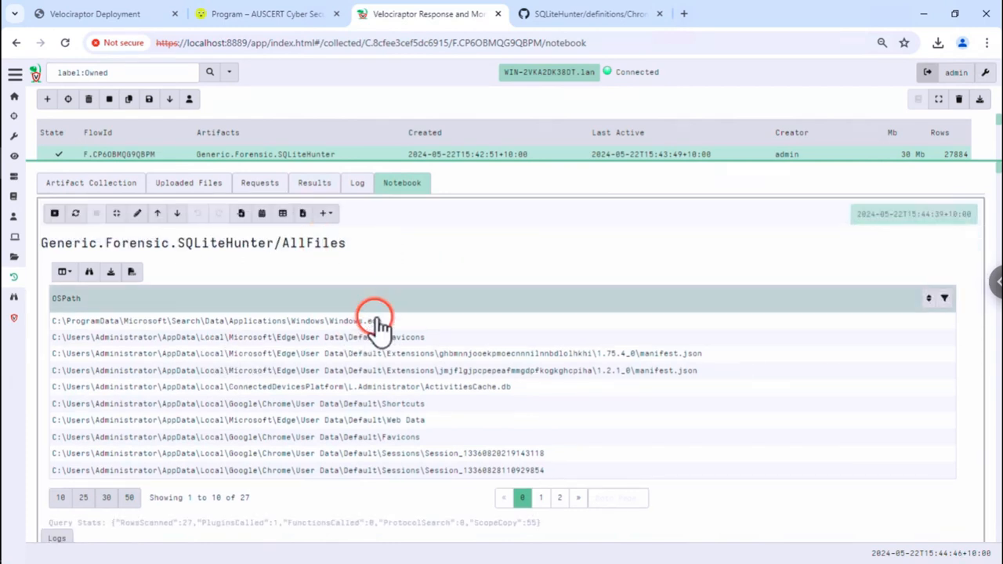
{"action": "left_click", "coordinate": [137, 213]}
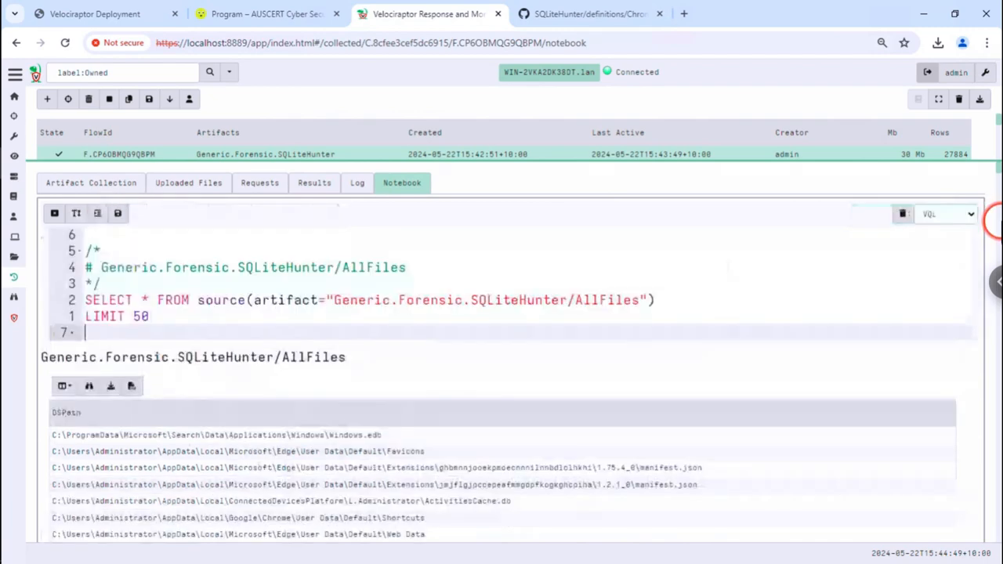
{"action": "left_click", "coordinate": [903, 214]}
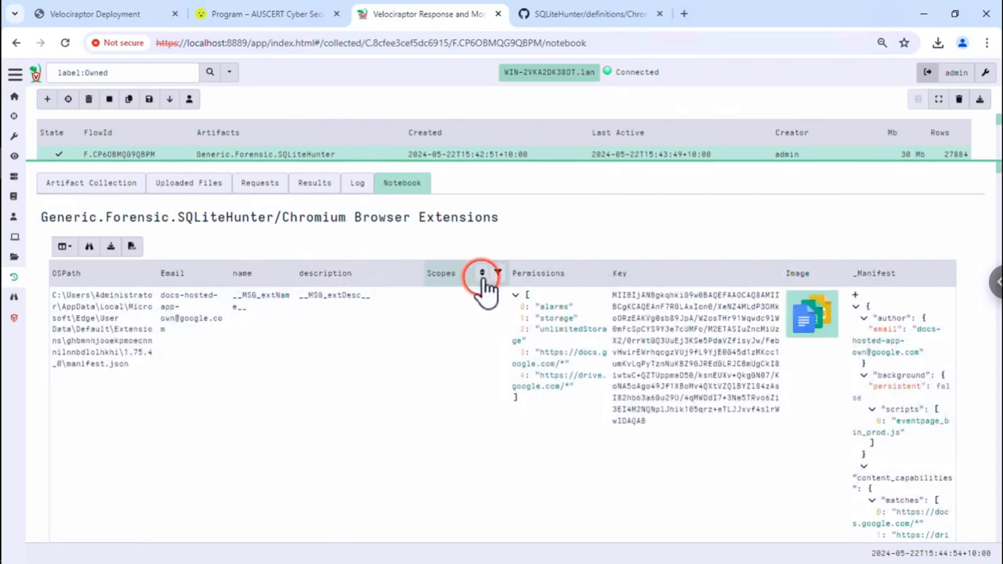
- Move the History_Visits cell up one place, right after the Extensions results
{"action": "scroll", "coordinate": [694, 309], "scroll_direction": "down", "scroll_amount": 1}
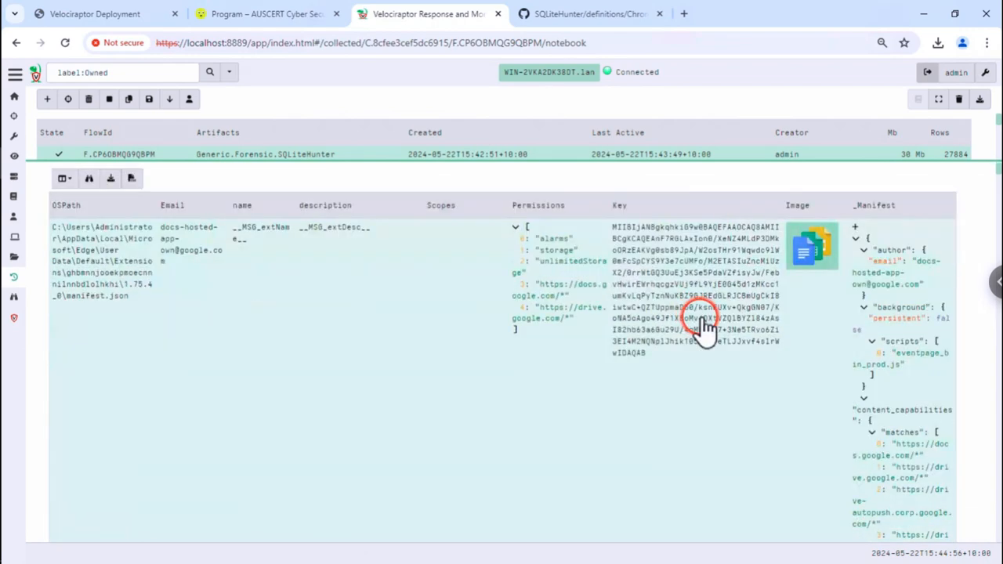
{"action": "scroll", "coordinate": [702, 326], "scroll_direction": "down", "scroll_amount": 10}
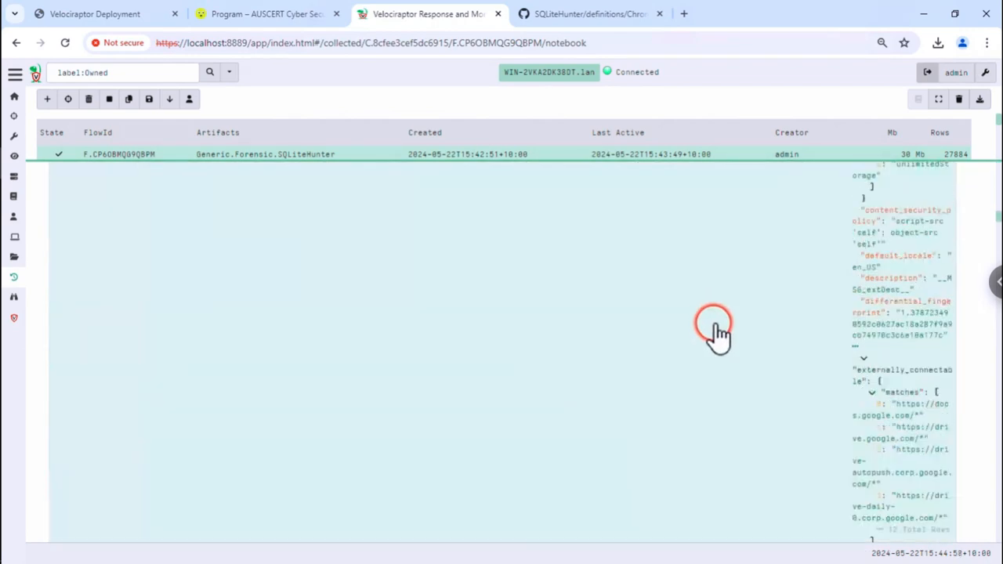
{"action": "scroll", "coordinate": [717, 333], "scroll_direction": "down", "scroll_amount": 5}
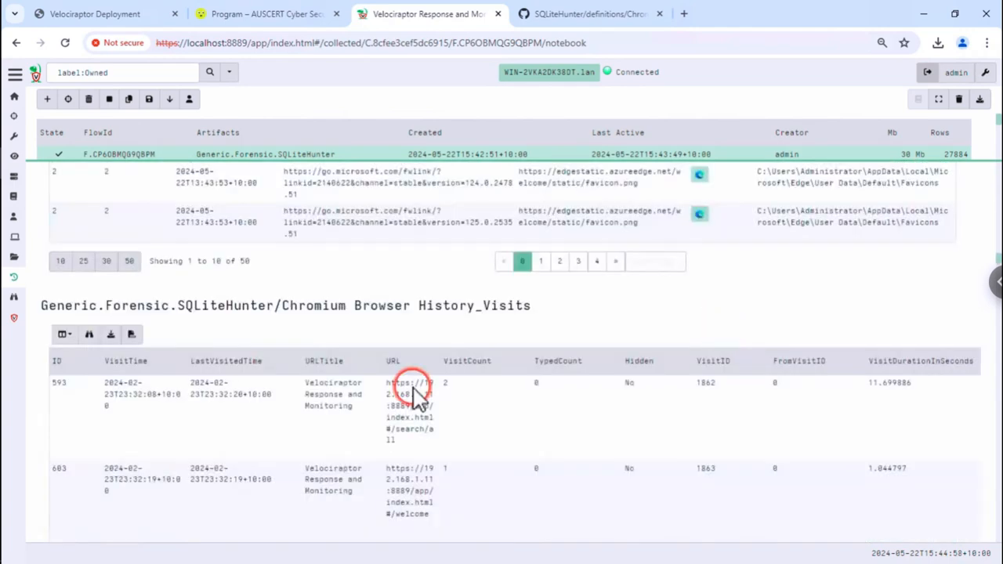
{"action": "scroll", "coordinate": [407, 384], "scroll_direction": "down", "scroll_amount": 5}
{"action": "scroll", "coordinate": [427, 356], "scroll_direction": "up", "scroll_amount": 1}
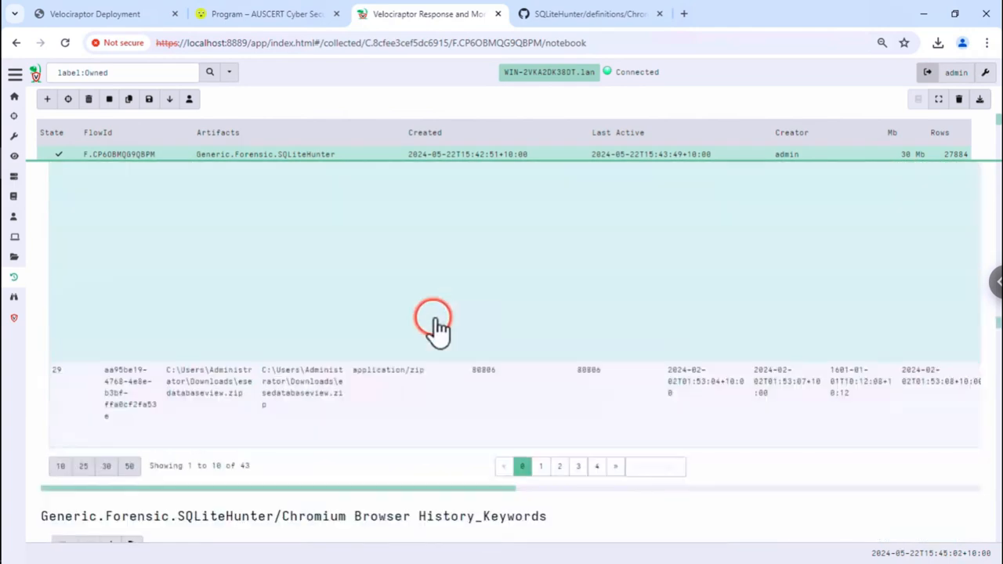
{"action": "scroll", "coordinate": [443, 333], "scroll_direction": "up", "scroll_amount": 5}
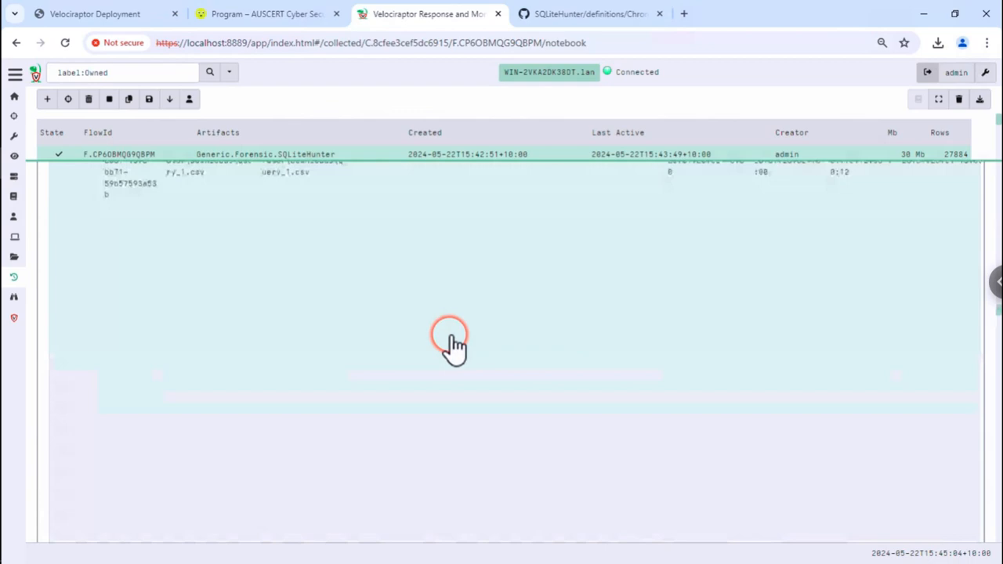
{"action": "scroll", "coordinate": [463, 346], "scroll_direction": "up", "scroll_amount": 10}
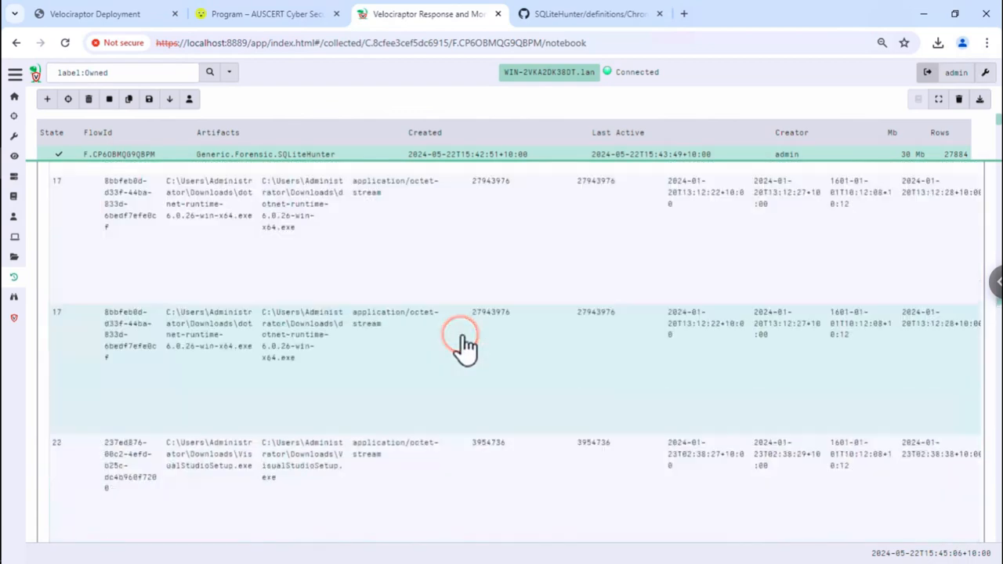
{"action": "scroll", "coordinate": [464, 348], "scroll_direction": "up", "scroll_amount": 10}
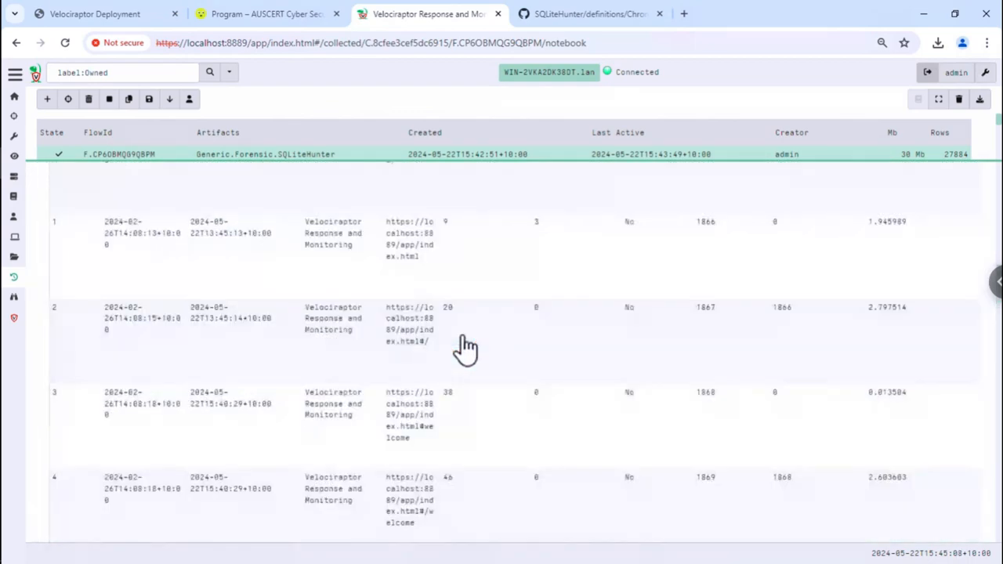
{"action": "scroll", "coordinate": [464, 348], "scroll_direction": "up", "scroll_amount": 5}
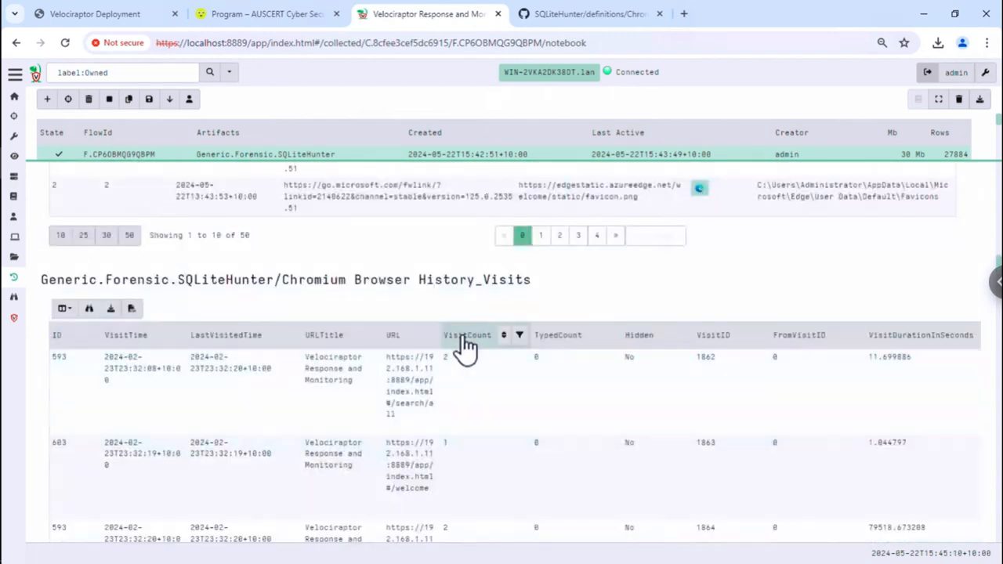
{"action": "left_click", "coordinate": [441, 282]}
{"action": "left_click", "coordinate": [102, 275]}
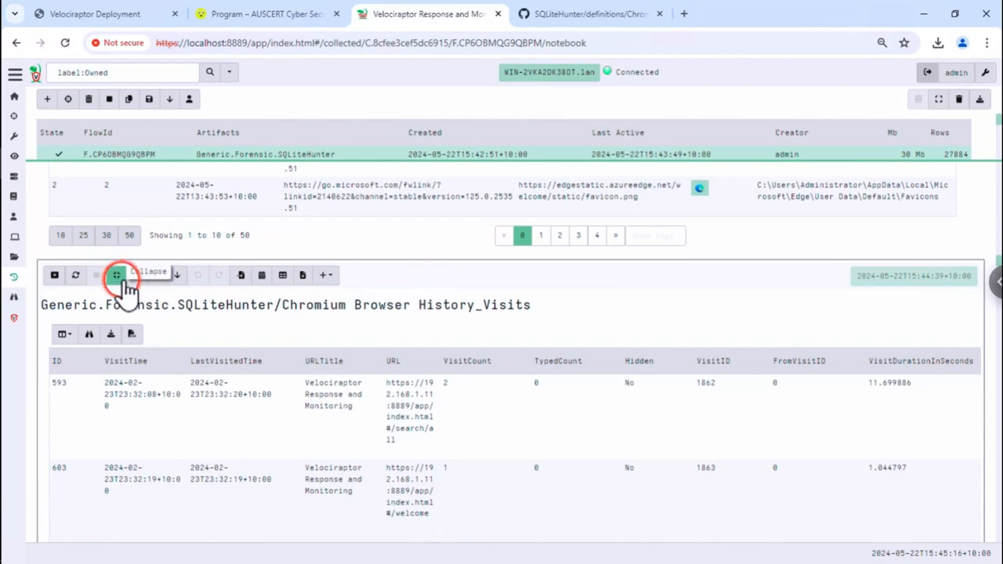
{"action": "left_click", "coordinate": [157, 275]}
{"action": "left_click", "coordinate": [162, 274]}
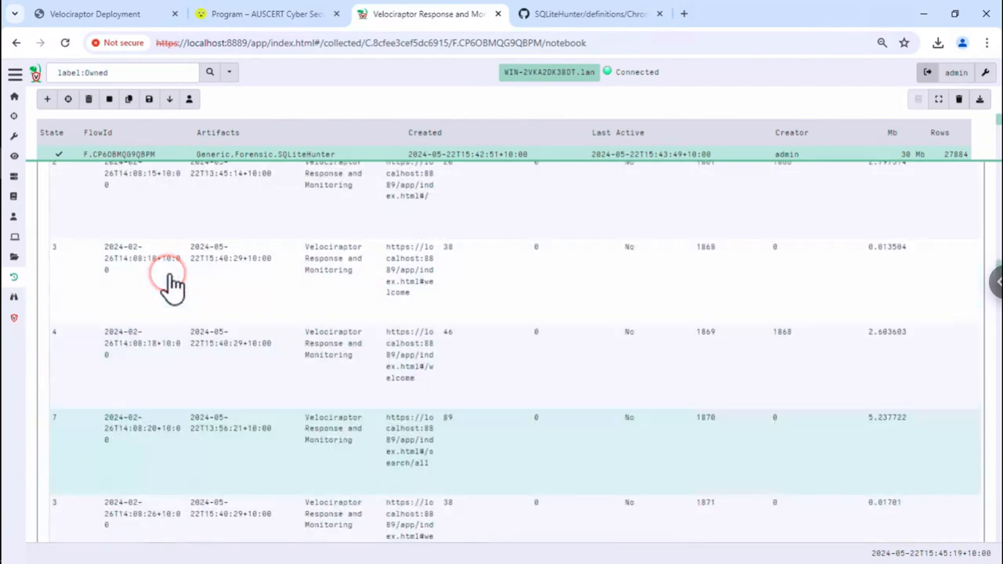
{"action": "left_click", "coordinate": [170, 276]}
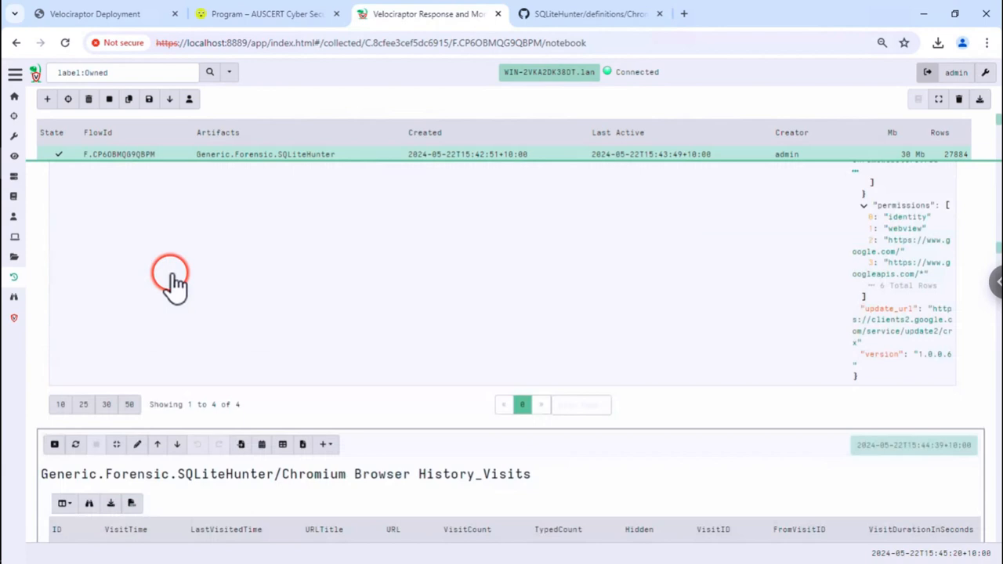
{"action": "scroll", "coordinate": [178, 283], "scroll_direction": "down", "scroll_amount": 5}
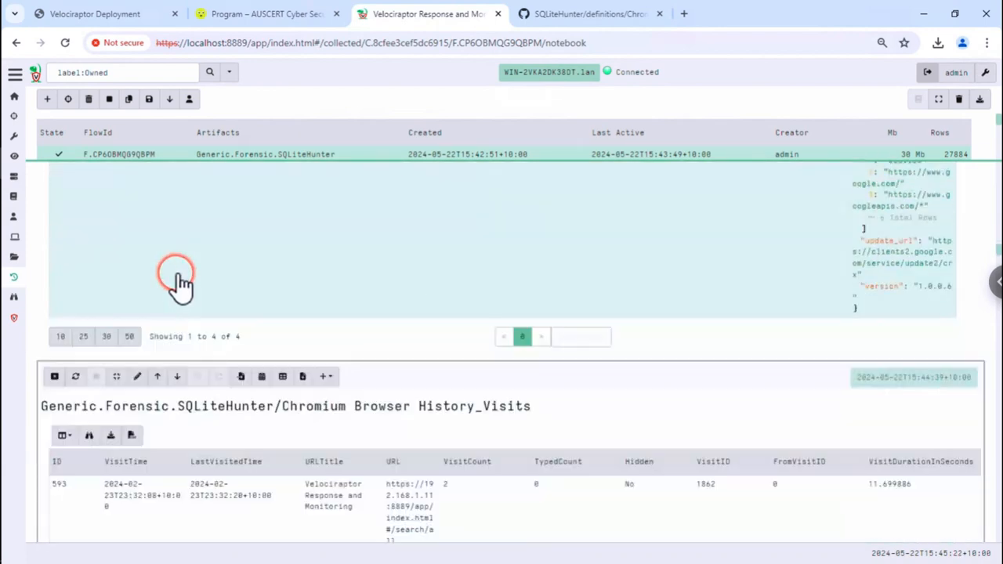
- Add a markdown cell, then copy the History_Visits cell into the Analysis global notebook
{"action": "left_click", "coordinate": [326, 376]}
{"action": "left_click", "coordinate": [337, 398]}
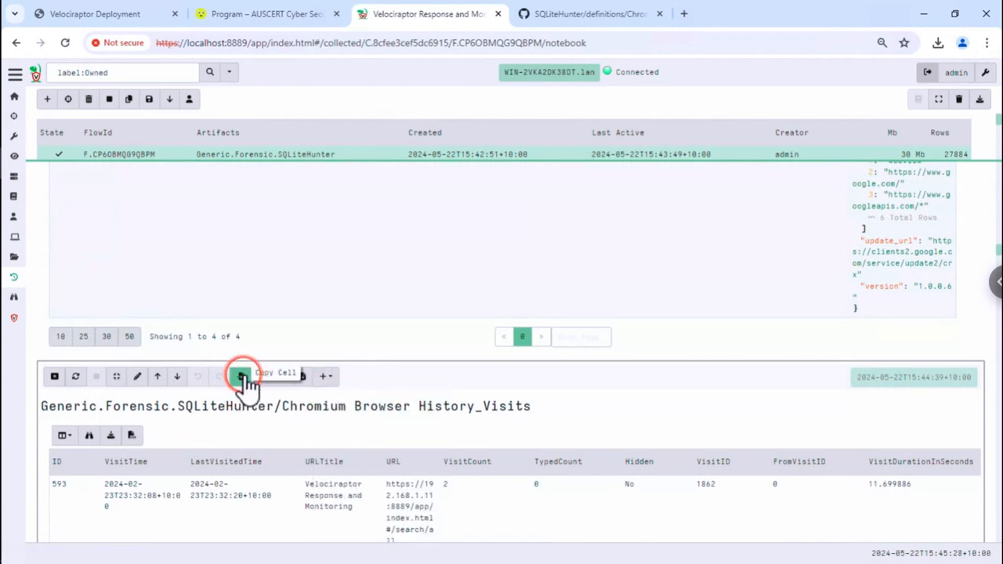
{"action": "left_click", "coordinate": [243, 378]}
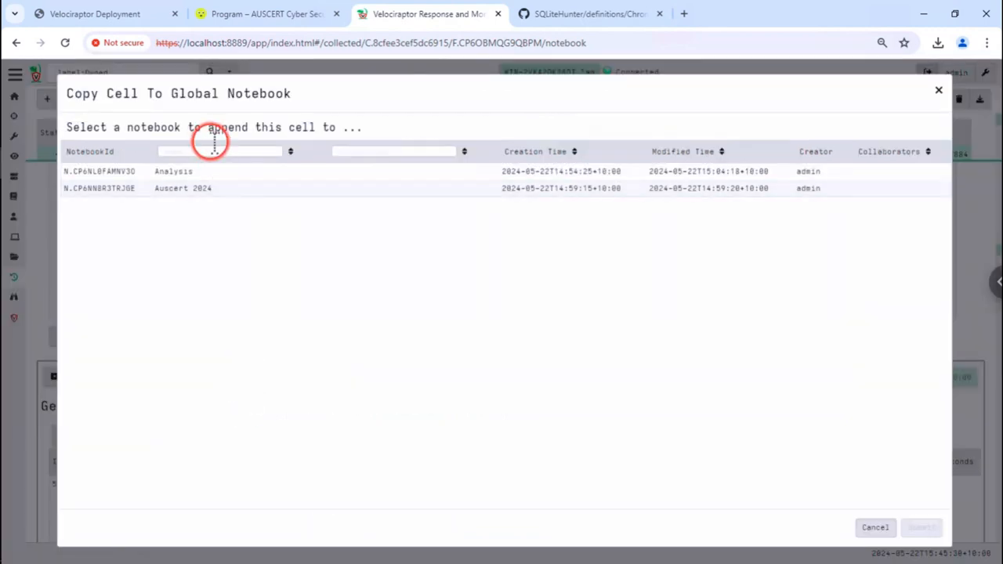
{"action": "left_click", "coordinate": [220, 174]}
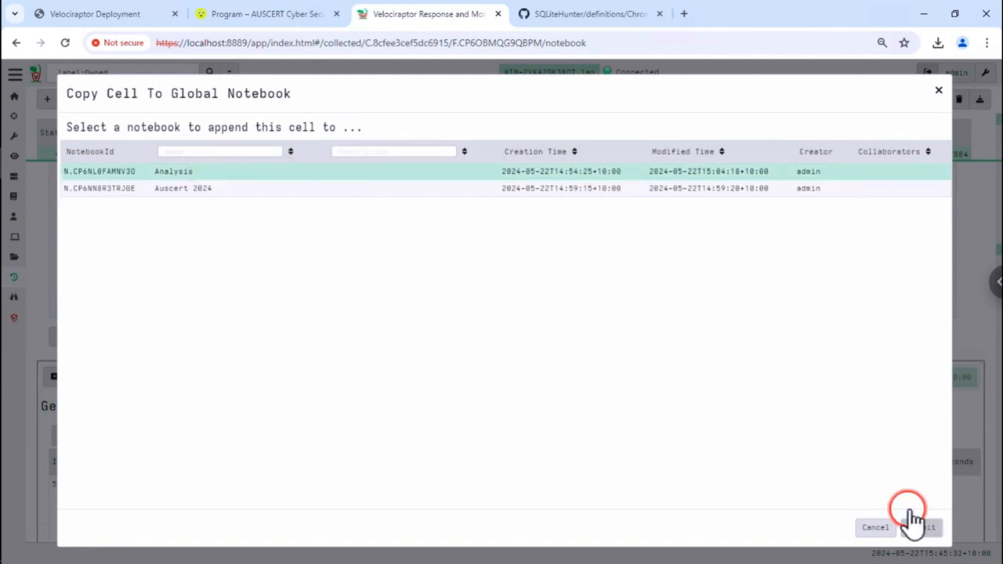
{"action": "left_click", "coordinate": [920, 528]}
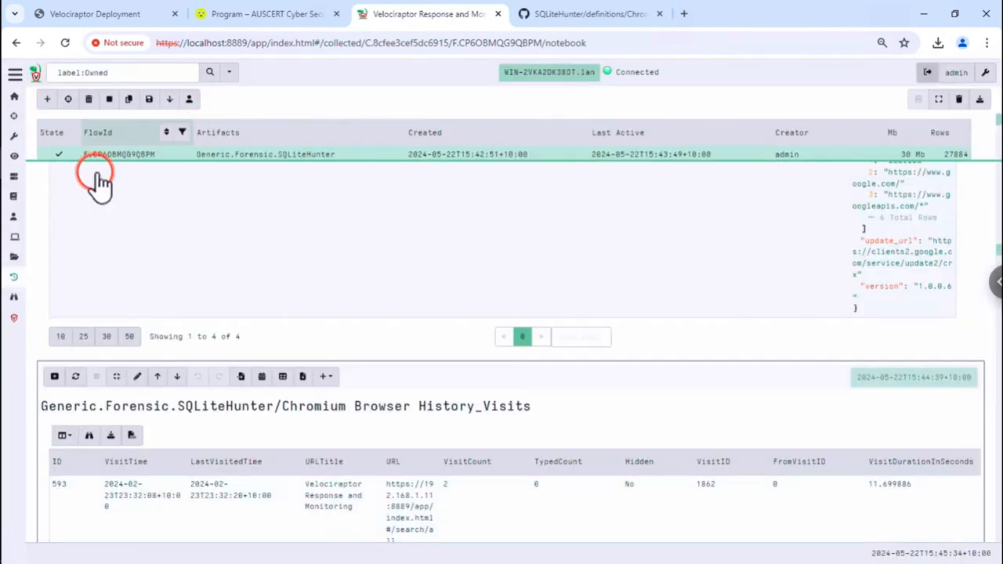
{"action": "left_click", "coordinate": [11, 198]}
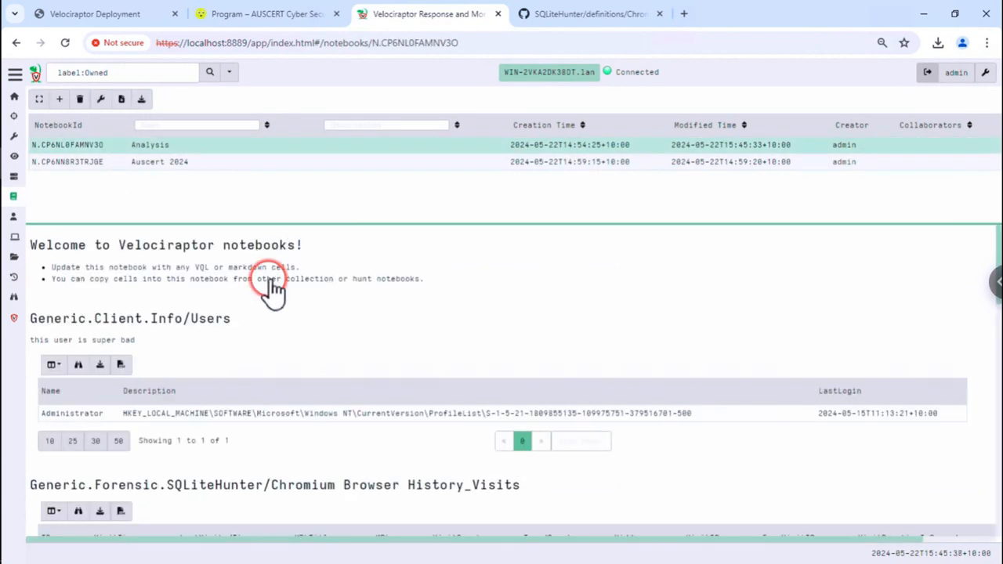
- Scroll the Analysis notebook to the copied Chromium Browser History_Visits visit records
{"action": "scroll", "coordinate": [277, 400], "scroll_direction": "down", "scroll_amount": 1}
{"action": "scroll", "coordinate": [278, 400], "scroll_direction": "down", "scroll_amount": 3}
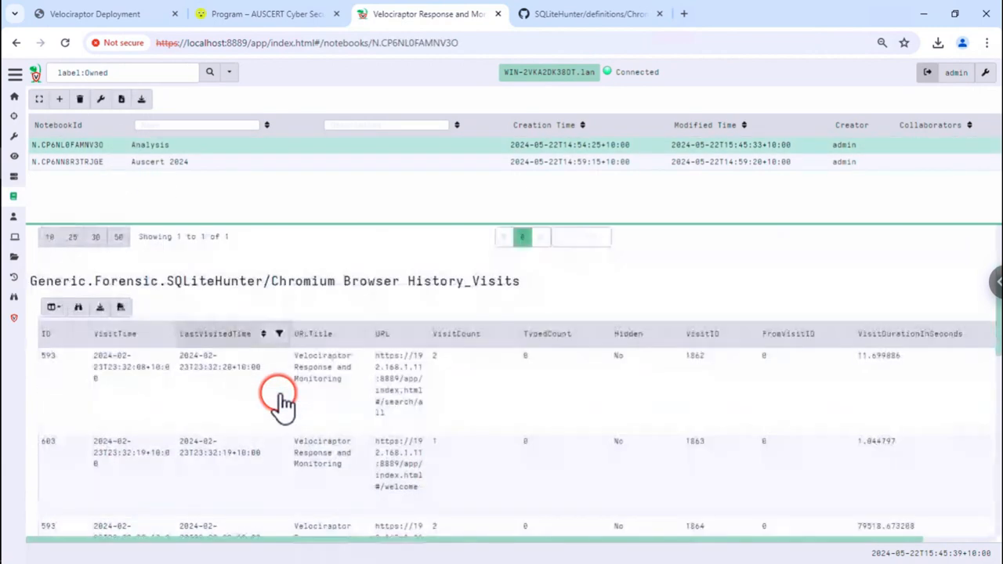
{"action": "scroll", "coordinate": [289, 404], "scroll_direction": "up", "scroll_amount": 1}
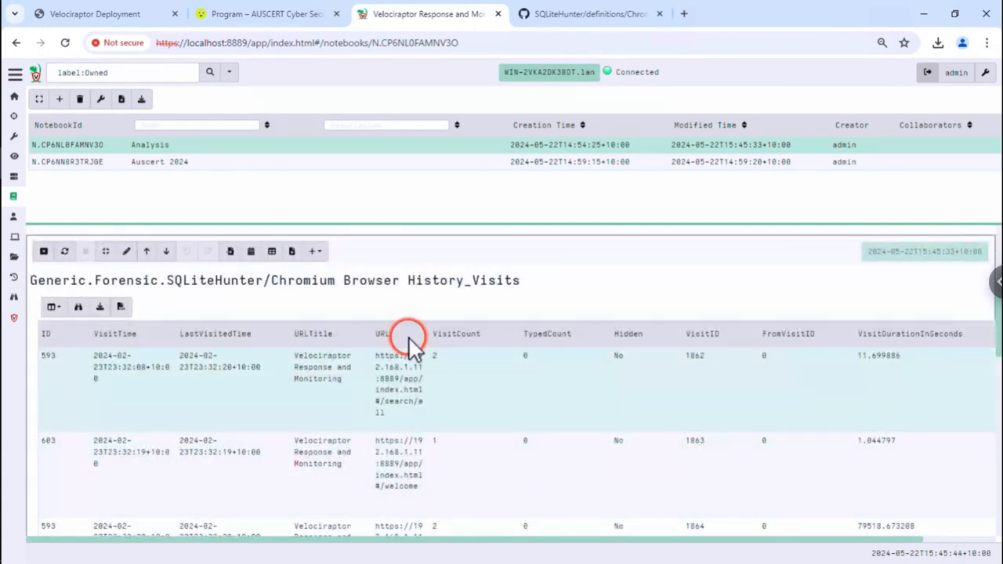
{"action": "mouse_move", "coordinate": [409, 338]}
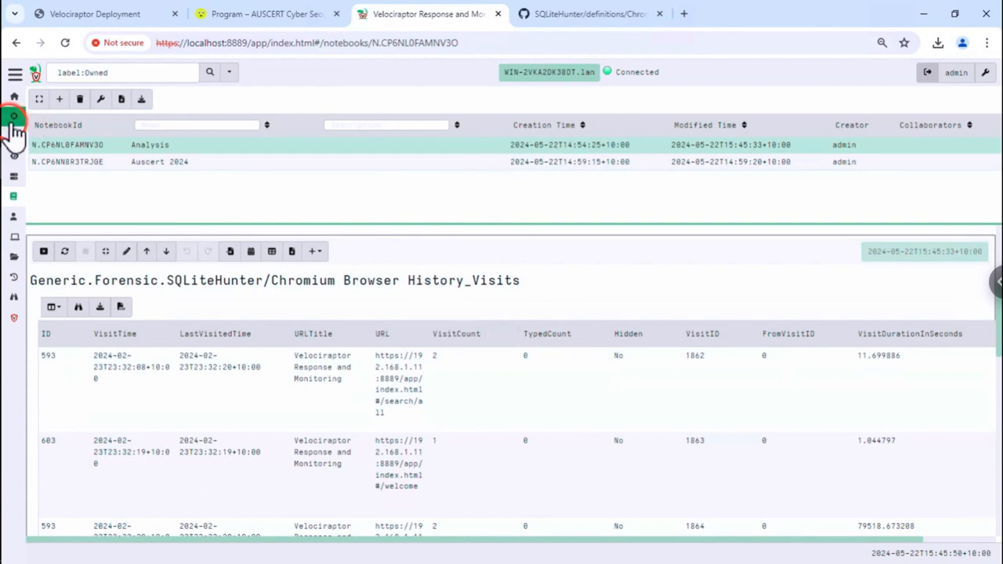
- Make the Analysis notebook full screen and open the History_Visits cell's source() query for editing
{"action": "left_click", "coordinate": [40, 100]}
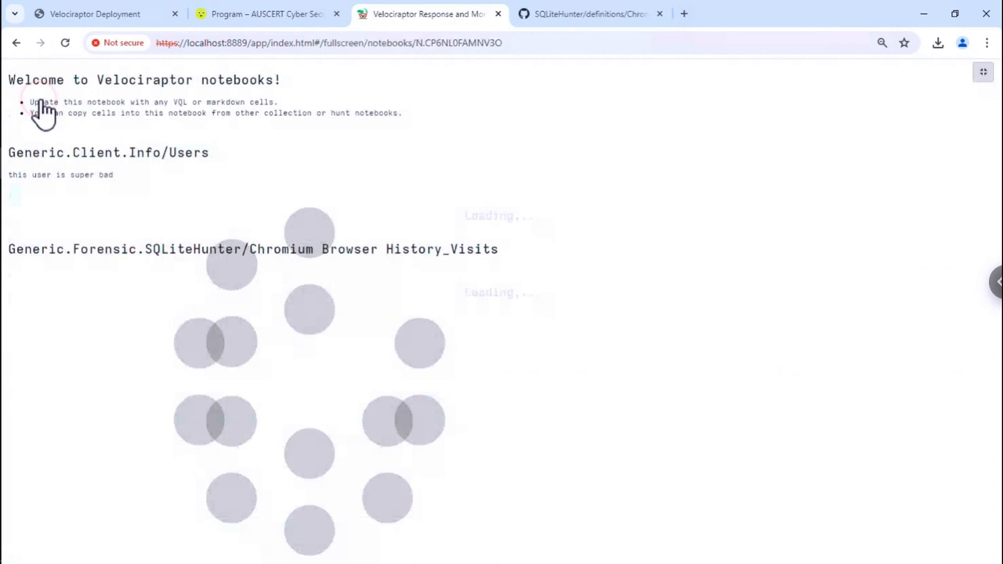
{"action": "scroll", "coordinate": [325, 213], "scroll_direction": "down", "scroll_amount": 1}
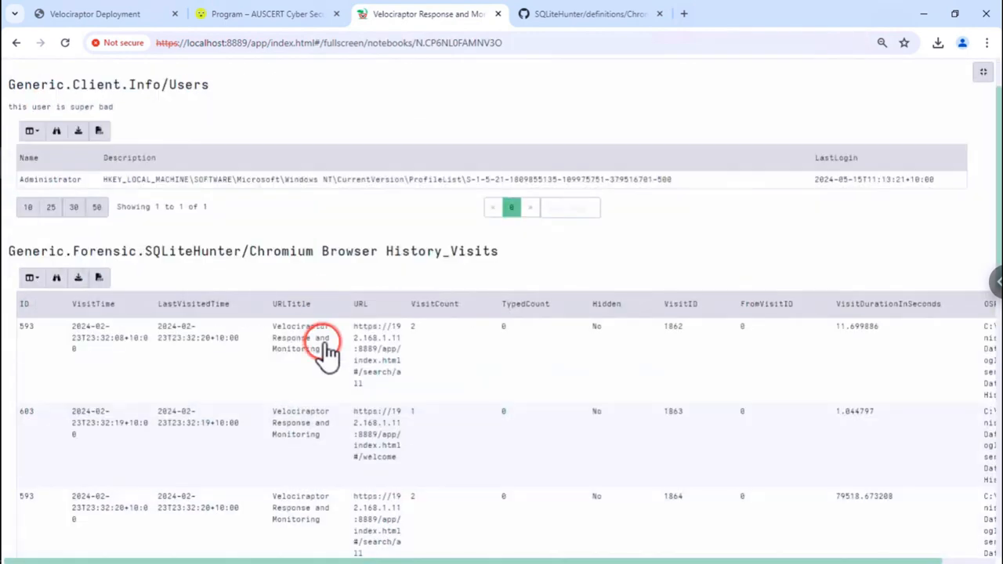
{"action": "left_click", "coordinate": [326, 350]}
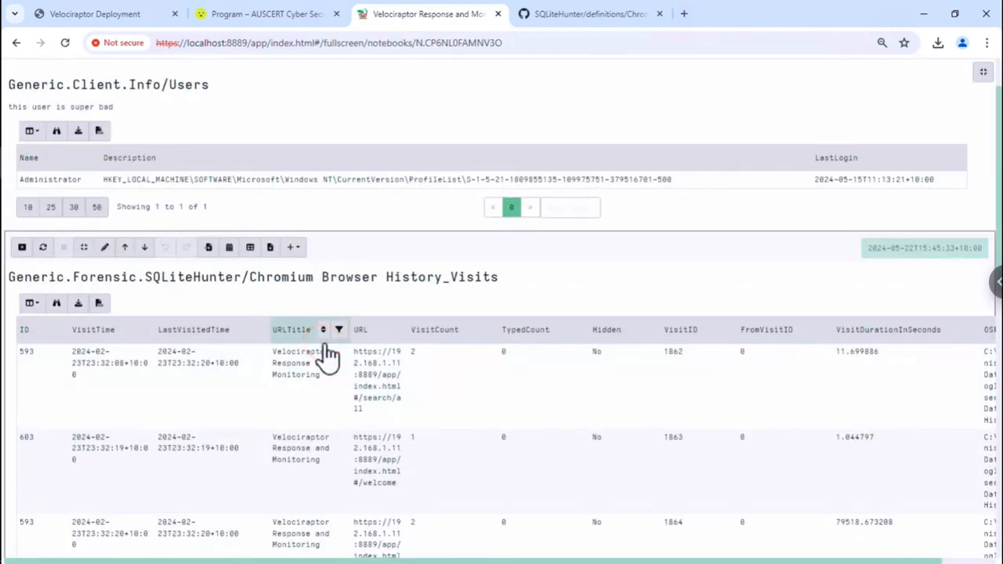
{"action": "left_click", "coordinate": [264, 299]}
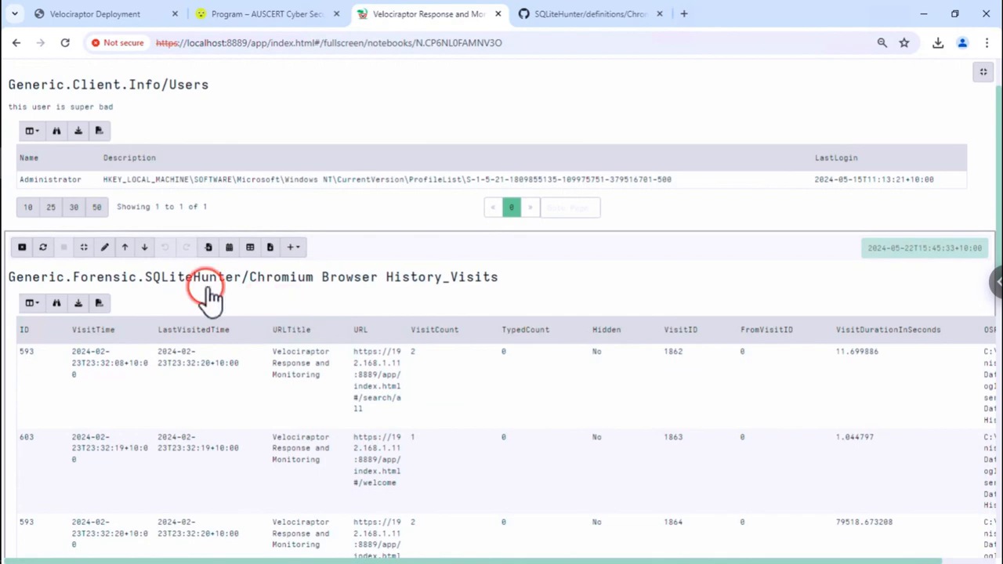
{"action": "left_click", "coordinate": [115, 250]}
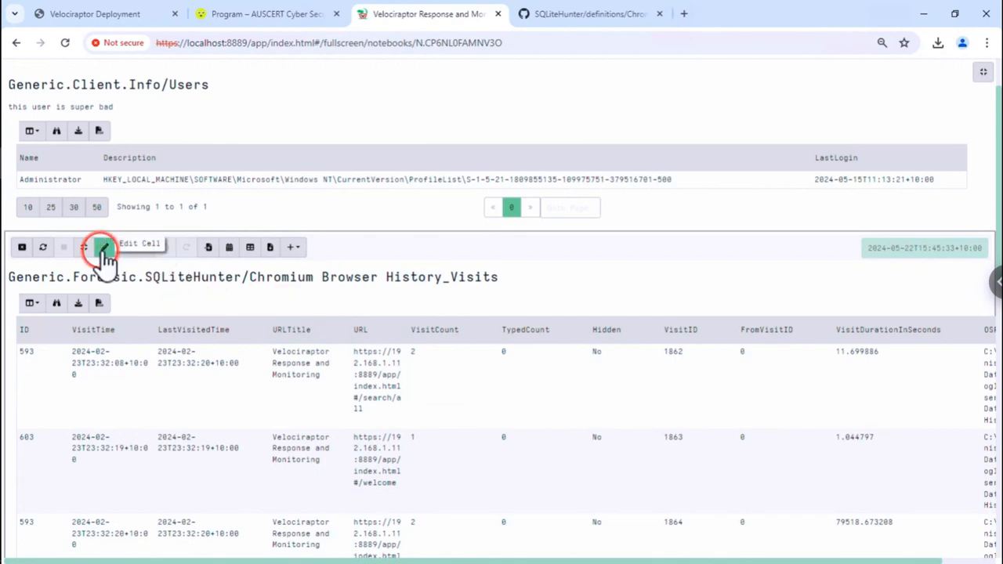
{"action": "scroll", "coordinate": [363, 336], "scroll_direction": "down", "scroll_amount": 1}
{"action": "left_click", "coordinate": [366, 337]}
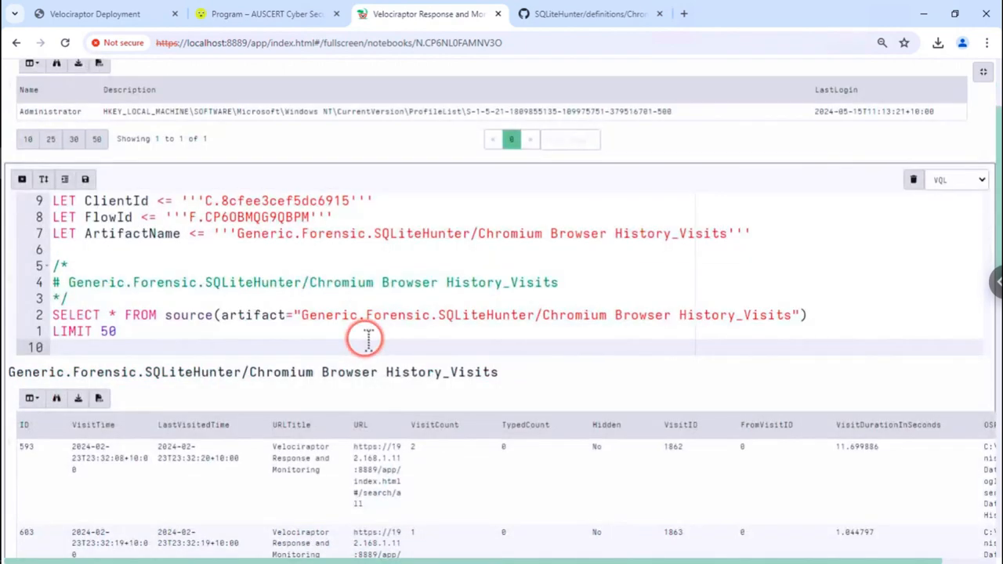
- Replace SELECT * with the columns VisitTime, URLTitle and URL, moving FROM onto its own line
{"action": "scroll", "coordinate": [364, 340], "scroll_direction": "down", "scroll_amount": 2}
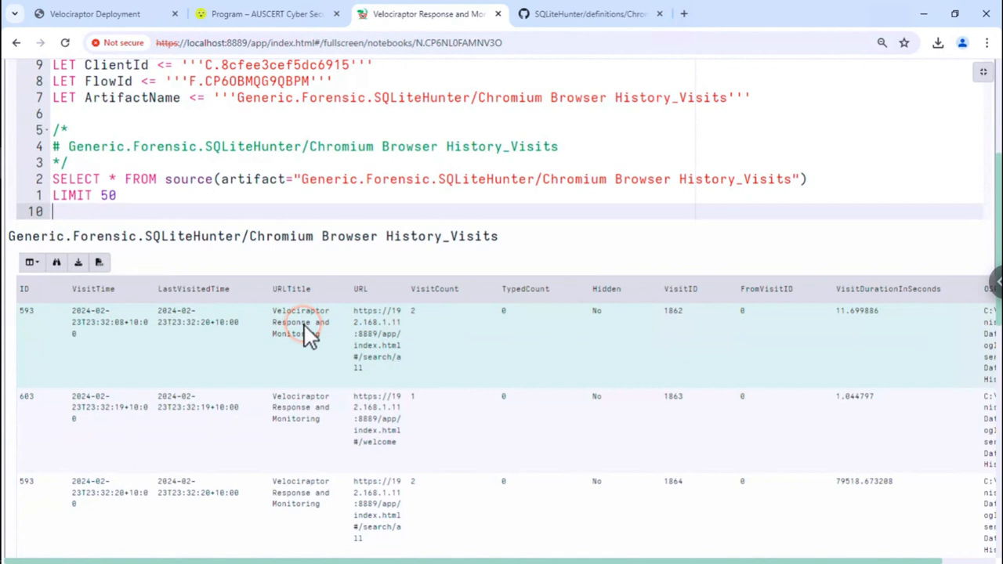
{"action": "left_click", "coordinate": [121, 175]}
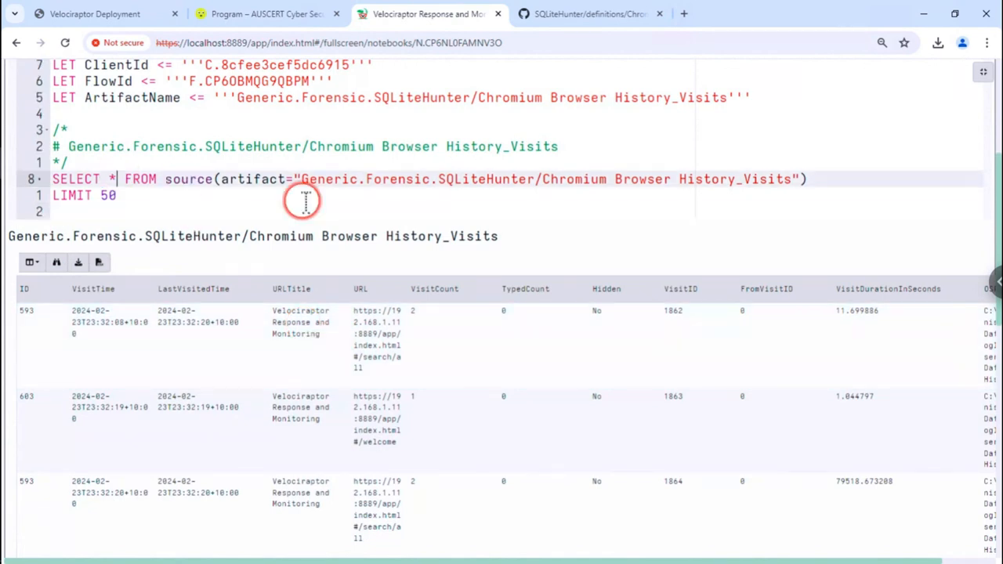
{"action": "key", "text": "Return"}
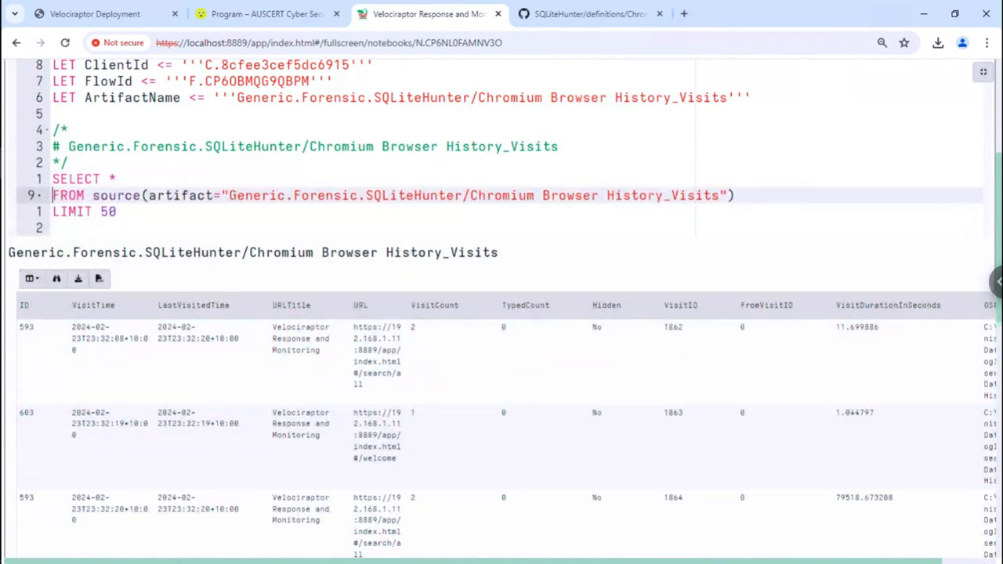
{"action": "key", "text": "Left"}
{"action": "key", "text": "BackSpace"}
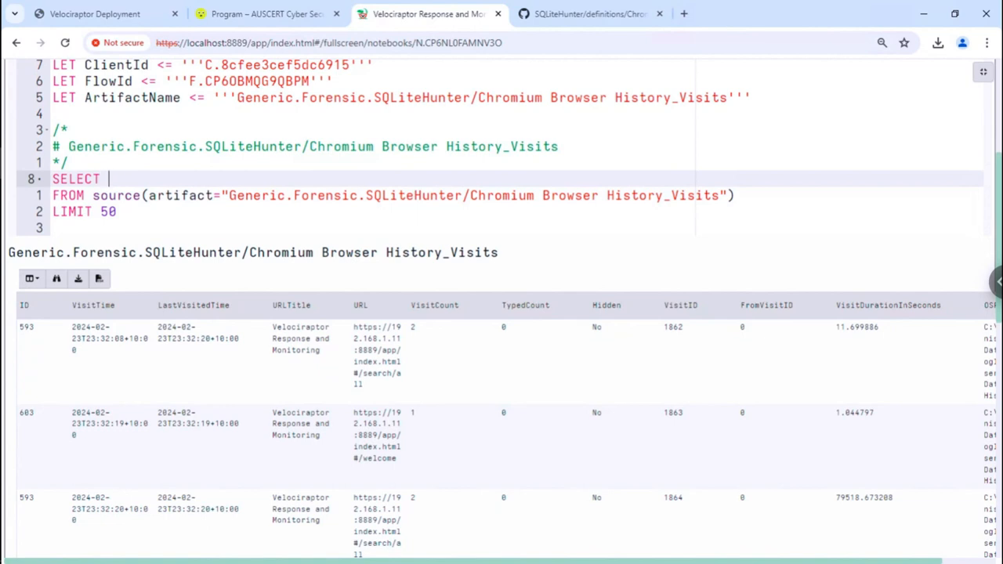
{"action": "type", "text": "Vi"}
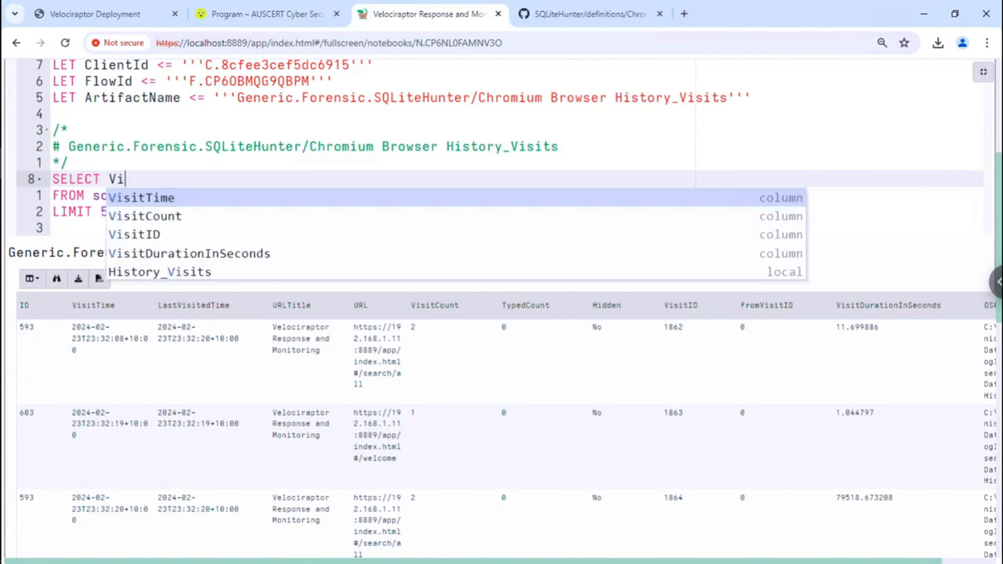
{"action": "key", "text": "Return"}
{"action": "type", "text": ", "}
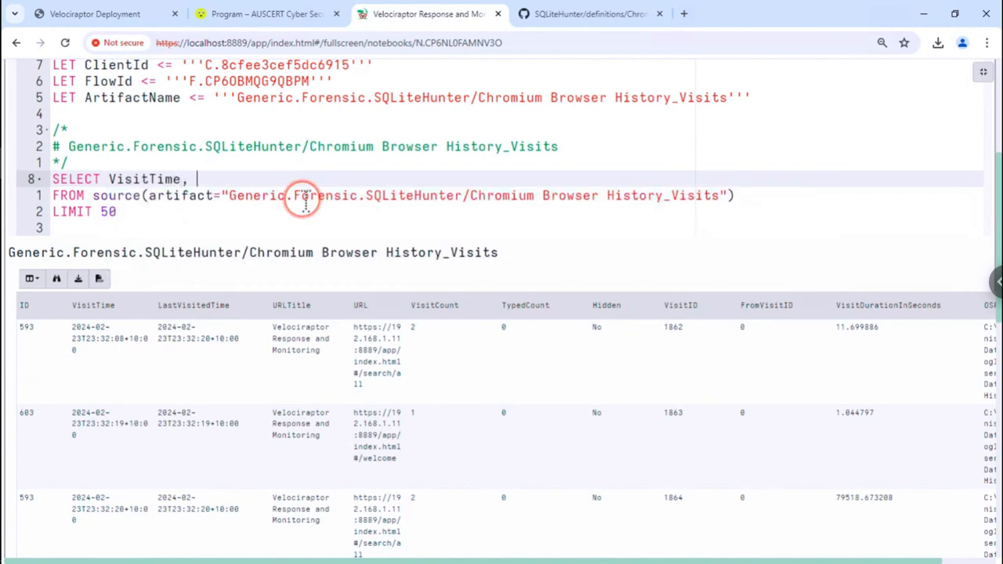
{"action": "type", "text": "U"}
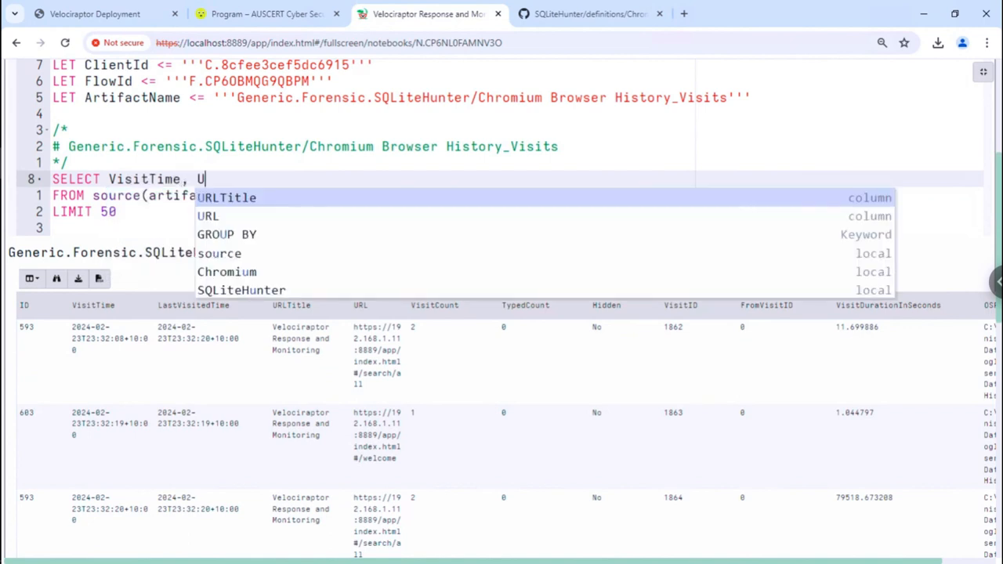
{"action": "key", "text": "Return"}
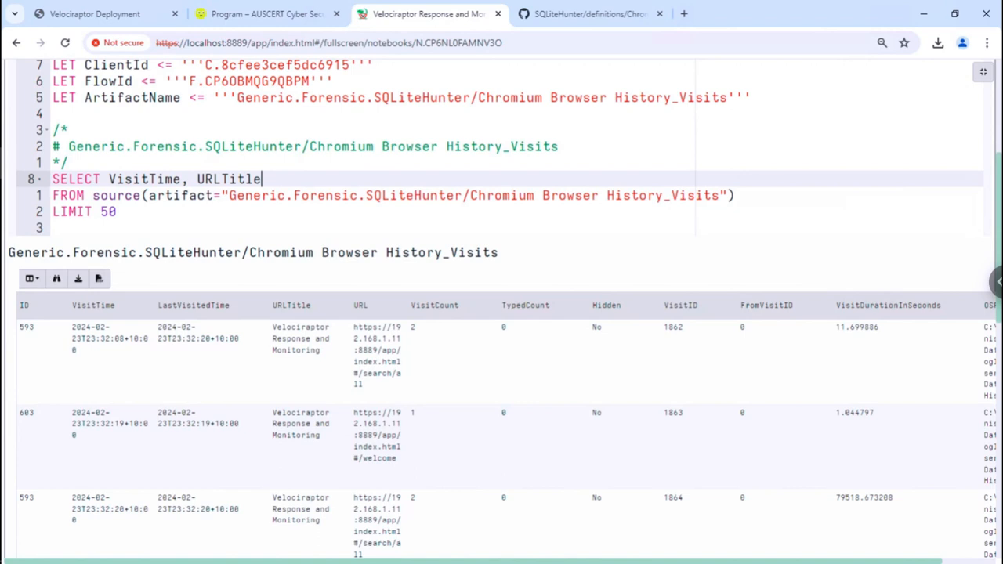
{"action": "type", "text": ", U"}
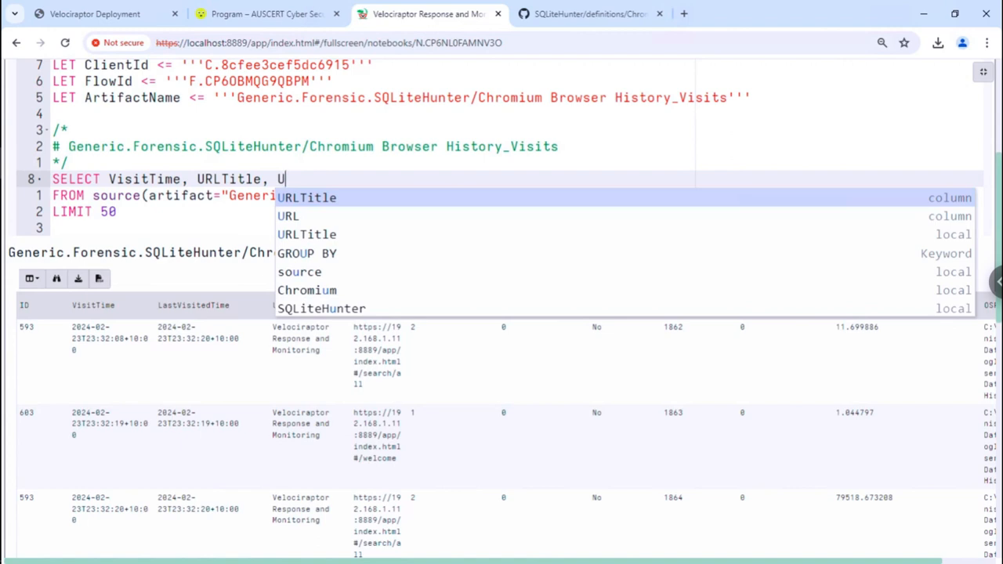
{"action": "key", "text": "Down"}
{"action": "key", "text": "Return"}
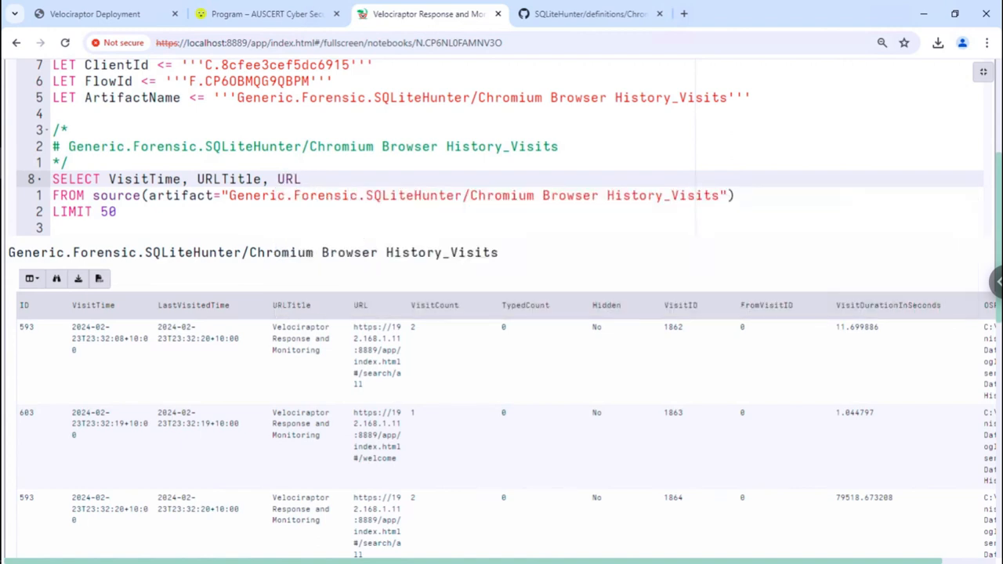
{"action": "left_click", "coordinate": [356, 337]}
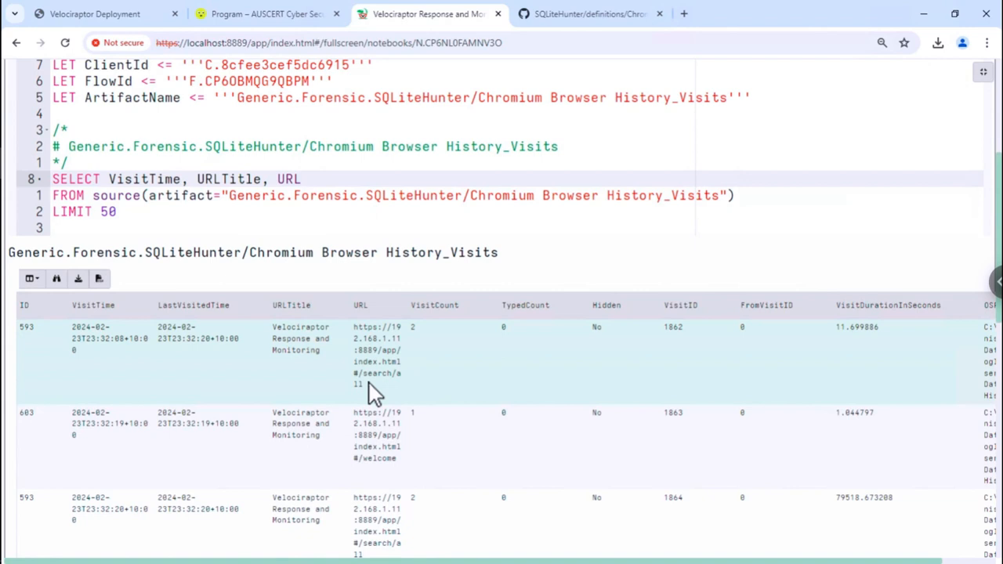
- Append url(parse=URL).Host AS Host as a fourth selected column
{"action": "type", "text": ", url"}
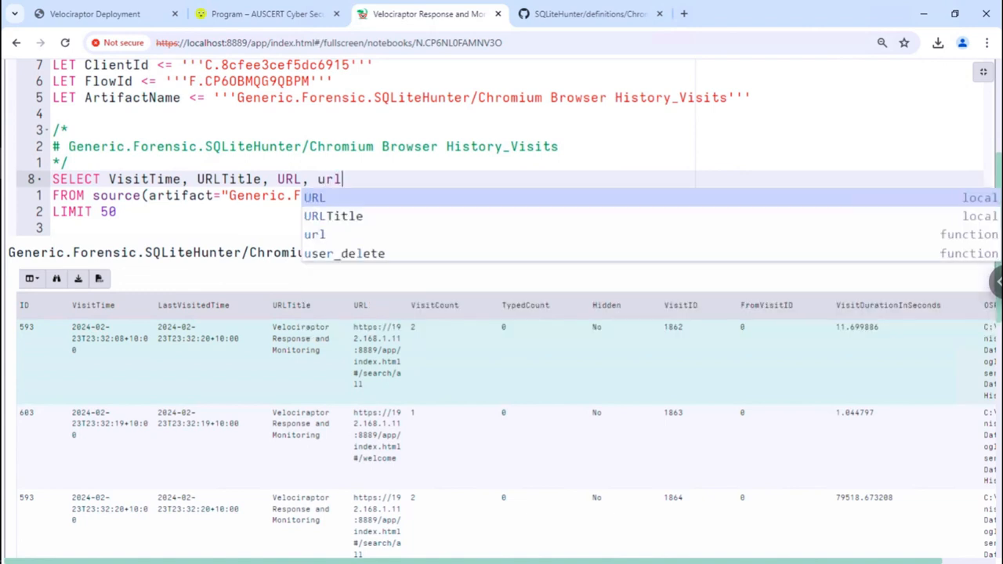
{"action": "type", "text": "(pa"}
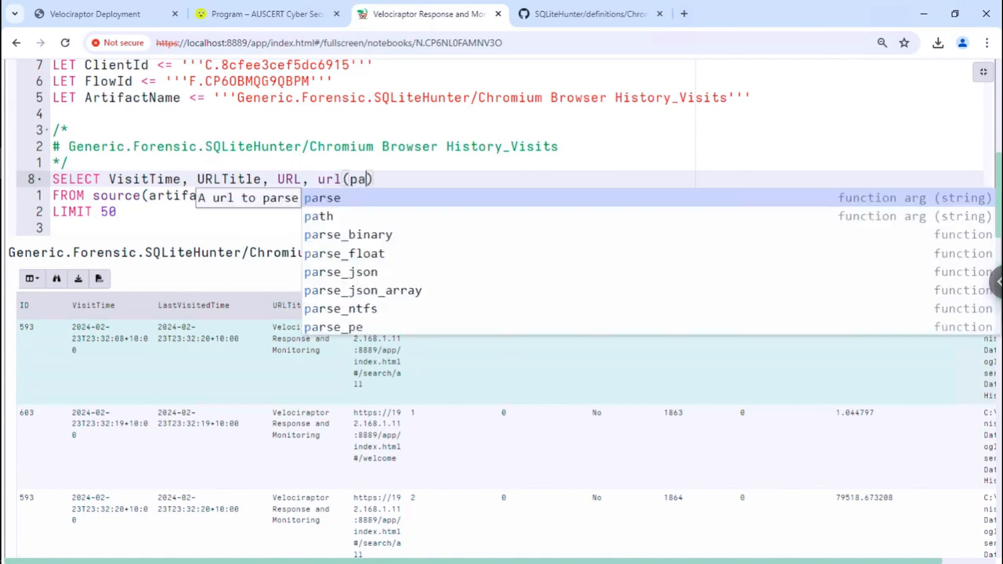
{"action": "key", "text": "Return"}
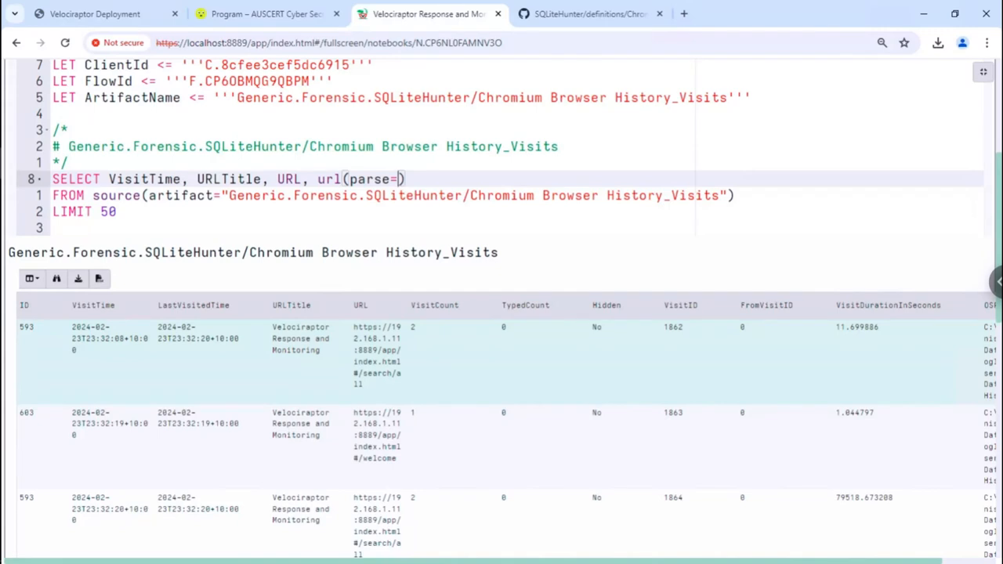
{"action": "type", "text": "U"}
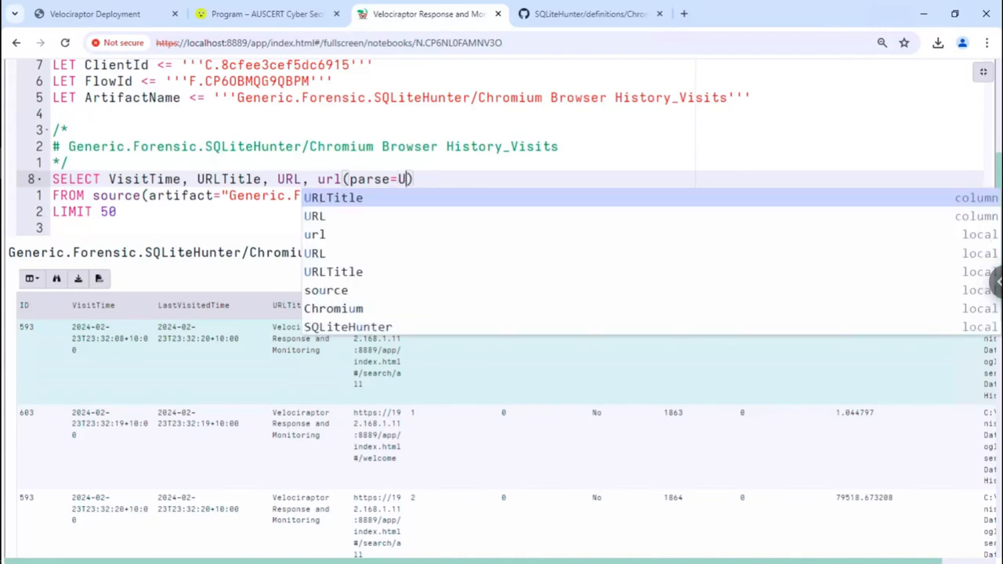
{"action": "key", "text": "Down"}
{"action": "key", "text": "Return"}
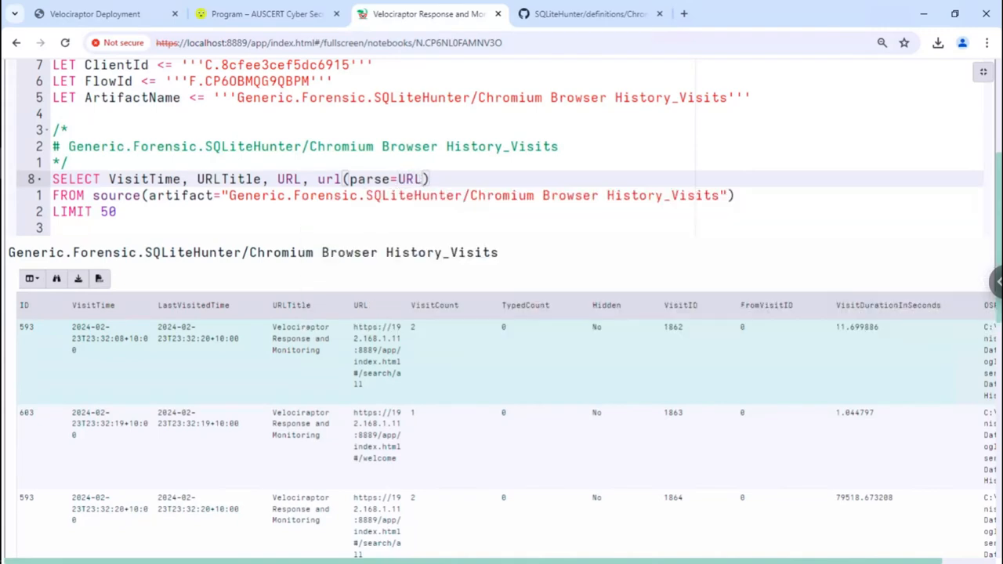
{"action": "type", "text": ".Host"}
{"action": "type", "text": "name"}
{"action": "key", "text": "BackSpace"}
{"action": "key", "text": "BackSpace"}
{"action": "key", "text": "BackSpace"}
{"action": "key", "text": "BackSpace"}
{"action": "type", "text": "AS H"}
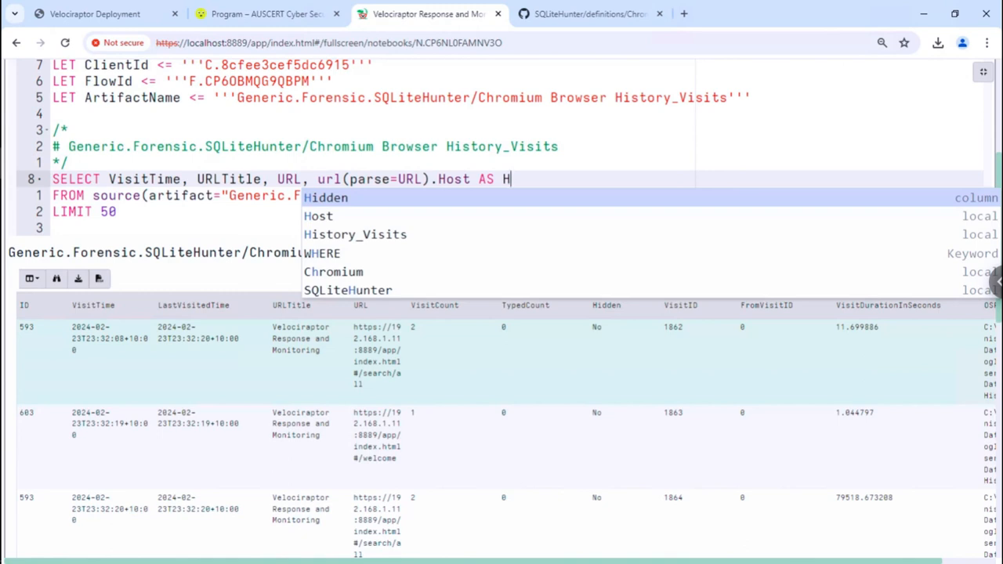
{"action": "type", "text": "ost"}
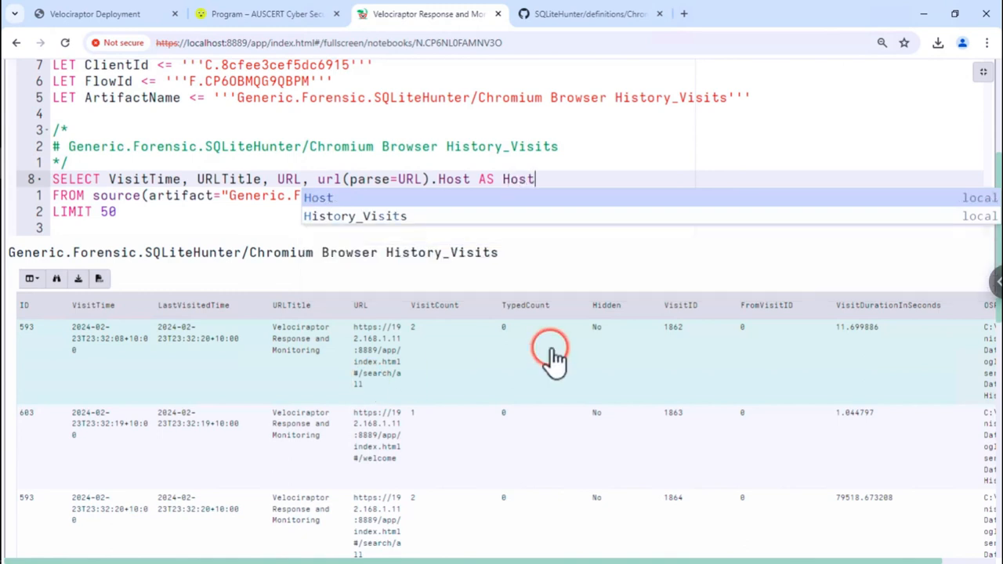
{"action": "left_click", "coordinate": [615, 180]}
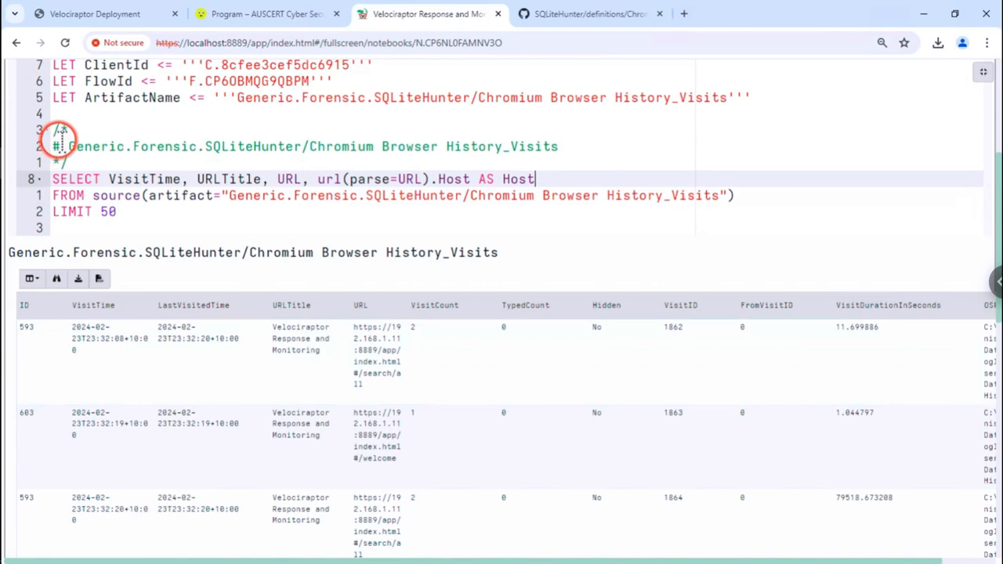
- Rerun the updated History_Visits query and check the results for the new Host column
{"action": "key", "text": "ctrl+Return"}
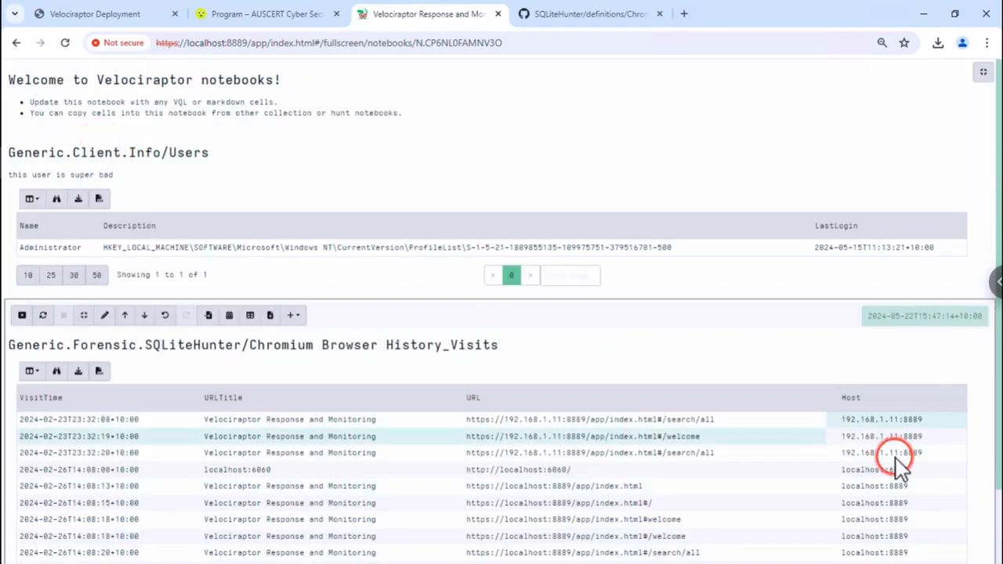
{"action": "scroll", "coordinate": [896, 477], "scroll_direction": "down", "scroll_amount": 1}
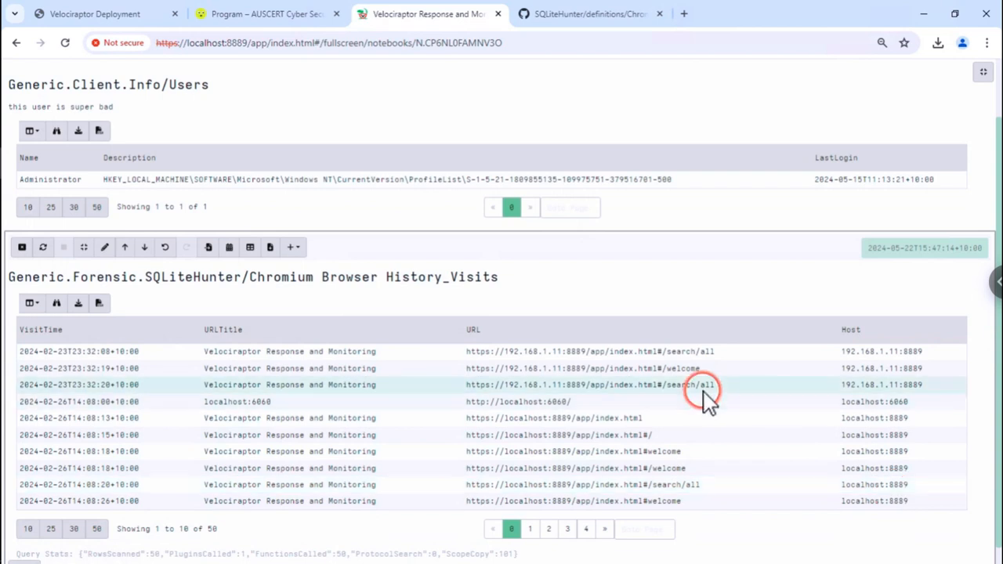
{"action": "left_click", "coordinate": [605, 352]}
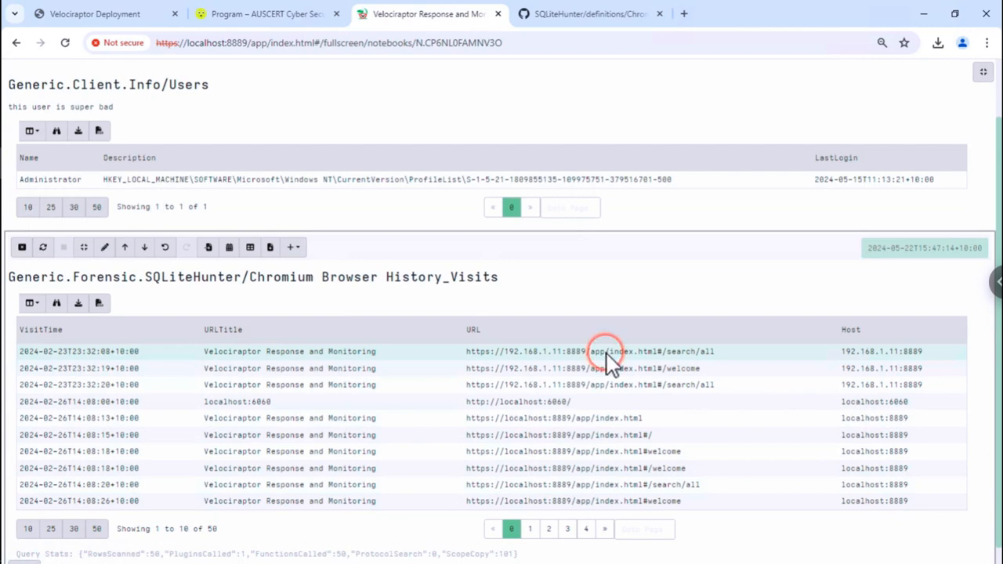
{"action": "scroll", "coordinate": [606, 353], "scroll_direction": "down", "scroll_amount": 1}
{"action": "left_click", "coordinate": [574, 345]}
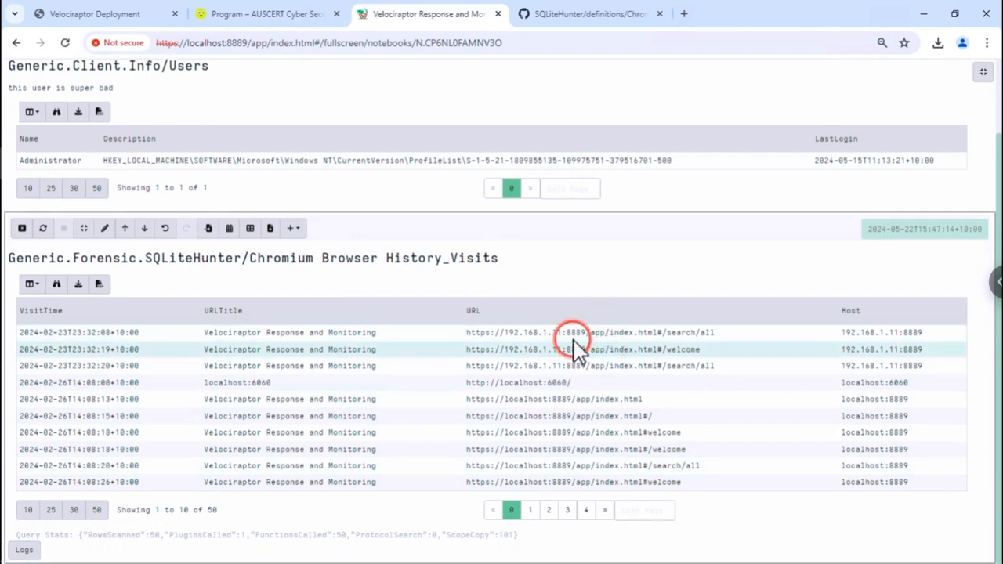
{"action": "scroll", "coordinate": [574, 345], "scroll_direction": "up", "scroll_amount": 1}
- Move the History_Visits cell above the Users and welcome cells to the notebook top
{"action": "left_click", "coordinate": [125, 315]}
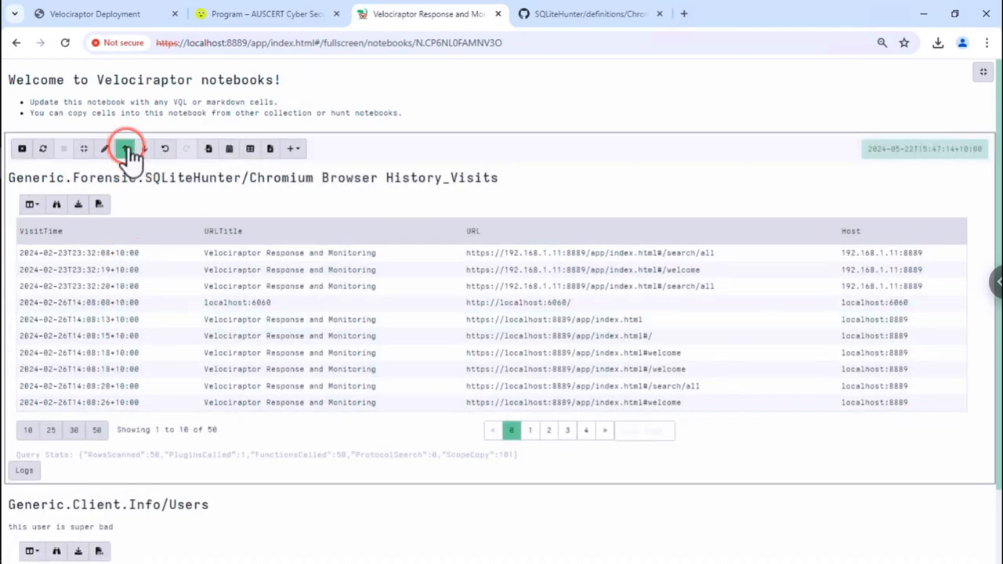
{"action": "left_click", "coordinate": [125, 149]}
{"action": "left_click", "coordinate": [530, 219]}
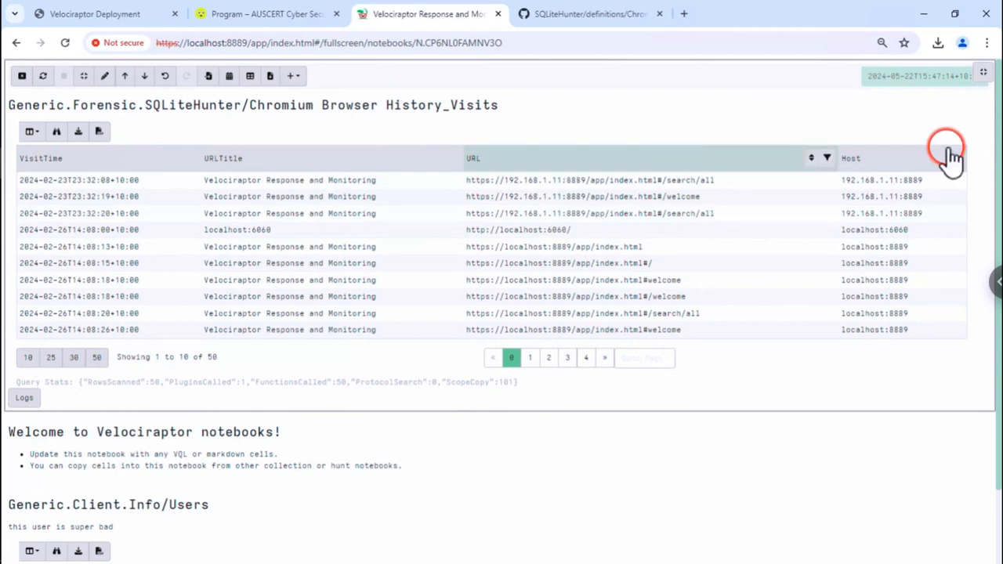
- Delete the LIMIT 50 line from the history query and save it, returning all 8963 visits
{"action": "left_click", "coordinate": [104, 76]}
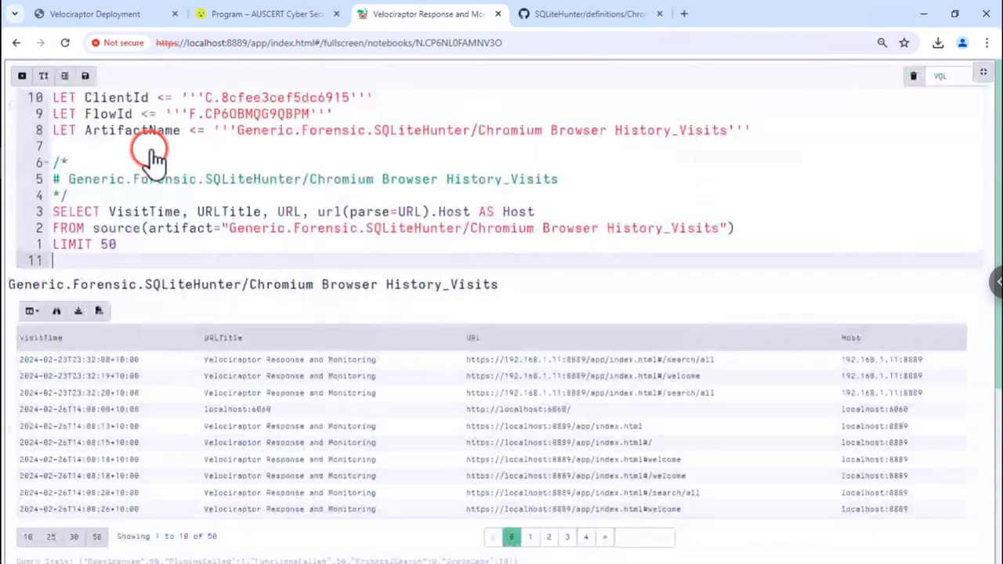
{"action": "left_click", "coordinate": [162, 244]}
{"action": "triple_click", "coordinate": [162, 244]}
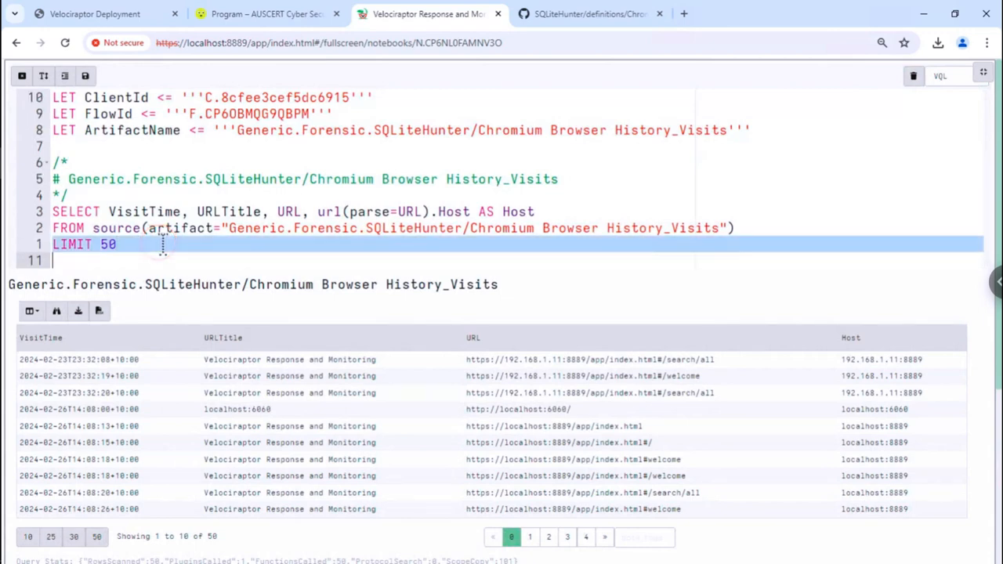
{"action": "key", "text": "BackSpace"}
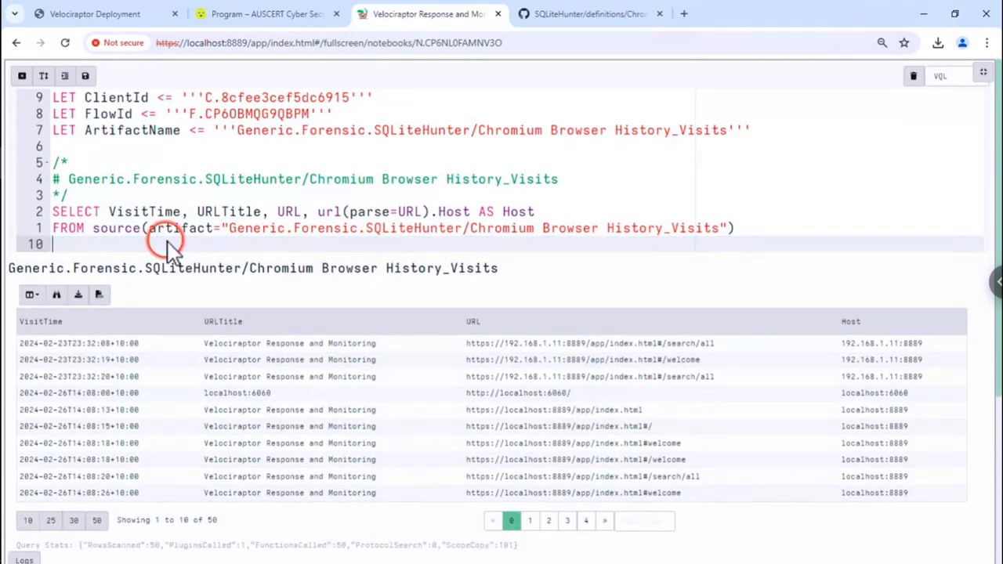
{"action": "left_click", "coordinate": [85, 75]}
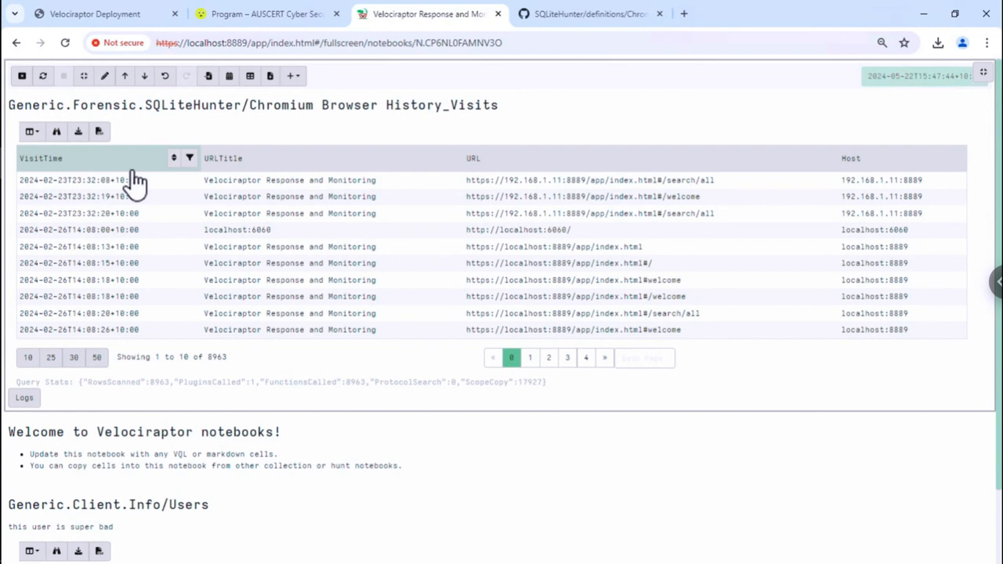
- Sort the history results by Host and stack that column to count visits per host
{"action": "left_click", "coordinate": [133, 173]}
{"action": "left_click", "coordinate": [259, 168]}
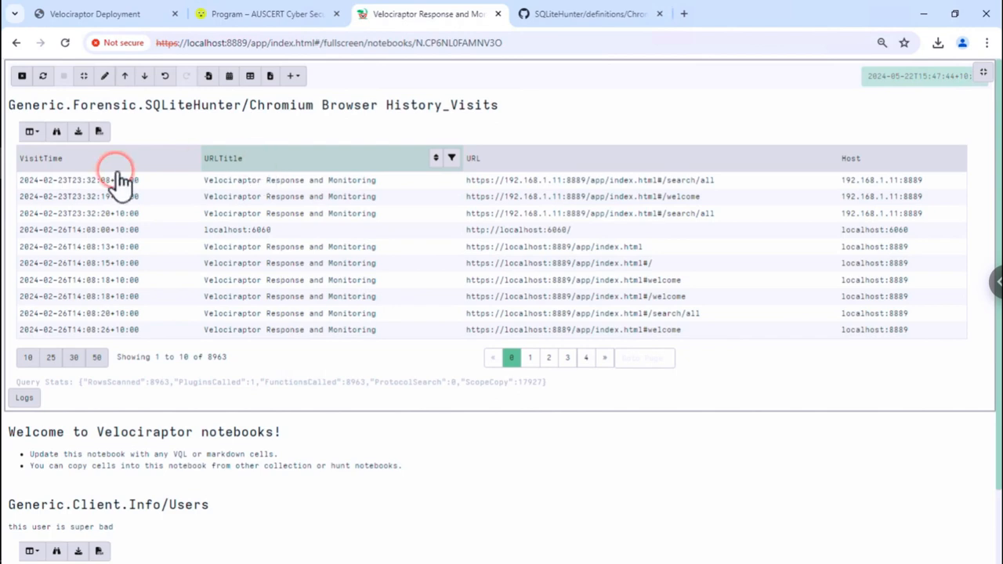
{"action": "left_click", "coordinate": [938, 160]}
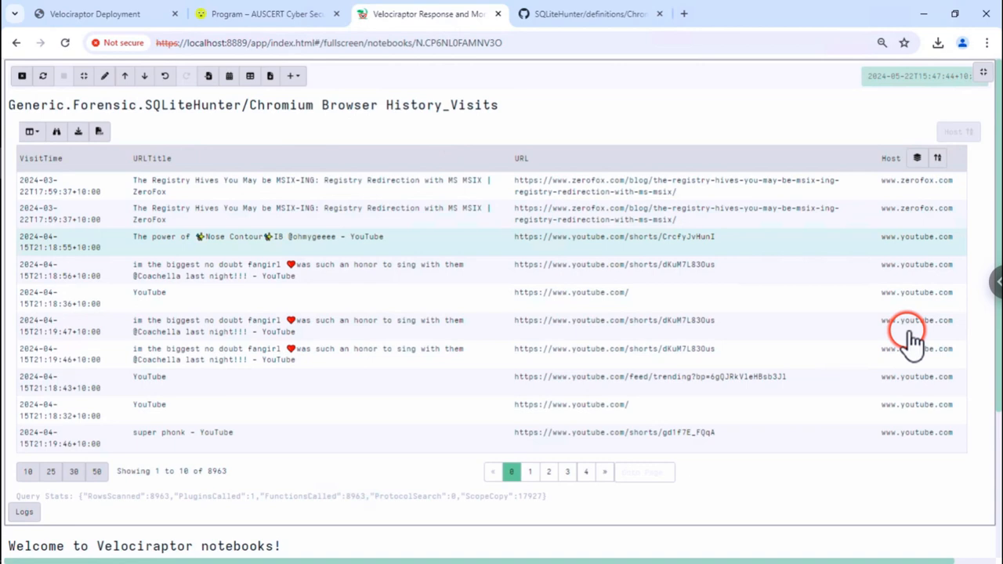
{"action": "left_click", "coordinate": [922, 162]}
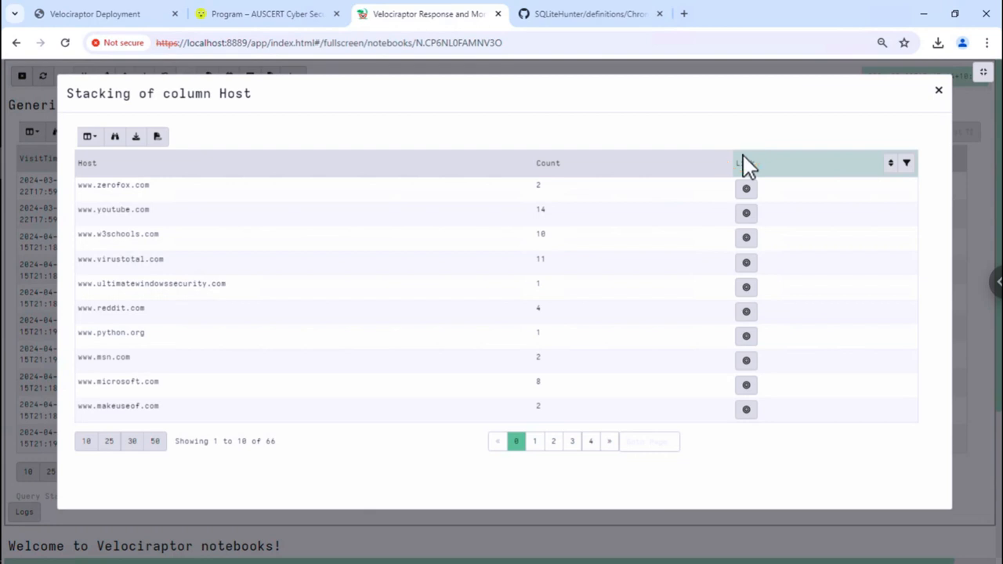
{"action": "left_click", "coordinate": [793, 158]}
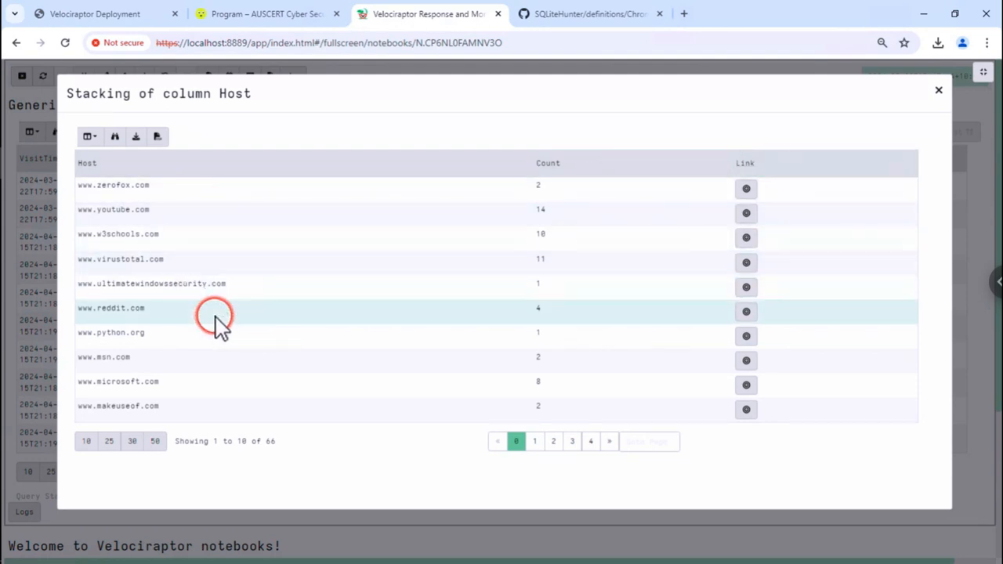
{"action": "left_click", "coordinate": [564, 196]}
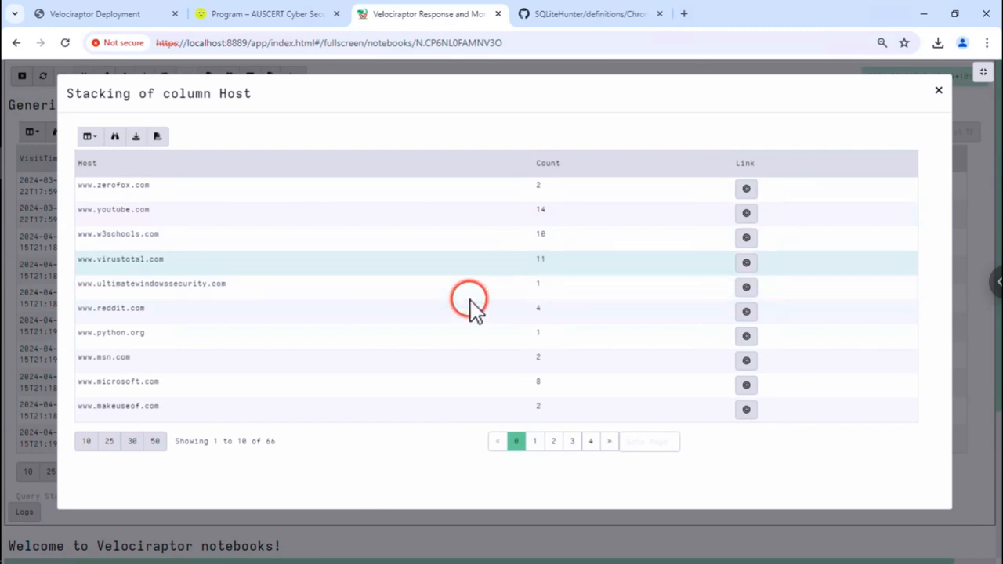
{"action": "left_click", "coordinate": [535, 443]}
{"action": "left_click", "coordinate": [553, 443]}
{"action": "left_click", "coordinate": [499, 443]}
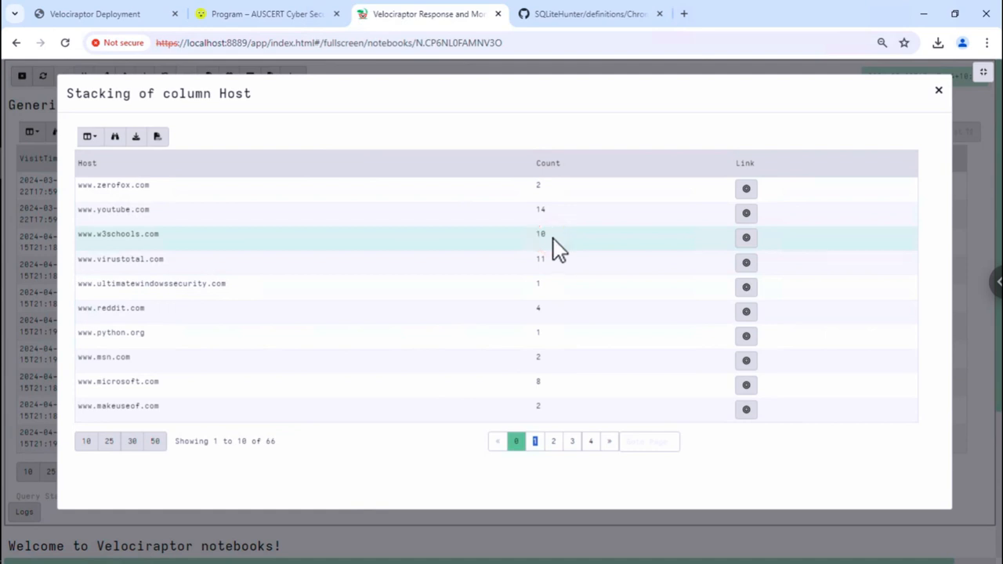
{"action": "left_click", "coordinate": [745, 238]}
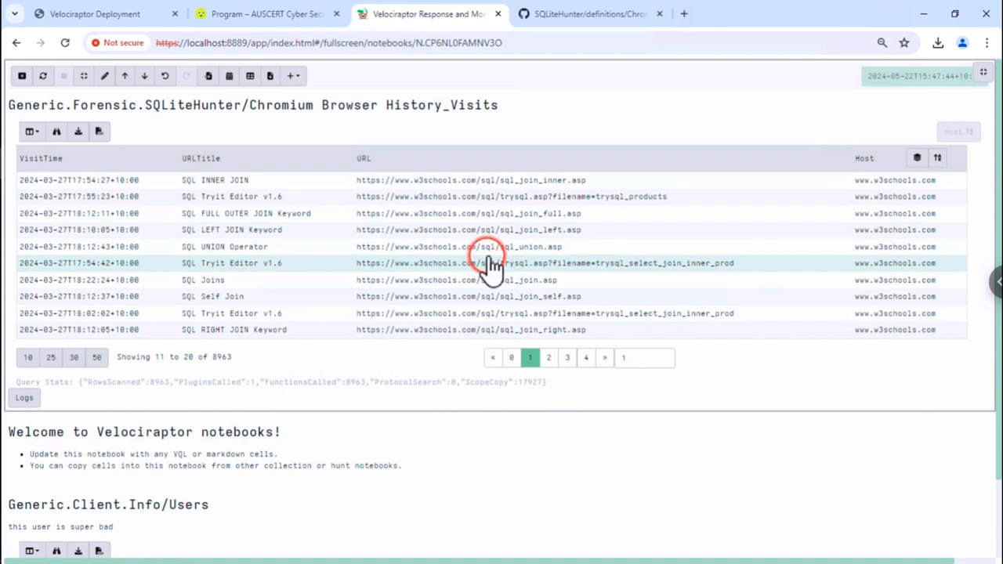
{"action": "left_click", "coordinate": [442, 229]}
{"action": "left_click", "coordinate": [459, 196]}
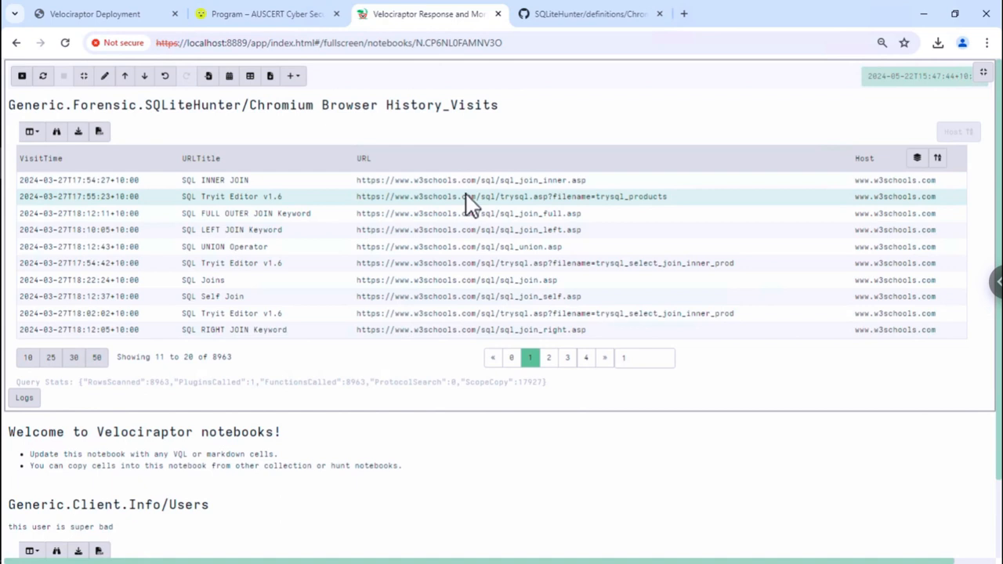
{"action": "left_click", "coordinate": [465, 197]}
{"action": "left_click", "coordinate": [466, 196]}
- Advance the workshop slides to the SQLite Hunter repository slide, then return to the notebook
{"action": "left_click", "coordinate": [76, 14]}
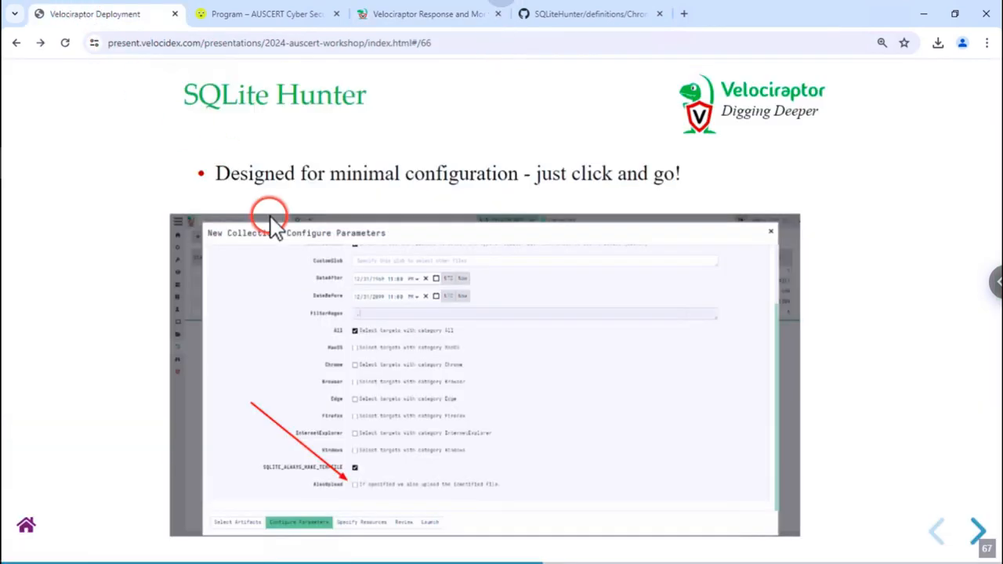
{"action": "key", "text": "Right"}
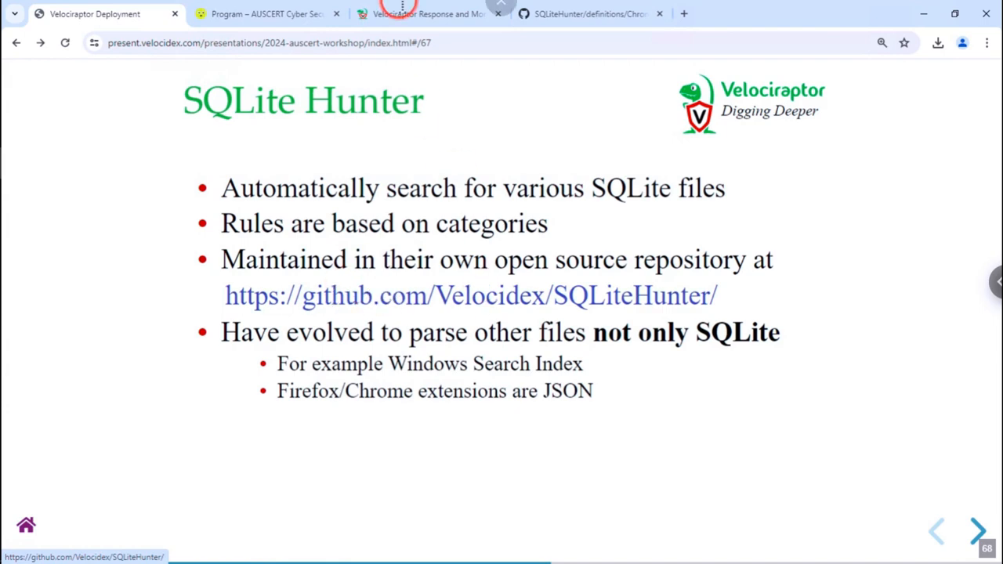
{"action": "left_click", "coordinate": [407, 15]}
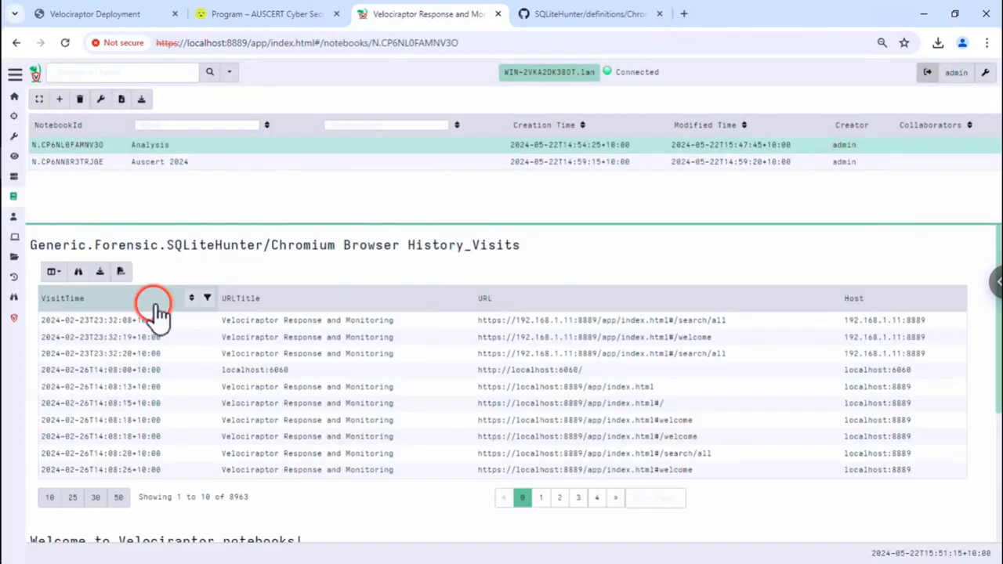
- Open the collected artifacts page in a new tab and view the Generic.Forensic.SQLiteHunter results
{"action": "right_click", "coordinate": [12, 281]}
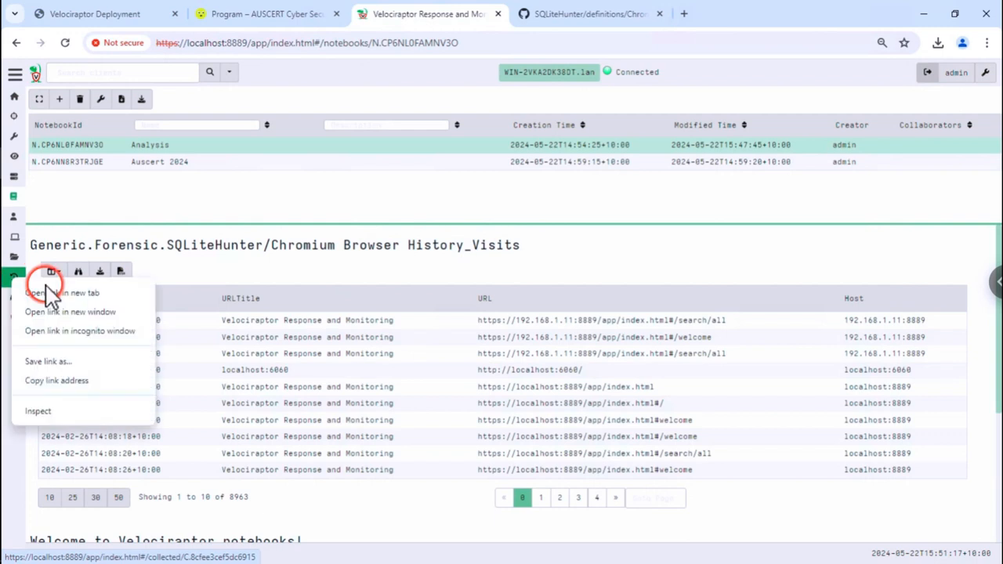
{"action": "left_click", "coordinate": [59, 293]}
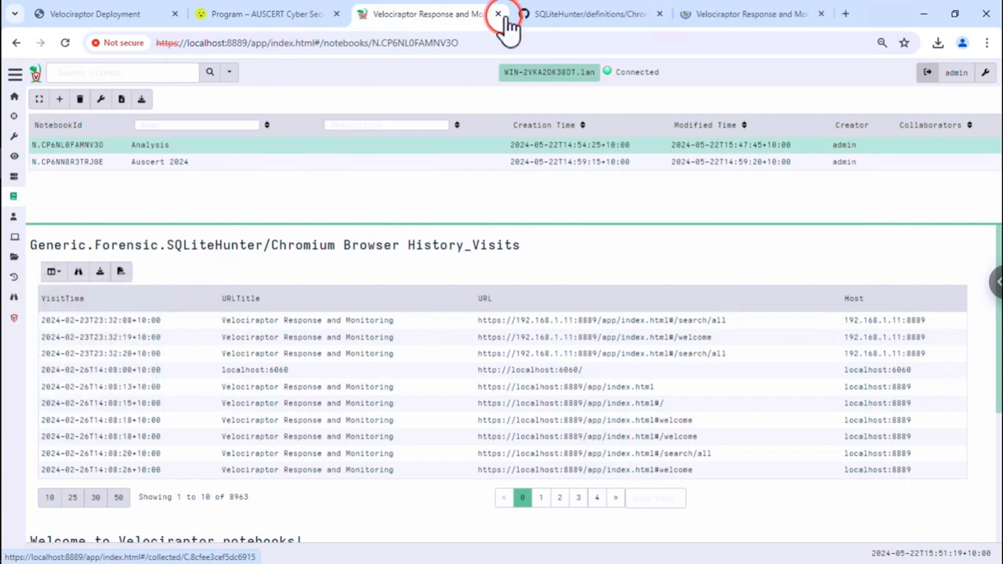
{"action": "left_click", "coordinate": [756, 15]}
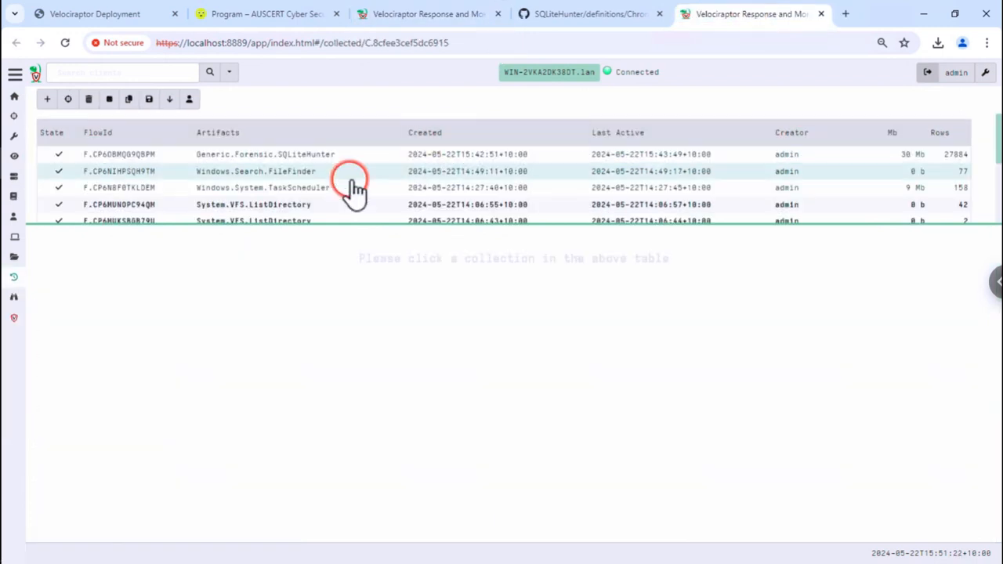
{"action": "left_click", "coordinate": [287, 156]}
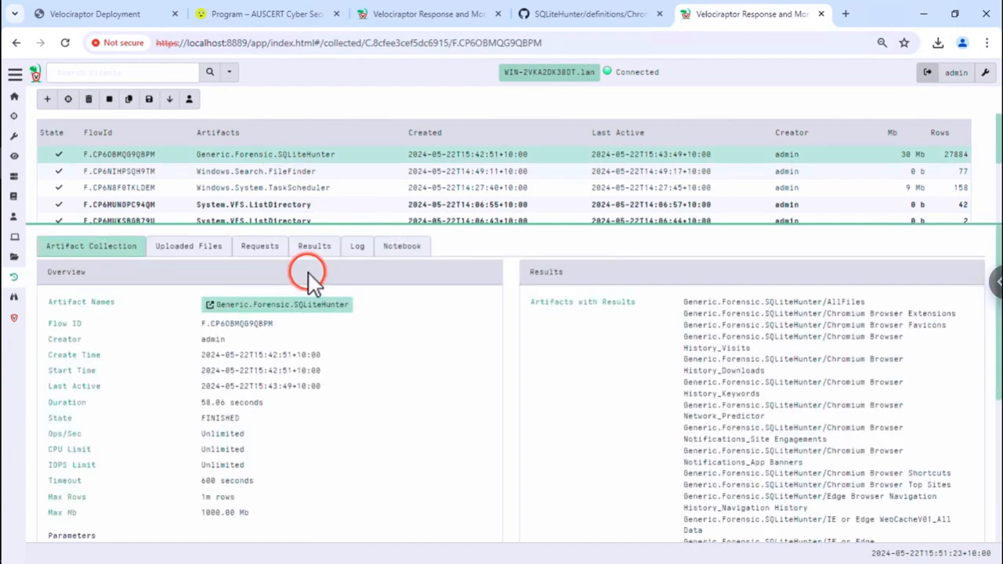
{"action": "left_click", "coordinate": [318, 246]}
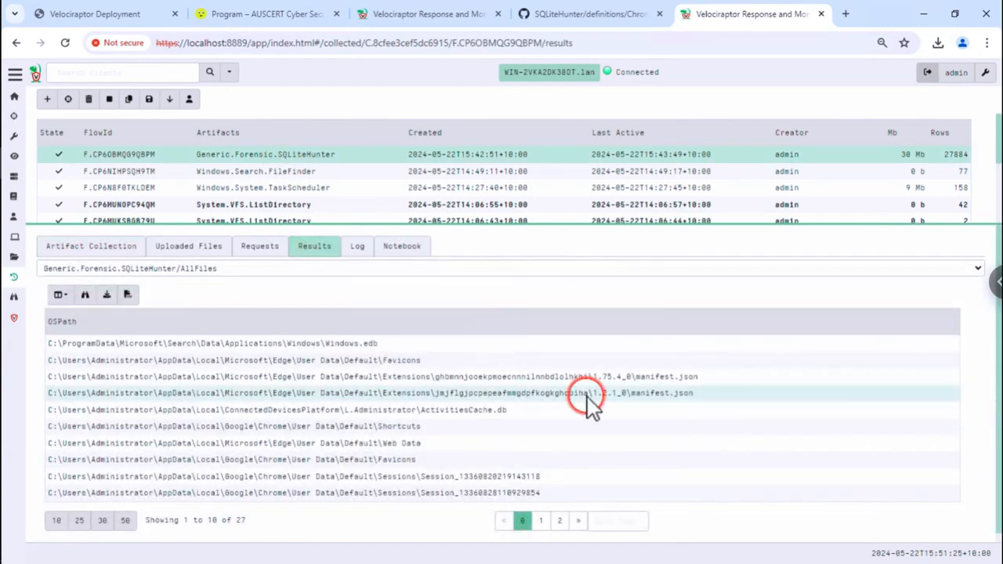
- Browse the Windows Search SystemIndex_PropertyStore source, then switch to the SystemIndex_Gthr source
{"action": "scroll", "coordinate": [586, 396], "scroll_direction": "down", "scroll_amount": 1}
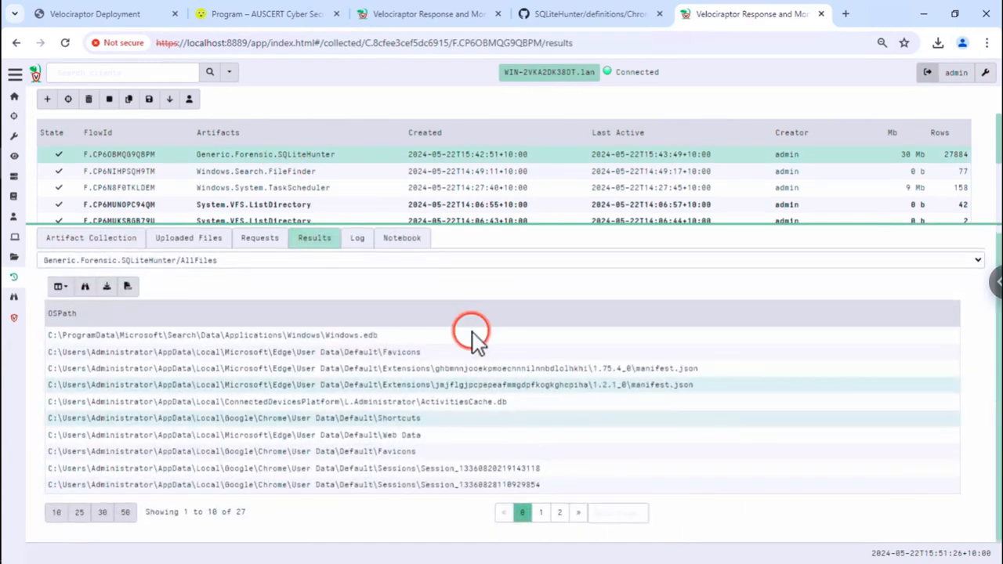
{"action": "left_click", "coordinate": [435, 262]}
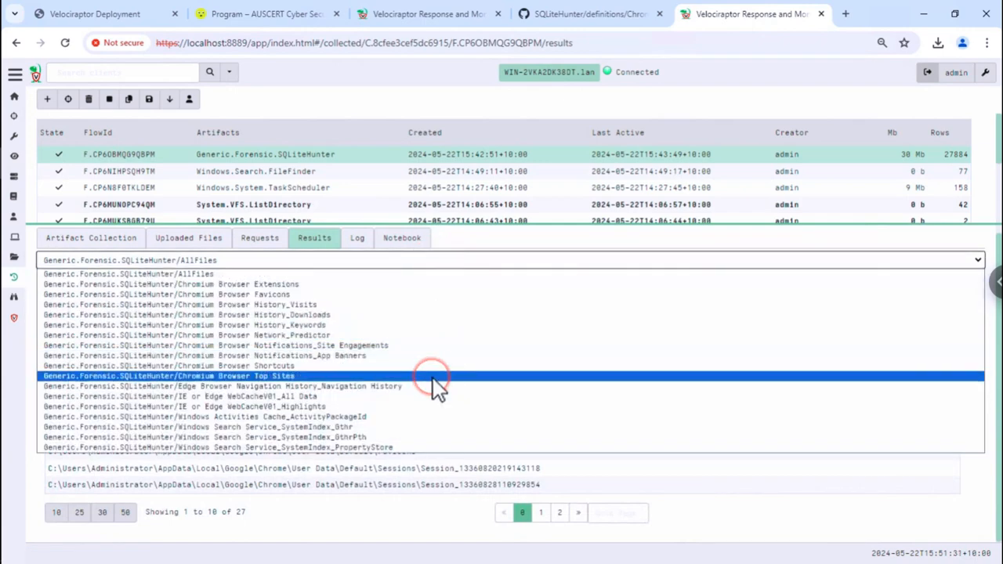
{"action": "left_click", "coordinate": [413, 448]}
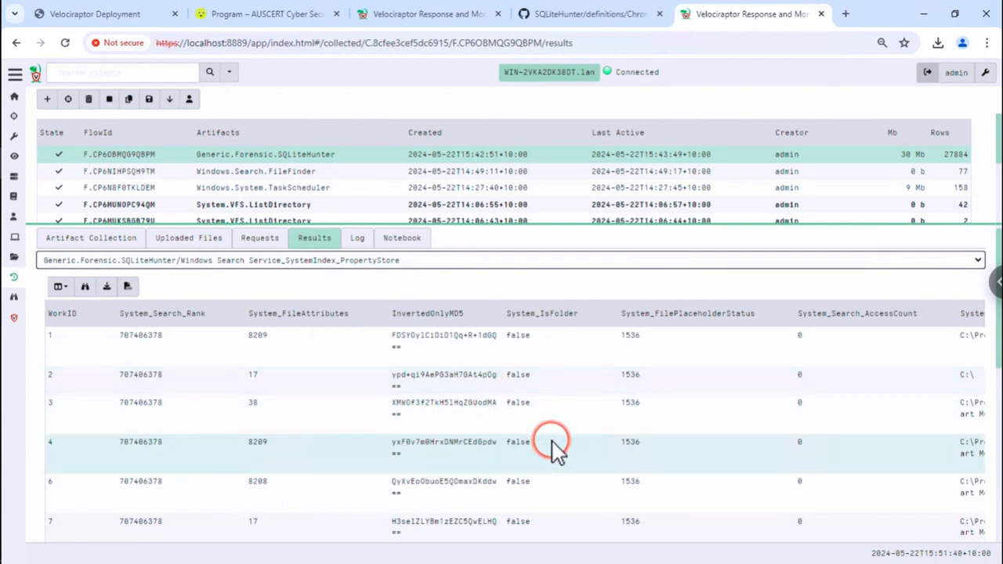
{"action": "scroll", "coordinate": [552, 441], "scroll_direction": "right", "scroll_amount": 5}
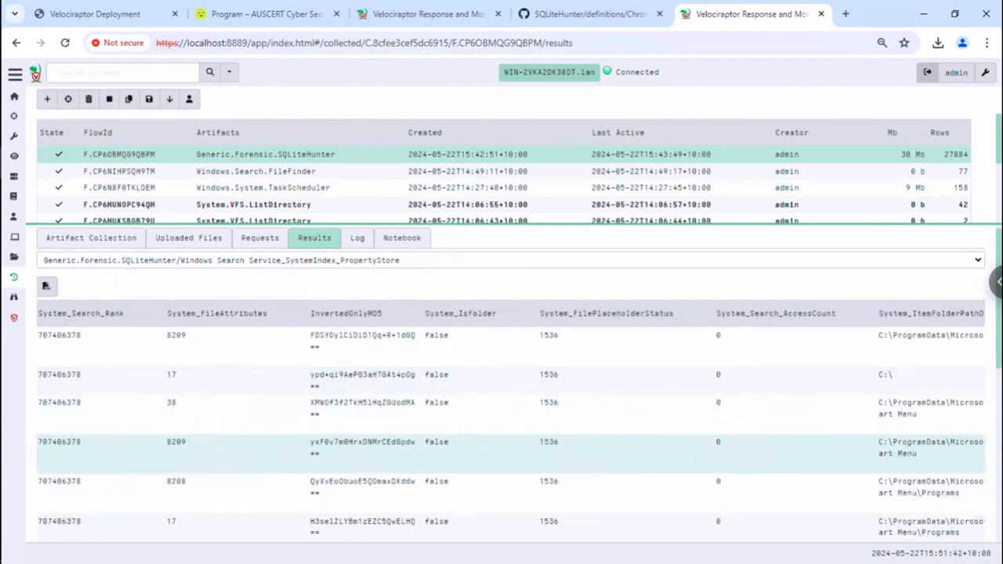
{"action": "scroll", "coordinate": [553, 441], "scroll_direction": "right", "scroll_amount": 7}
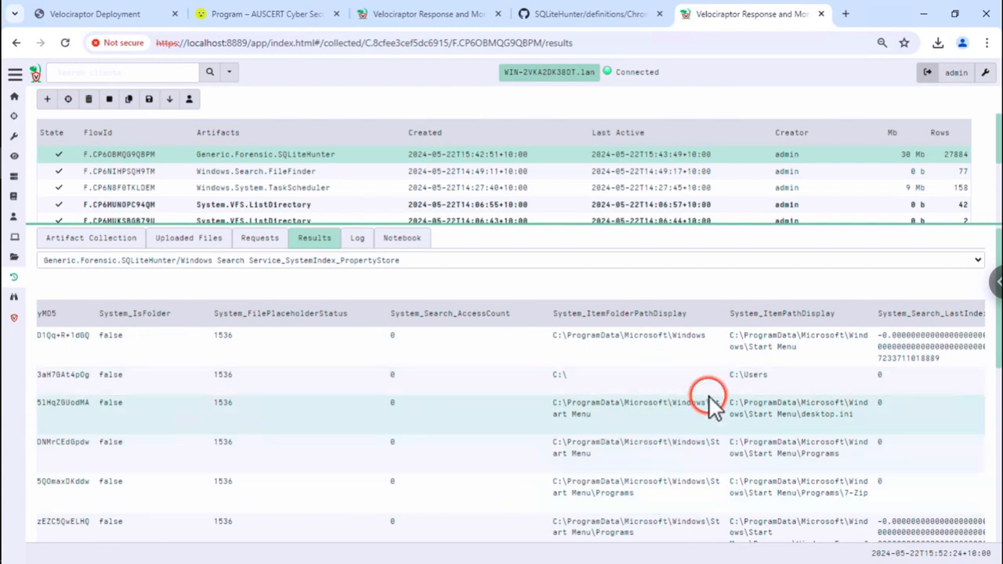
{"action": "left_click", "coordinate": [415, 264]}
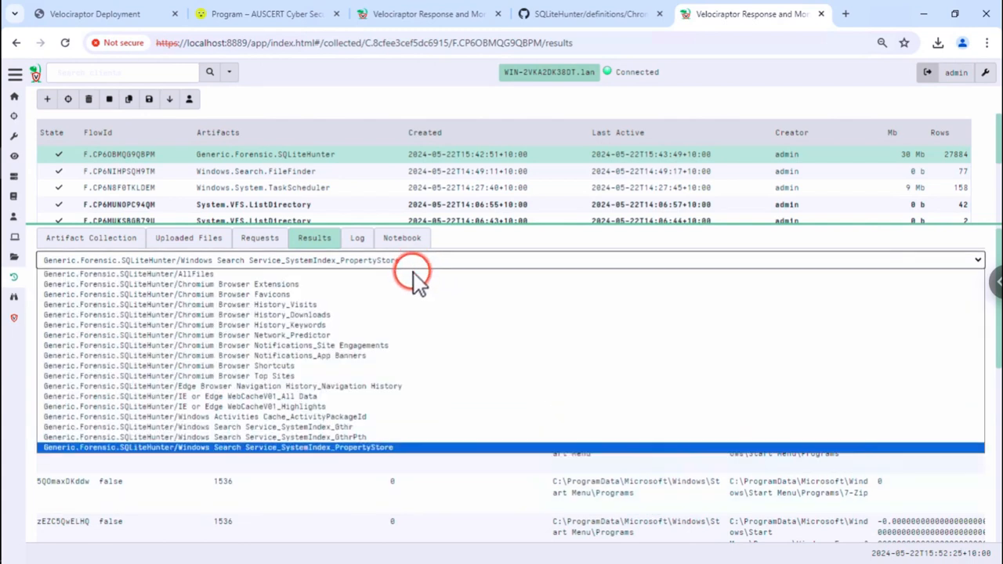
{"action": "left_click", "coordinate": [365, 430]}
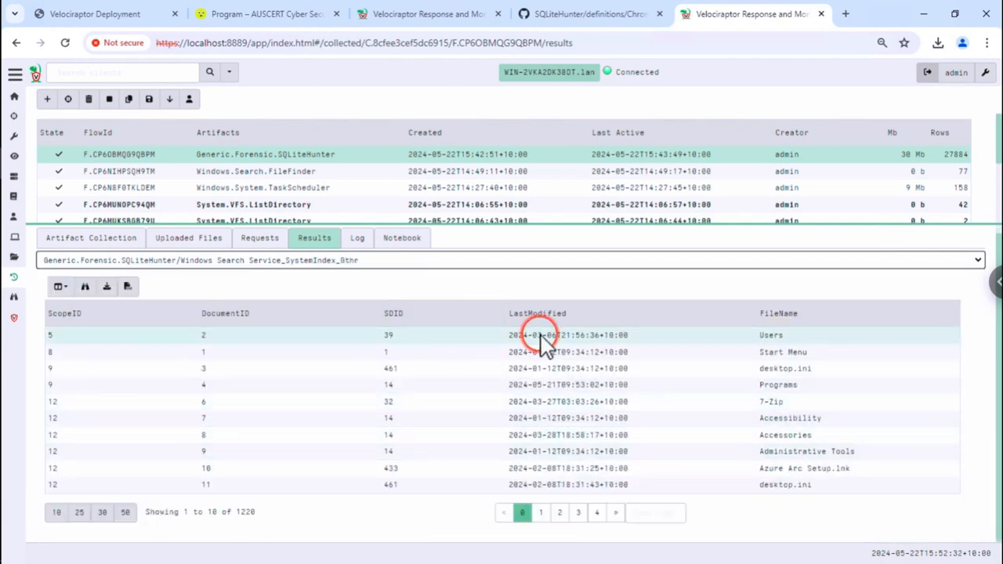
- Advance the Deployment slides three pages to Registry Hunter and open its site link in a new tab
{"action": "left_click", "coordinate": [125, 15]}
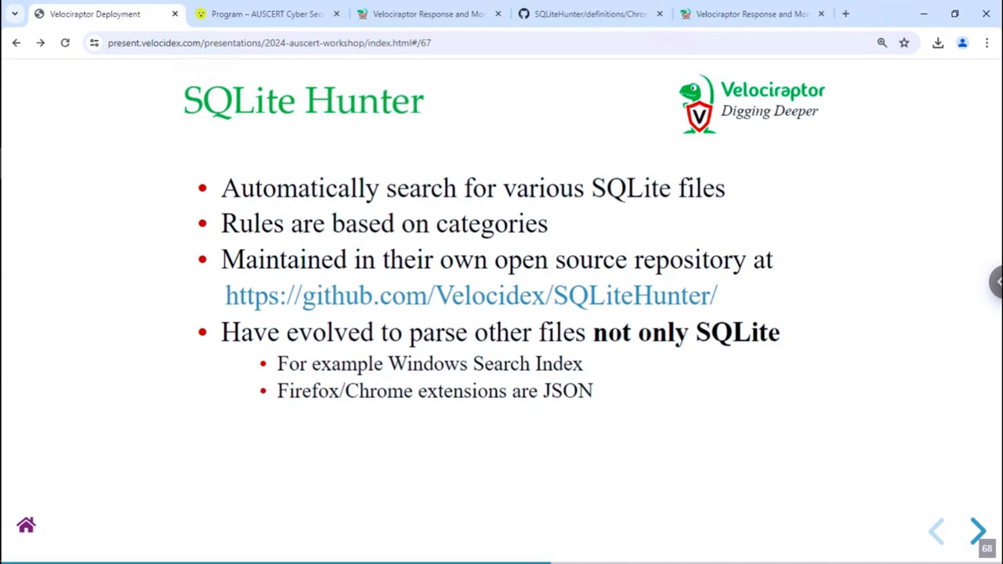
{"action": "key", "text": "Right"}
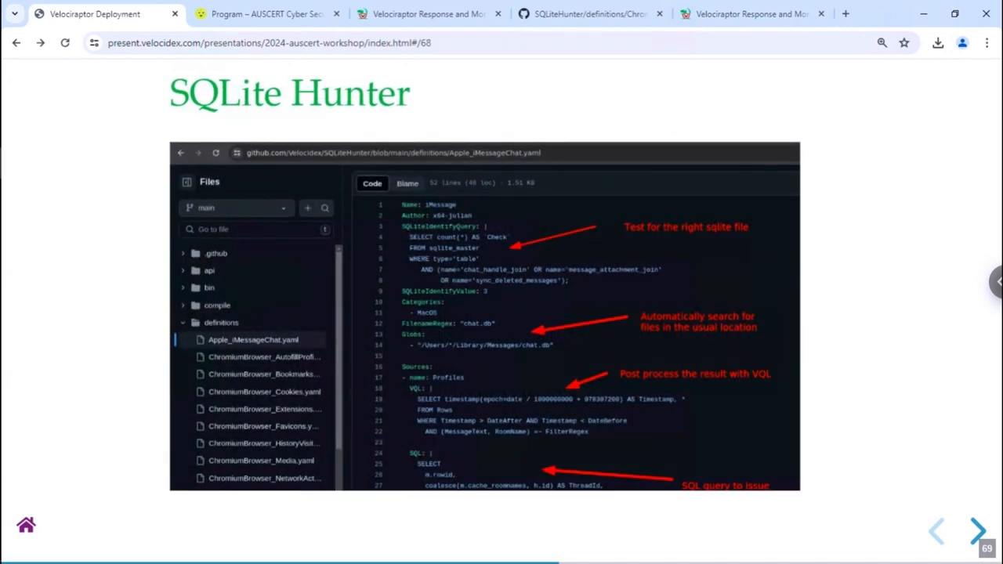
{"action": "key", "text": "Right"}
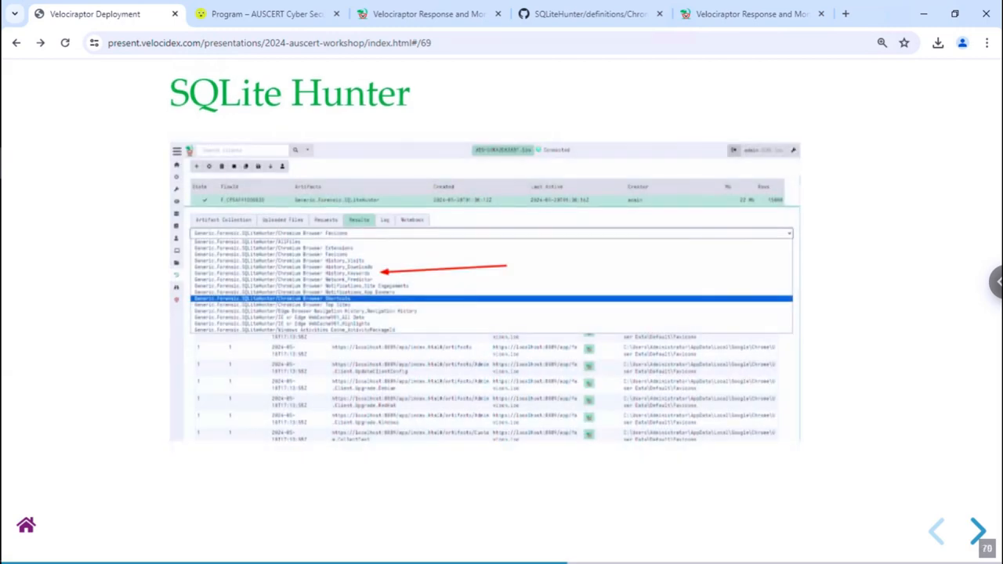
{"action": "key", "text": "Right"}
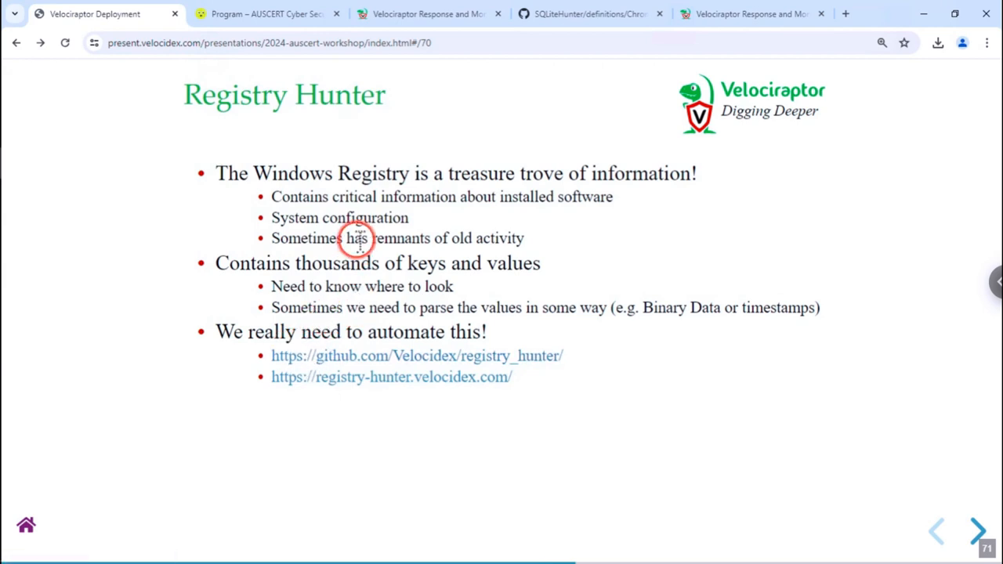
{"action": "right_click", "coordinate": [350, 384]}
{"action": "left_click", "coordinate": [372, 395]}
- Scroll through the Velociraptor Registry Hunter Project page, then close the registry-hunter.velocidex.com tab
{"action": "left_click", "coordinate": [237, 19]}
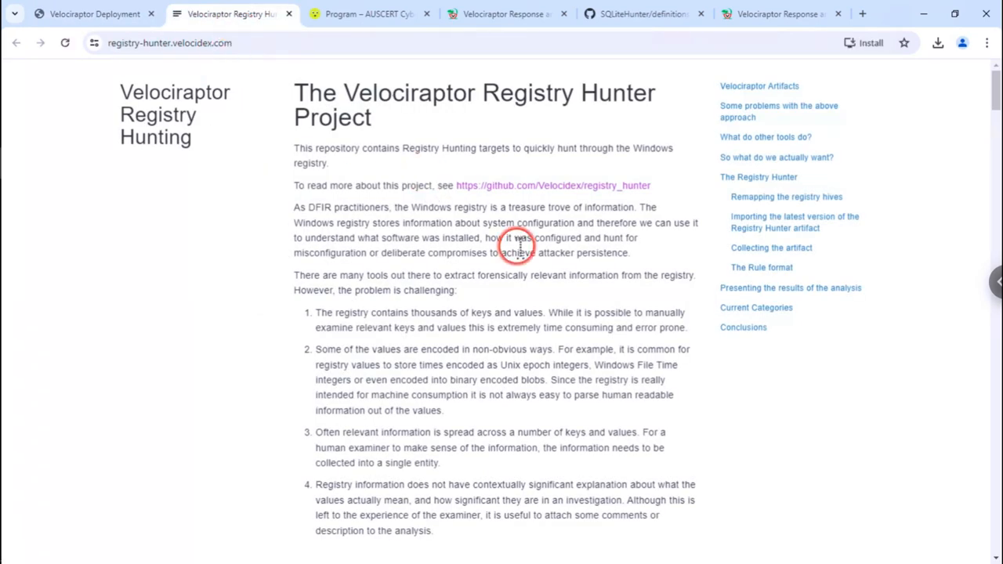
{"action": "scroll", "coordinate": [519, 246], "scroll_direction": "down", "scroll_amount": 5}
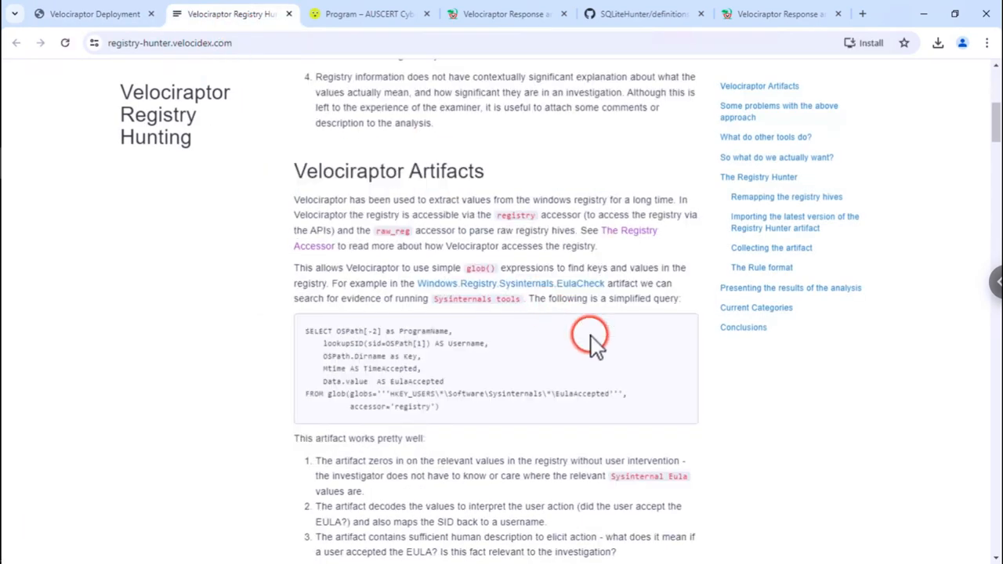
{"action": "scroll", "coordinate": [591, 335], "scroll_direction": "down", "scroll_amount": 8}
{"action": "scroll", "coordinate": [587, 325], "scroll_direction": "down", "scroll_amount": 9}
{"action": "scroll", "coordinate": [587, 326], "scroll_direction": "up", "scroll_amount": 20}
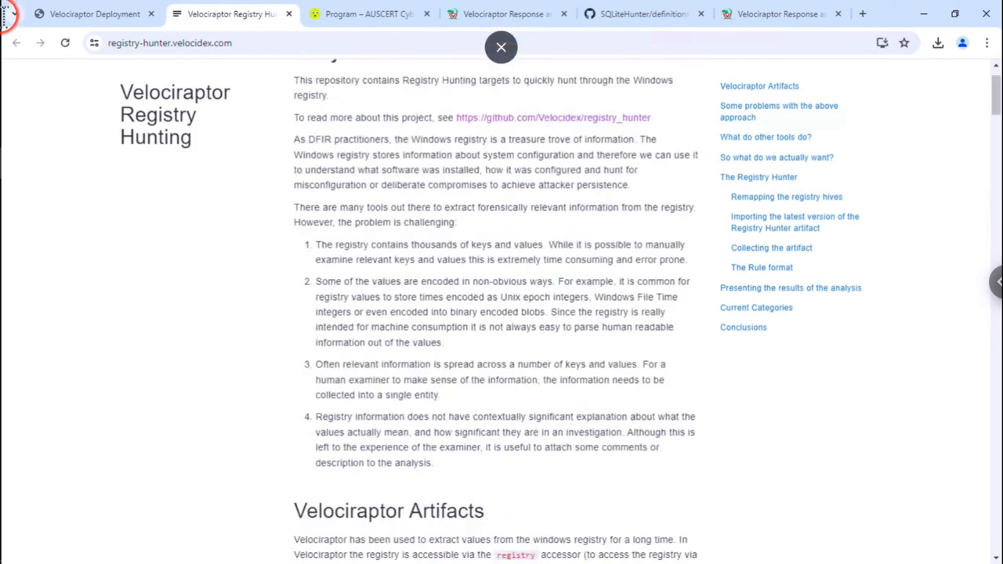
{"action": "left_click", "coordinate": [289, 14]}
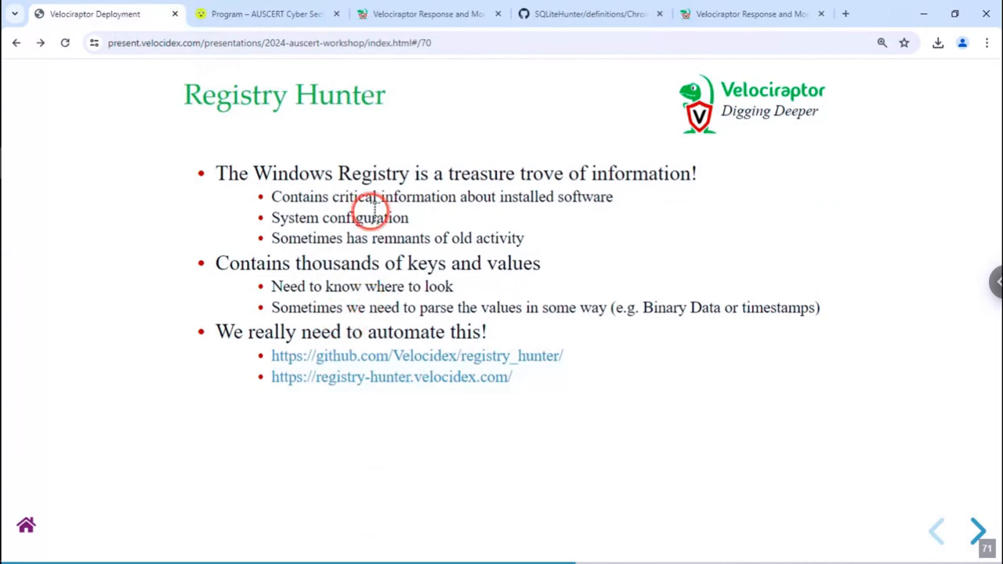
- Launch a Server.Import.RegistryHunter collection from the server artifacts page
{"action": "left_click", "coordinate": [384, 17]}
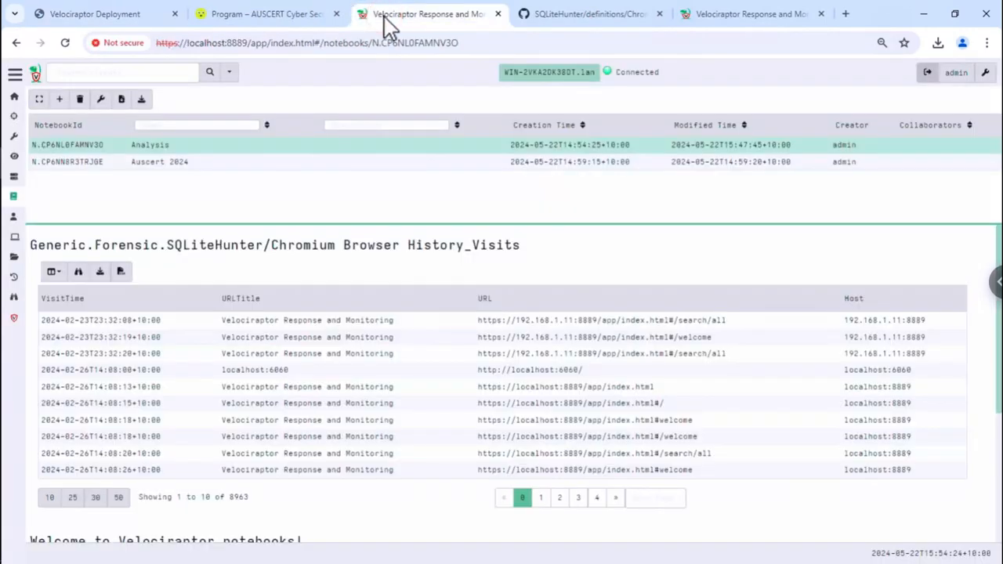
{"action": "left_click", "coordinate": [17, 75]}
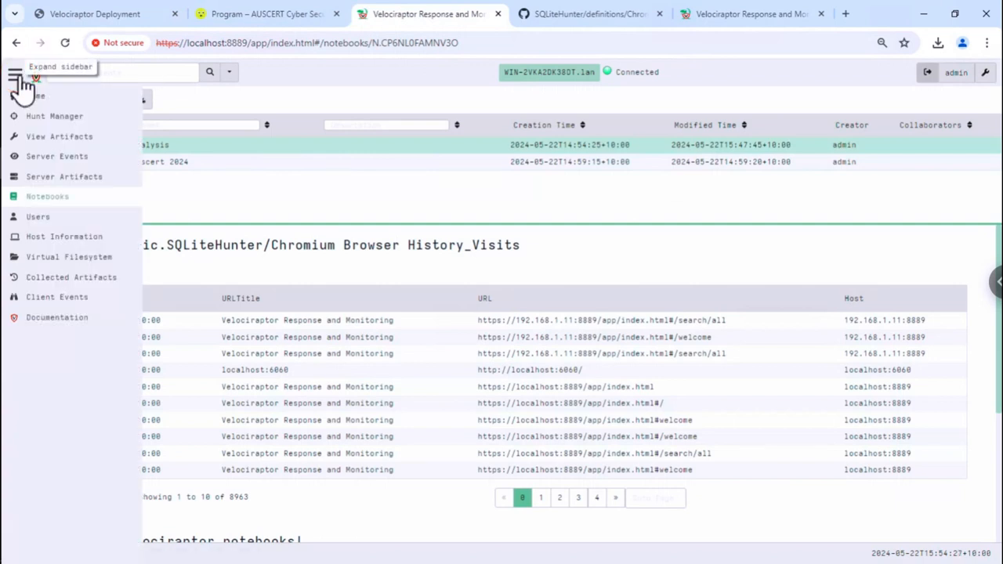
{"action": "left_click", "coordinate": [79, 178]}
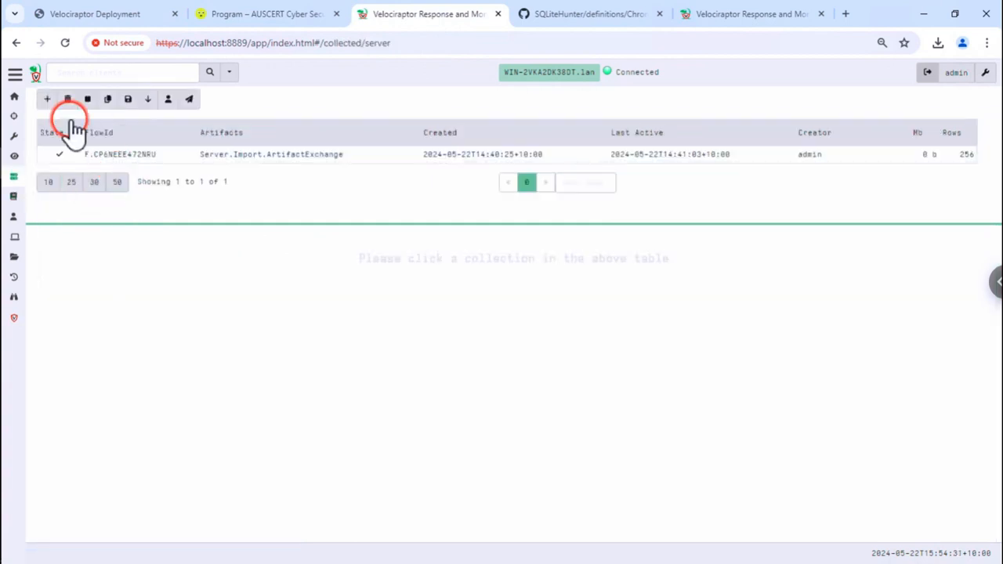
{"action": "left_click", "coordinate": [47, 99]}
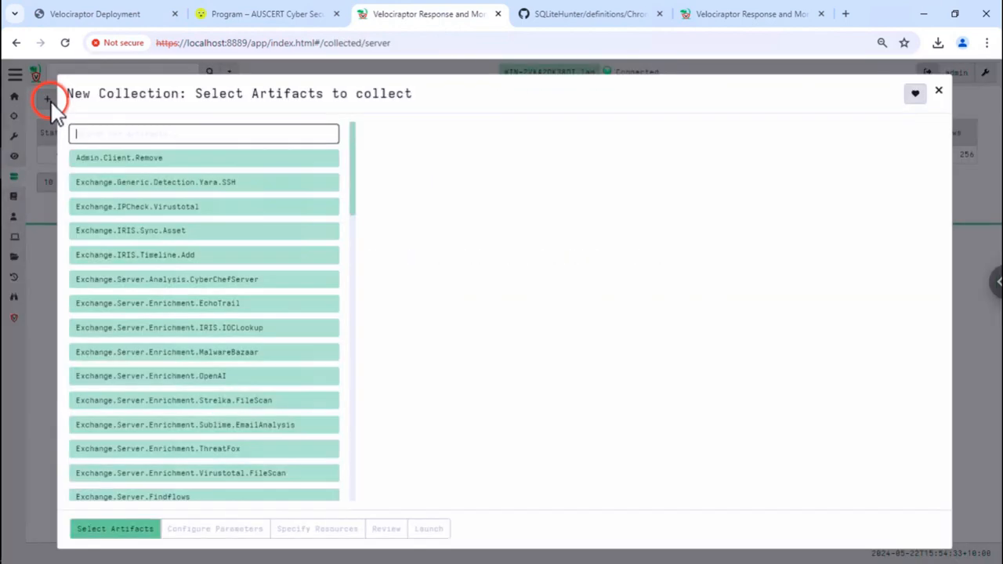
{"action": "type", "text": "regis"}
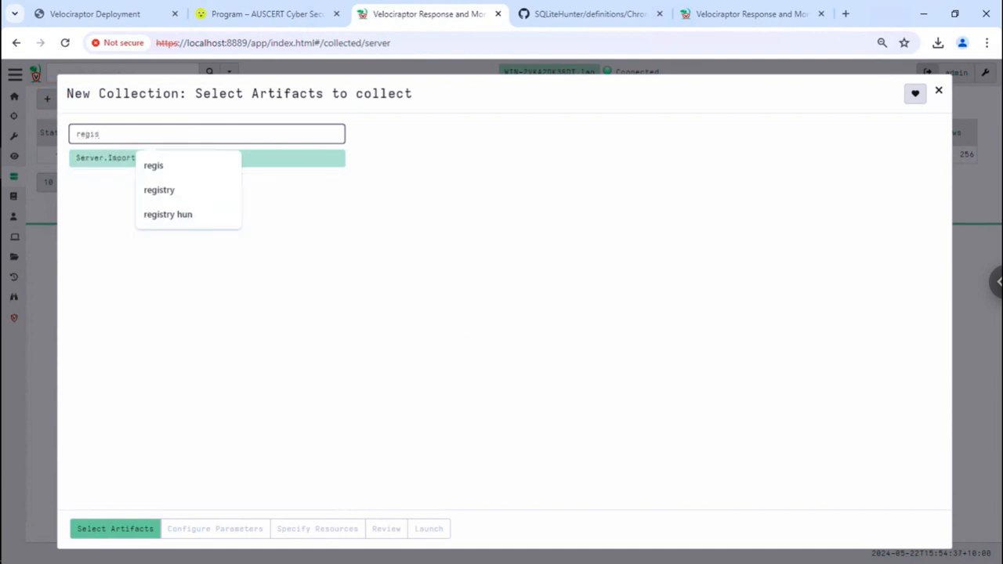
{"action": "left_click", "coordinate": [132, 290]}
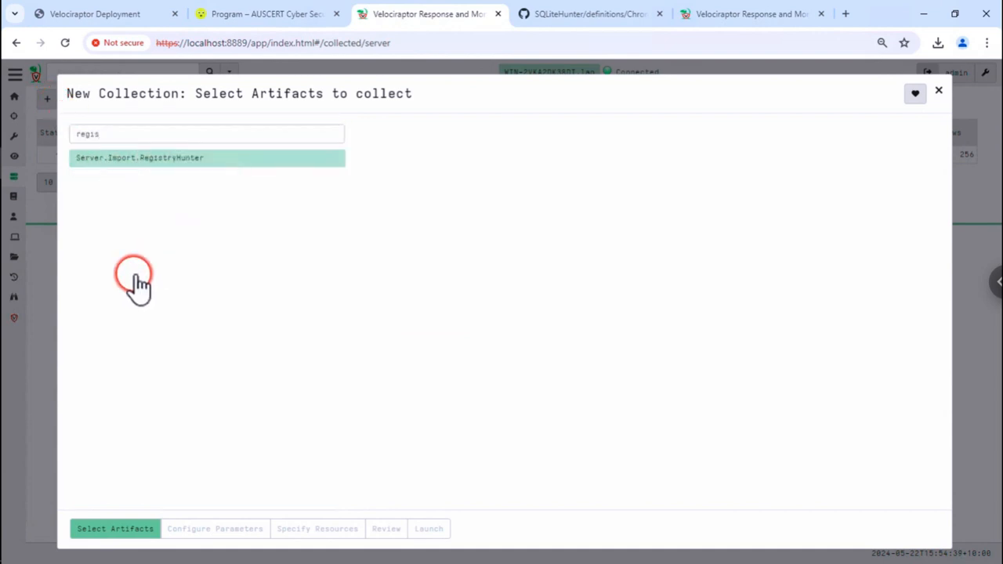
{"action": "left_click", "coordinate": [188, 160]}
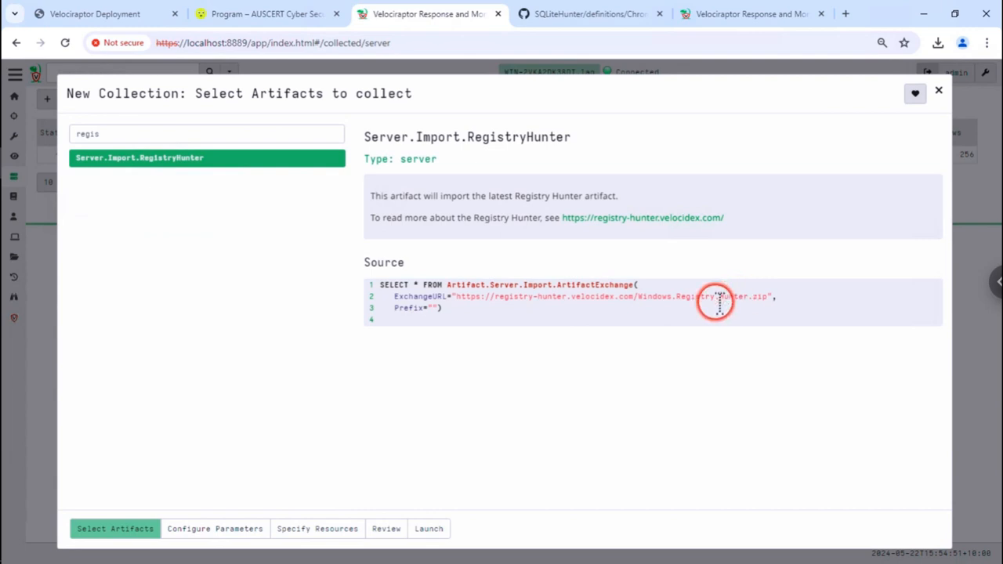
{"action": "left_click", "coordinate": [433, 530]}
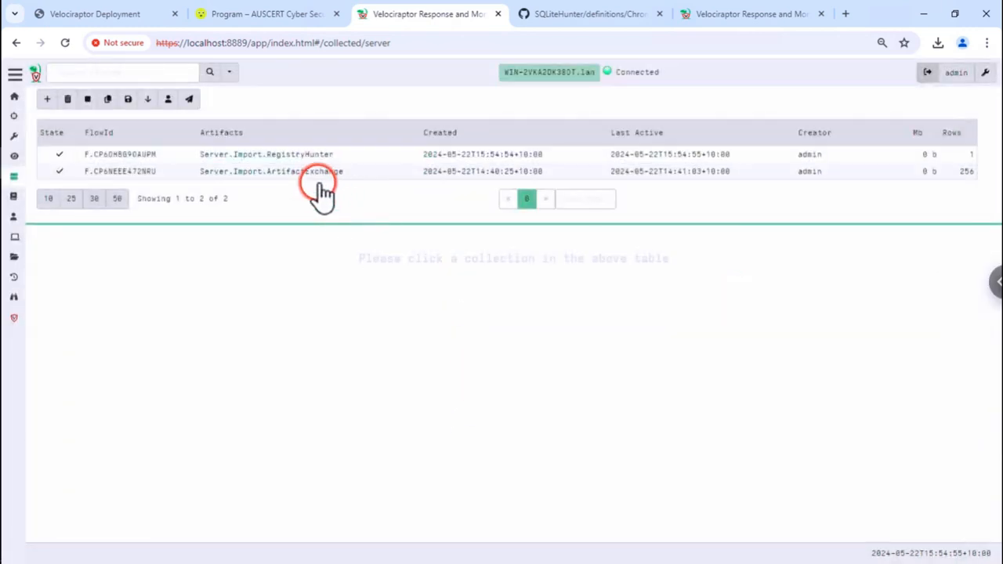
- Confirm the imported Windows.Registry.Hunter artifact in the results, then open client WIN-2VKA2DK38DT's overview
{"action": "left_click", "coordinate": [300, 156]}
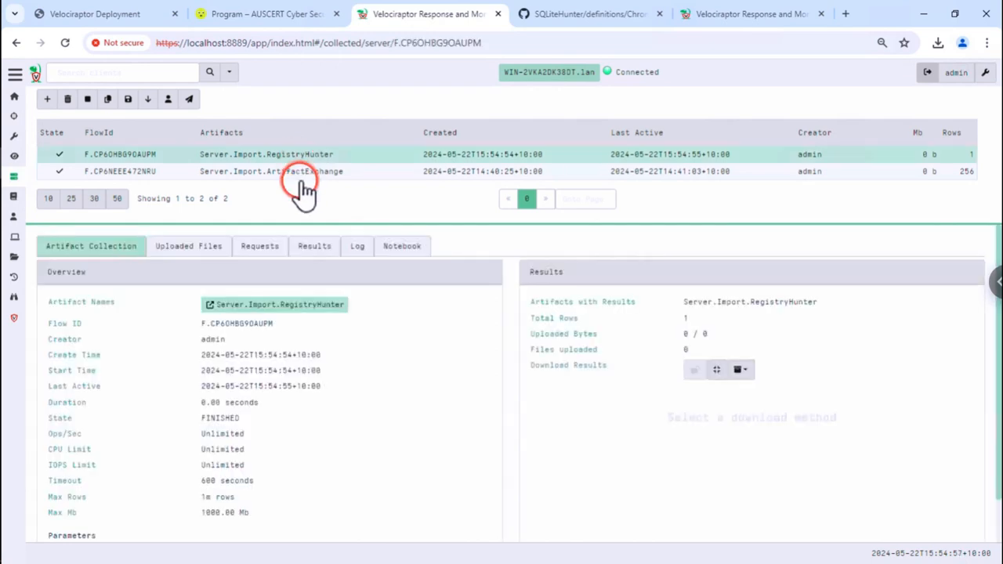
{"action": "left_click", "coordinate": [314, 248]}
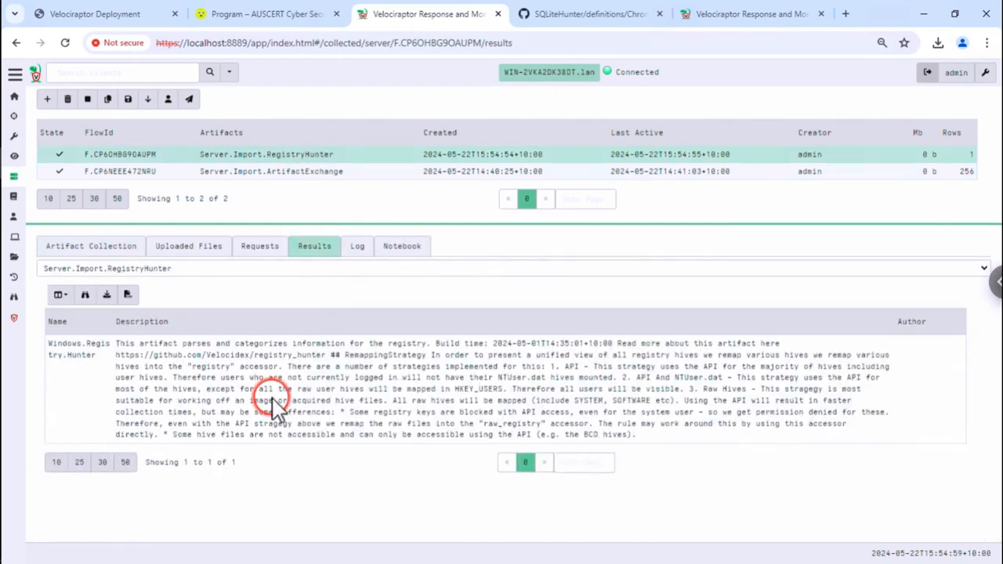
{"action": "left_click", "coordinate": [276, 403]}
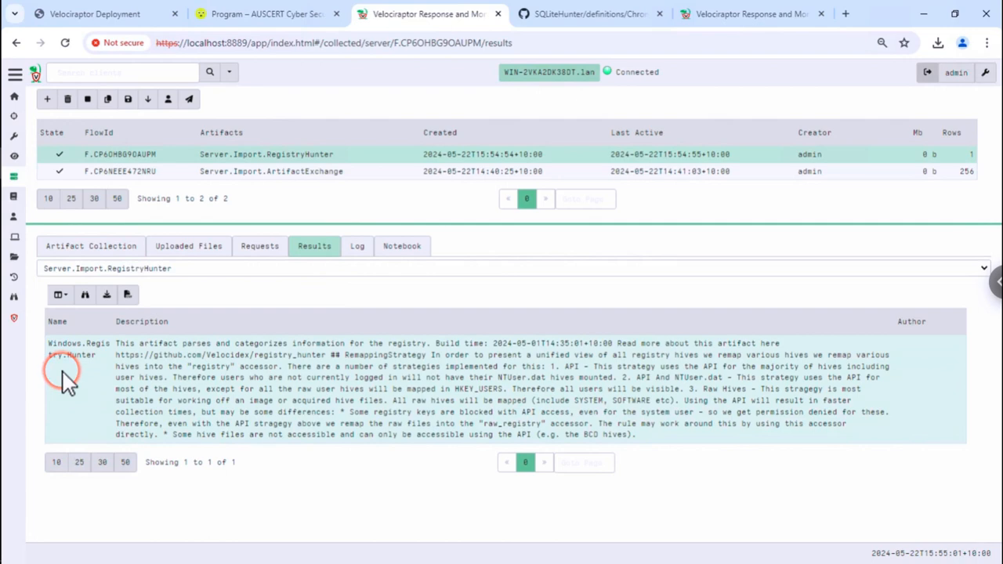
{"action": "left_click", "coordinate": [510, 71]}
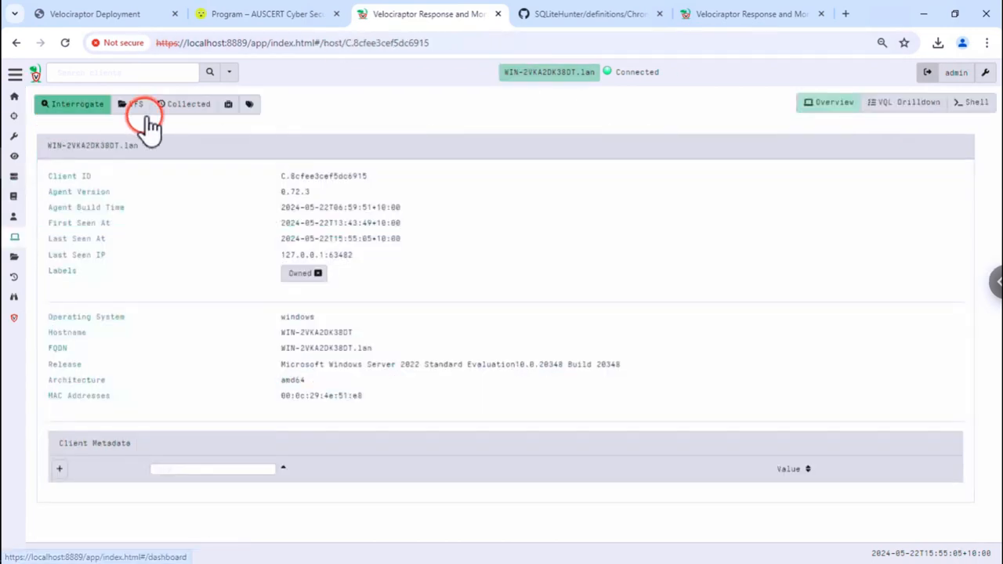
- Start a new client collection and select Windows.Registry.Hunter by searching 'registry hunt'
{"action": "left_click", "coordinate": [190, 104]}
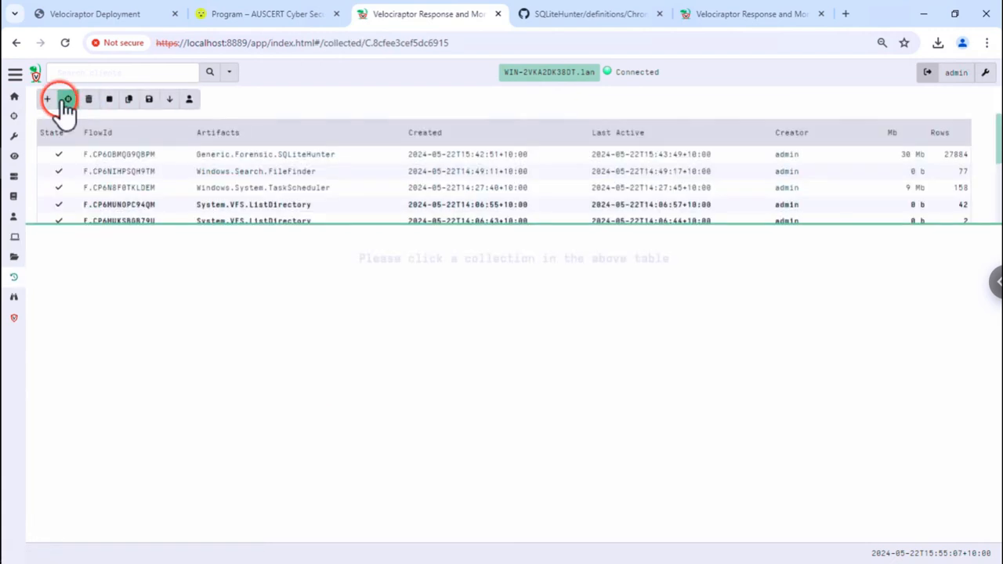
{"action": "left_click", "coordinate": [48, 102]}
{"action": "left_click", "coordinate": [134, 132]}
{"action": "type", "text": "registry"}
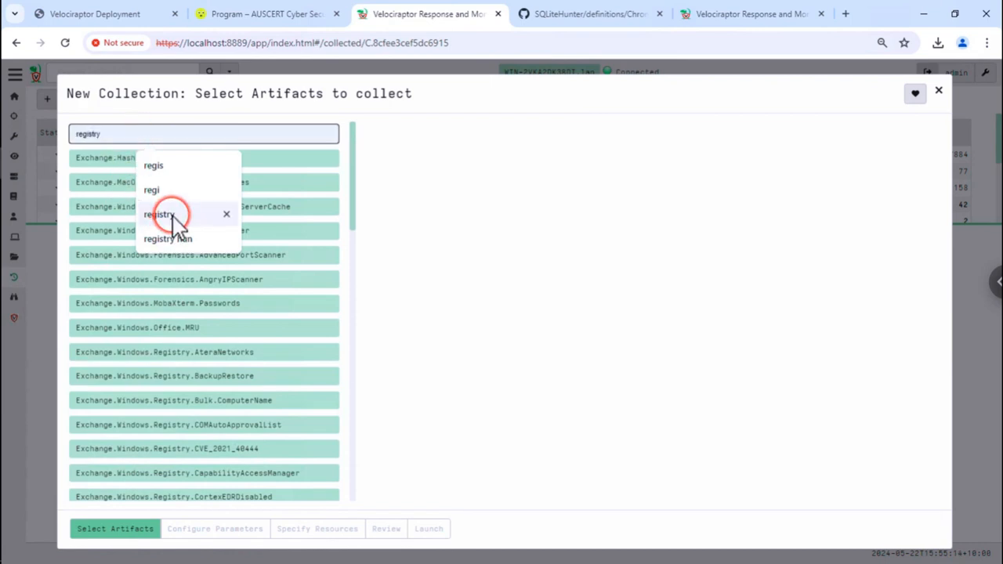
{"action": "left_click", "coordinate": [167, 217]}
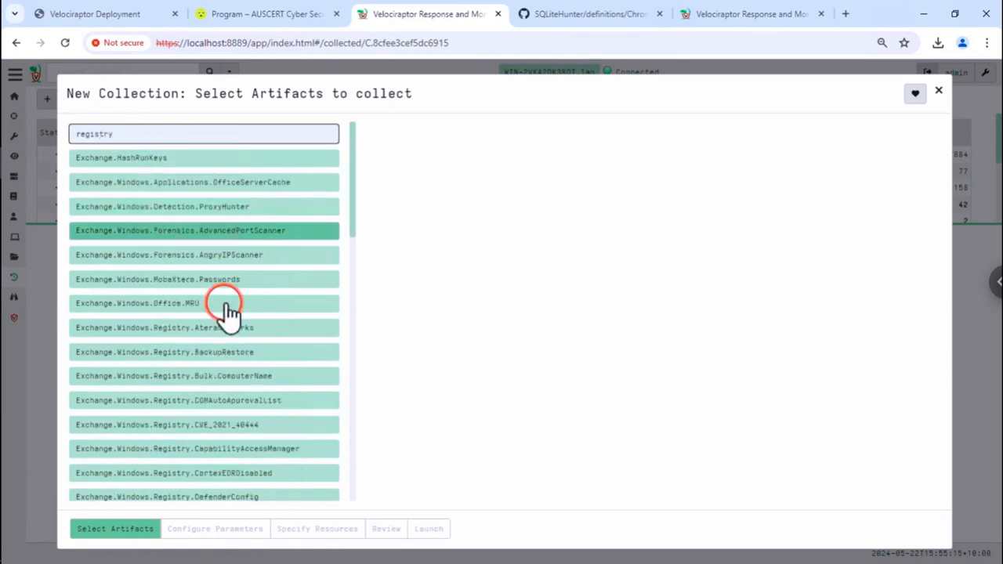
{"action": "type", "text": "hnt"}
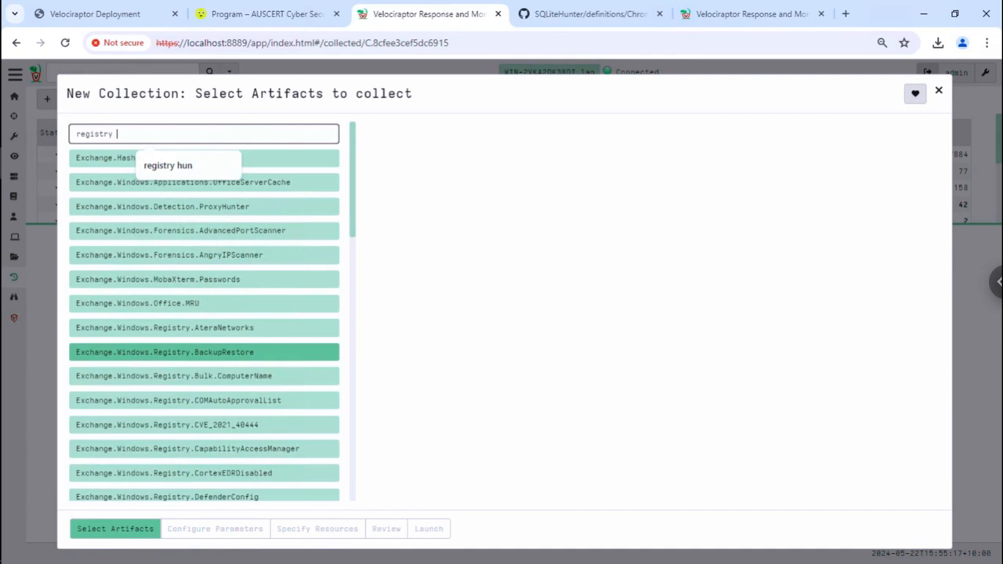
{"action": "key", "text": "BackSpace"}
{"action": "key", "text": "BackSpace"}
{"action": "type", "text": "unt"}
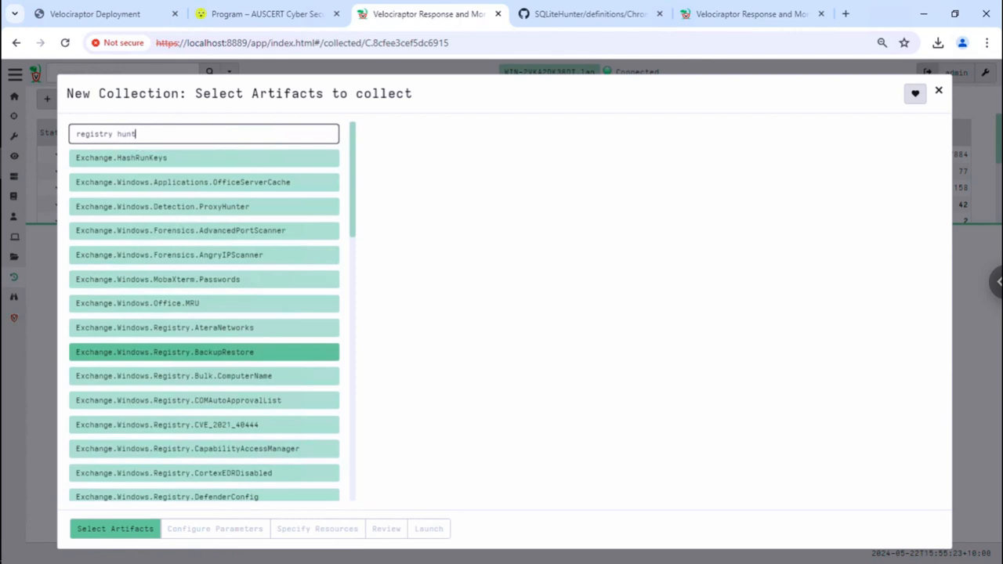
{"action": "left_click", "coordinate": [209, 237]}
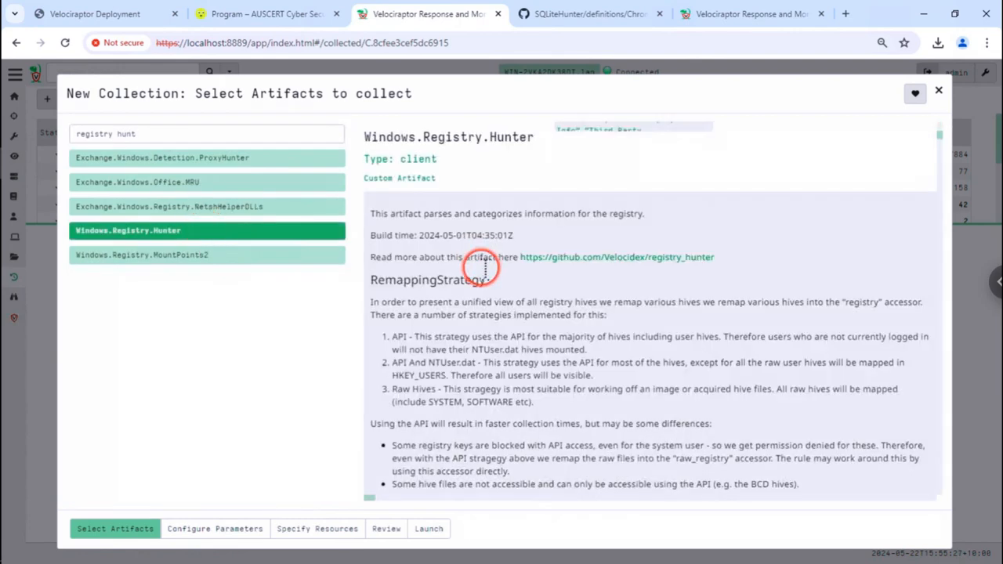
- Review the artifact description and expand the Windows.Registry.Hunter parameter form
{"action": "scroll", "coordinate": [485, 271], "scroll_direction": "down", "scroll_amount": 5}
{"action": "scroll", "coordinate": [488, 273], "scroll_direction": "down", "scroll_amount": 15}
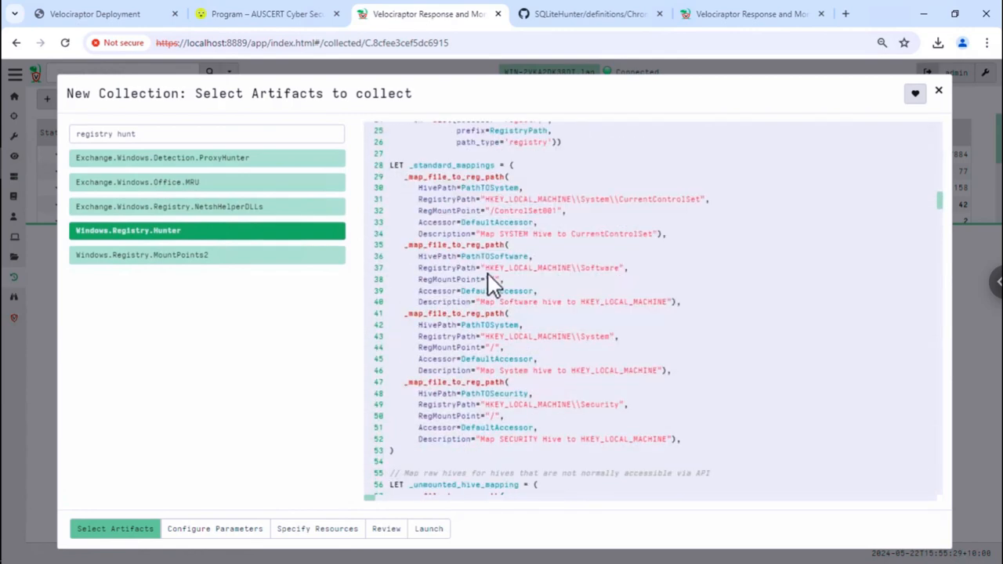
{"action": "scroll", "coordinate": [485, 275], "scroll_direction": "down", "scroll_amount": 20}
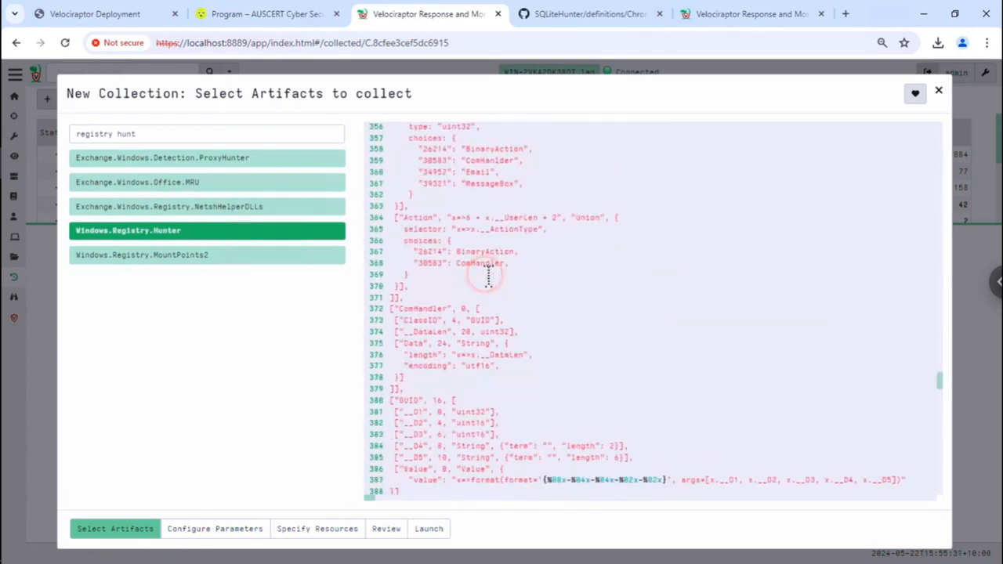
{"action": "scroll", "coordinate": [485, 276], "scroll_direction": "up", "scroll_amount": 20}
{"action": "scroll", "coordinate": [486, 276], "scroll_direction": "up", "scroll_amount": 10}
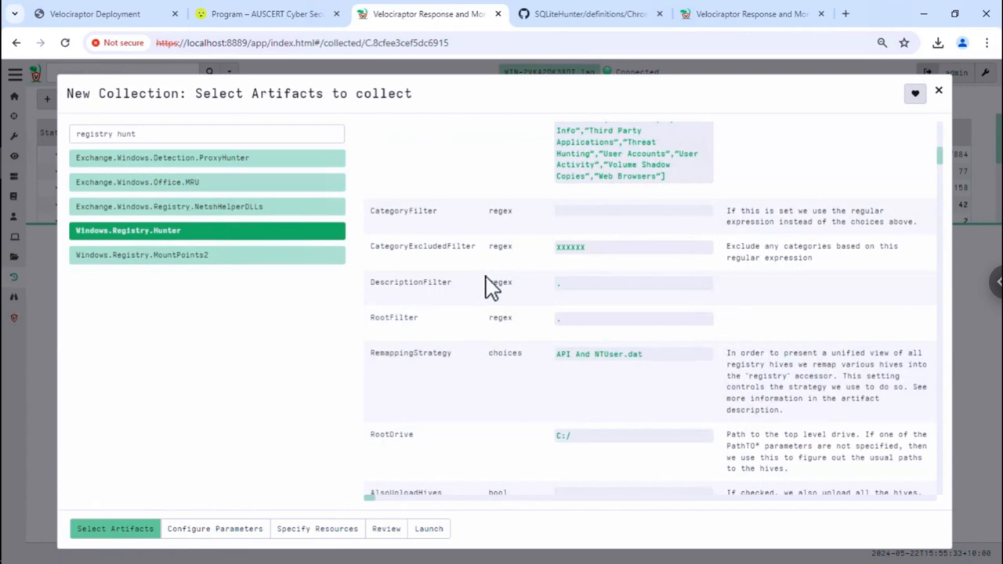
{"action": "scroll", "coordinate": [488, 282], "scroll_direction": "up", "scroll_amount": 10}
{"action": "left_click", "coordinate": [488, 274]}
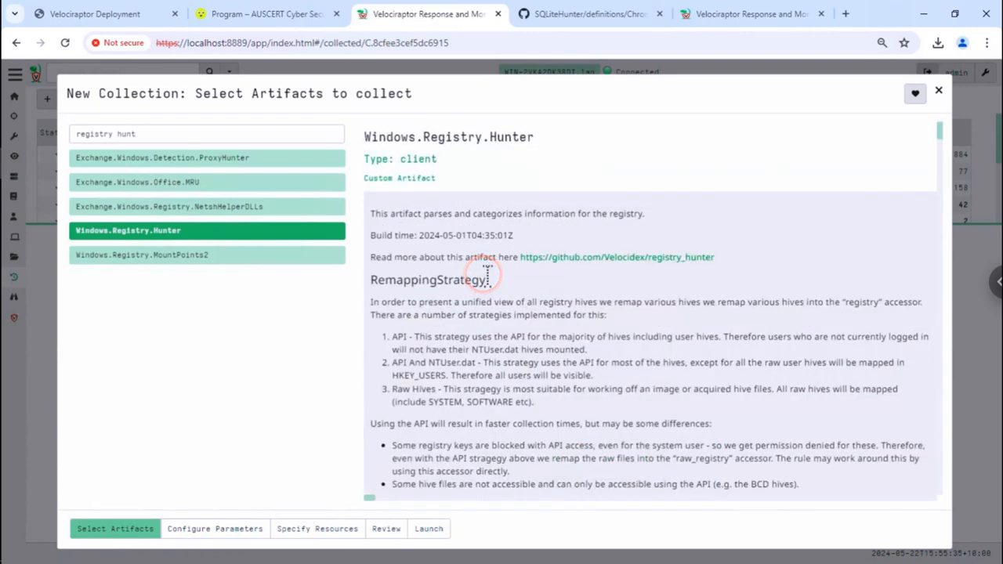
{"action": "left_click", "coordinate": [229, 535]}
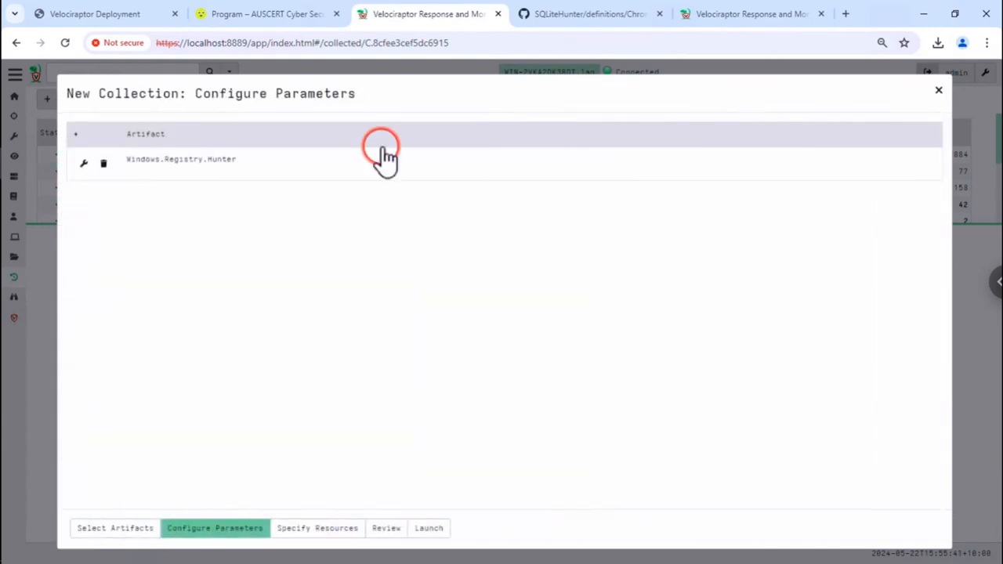
{"action": "left_click", "coordinate": [389, 162]}
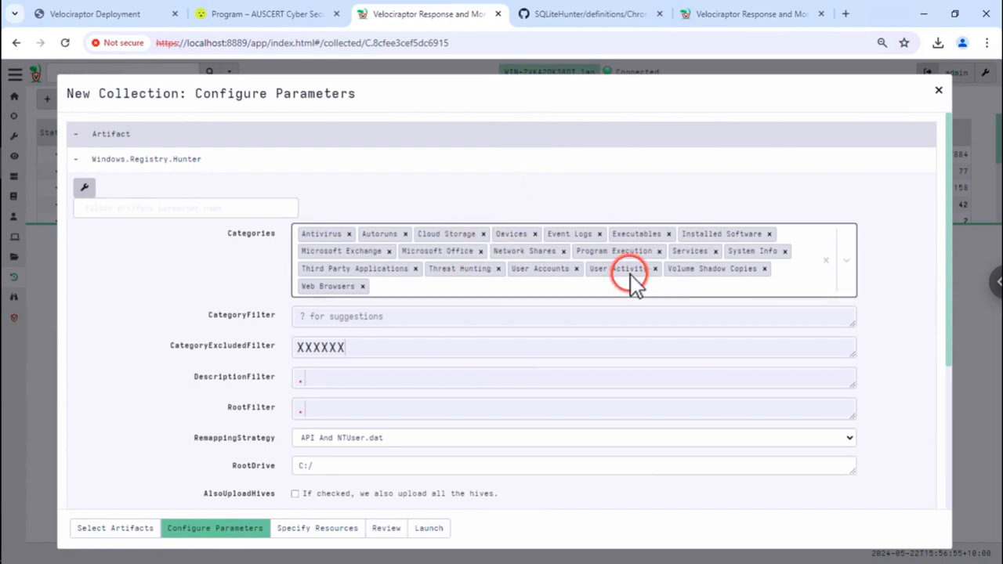
- Enable AlsoUploadHives and launch the Windows.Registry.Hunter collection
{"action": "scroll", "coordinate": [443, 388], "scroll_direction": "down", "scroll_amount": 1}
{"action": "scroll", "coordinate": [433, 400], "scroll_direction": "down", "scroll_amount": 2}
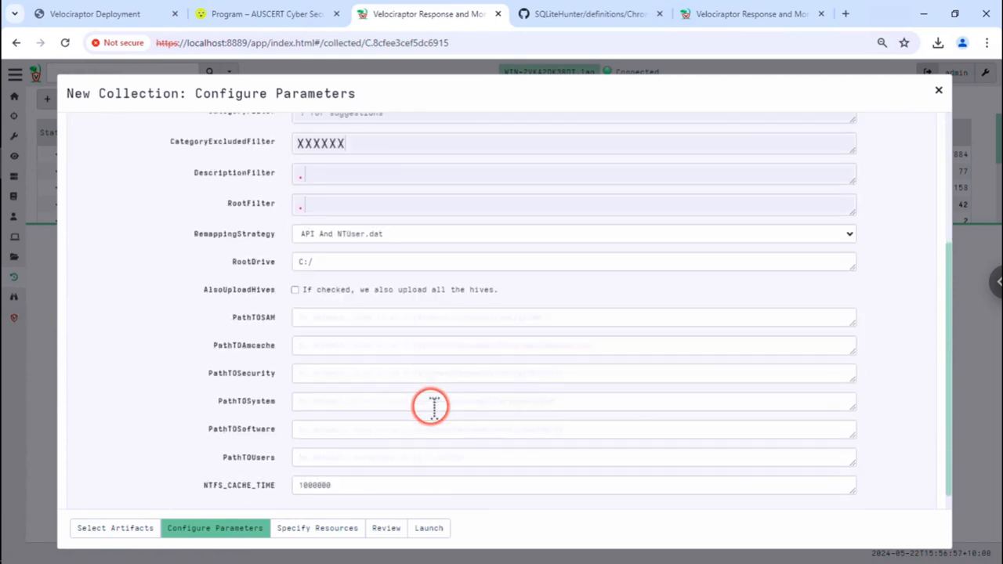
{"action": "scroll", "coordinate": [435, 412], "scroll_direction": "down", "scroll_amount": 1}
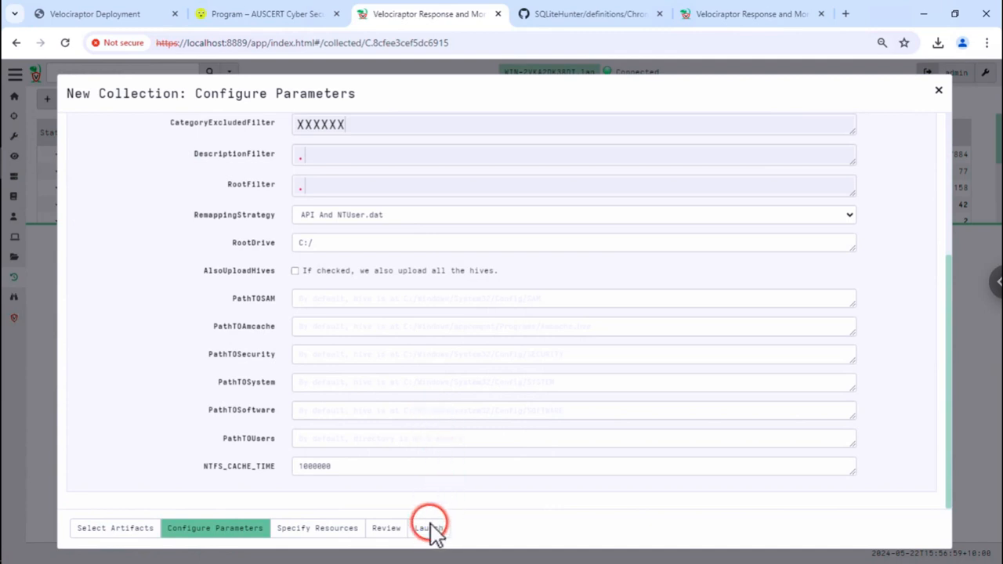
{"action": "left_click", "coordinate": [295, 270]}
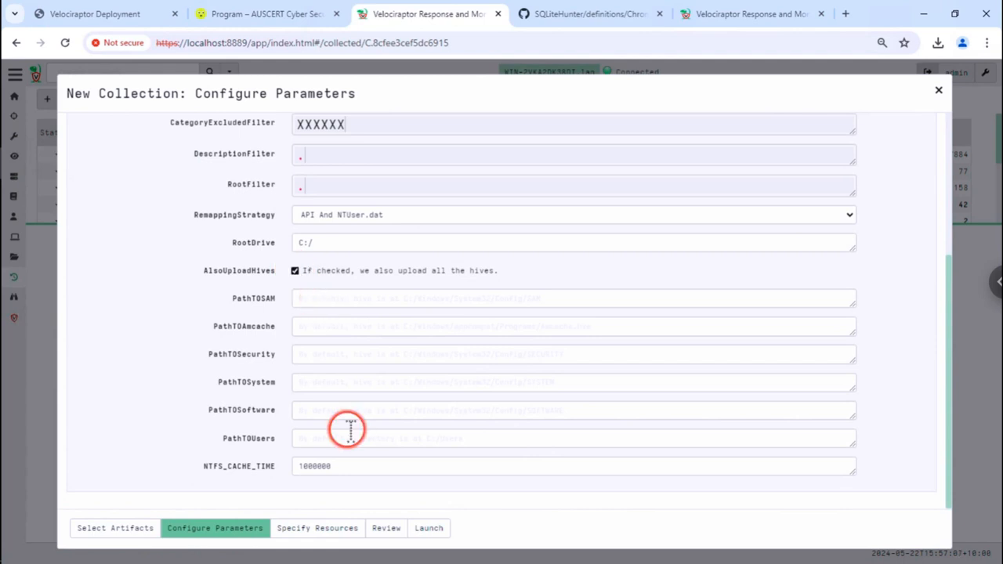
{"action": "left_click", "coordinate": [425, 532]}
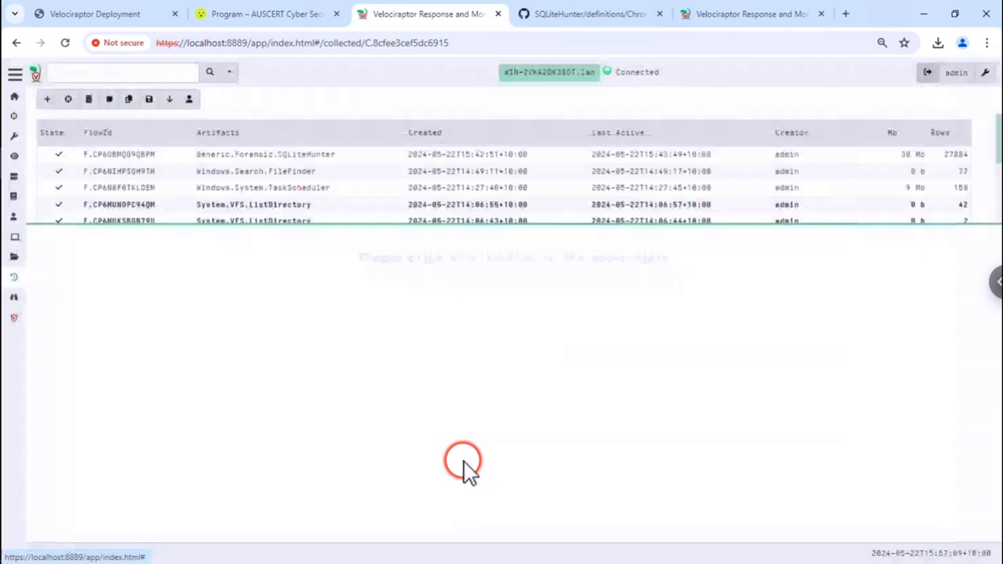
- Open the new Windows.Registry.Hunter flow's Results tab and enlarge the results panel
{"action": "left_click", "coordinate": [518, 156]}
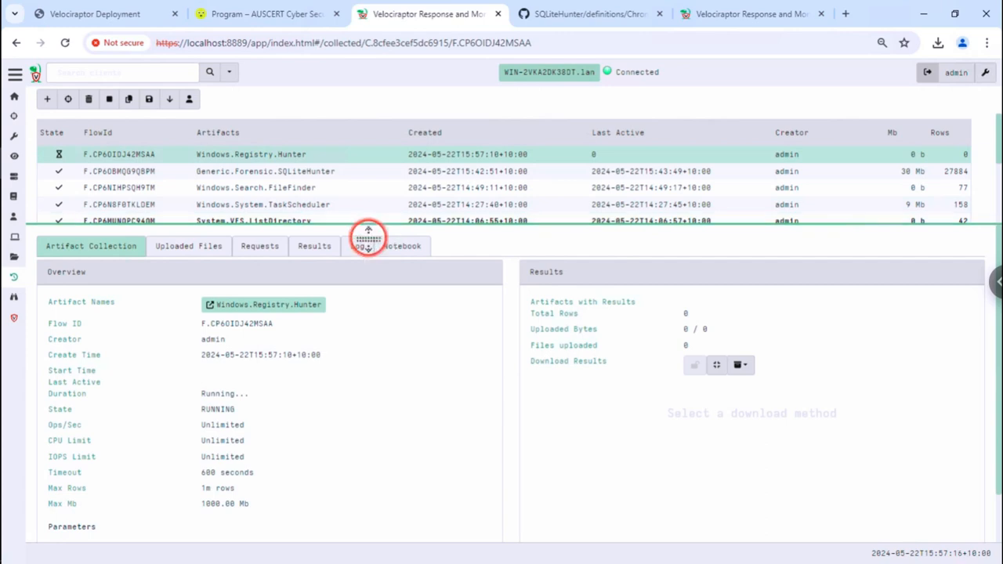
{"action": "left_click", "coordinate": [322, 249]}
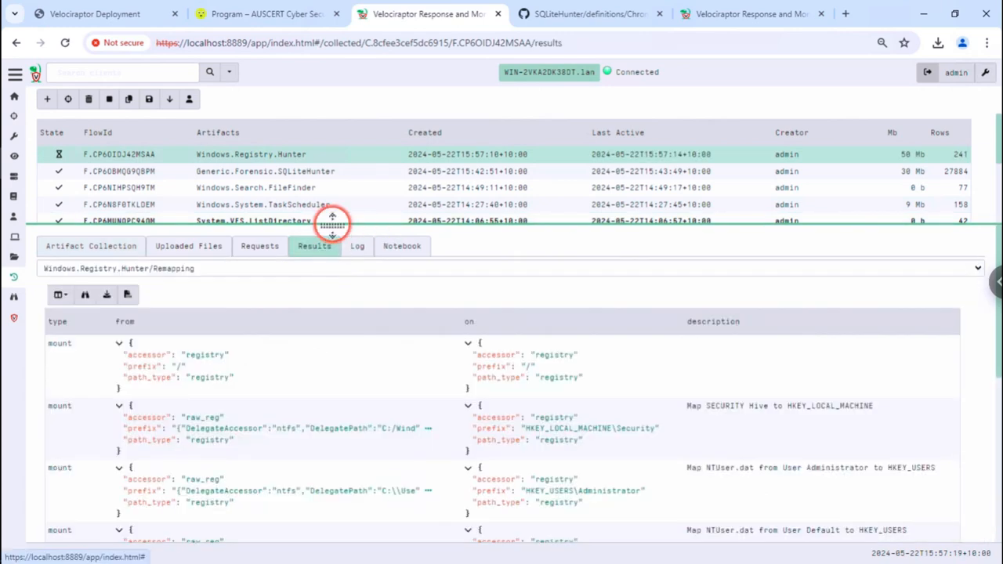
{"action": "left_click_drag", "start_coordinate": [333, 223], "coordinate": [360, 136]}
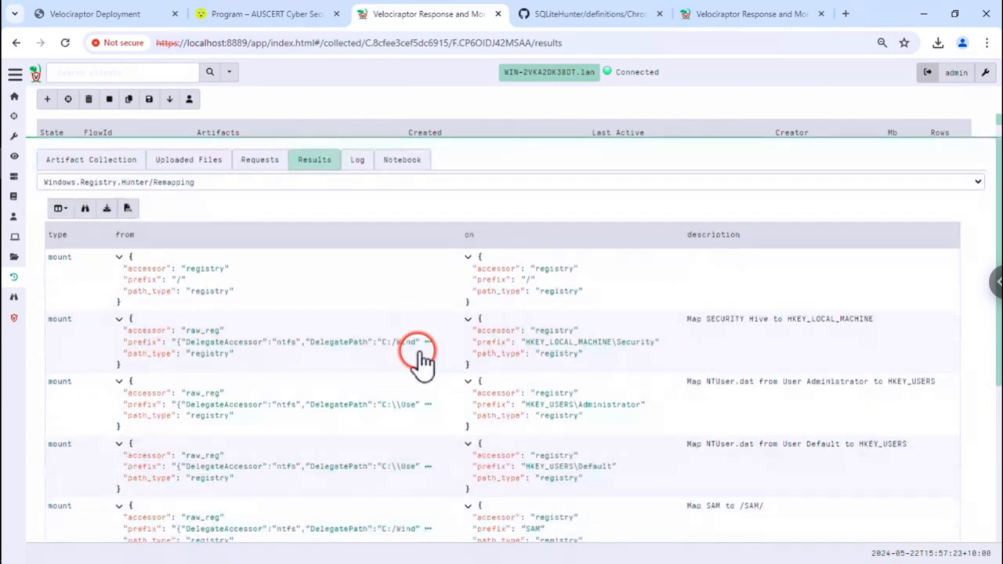
- Review the Remapping rows for the SECURITY and Amcache hives and open the result-table list
{"action": "left_click", "coordinate": [419, 354]}
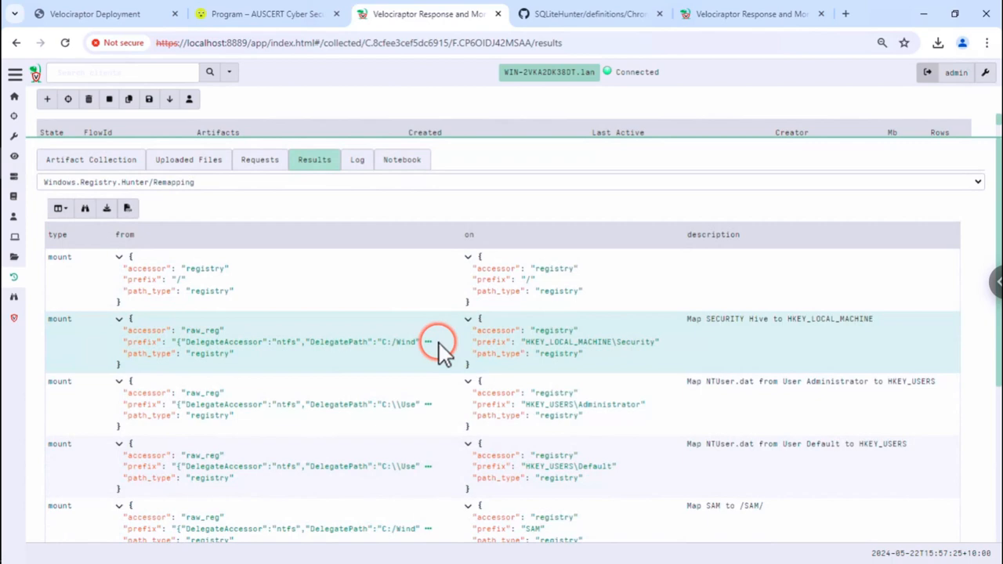
{"action": "scroll", "coordinate": [439, 343], "scroll_direction": "down", "scroll_amount": 1}
{"action": "scroll", "coordinate": [440, 343], "scroll_direction": "down", "scroll_amount": 2}
{"action": "scroll", "coordinate": [440, 343], "scroll_direction": "down", "scroll_amount": 1}
{"action": "left_click", "coordinate": [446, 343]}
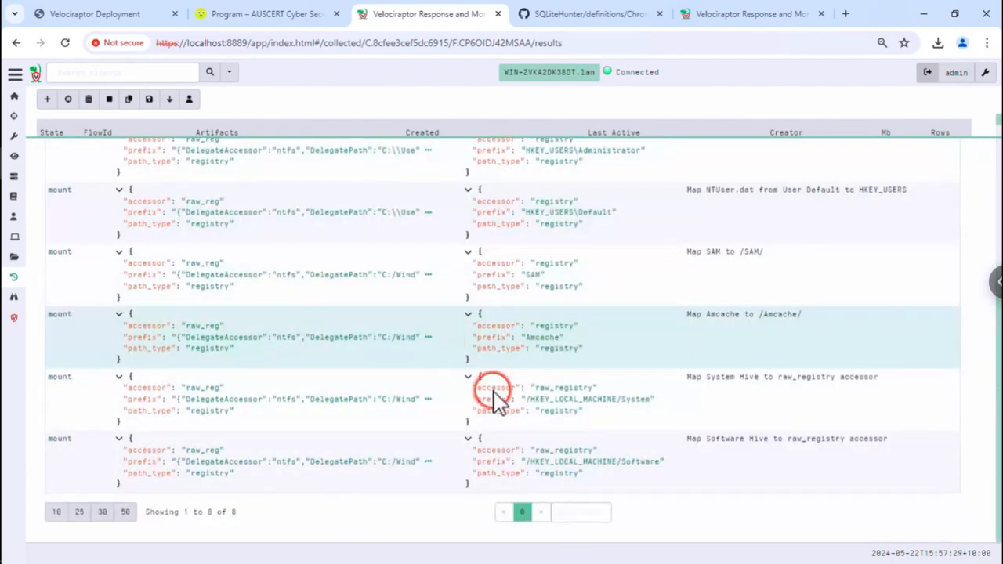
{"action": "scroll", "coordinate": [313, 212], "scroll_direction": "up", "scroll_amount": 4}
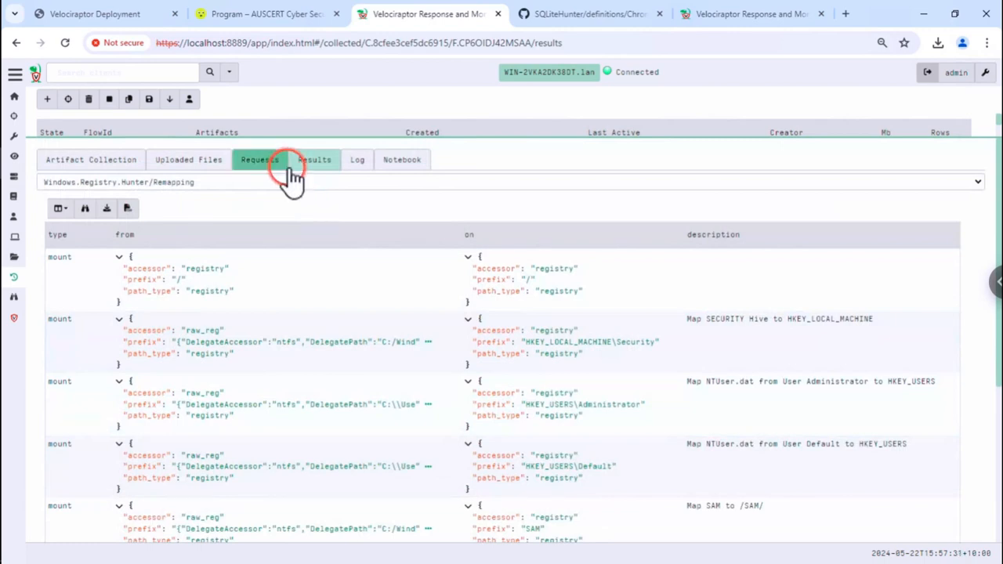
{"action": "left_click", "coordinate": [202, 183]}
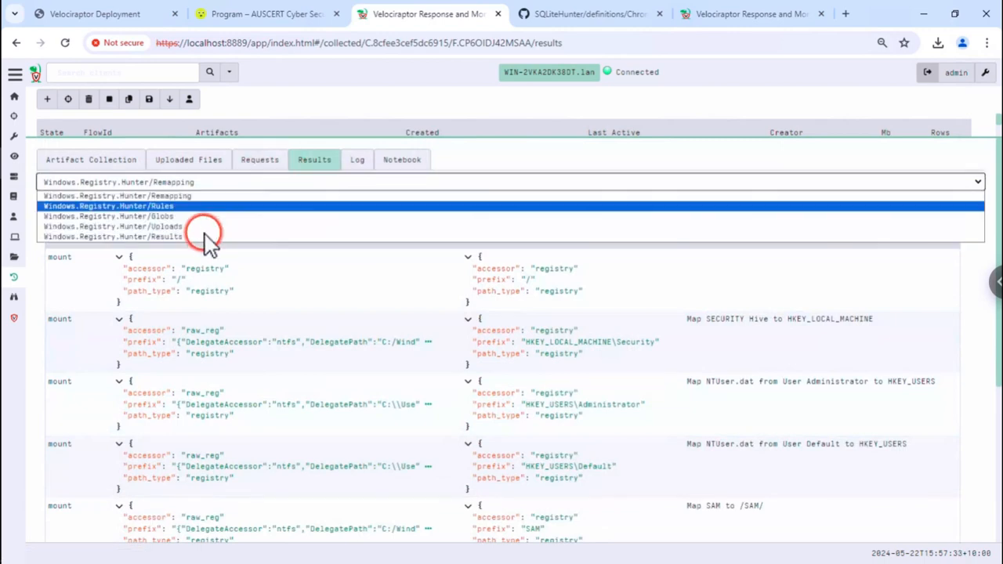
{"action": "left_click", "coordinate": [205, 235]}
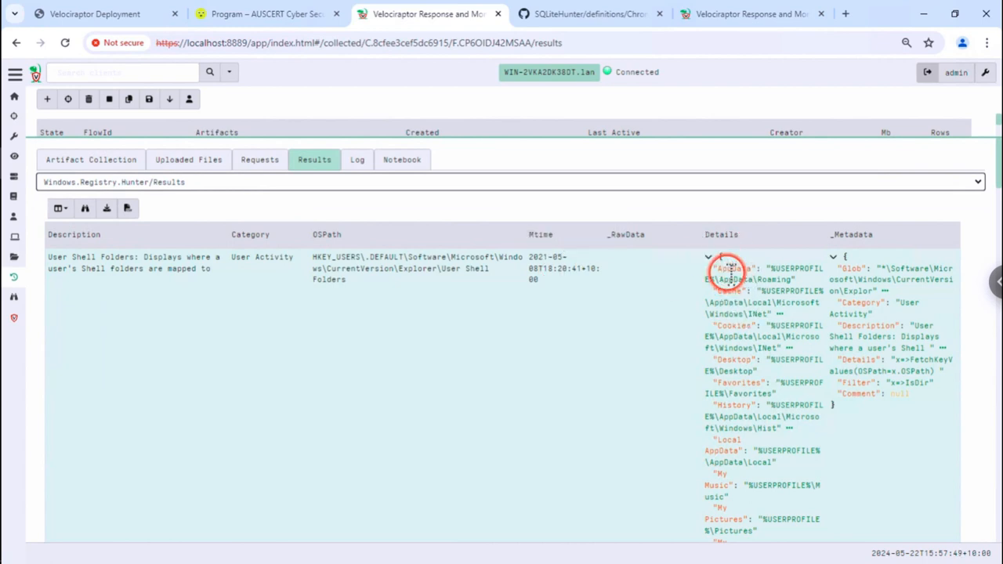
{"action": "scroll", "coordinate": [728, 347], "scroll_direction": "down", "scroll_amount": 1}
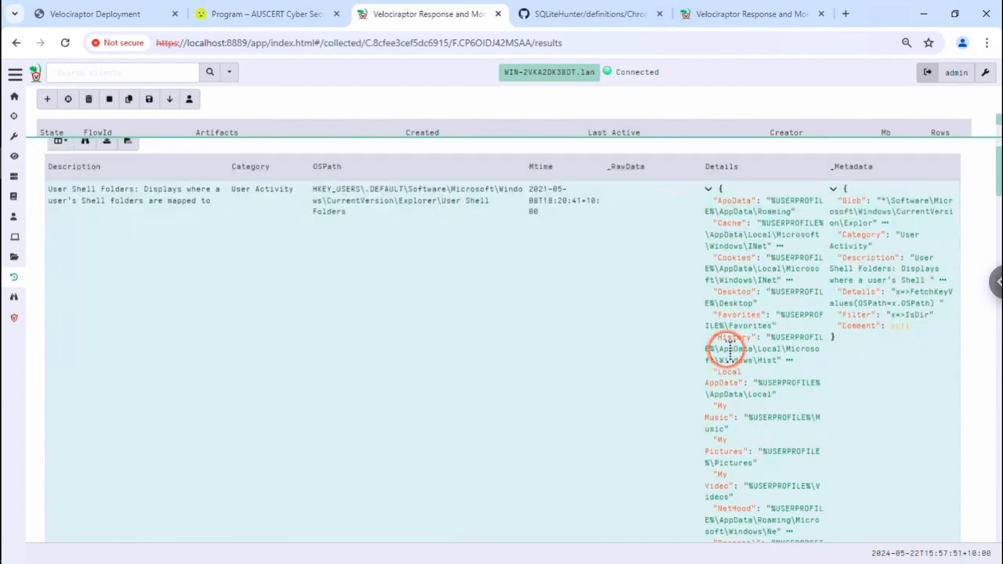
{"action": "scroll", "coordinate": [732, 349], "scroll_direction": "down", "scroll_amount": 4}
{"action": "scroll", "coordinate": [741, 353], "scroll_direction": "down", "scroll_amount": 10}
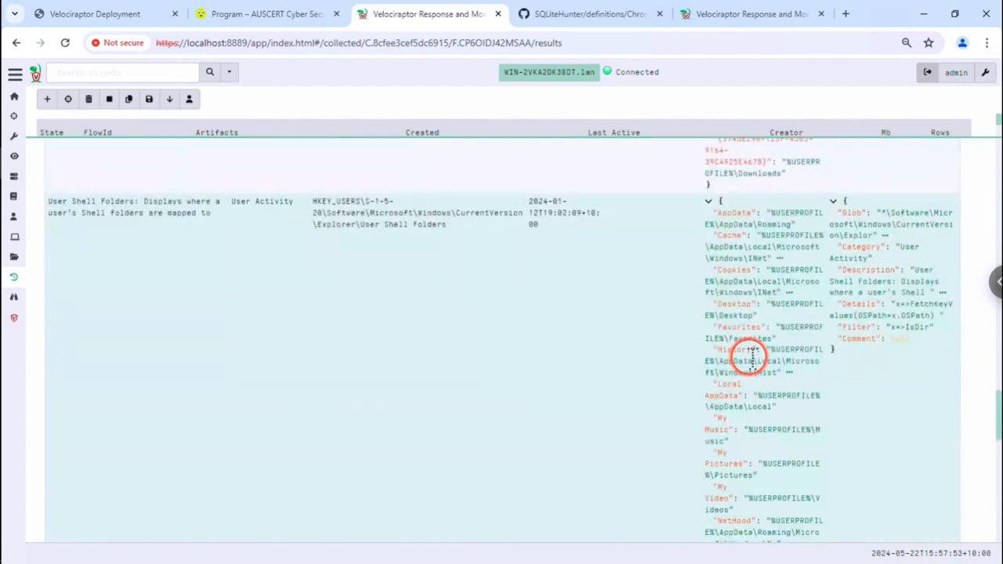
{"action": "scroll", "coordinate": [752, 363], "scroll_direction": "down", "scroll_amount": 10}
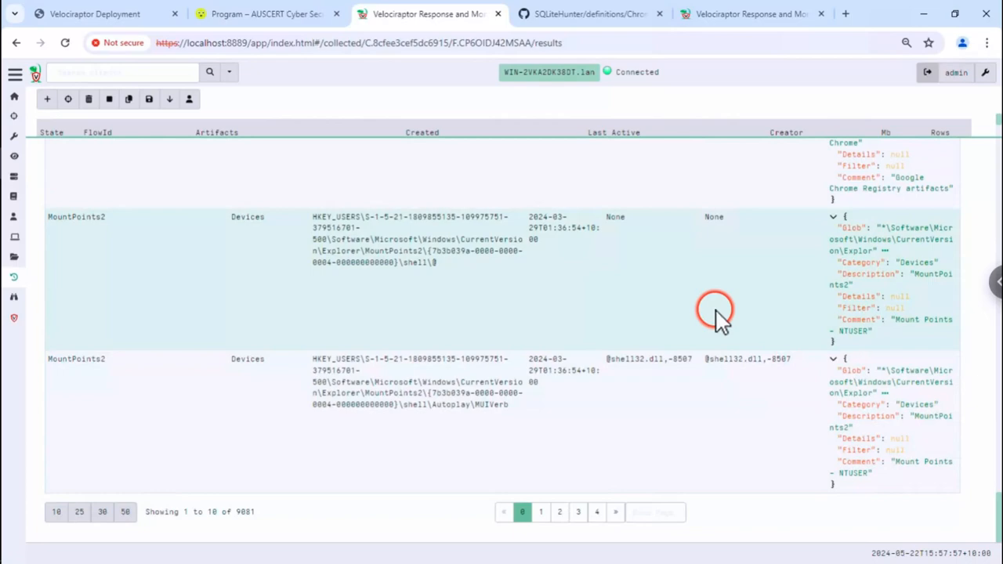
{"action": "scroll", "coordinate": [606, 283], "scroll_direction": "up", "scroll_amount": 5}
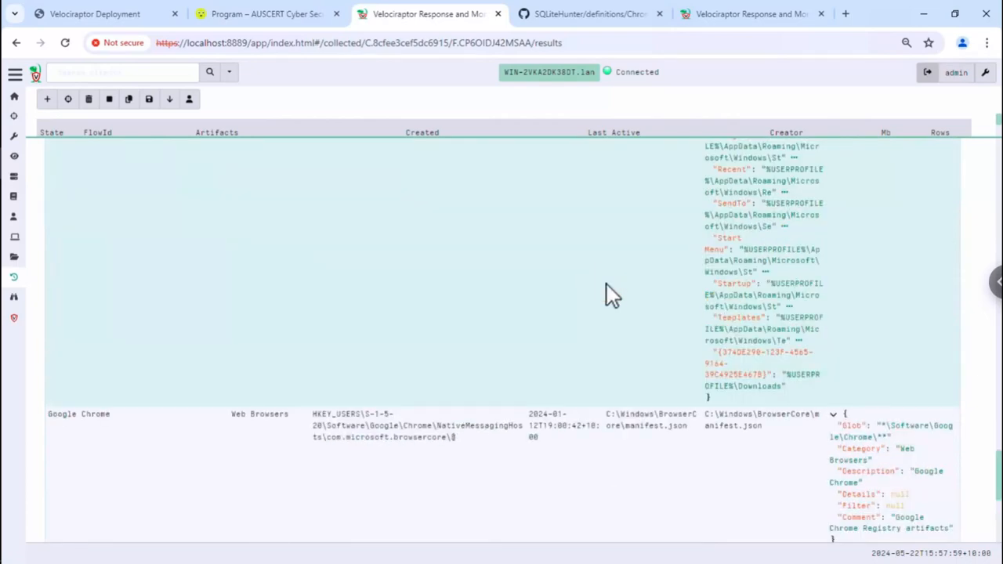
{"action": "scroll", "coordinate": [606, 284], "scroll_direction": "up", "scroll_amount": 6}
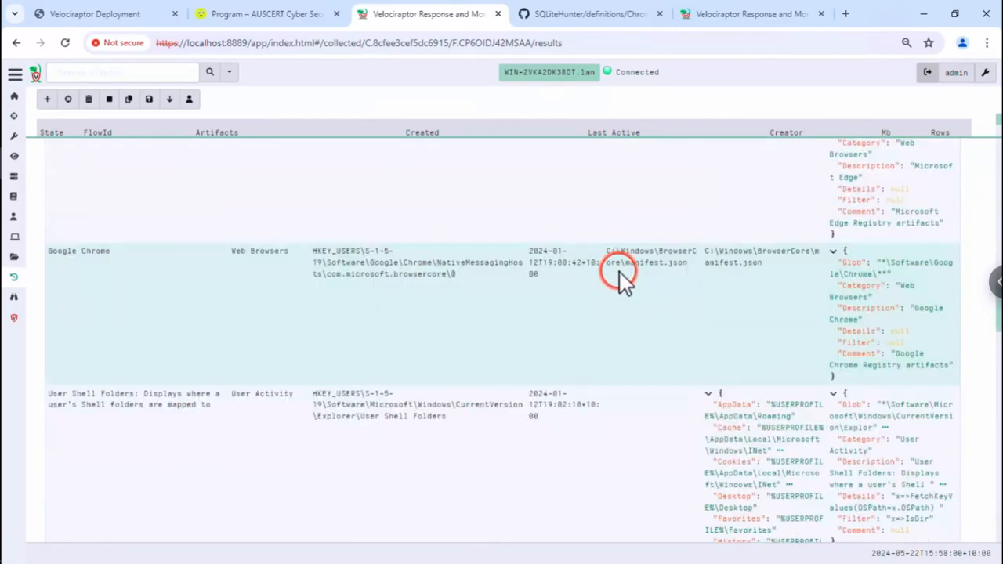
{"action": "scroll", "coordinate": [620, 272], "scroll_direction": "up", "scroll_amount": 5}
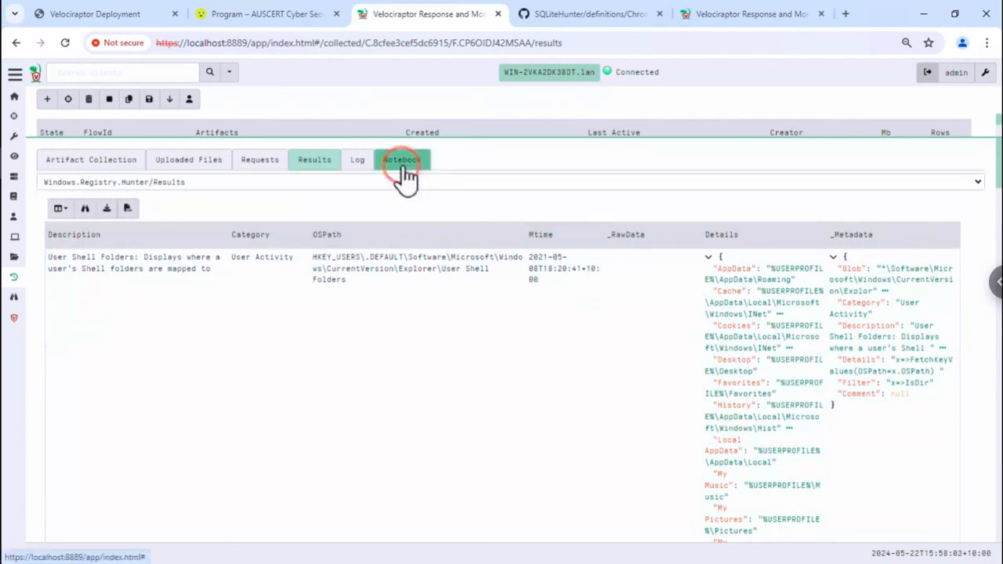
- Recalculate the notebook's All Results cell and open its SELECT * FROM source() query for editing
{"action": "left_click", "coordinate": [402, 161]}
{"action": "left_click", "coordinate": [162, 212]}
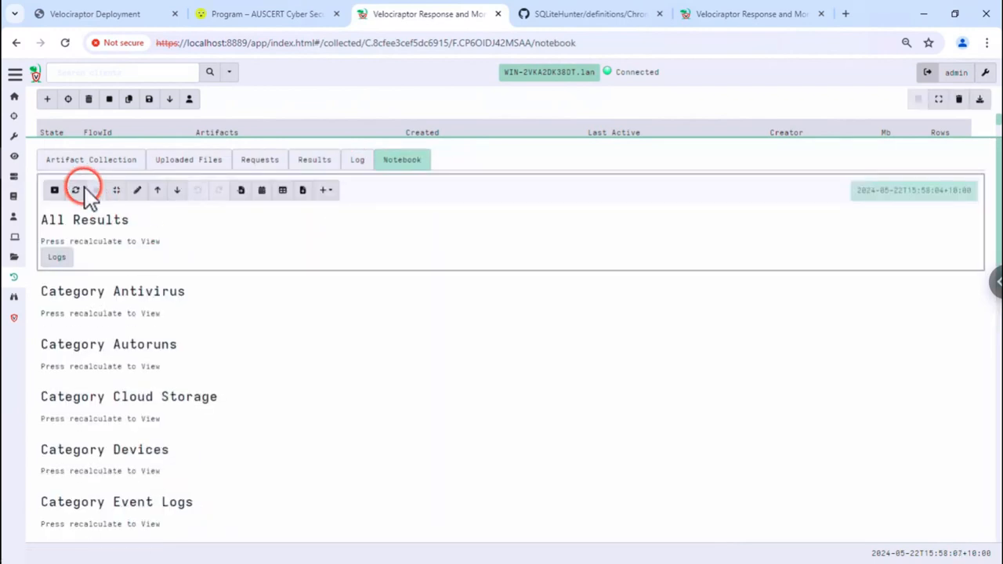
{"action": "left_click", "coordinate": [79, 190]}
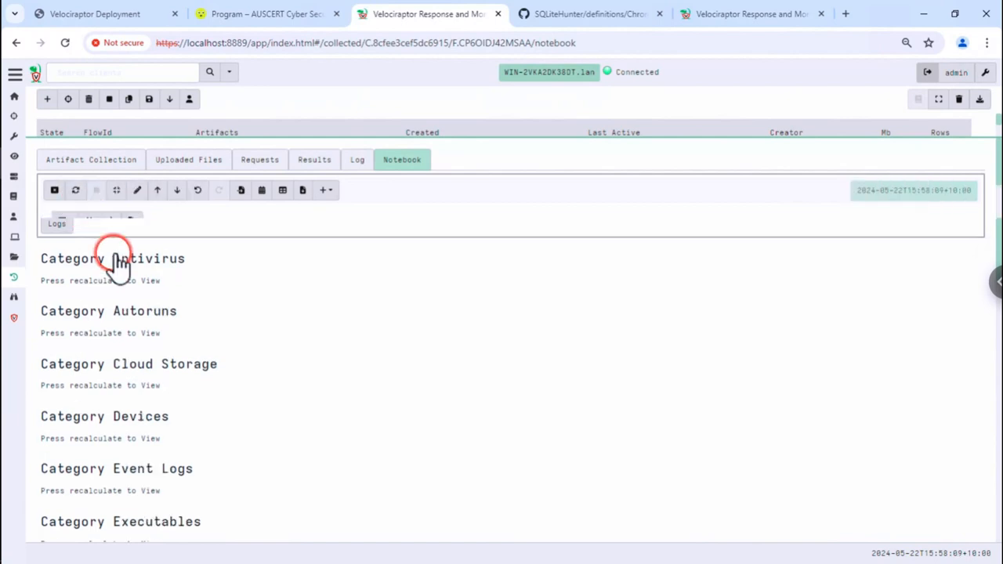
{"action": "left_click", "coordinate": [137, 190]}
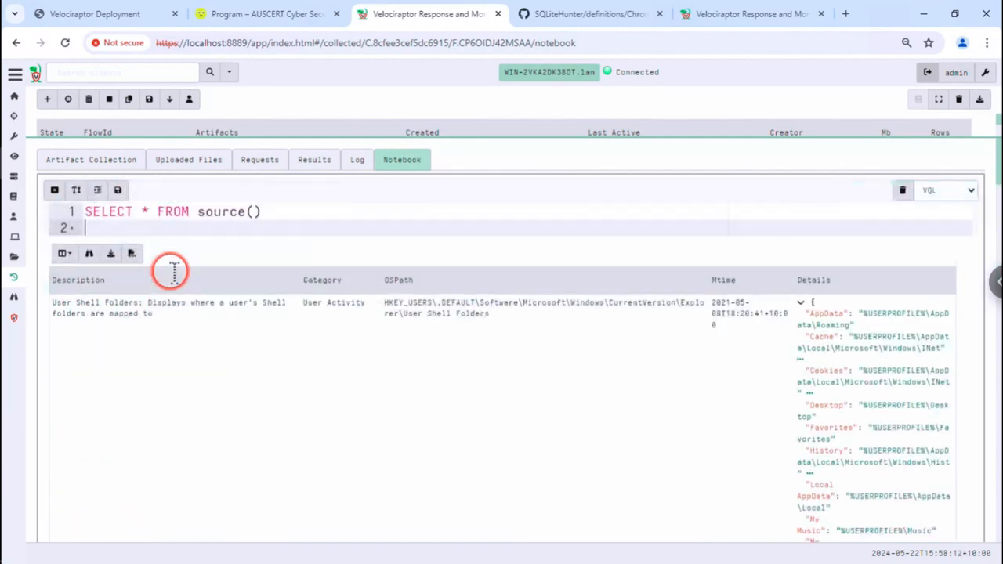
{"action": "left_click", "coordinate": [312, 210]}
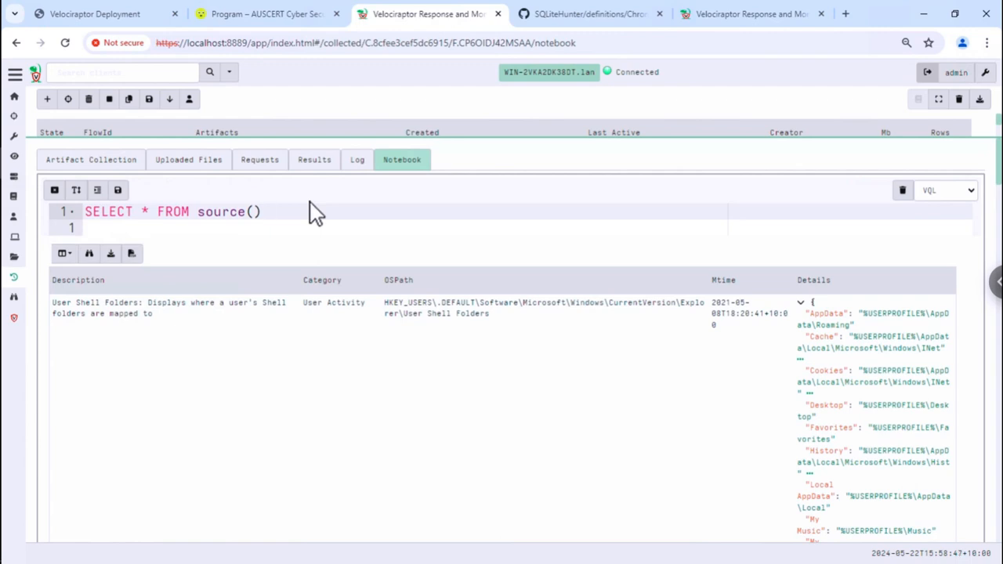
- Append WHERE Details =~ "psexec" to the All Results query and save it
{"action": "left_click", "coordinate": [310, 202]}
{"action": "type", "text": "w"}
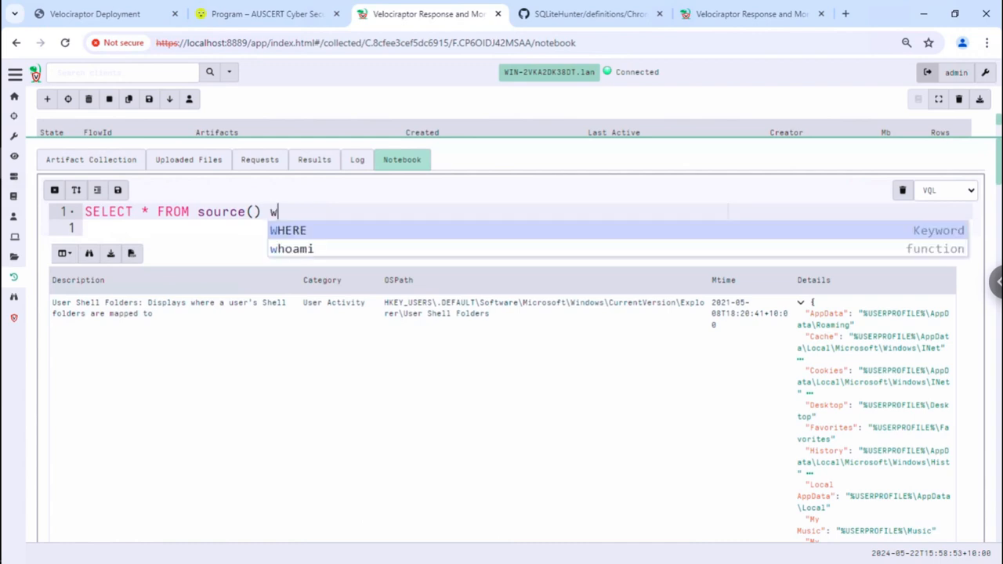
{"action": "key", "text": "Return"}
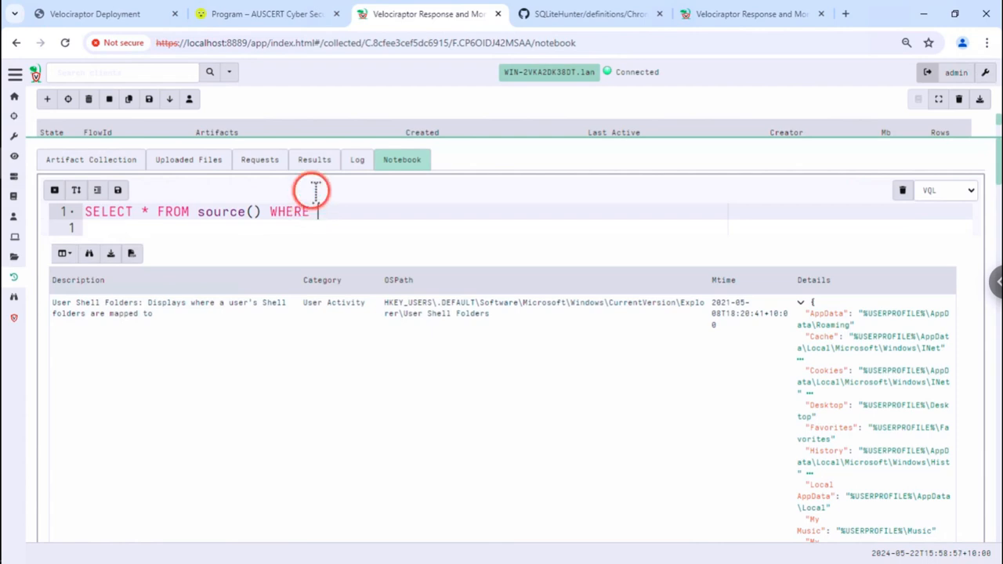
{"action": "type", "text": "De"}
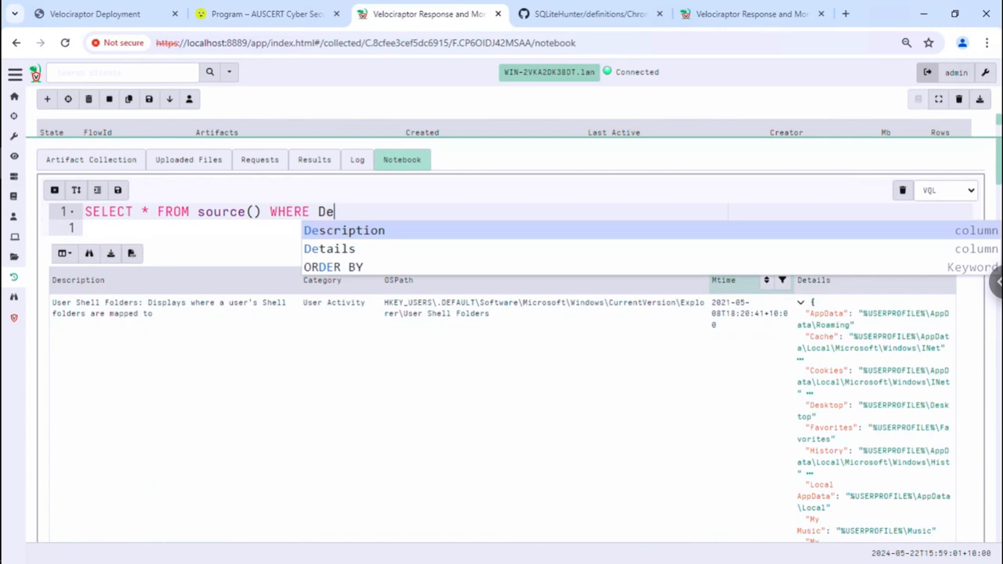
{"action": "key", "text": "Down"}
{"action": "key", "text": "Return"}
{"action": "type", "text": "=~ \""}
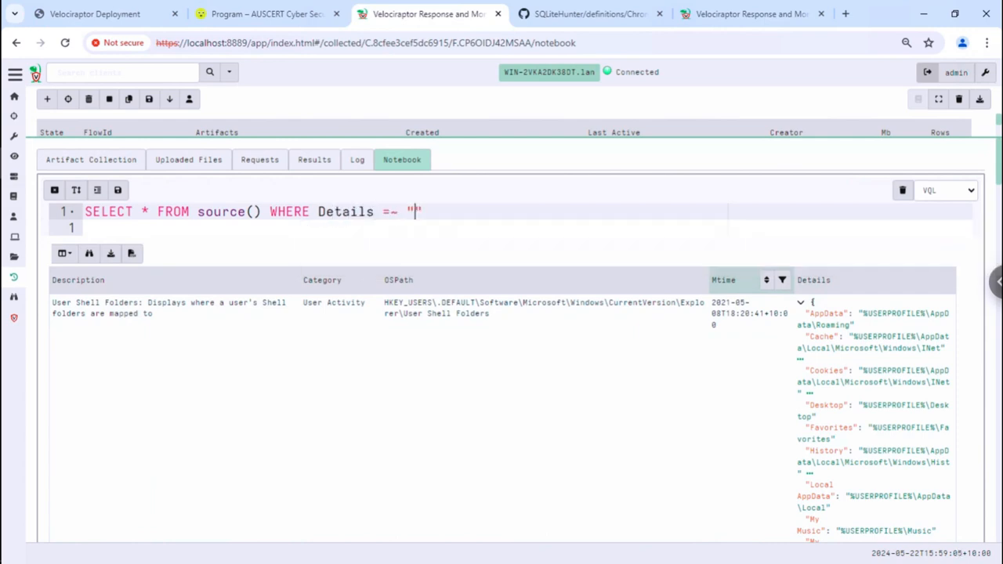
{"action": "type", "text": "psexec"}
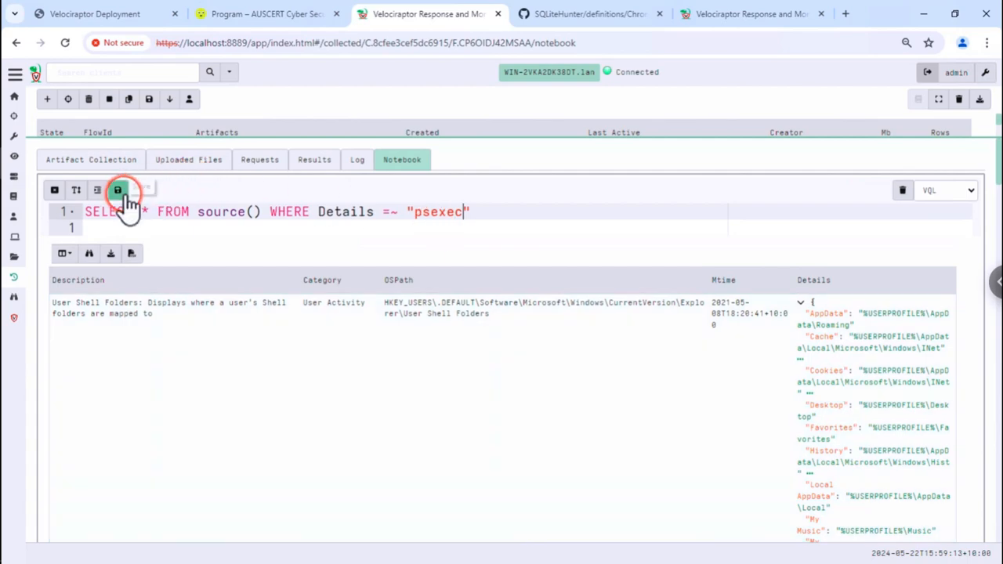
{"action": "left_click", "coordinate": [119, 191]}
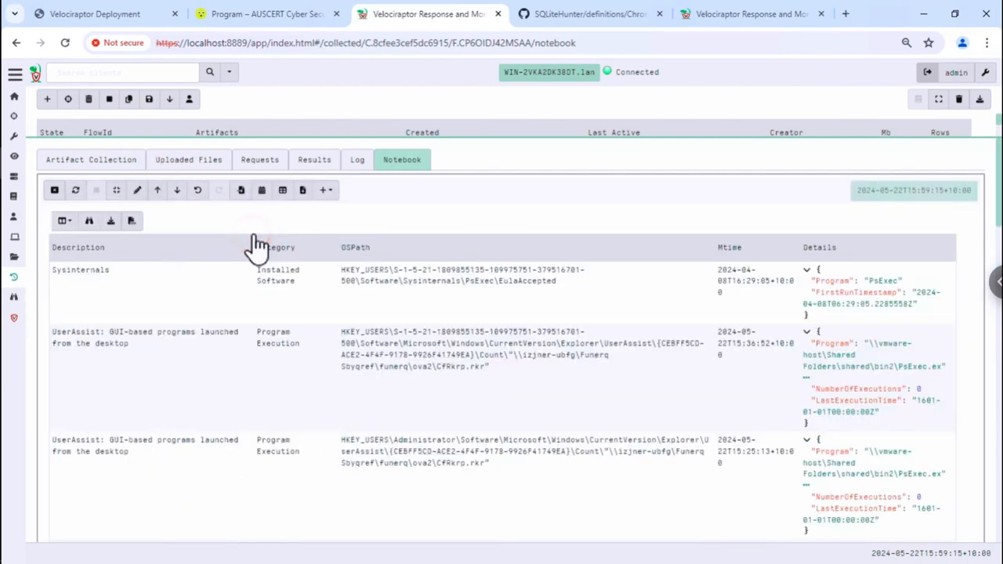
{"action": "scroll", "coordinate": [395, 321], "scroll_direction": "down", "scroll_amount": 2}
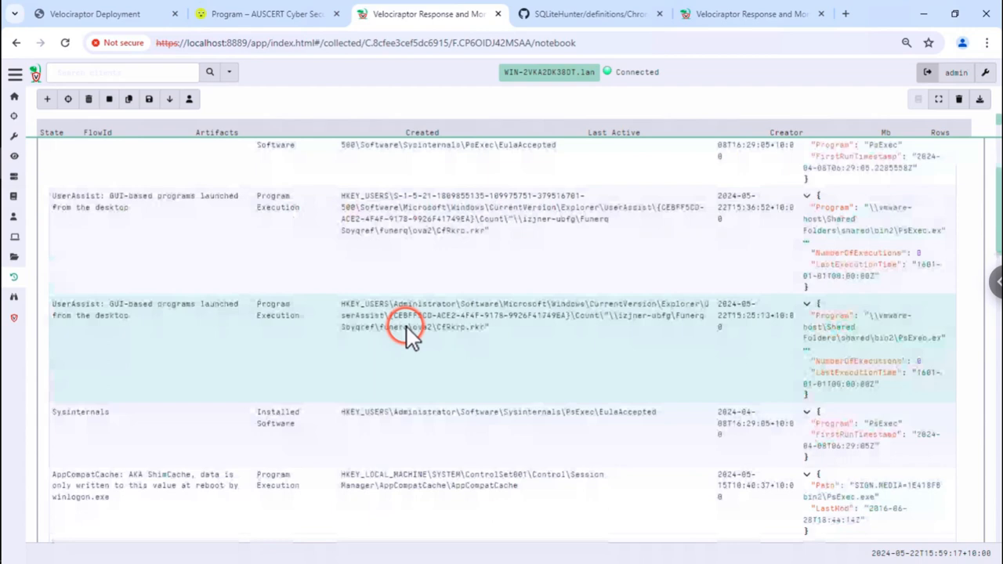
{"action": "scroll", "coordinate": [407, 327], "scroll_direction": "up", "scroll_amount": 2}
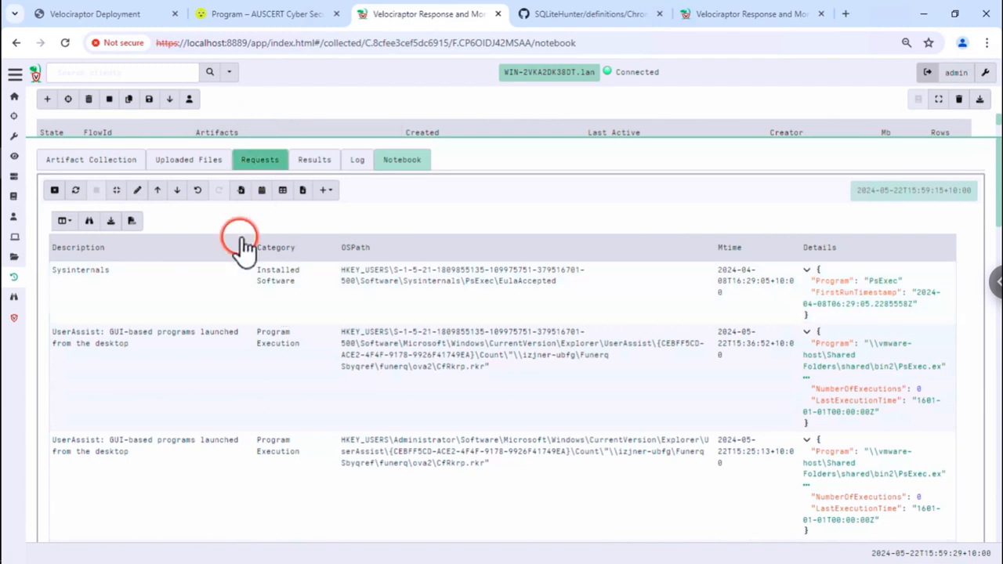
{"action": "left_click", "coordinate": [85, 273]}
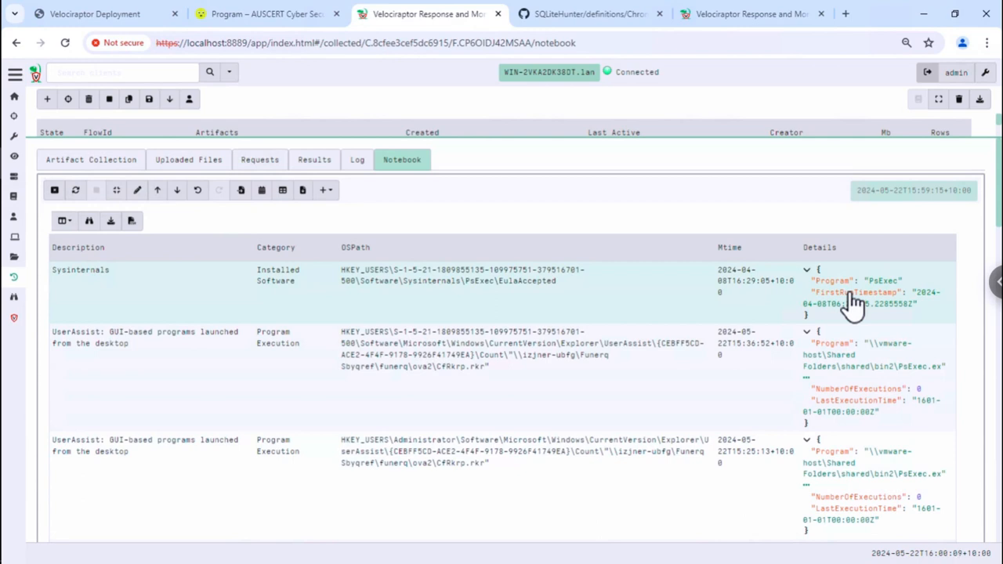
{"action": "left_click", "coordinate": [848, 293]}
{"action": "scroll", "coordinate": [515, 292], "scroll_direction": "down", "scroll_amount": 1}
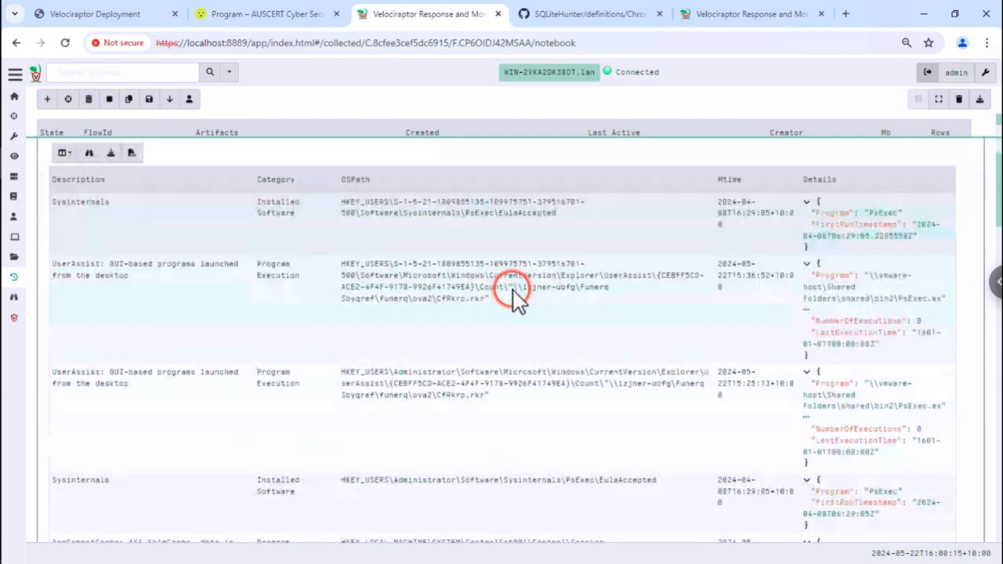
{"action": "left_click", "coordinate": [856, 228]}
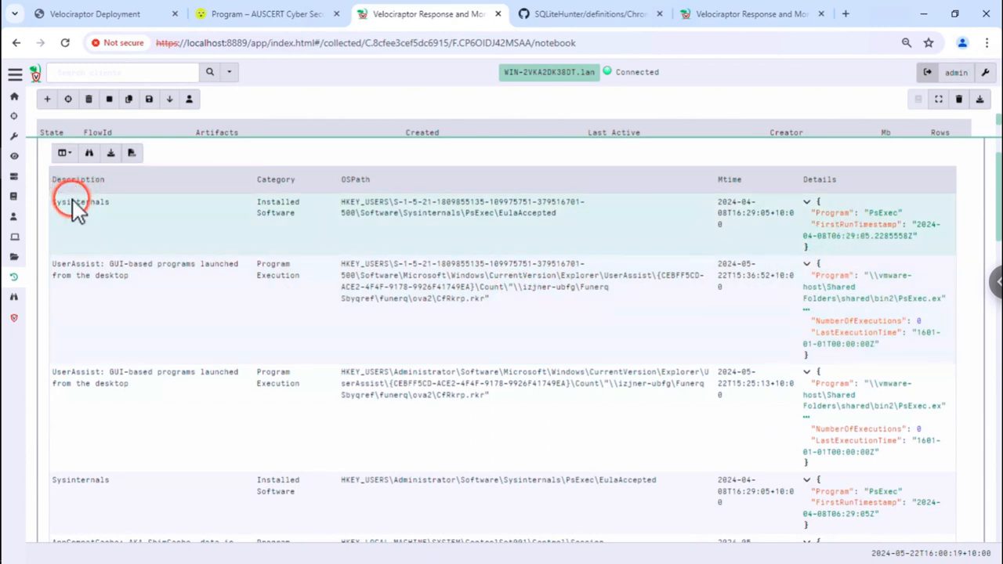
{"action": "left_click", "coordinate": [113, 296]}
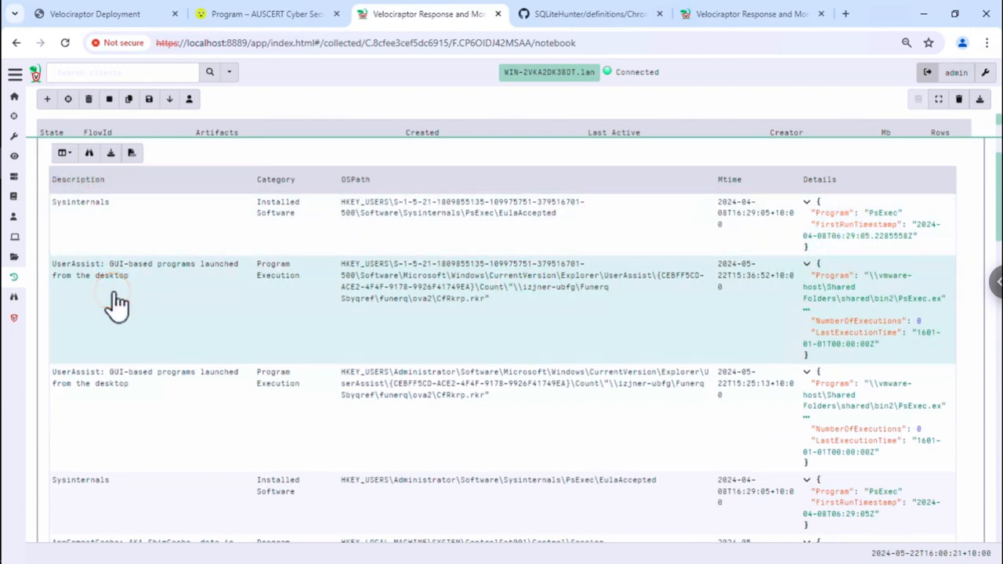
{"action": "left_click", "coordinate": [105, 267]}
{"action": "left_click", "coordinate": [129, 296]}
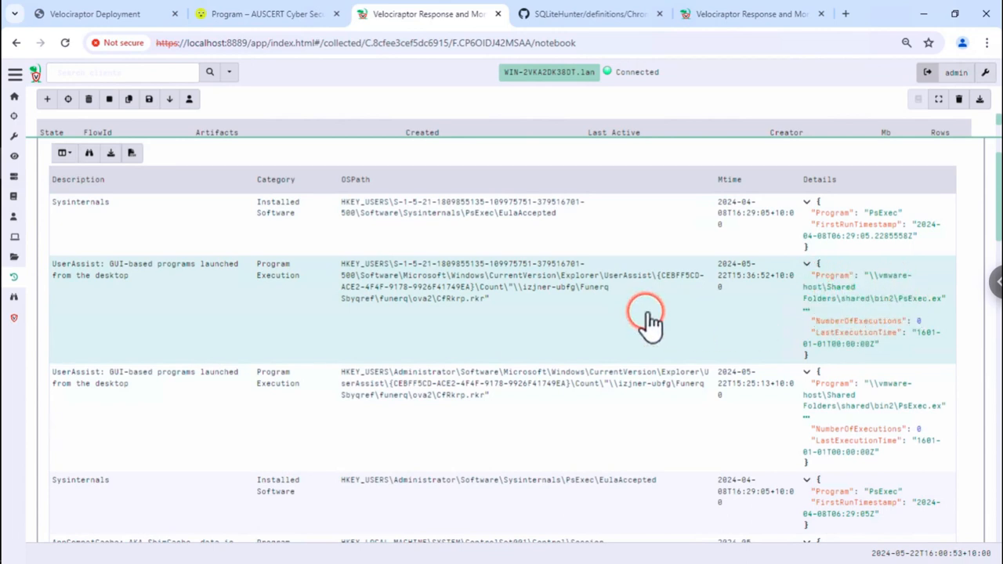
{"action": "scroll", "coordinate": [645, 318], "scroll_direction": "down", "scroll_amount": 1}
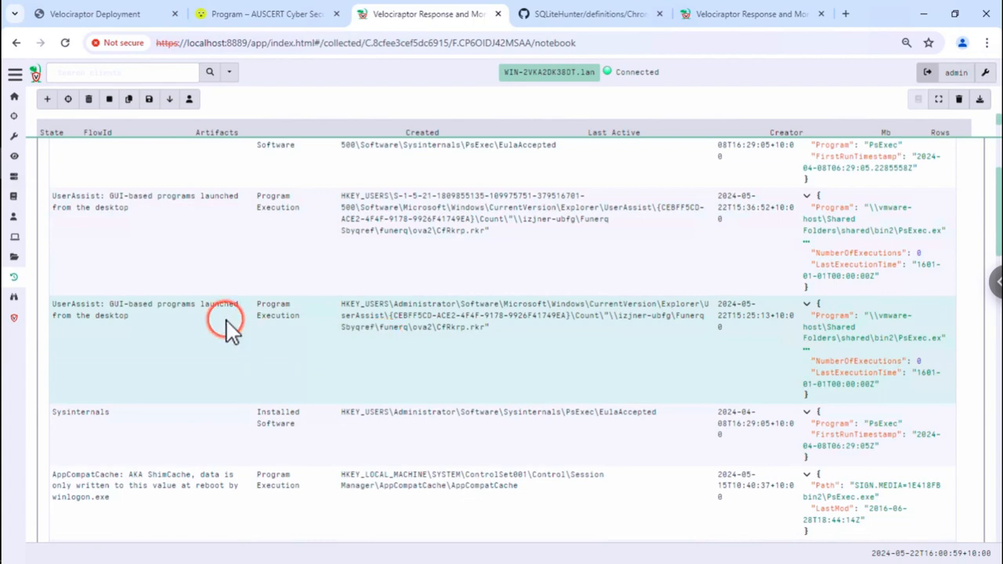
{"action": "scroll", "coordinate": [226, 320], "scroll_direction": "down", "scroll_amount": 1}
{"action": "scroll", "coordinate": [228, 325], "scroll_direction": "down", "scroll_amount": 1}
{"action": "scroll", "coordinate": [227, 325], "scroll_direction": "down", "scroll_amount": 2}
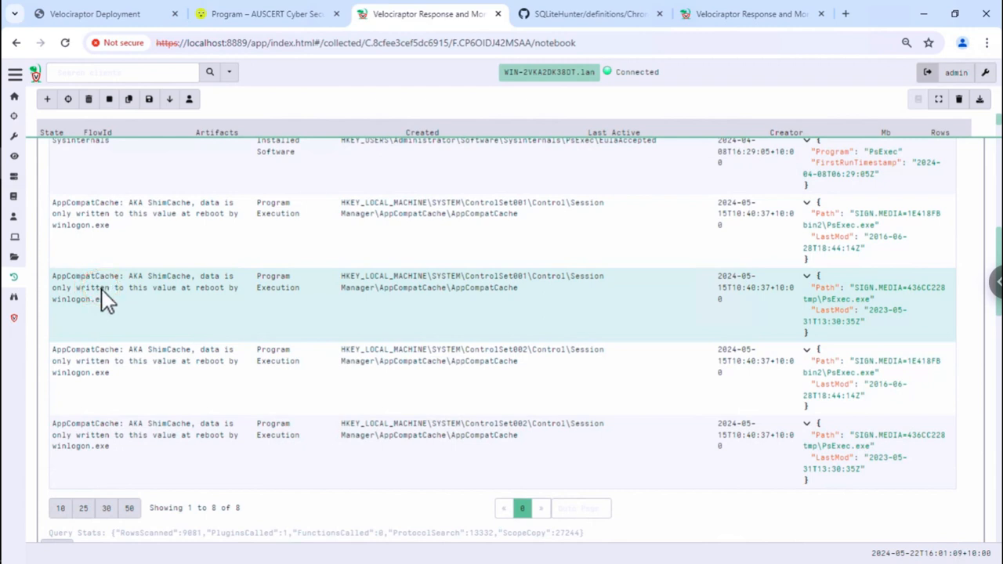
{"action": "left_click", "coordinate": [155, 274]}
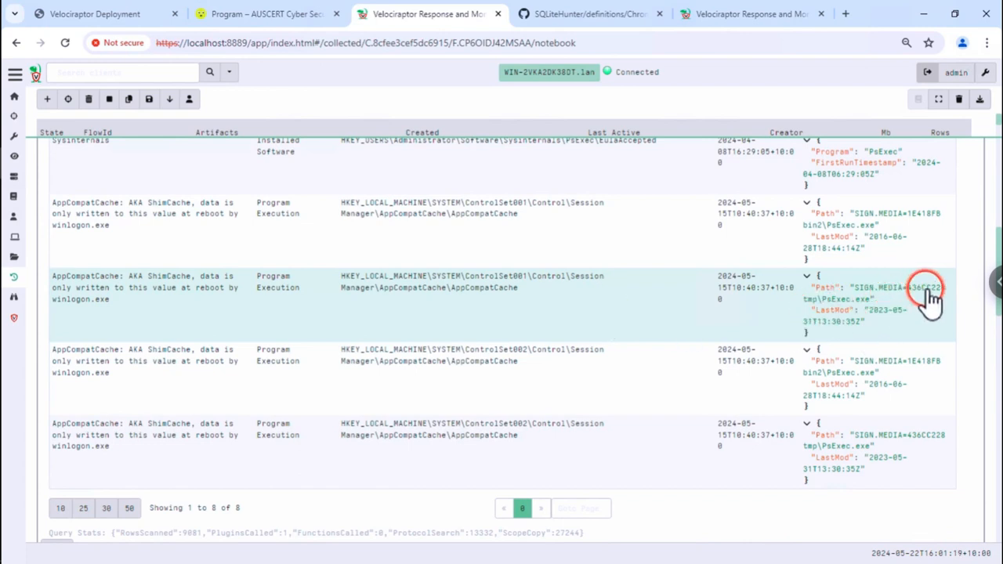
{"action": "scroll", "coordinate": [552, 306], "scroll_direction": "down", "scroll_amount": 2}
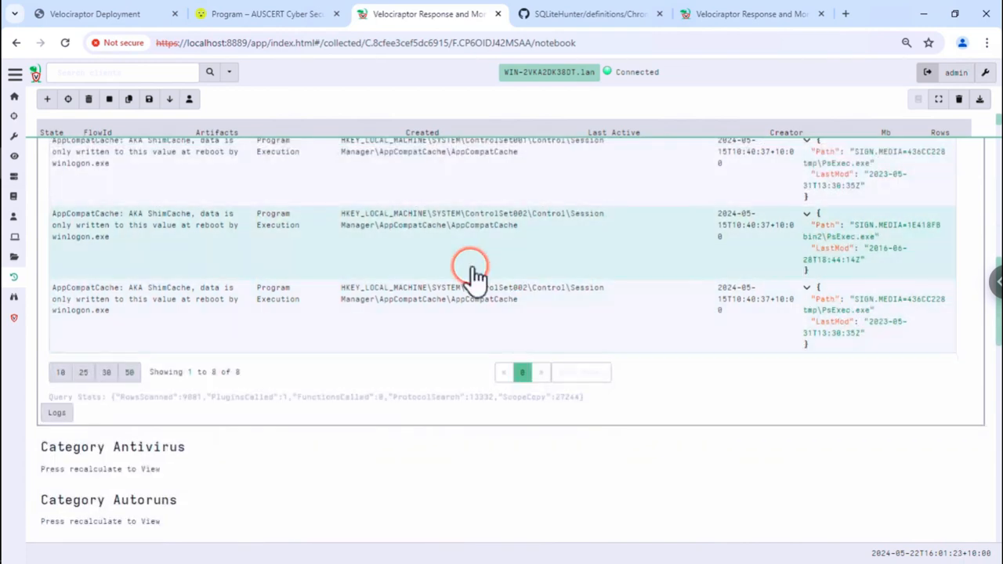
{"action": "scroll", "coordinate": [474, 274], "scroll_direction": "down", "scroll_amount": 1}
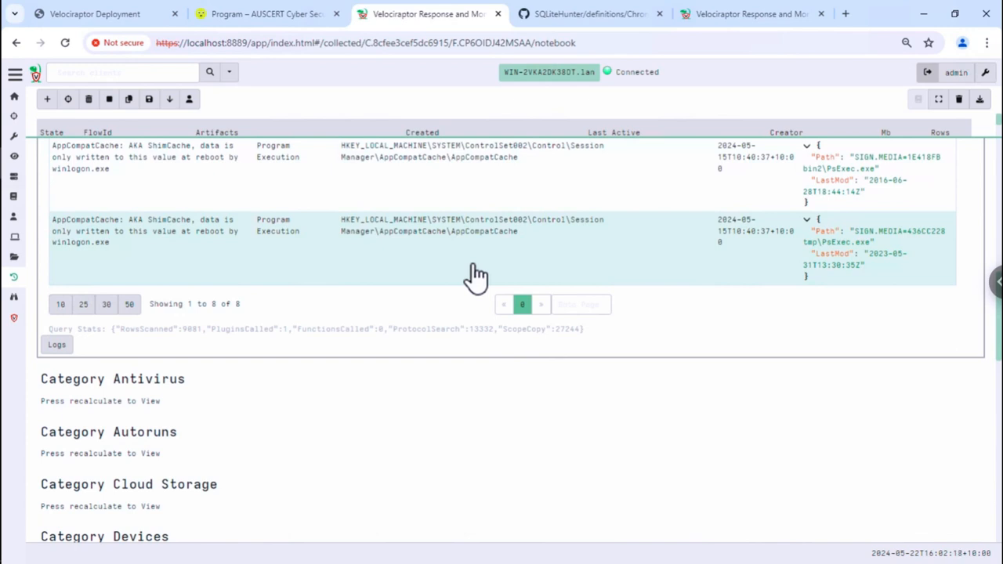
{"action": "scroll", "coordinate": [476, 276], "scroll_direction": "up", "scroll_amount": 4}
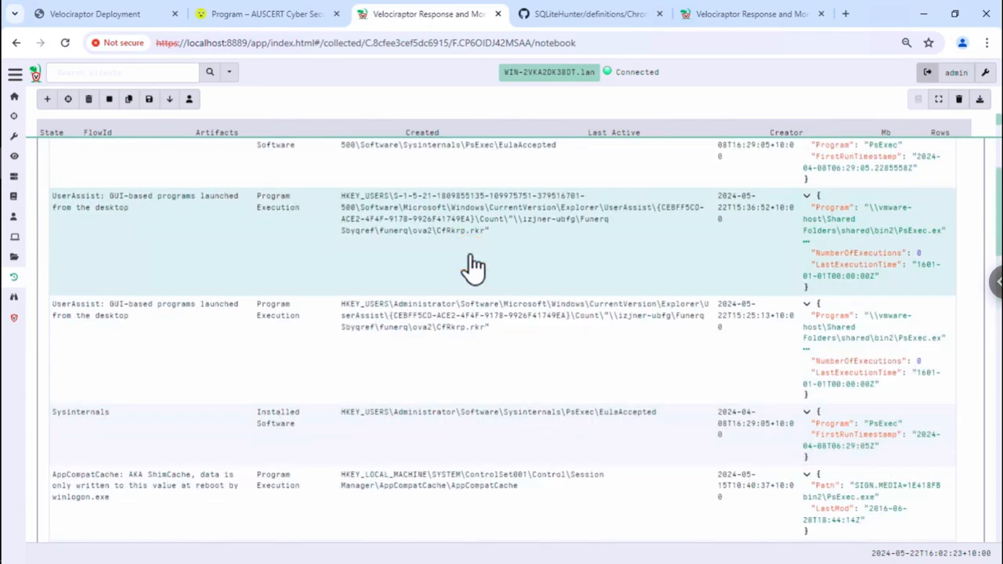
{"action": "scroll", "coordinate": [473, 267], "scroll_direction": "up", "scroll_amount": 2}
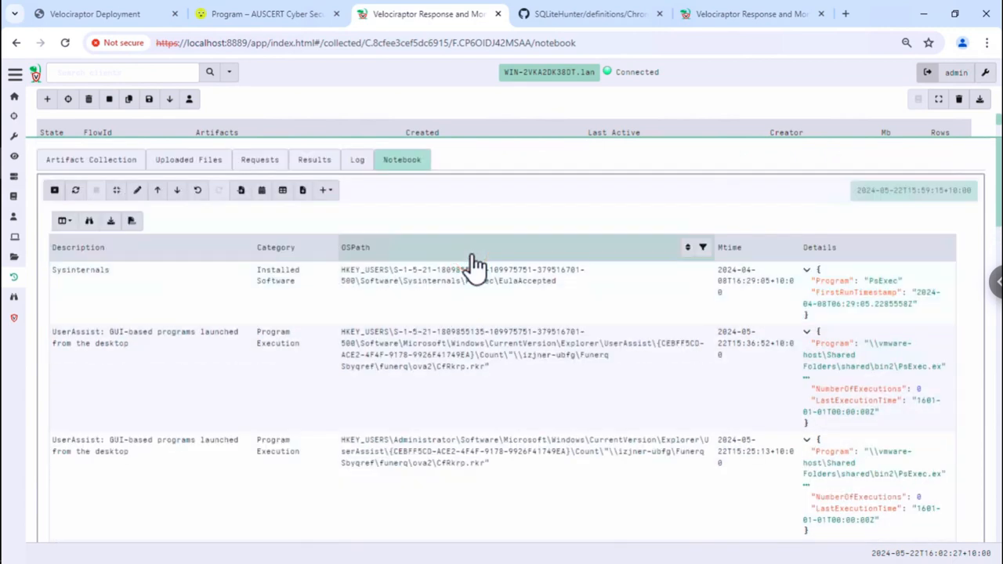
{"action": "left_click", "coordinate": [474, 263]}
{"action": "left_click", "coordinate": [473, 260]}
{"action": "left_click", "coordinate": [469, 252]}
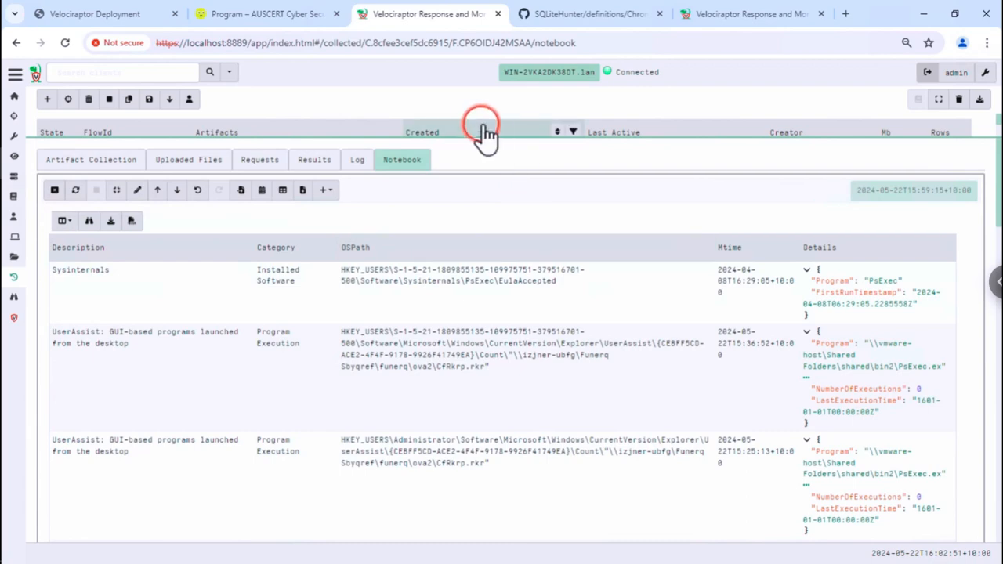
- Advance the Velociraptor Deployment slides to slide 80, 'Hunting with VQL'
{"action": "left_click", "coordinate": [114, 14]}
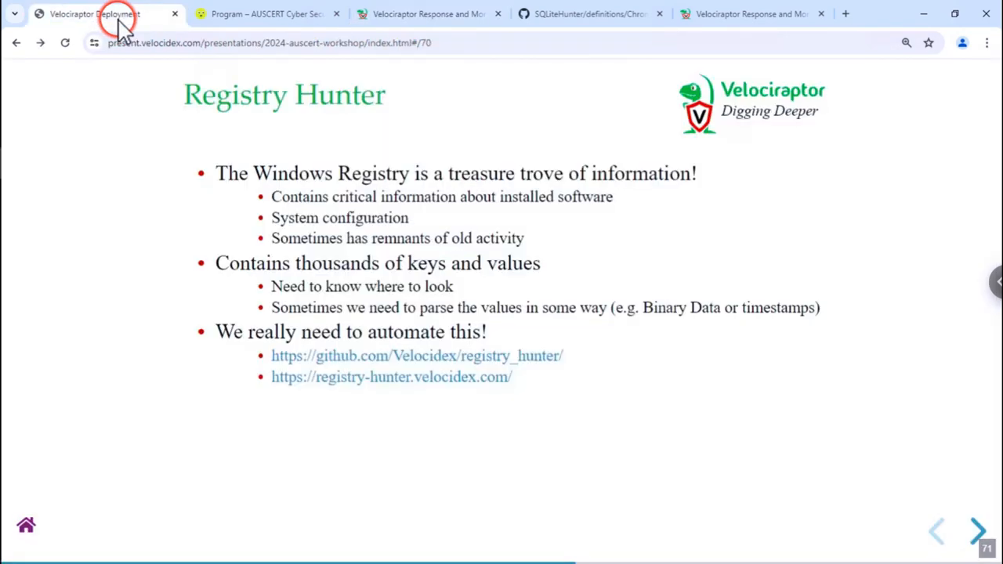
{"action": "key", "text": "Right"}
{"action": "key", "text": "Right"}
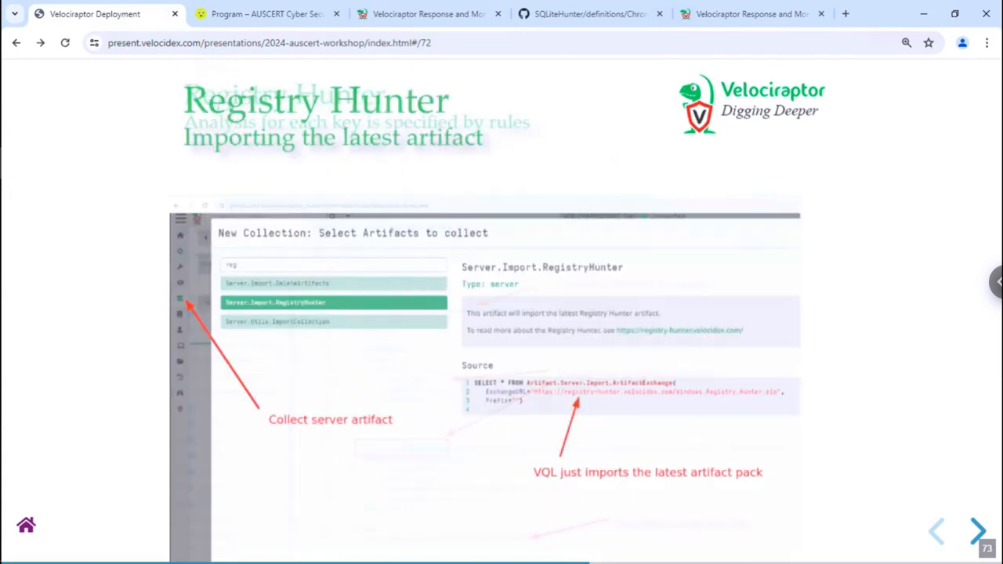
{"action": "key", "text": "Right"}
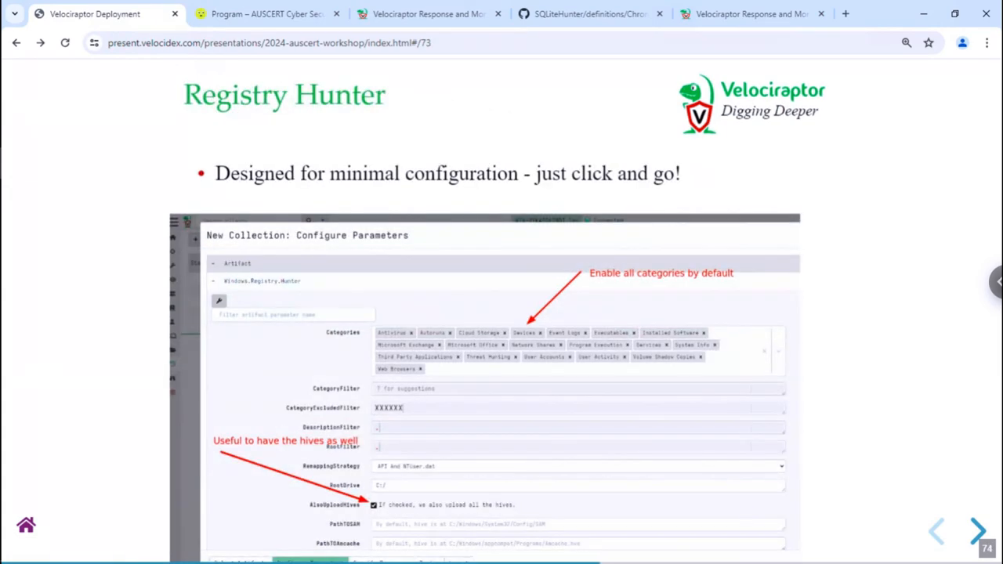
{"action": "key", "text": "Right"}
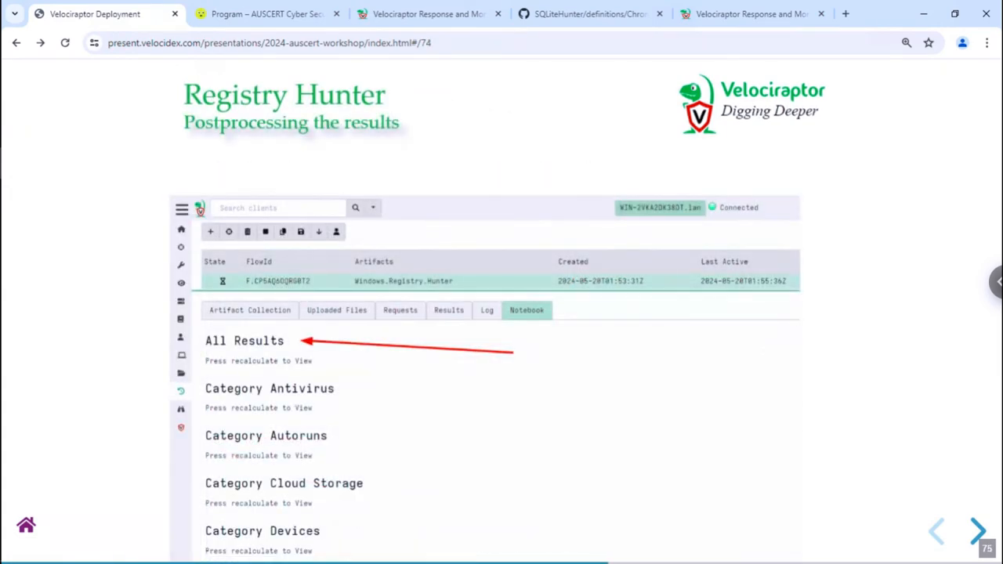
{"action": "key", "text": "Right"}
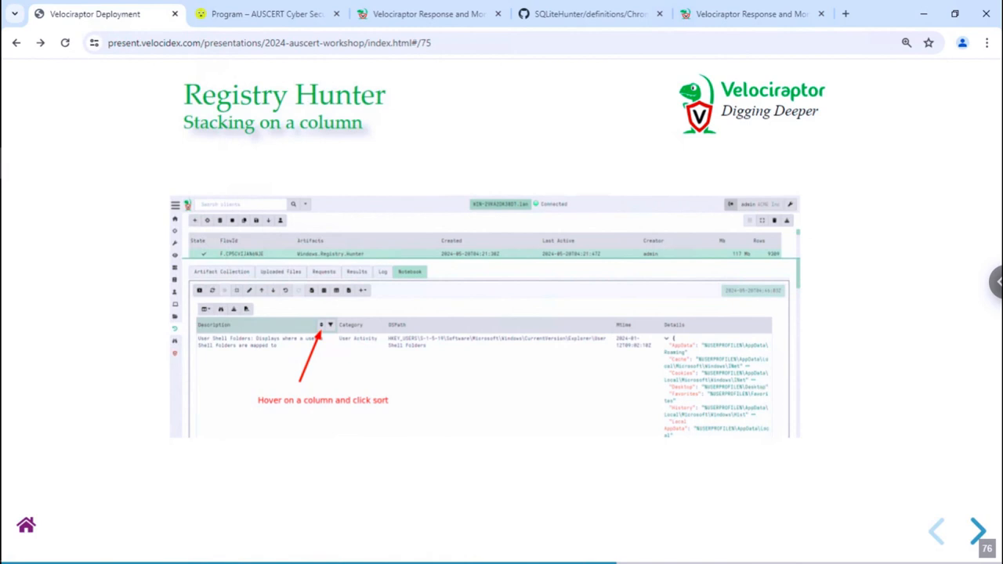
{"action": "key", "text": "Right"}
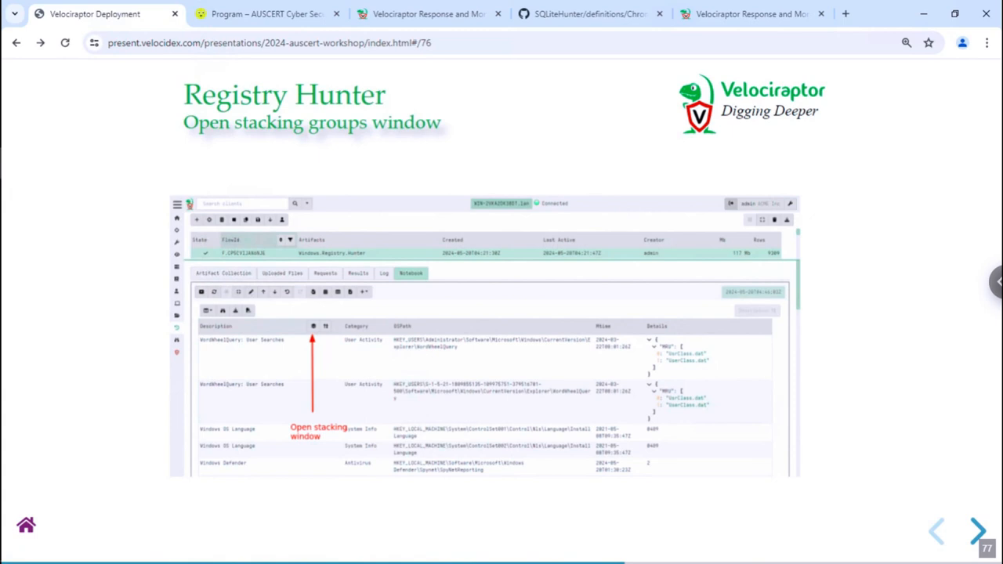
{"action": "key", "text": "Right"}
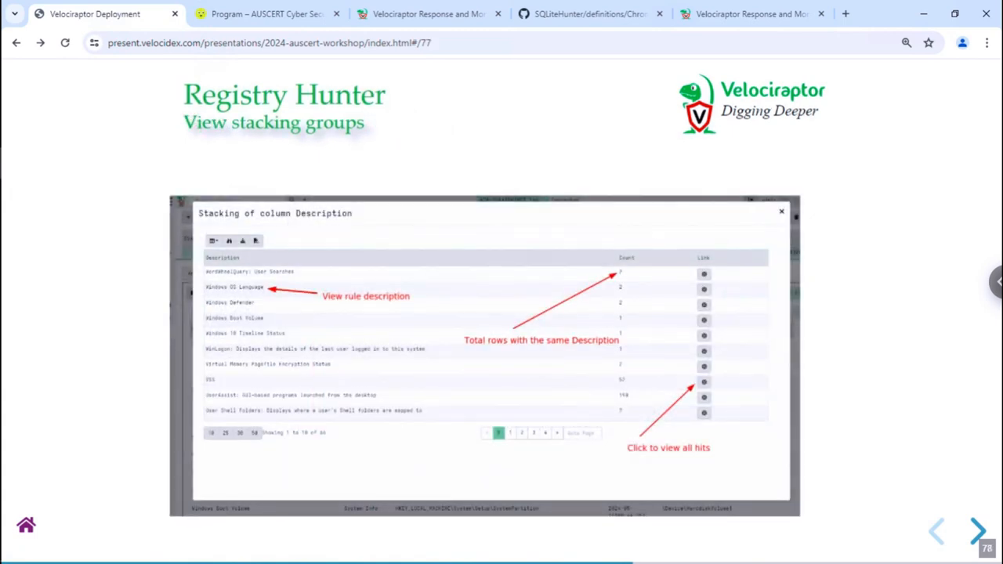
{"action": "key", "text": "Right"}
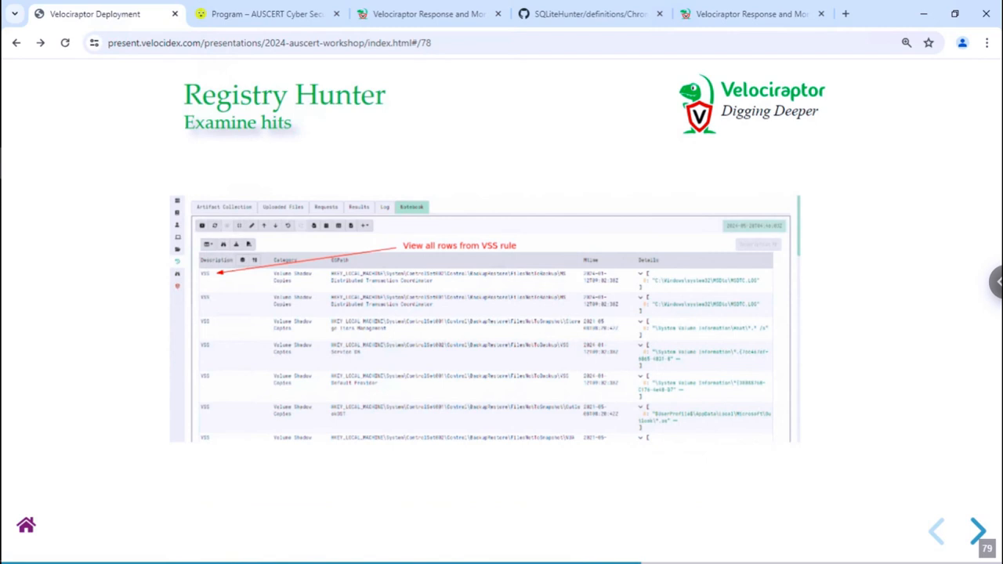
{"action": "key", "text": "Right"}
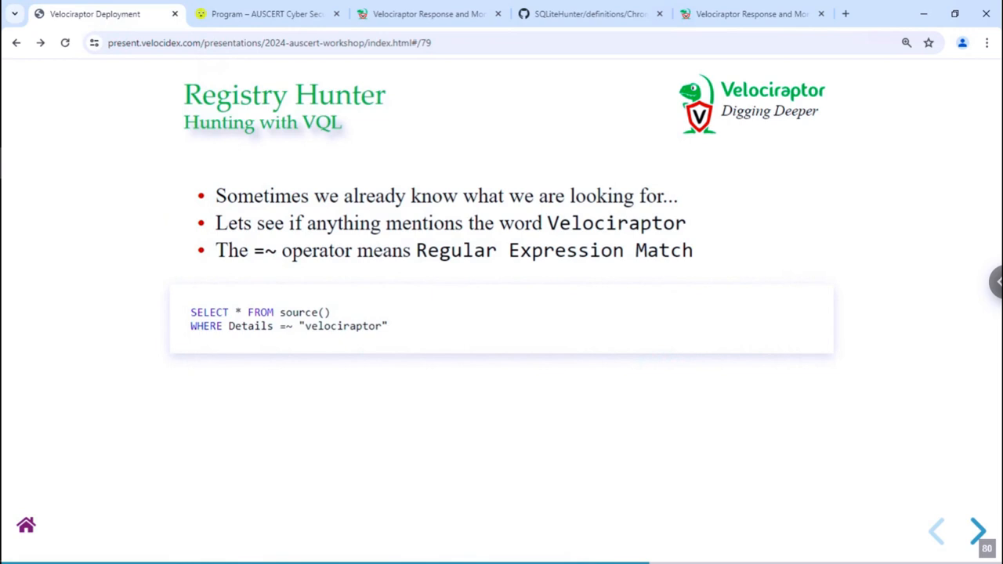
- Replace psexec with velociraptor in the All Results query and recalculate the cell
{"action": "left_click", "coordinate": [415, 19]}
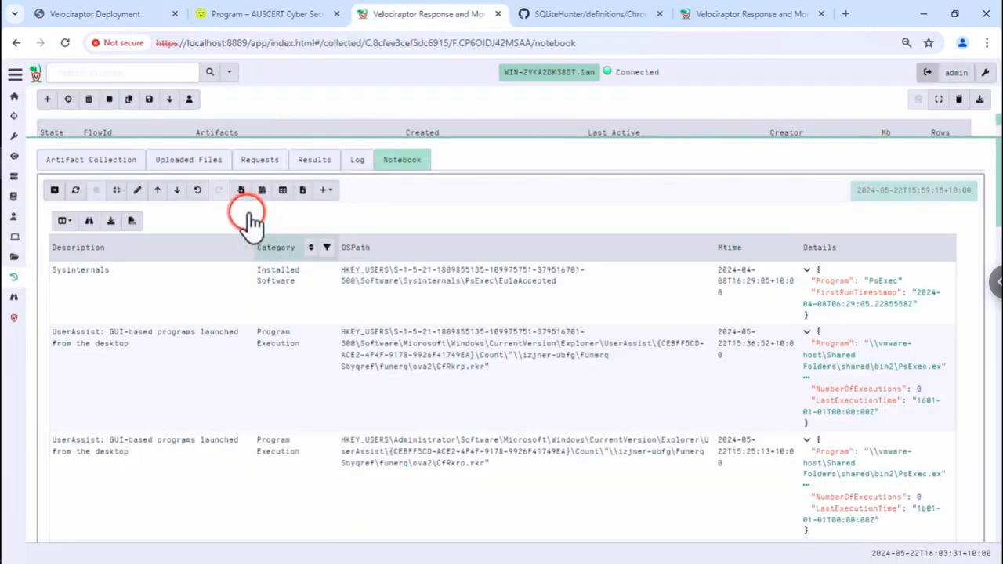
{"action": "left_click", "coordinate": [138, 191]}
{"action": "left_click", "coordinate": [415, 211]}
{"action": "double_click", "coordinate": [417, 212]}
{"action": "type", "text": "velociraptor"}
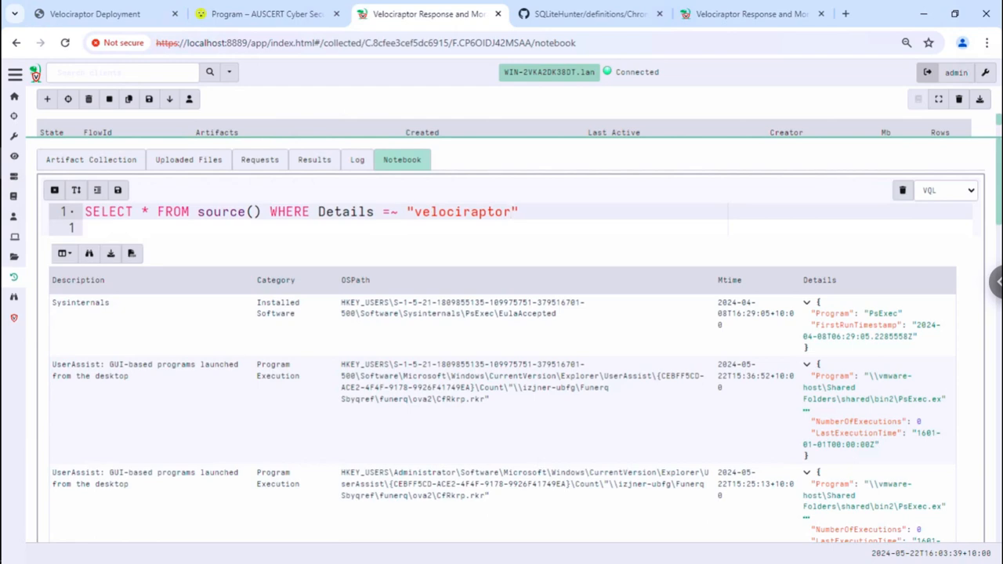
{"action": "key", "text": "ctrl+Return"}
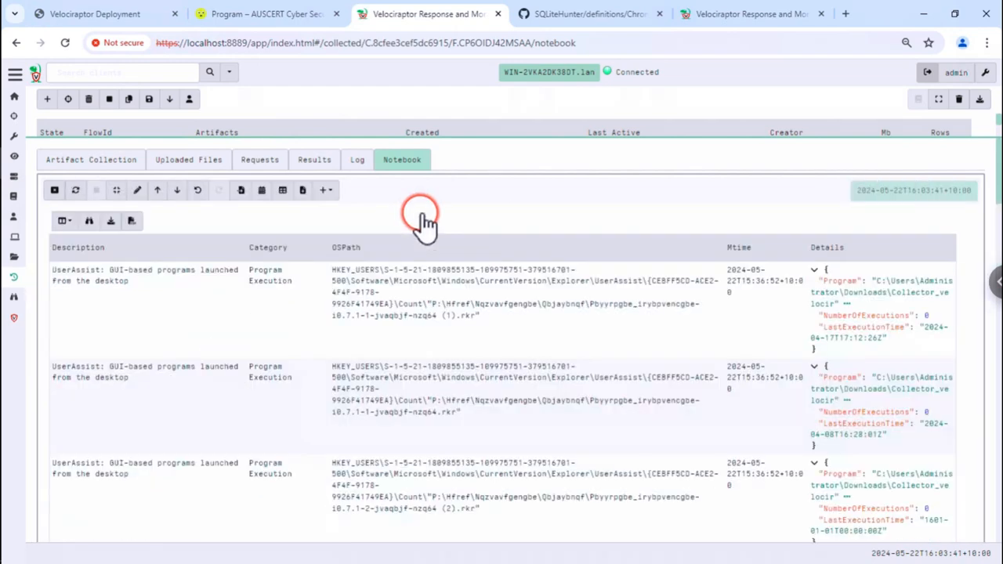
- Scroll through the 113 velociraptor hits and show results page 3
{"action": "scroll", "coordinate": [202, 427], "scroll_direction": "down", "scroll_amount": 5}
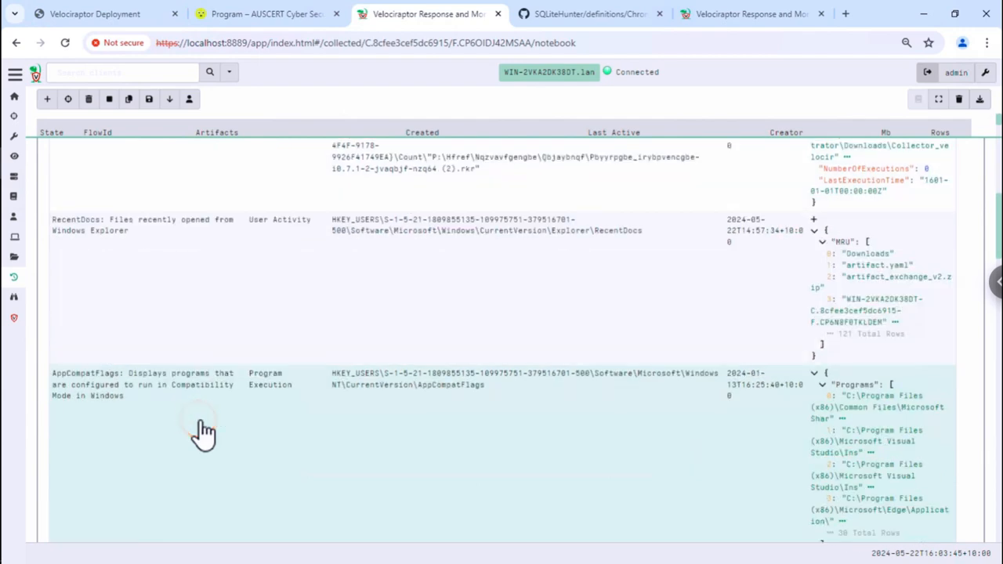
{"action": "scroll", "coordinate": [202, 431], "scroll_direction": "down", "scroll_amount": 4}
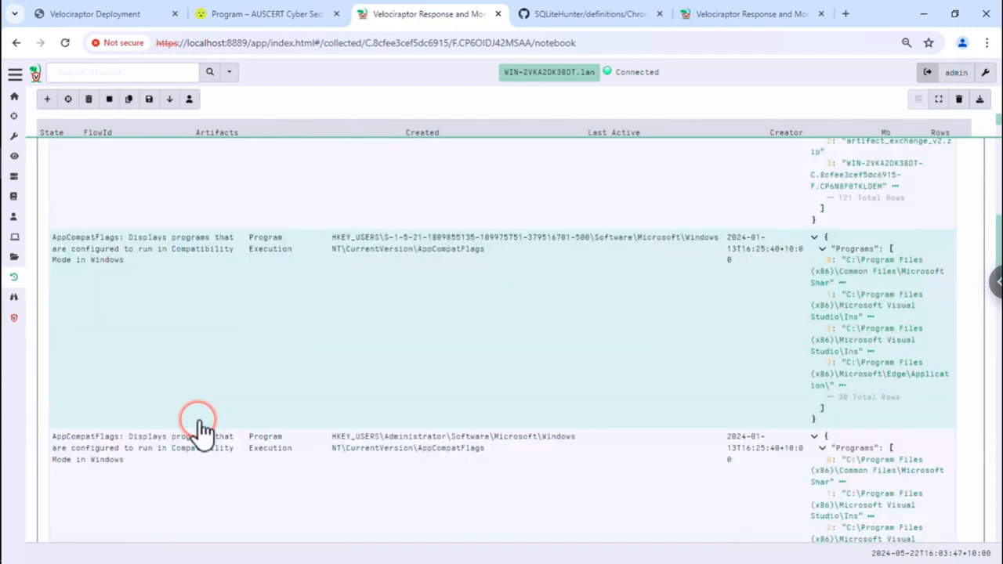
{"action": "scroll", "coordinate": [200, 427], "scroll_direction": "down", "scroll_amount": 10}
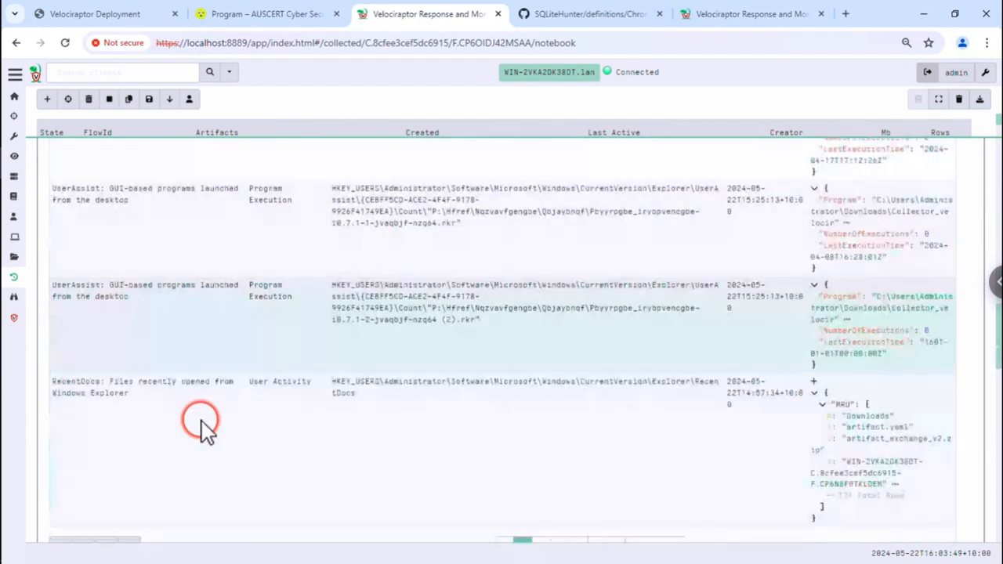
{"action": "scroll", "coordinate": [206, 431], "scroll_direction": "up", "scroll_amount": 5}
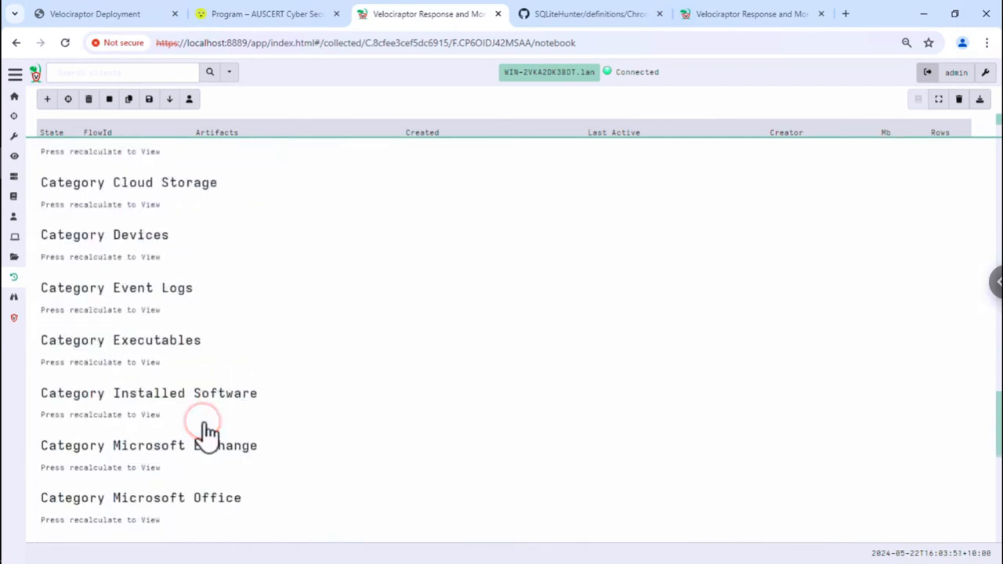
{"action": "scroll", "coordinate": [206, 430], "scroll_direction": "up", "scroll_amount": 2}
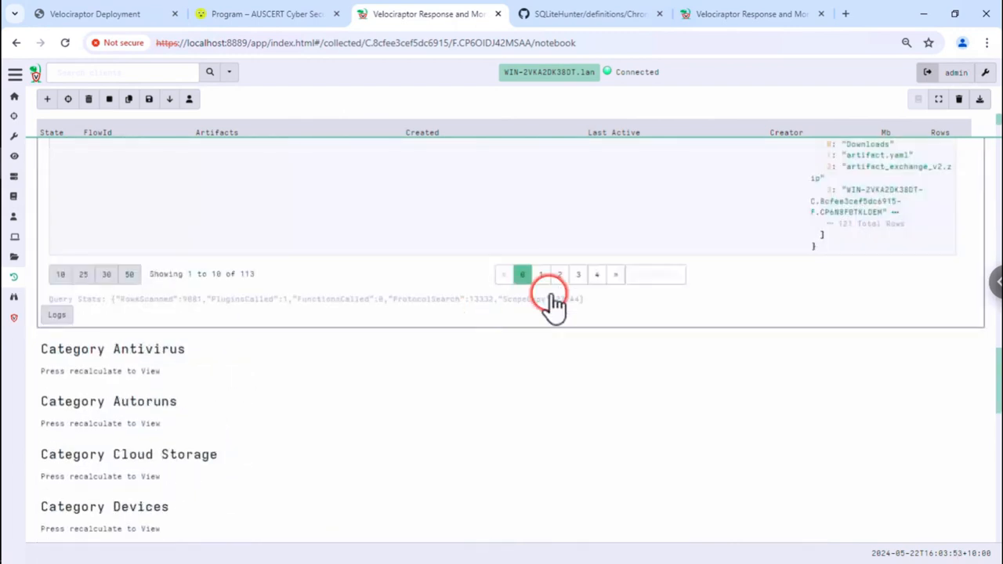
{"action": "left_click", "coordinate": [584, 276]}
{"action": "scroll", "coordinate": [217, 224], "scroll_direction": "up", "scroll_amount": 3}
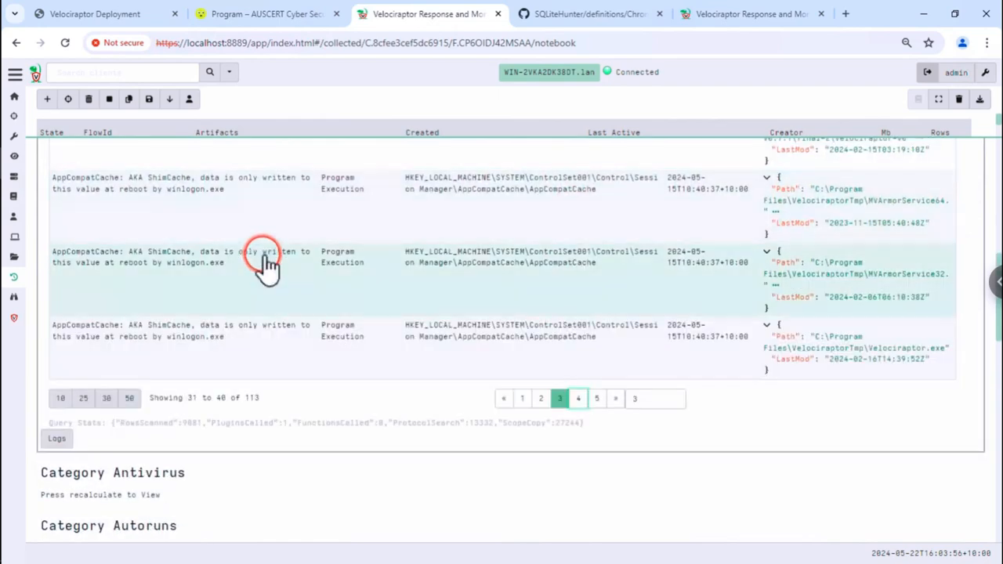
{"action": "scroll", "coordinate": [266, 263], "scroll_direction": "up", "scroll_amount": 7}
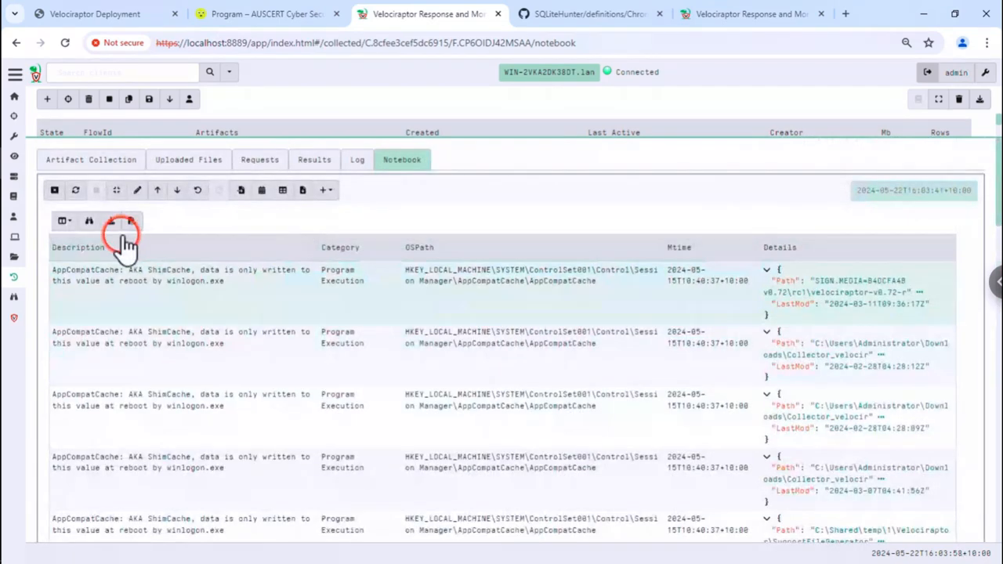
{"action": "mouse_move", "coordinate": [286, 250]}
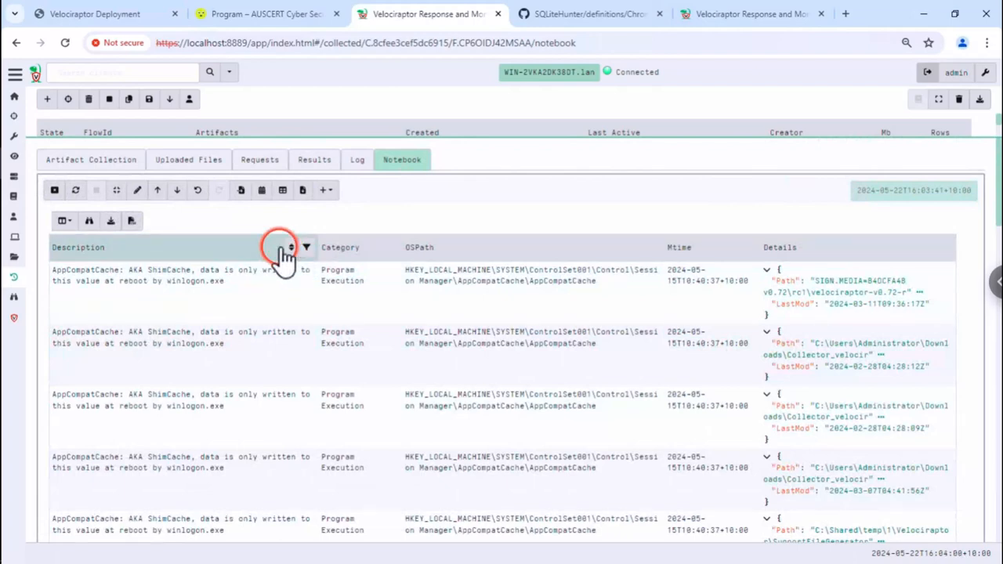
- Stack the hits by Description and show only the Services entries
{"action": "left_click", "coordinate": [304, 250]}
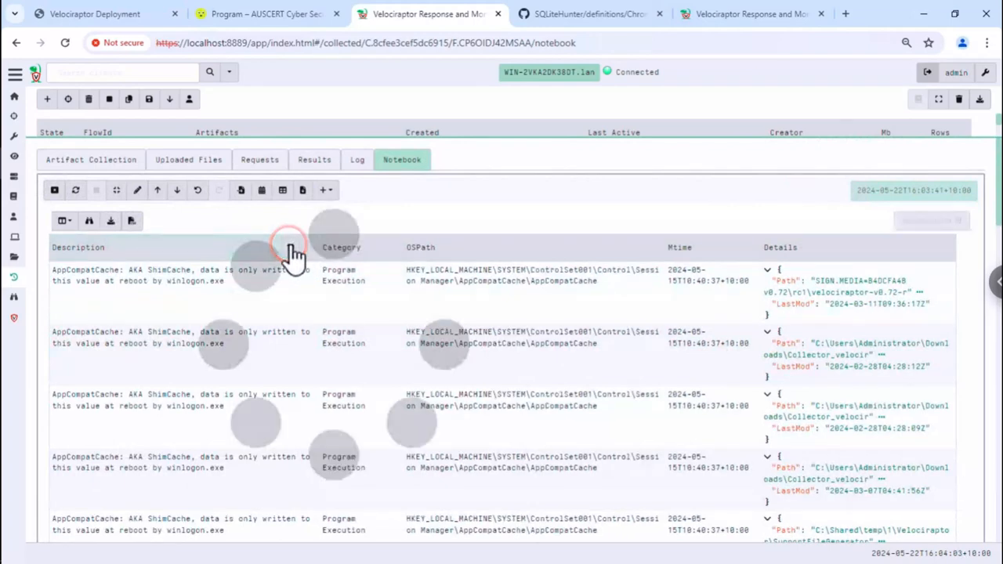
{"action": "left_click", "coordinate": [291, 247]}
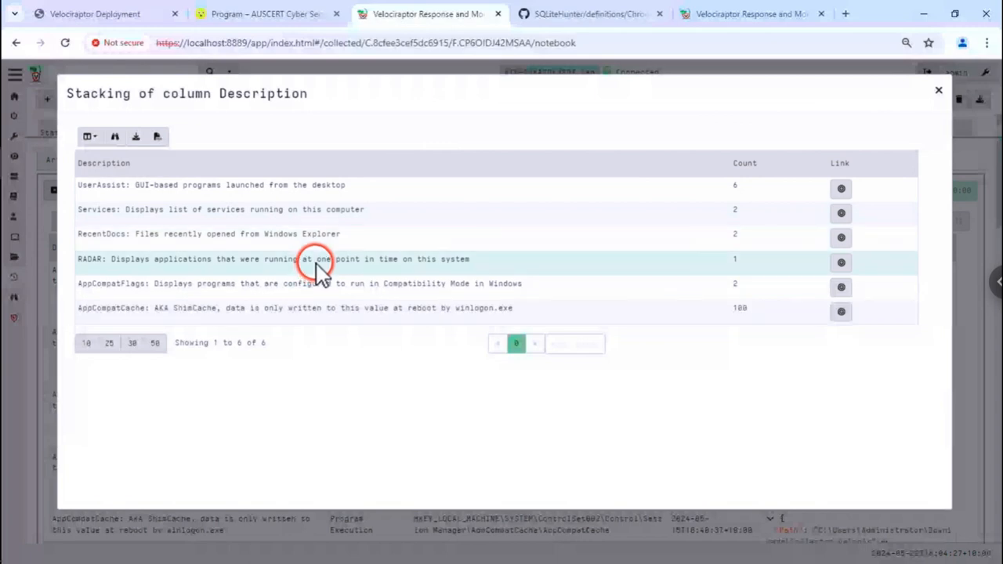
{"action": "left_click", "coordinate": [838, 216]}
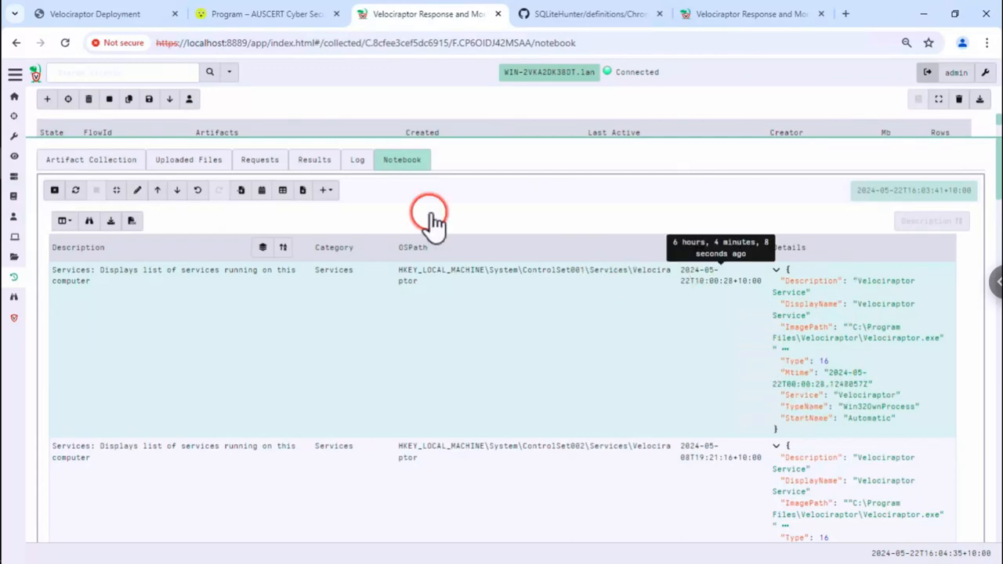
- Advance the Deployment slides two pages to the 'Evtx Hunter' slide
{"action": "left_click", "coordinate": [94, 14]}
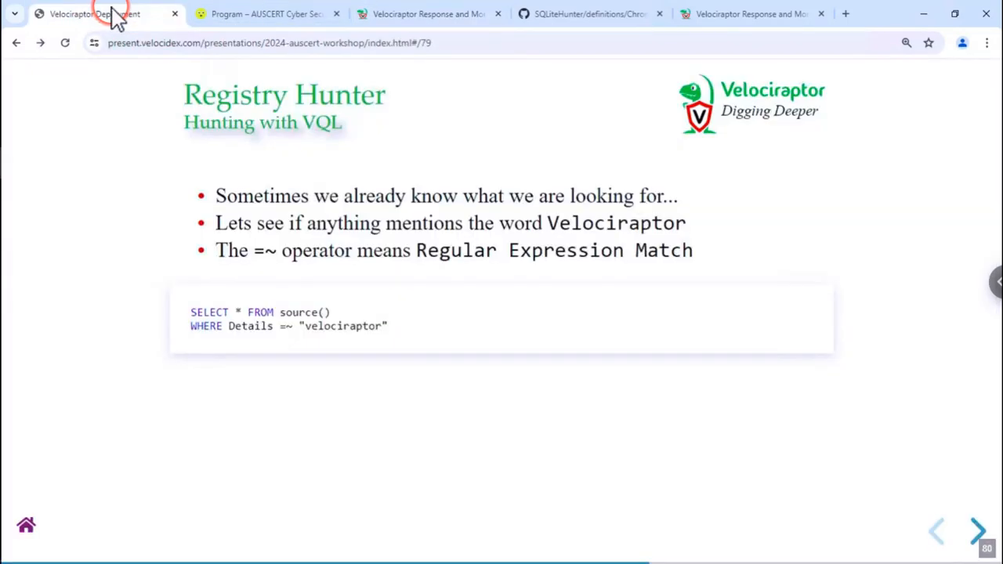
{"action": "key", "text": "Right"}
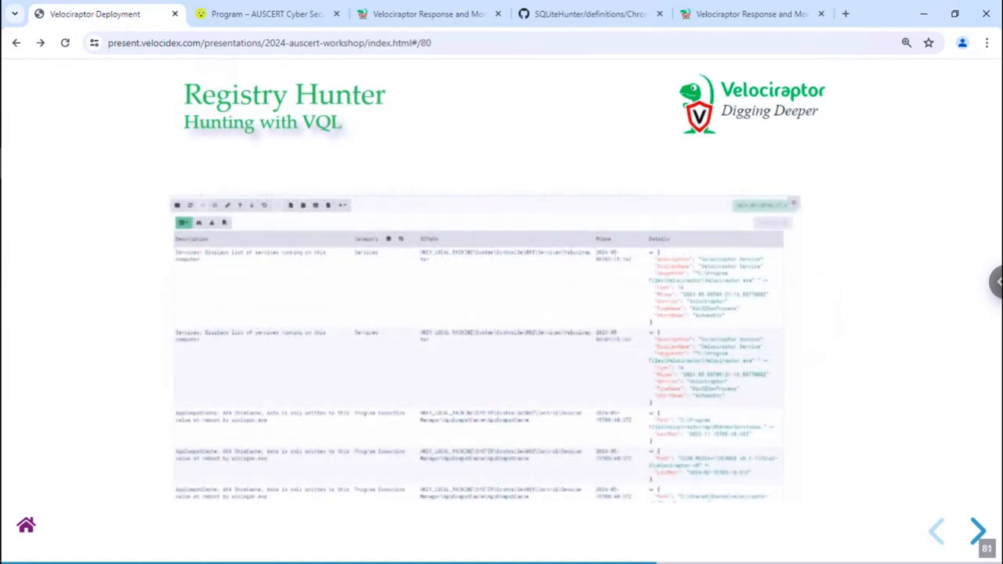
{"action": "key", "text": "Right"}
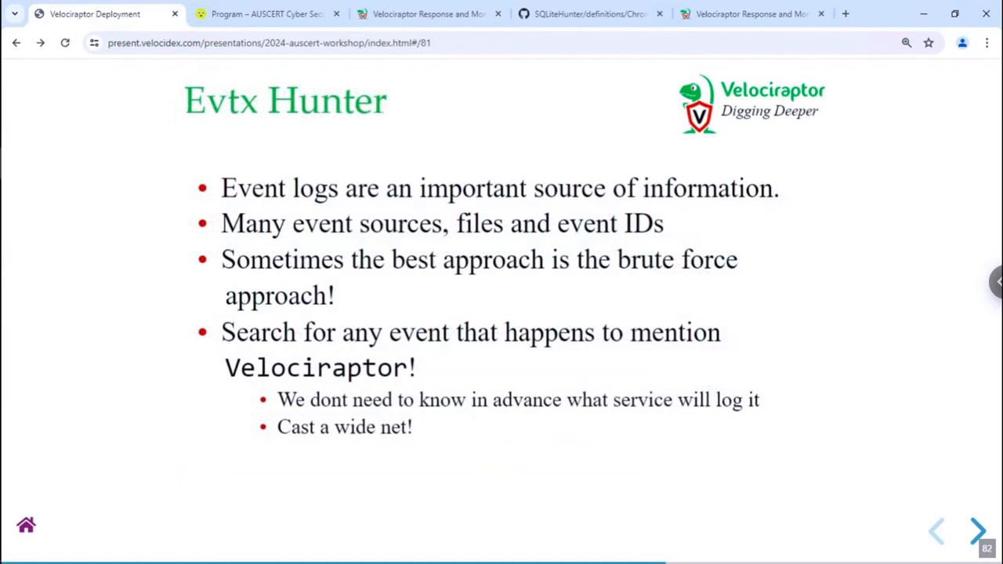
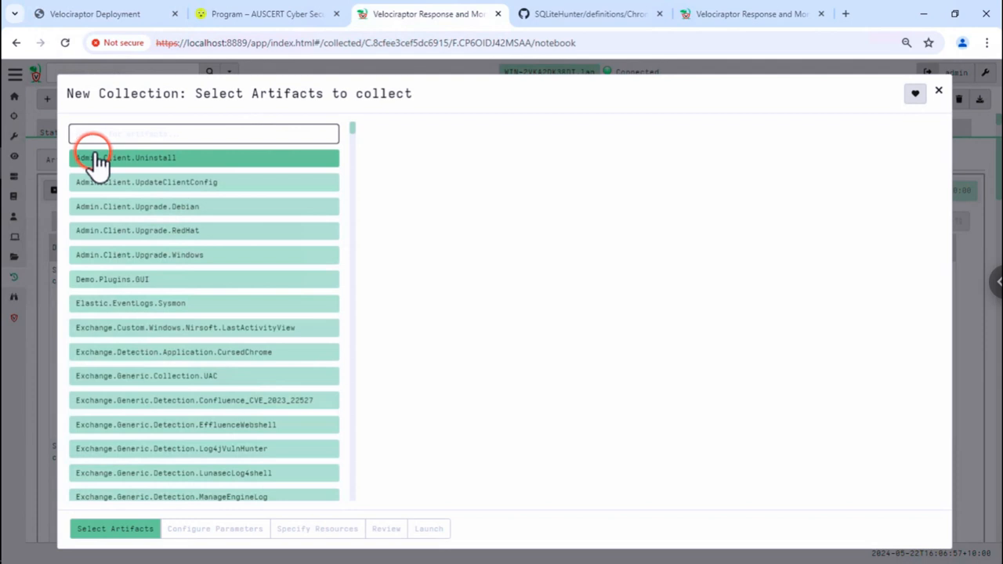
- Find and select the Windows.EventLogs.EvtxHunter artifact for collection
{"action": "type", "text": "evtx hu"}
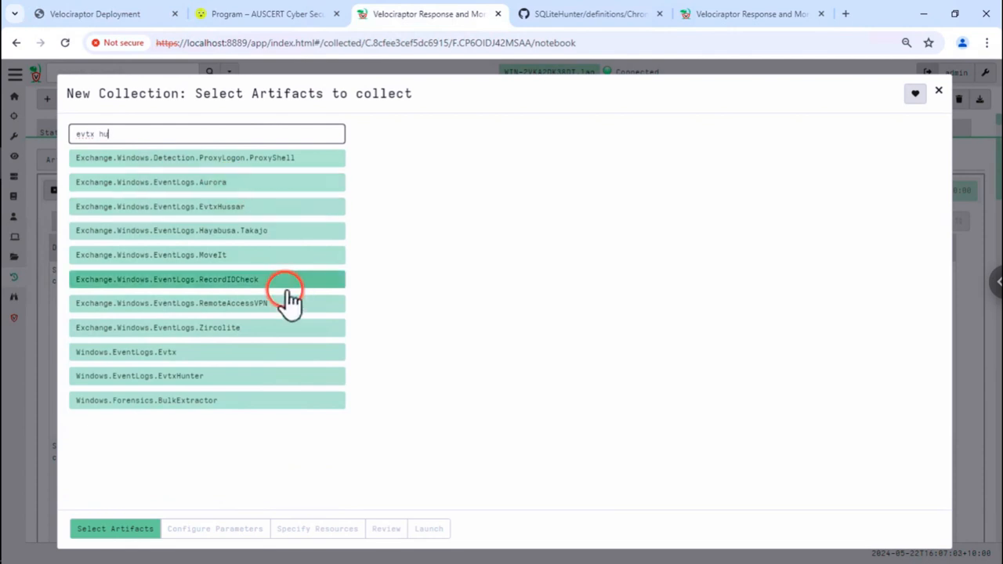
{"action": "left_click", "coordinate": [249, 380]}
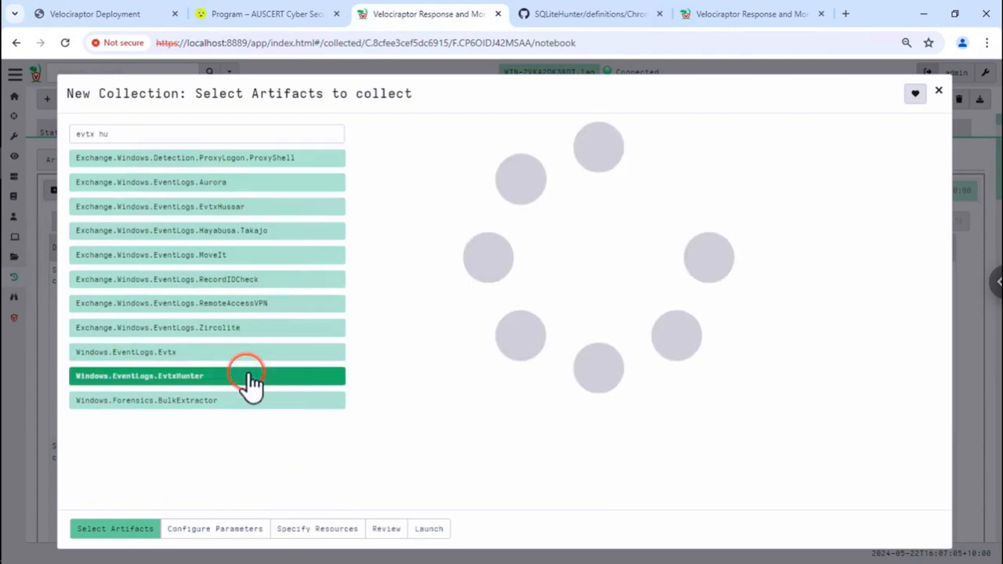
{"action": "left_click", "coordinate": [216, 529]}
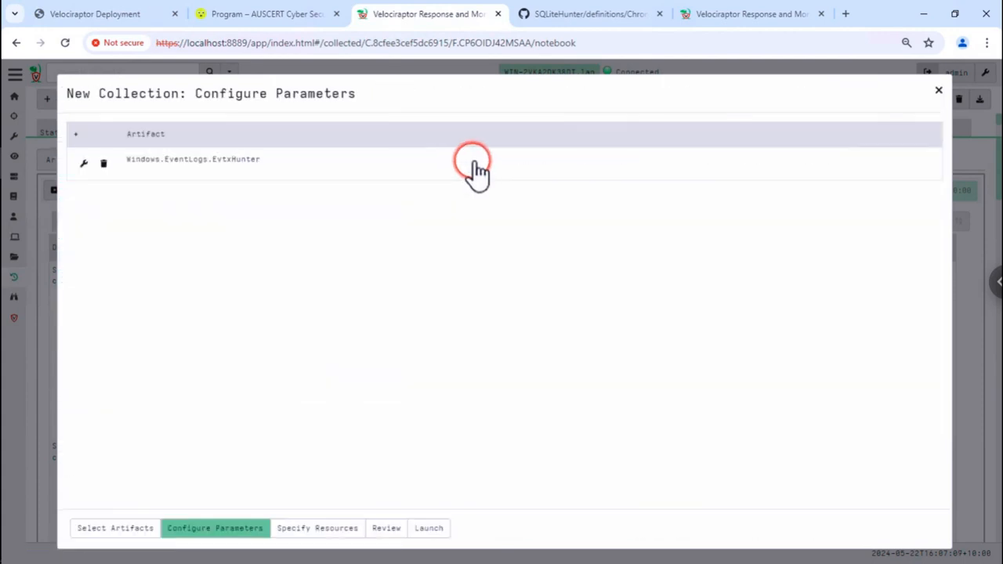
- Set the IocRegex parameter to velociraptor and launch the collection
{"action": "left_click", "coordinate": [476, 166]}
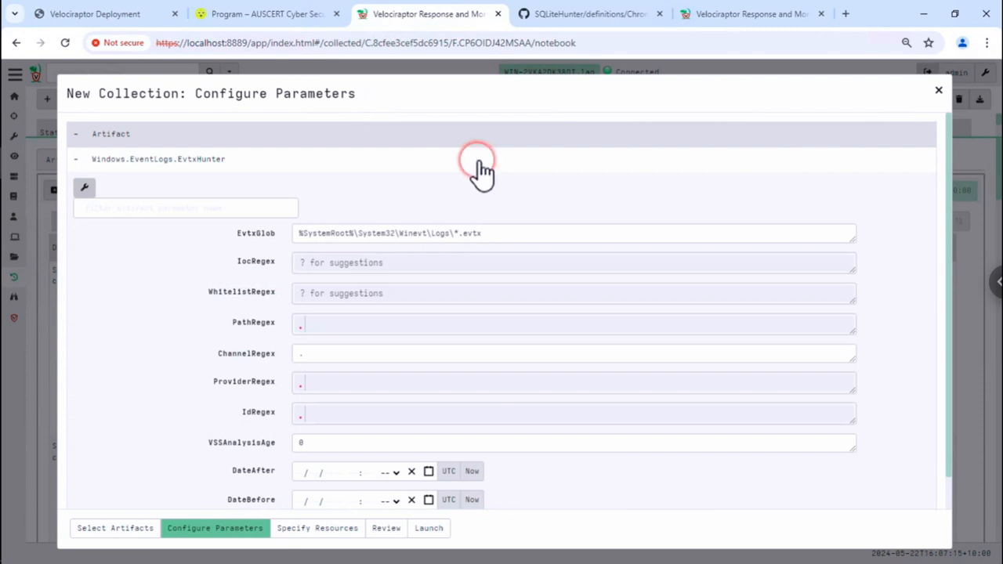
{"action": "scroll", "coordinate": [131, 298], "scroll_direction": "down", "scroll_amount": 2}
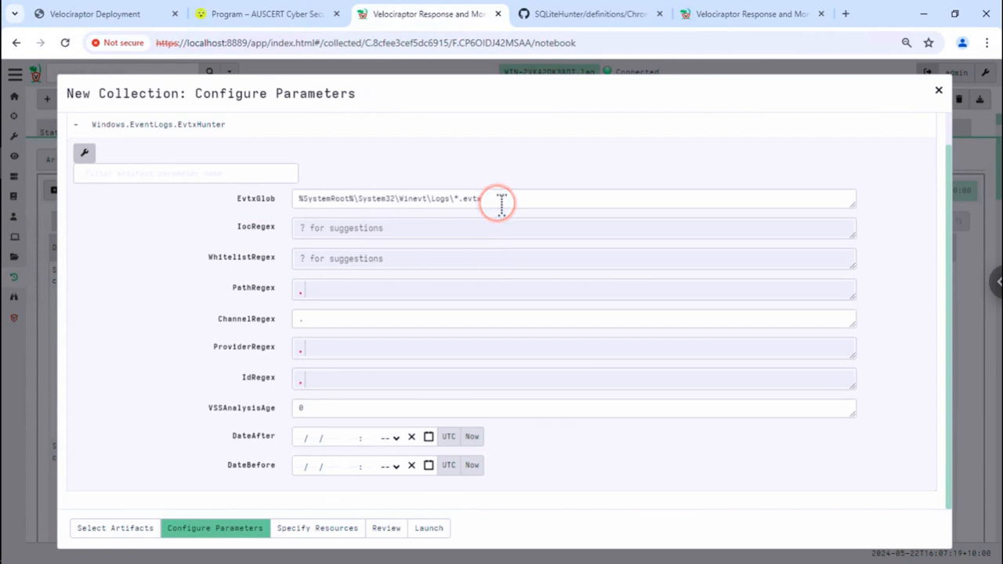
{"action": "left_click", "coordinate": [438, 229]}
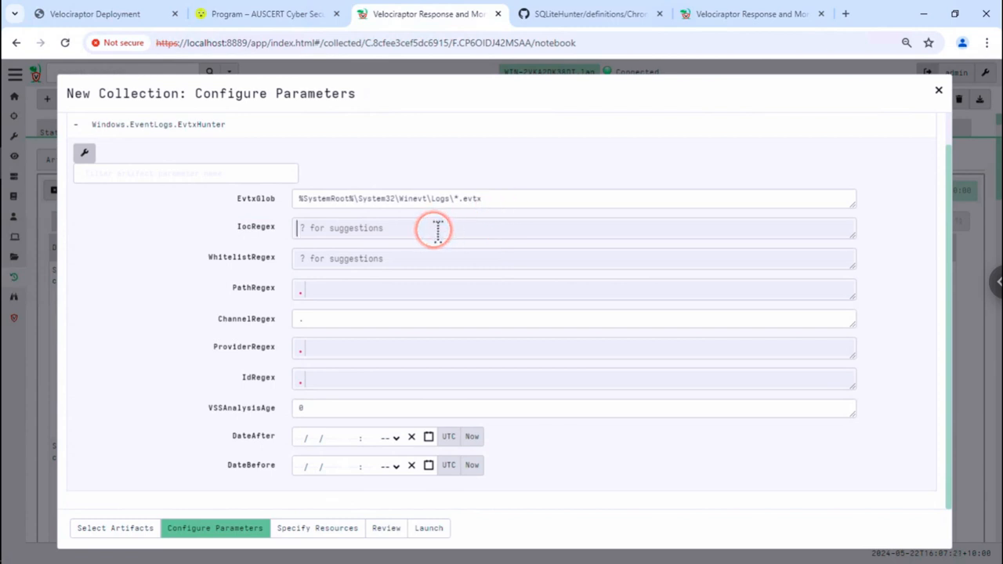
{"action": "type", "text": "v"}
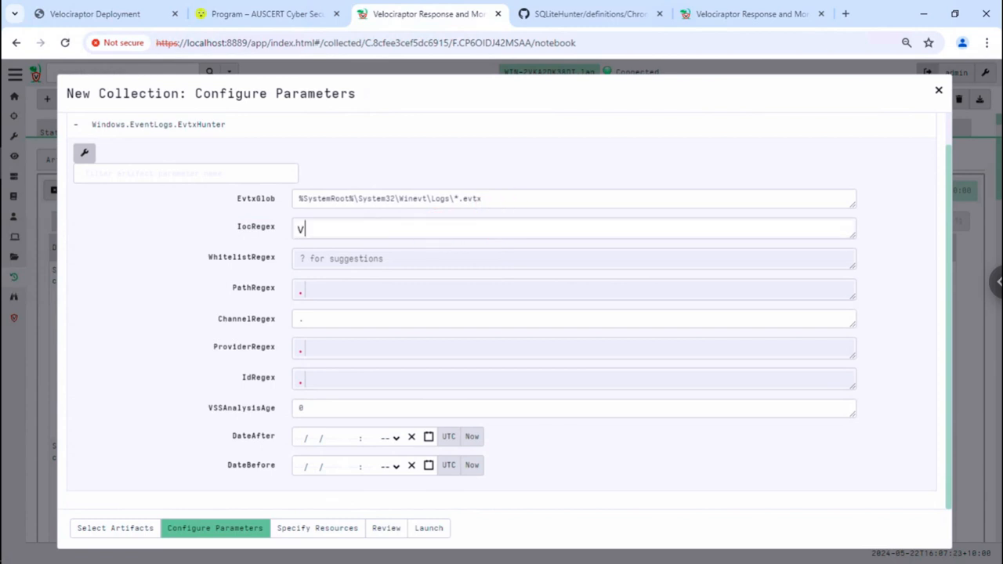
{"action": "type", "text": "elociraptor"}
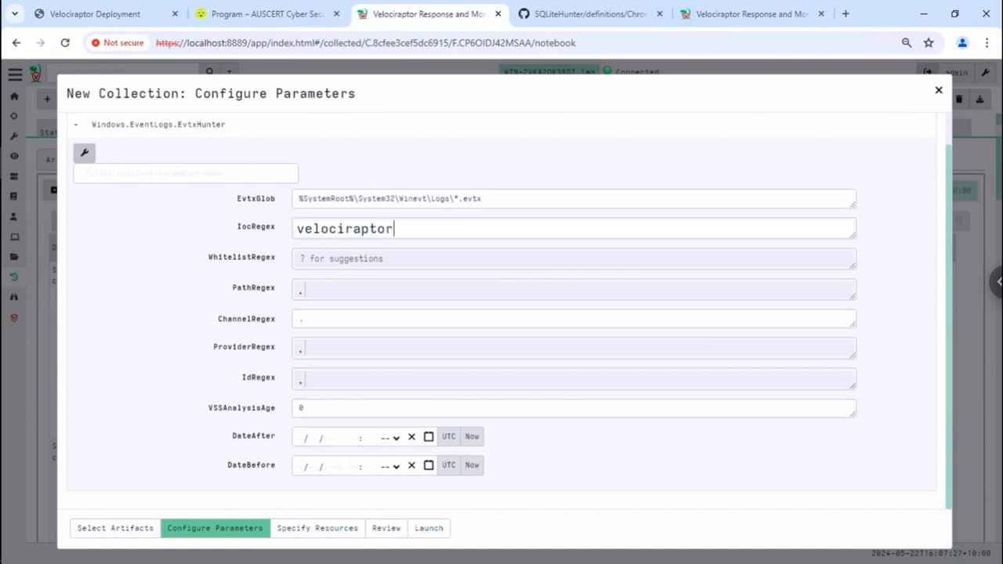
{"action": "left_click", "coordinate": [325, 314]}
{"action": "left_click", "coordinate": [431, 528]}
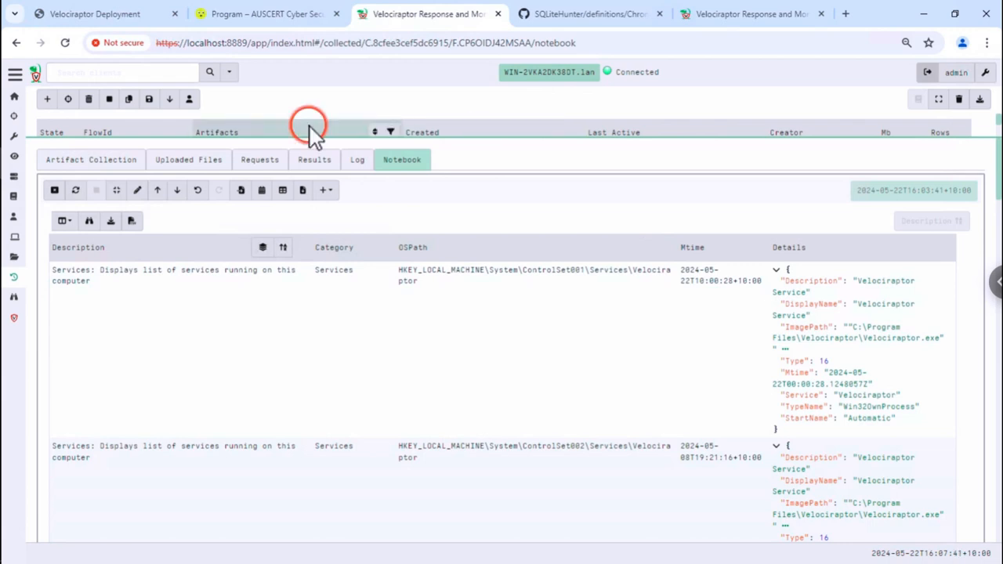
- Select the new EvtxHunter collection and review its log and overview
{"action": "left_click", "coordinate": [169, 99]}
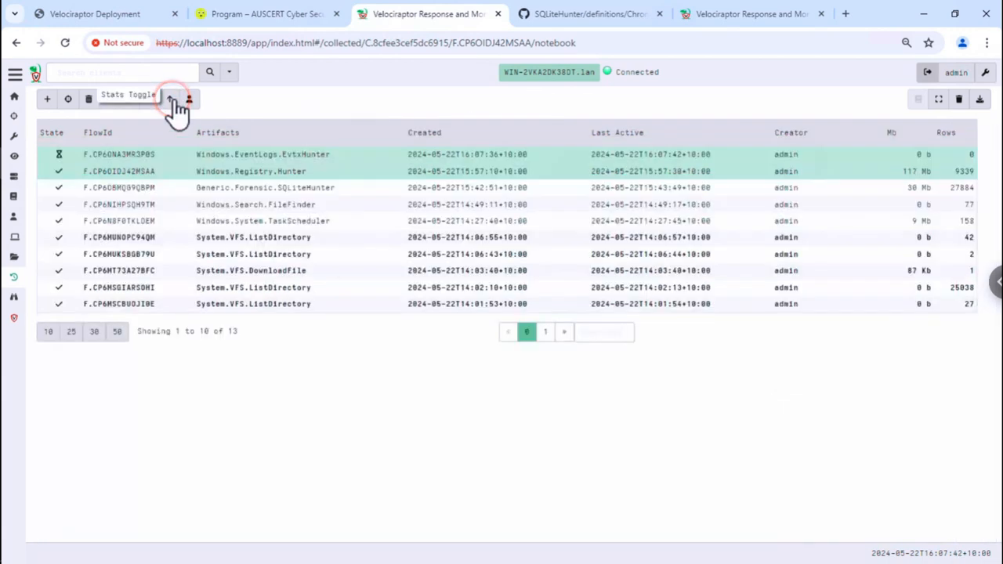
{"action": "left_click", "coordinate": [177, 157]}
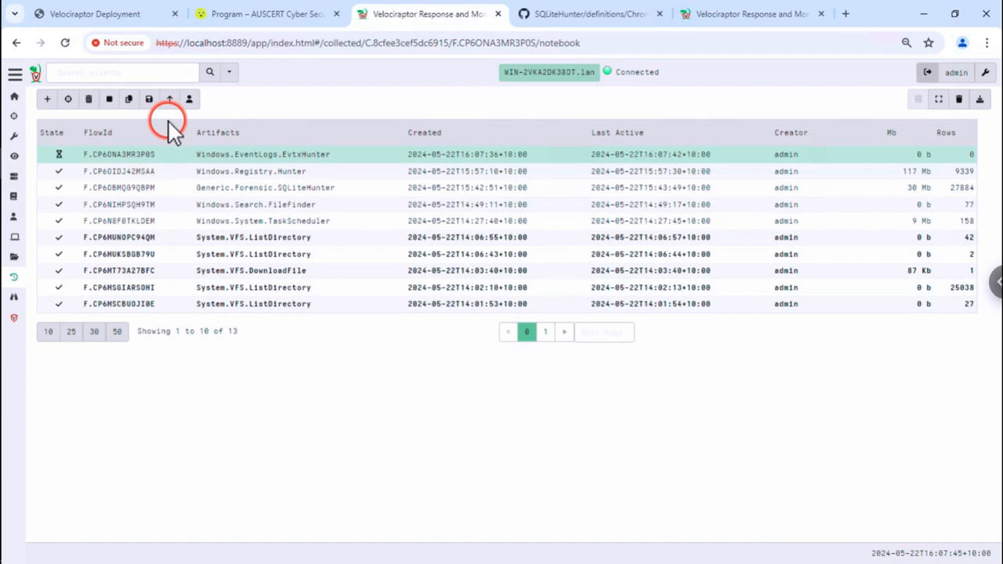
{"action": "left_click", "coordinate": [169, 99]}
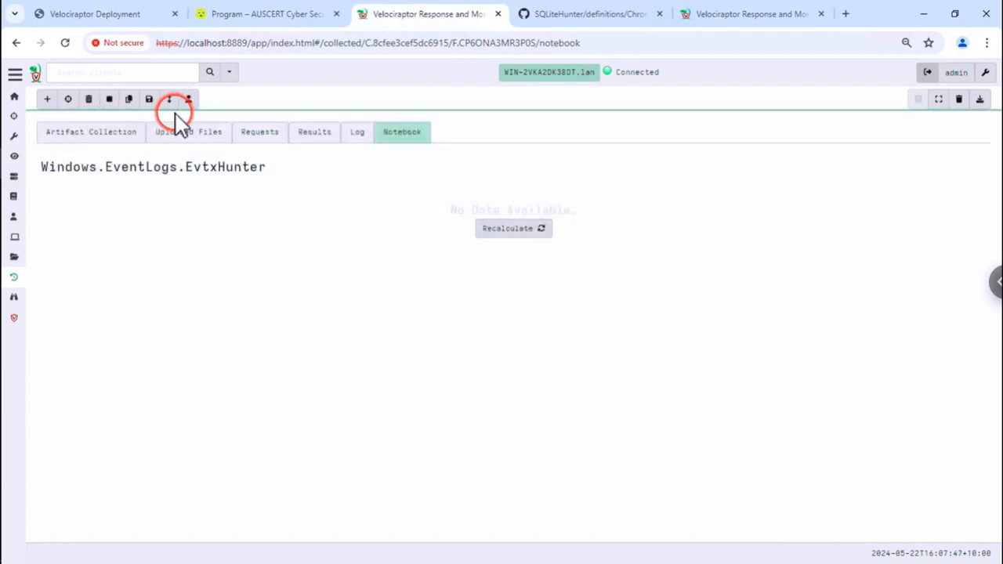
{"action": "left_click", "coordinate": [171, 100]}
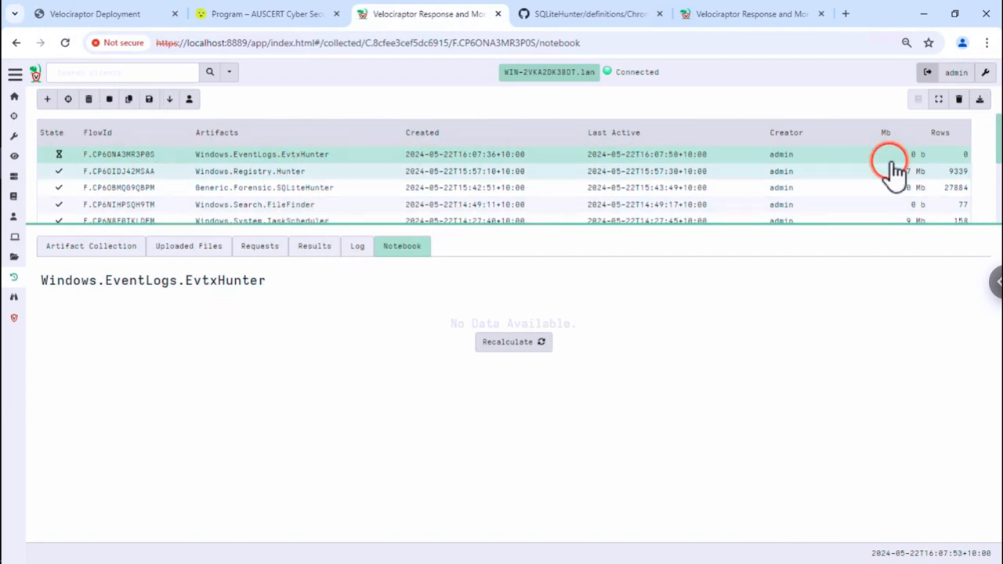
{"action": "left_click", "coordinate": [354, 247]}
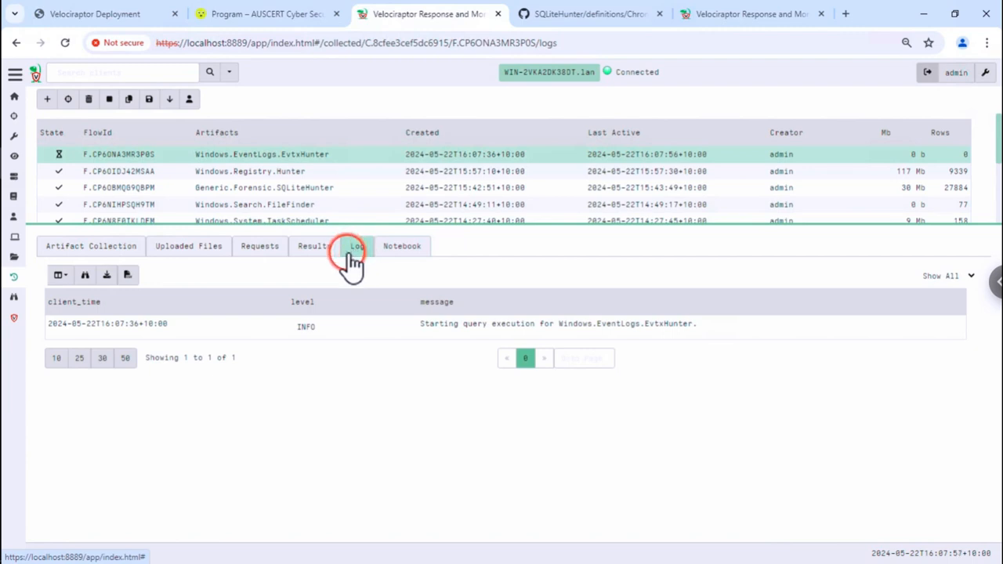
{"action": "left_click", "coordinate": [105, 258]}
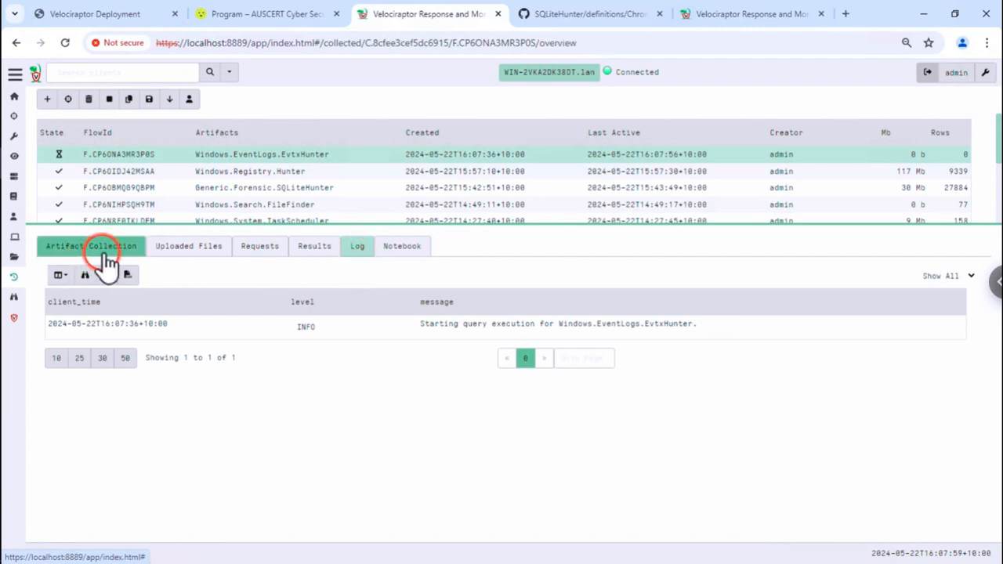
{"action": "left_click", "coordinate": [364, 260]}
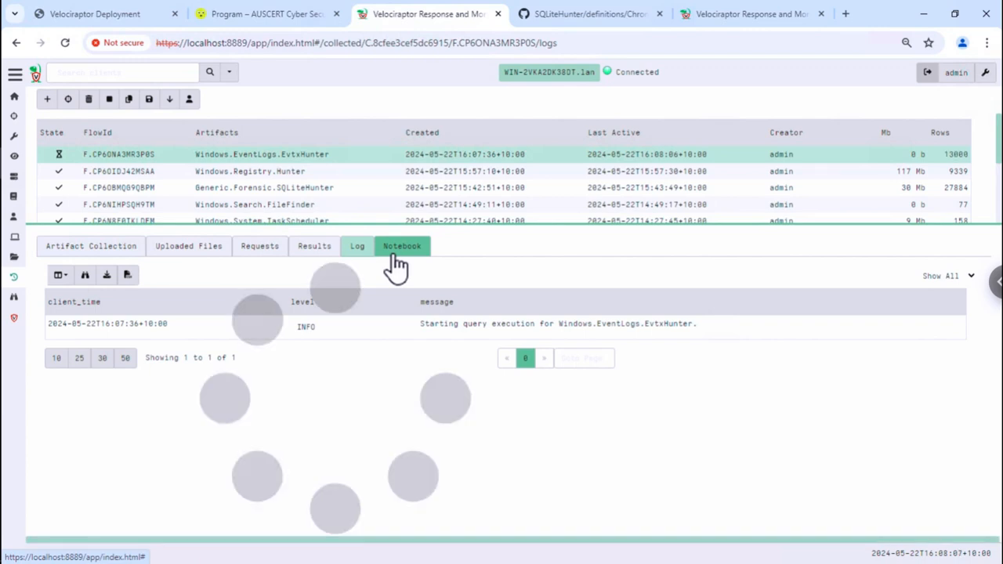
{"action": "left_click", "coordinate": [407, 280]}
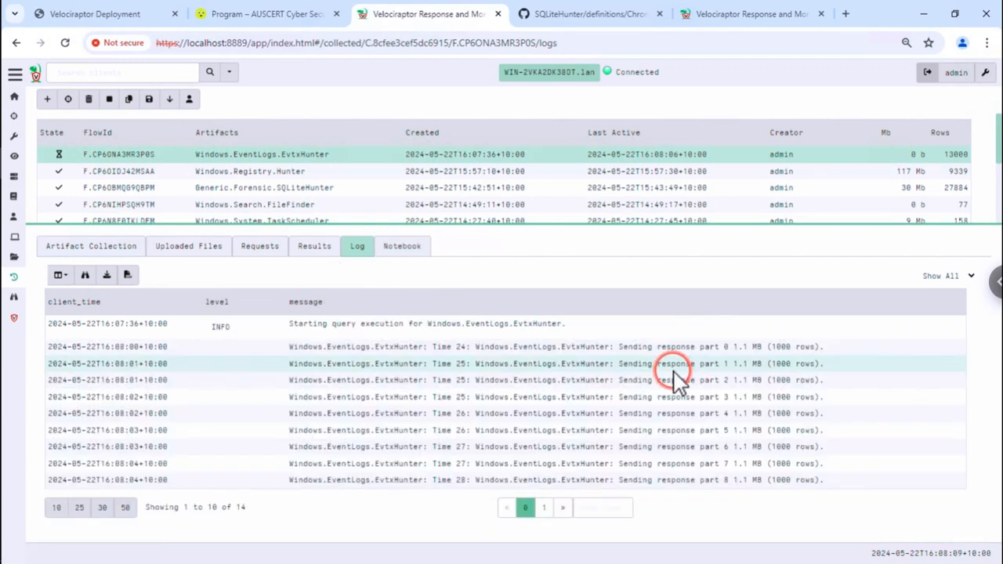
- Recalculate the collection's notebook to load the matching event log entries
{"action": "left_click", "coordinate": [400, 249]}
{"action": "left_click", "coordinate": [313, 251]}
{"action": "left_click", "coordinate": [396, 251]}
{"action": "left_click", "coordinate": [507, 345]}
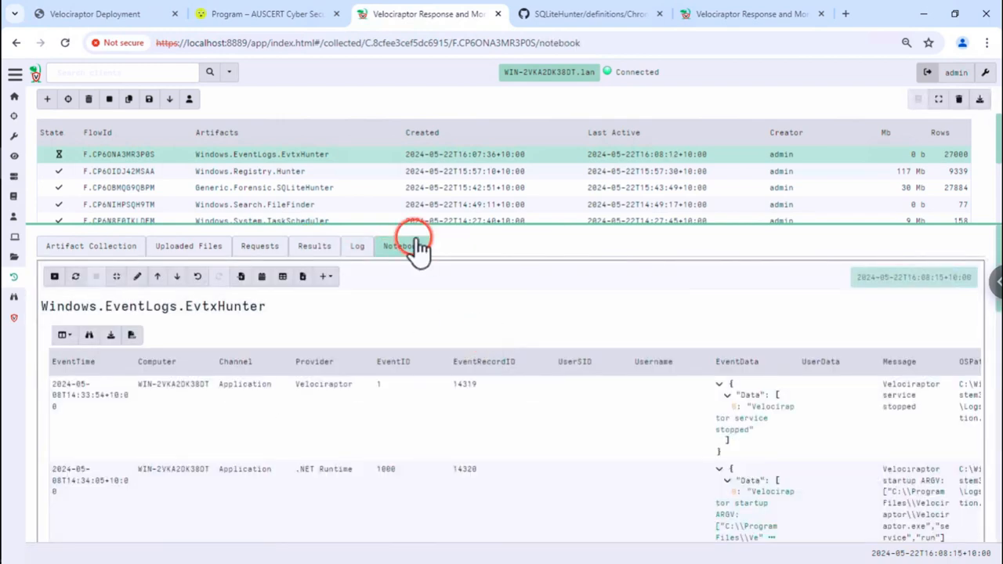
{"action": "left_click", "coordinate": [306, 399]}
{"action": "scroll", "coordinate": [307, 400], "scroll_direction": "down", "scroll_amount": 1}
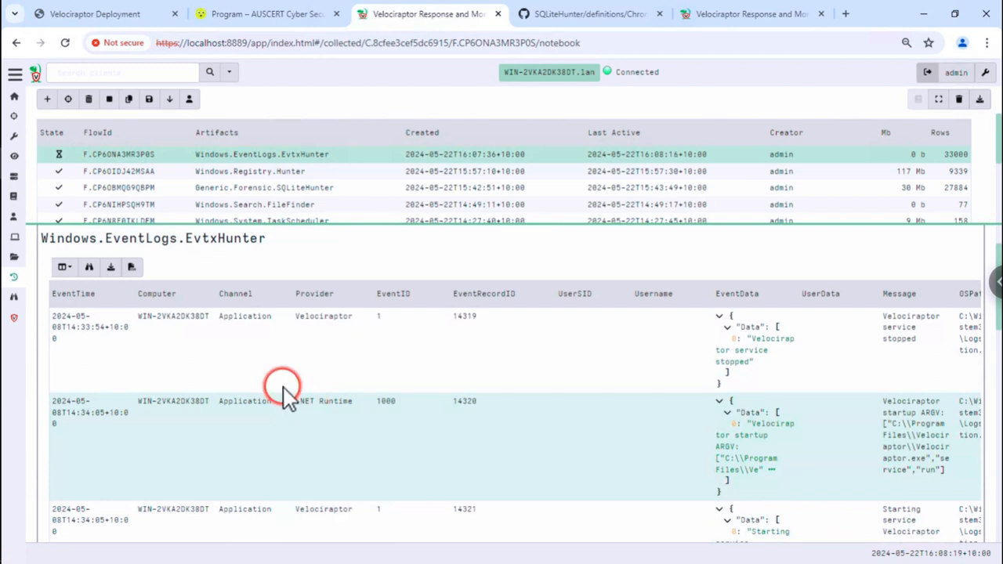
{"action": "left_click", "coordinate": [235, 329]}
{"action": "scroll", "coordinate": [266, 348], "scroll_direction": "down", "scroll_amount": 1}
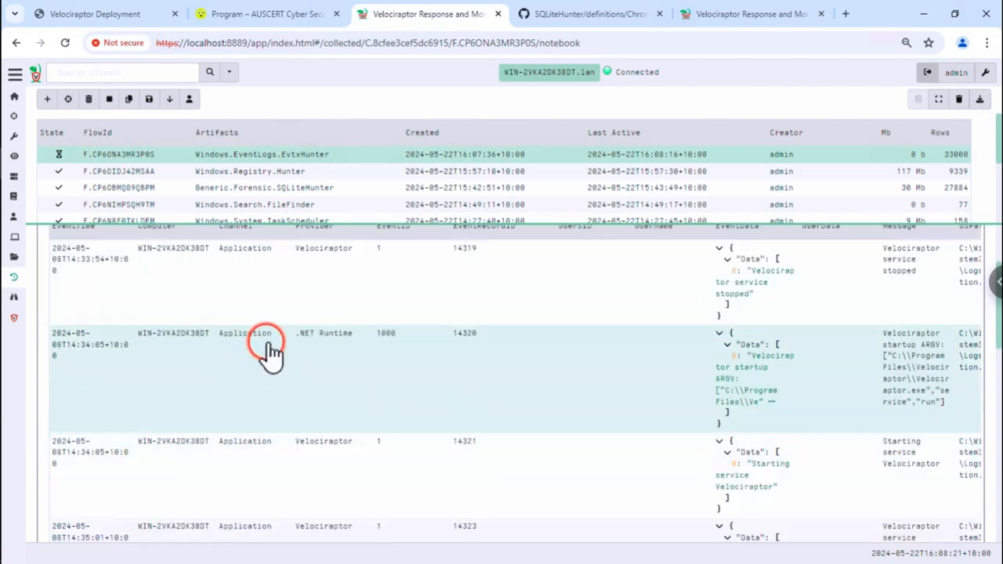
{"action": "scroll", "coordinate": [273, 354], "scroll_direction": "up", "scroll_amount": 1}
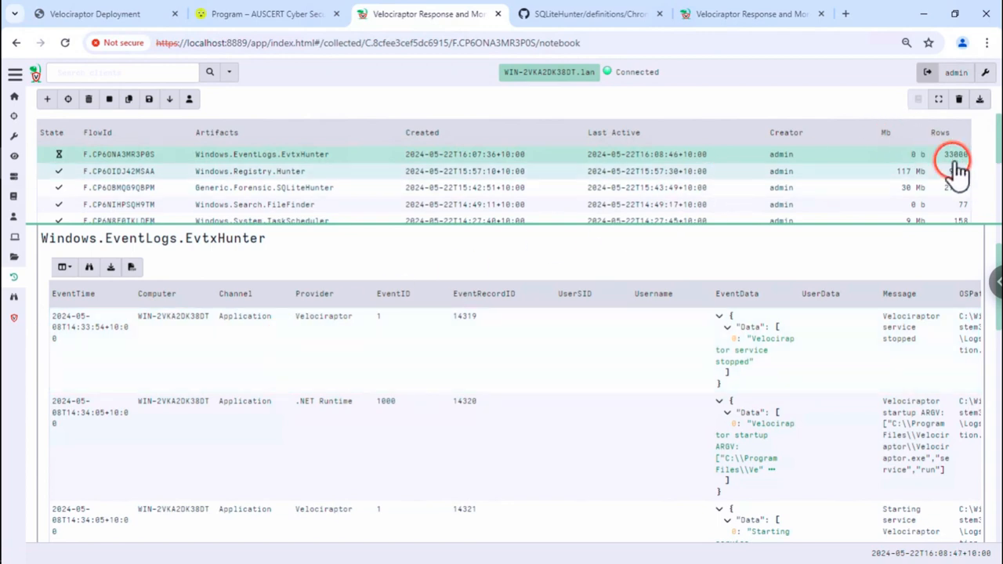
{"action": "left_click", "coordinate": [761, 180]}
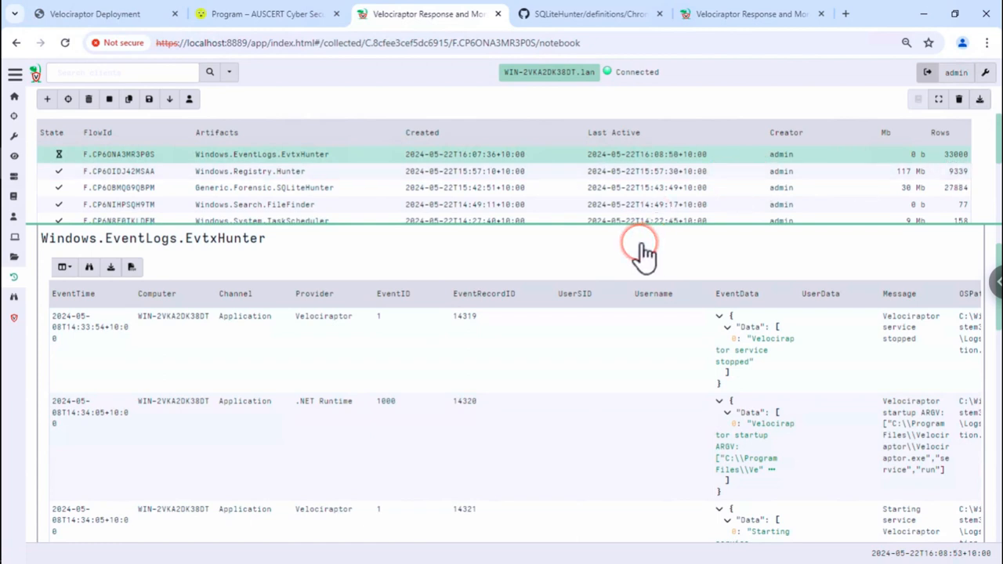
{"action": "scroll", "coordinate": [411, 427], "scroll_direction": "up", "scroll_amount": 1}
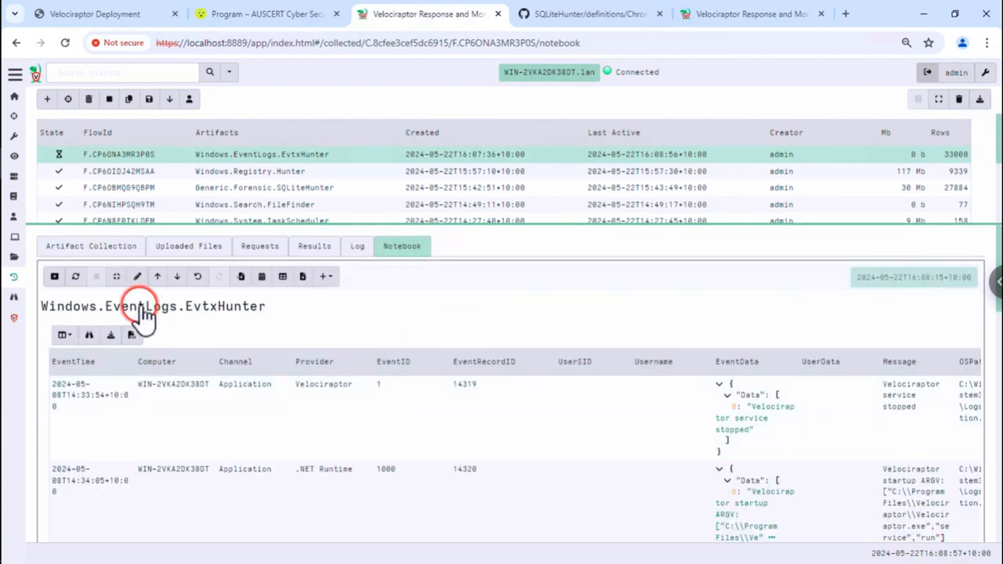
- Remove the LIMIT 50 clause from the notebook query and save the cell
{"action": "left_click", "coordinate": [135, 278]}
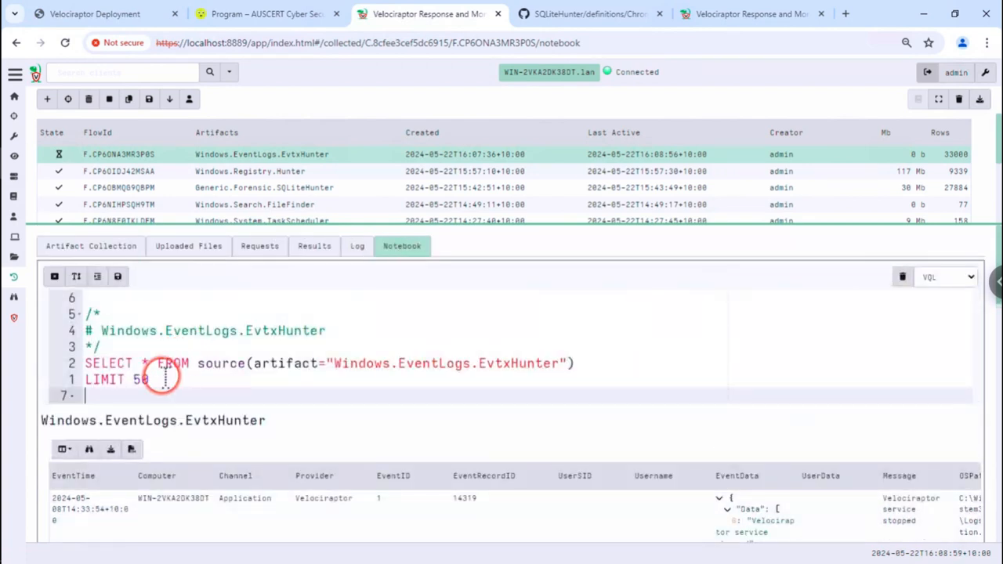
{"action": "double_click", "coordinate": [145, 379]}
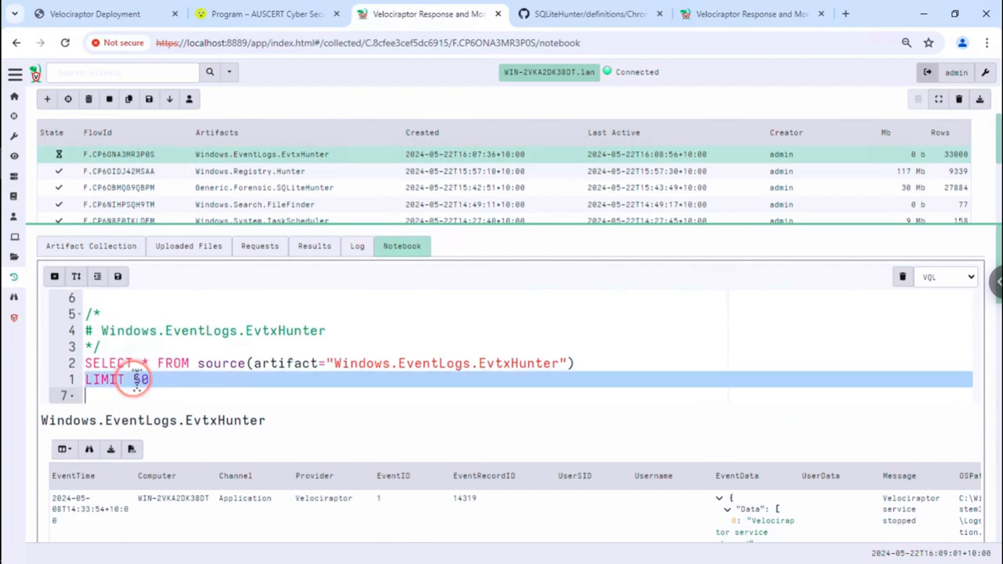
{"action": "key", "text": "ctrl+a"}
{"action": "double_click", "coordinate": [140, 380]}
{"action": "key", "text": "BackSpace"}
{"action": "key", "text": "BackSpace"}
{"action": "key", "text": "BackSpace"}
{"action": "key", "text": "BackSpace"}
{"action": "key", "text": "BackSpace"}
{"action": "key", "text": "BackSpace"}
{"action": "key", "text": "BackSpace"}
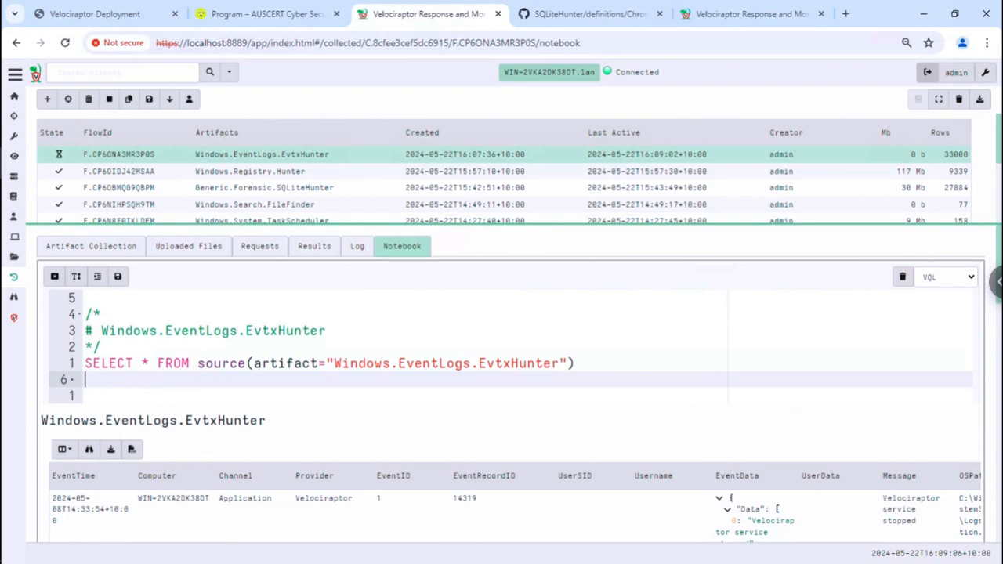
{"action": "left_click", "coordinate": [119, 278]}
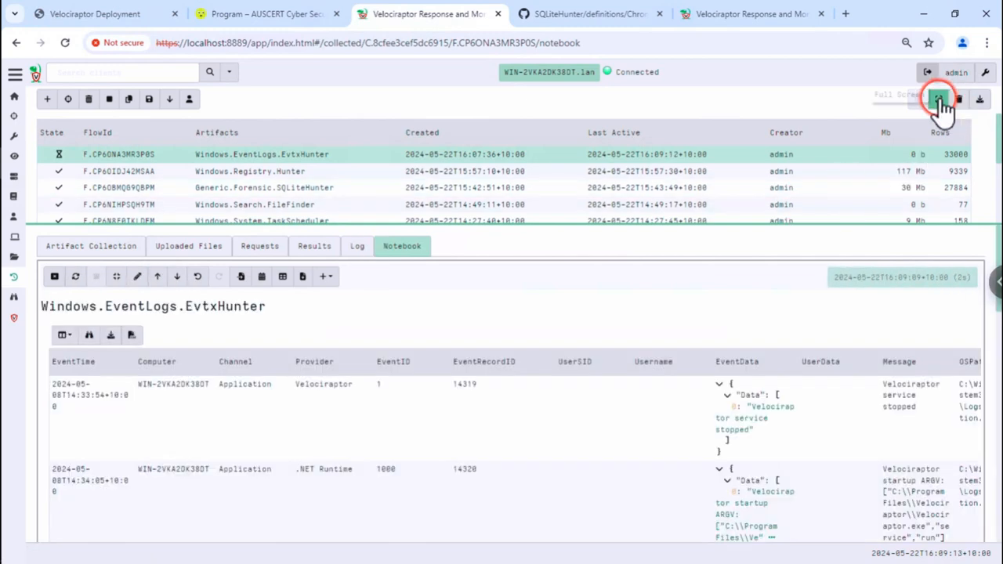
- Show the results full screen, sorted by Provider
{"action": "left_click", "coordinate": [938, 101]}
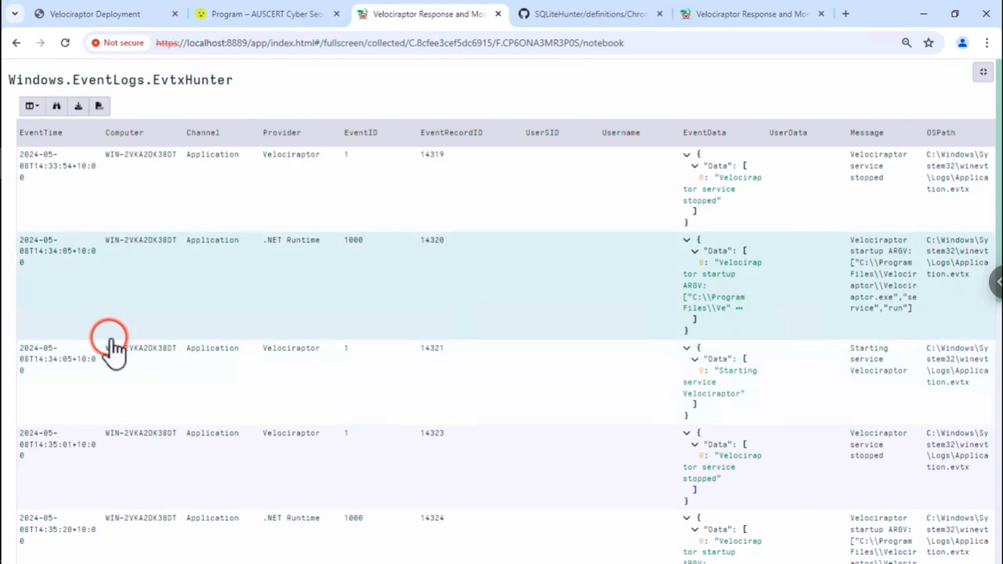
{"action": "left_click", "coordinate": [108, 345]}
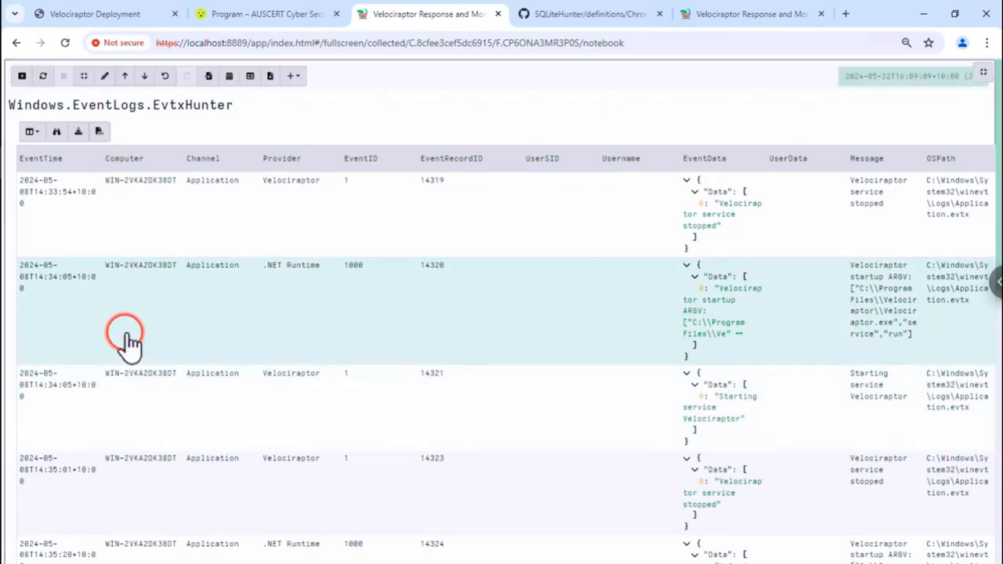
{"action": "left_click", "coordinate": [315, 159]}
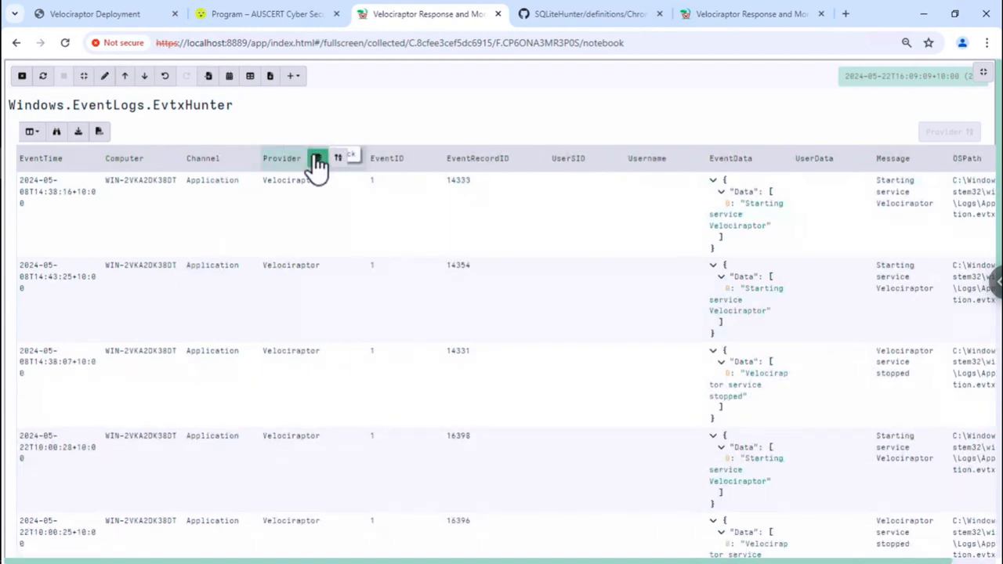
- Stack the results by Provider to check each provider's event count, including Sysmon
{"action": "left_click", "coordinate": [317, 158]}
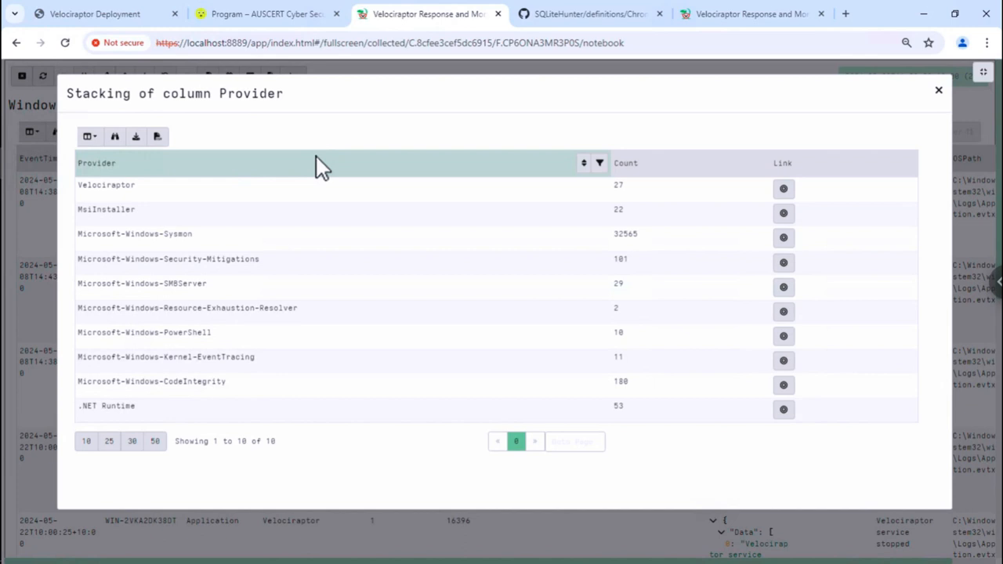
{"action": "left_click", "coordinate": [292, 181]}
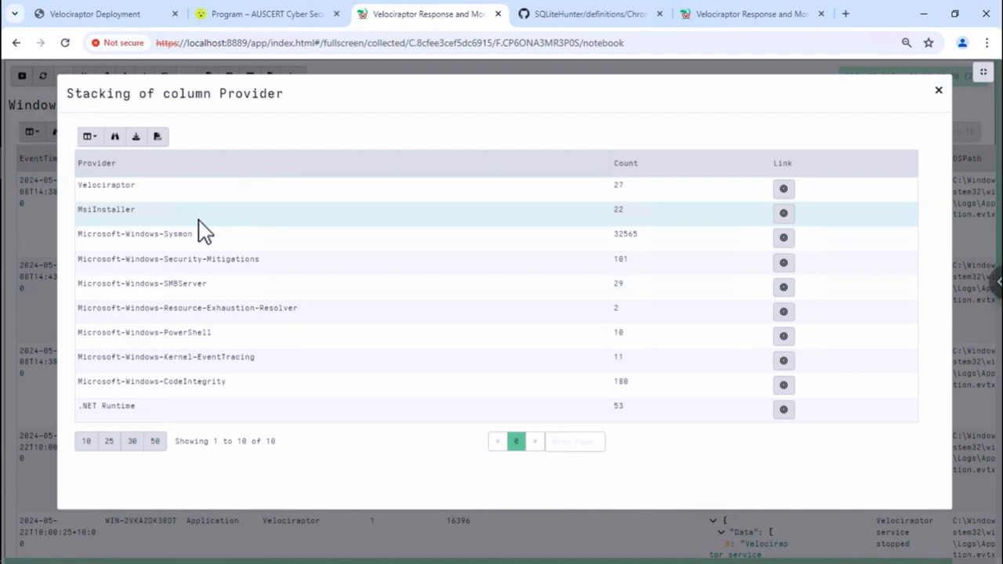
{"action": "left_click", "coordinate": [180, 242]}
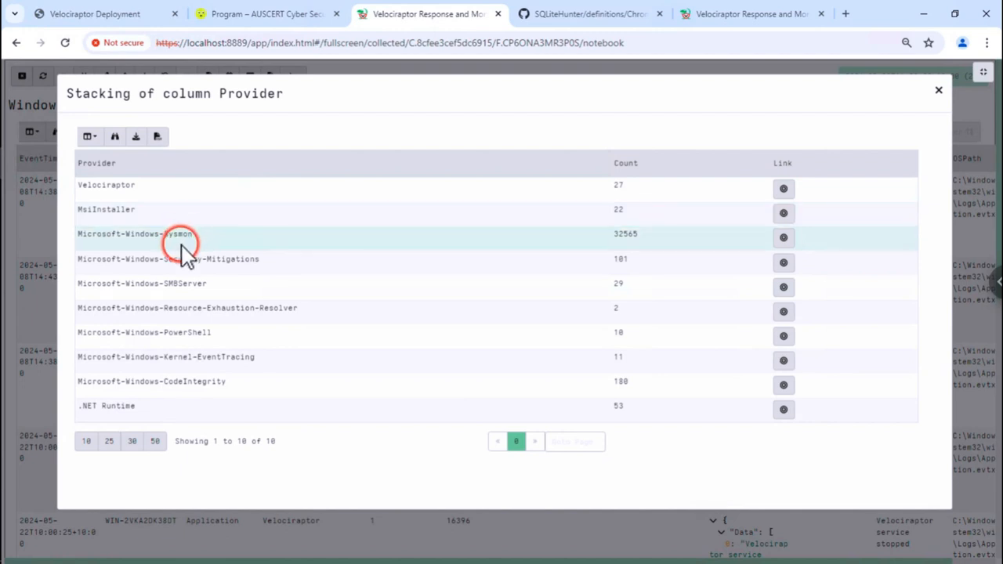
{"action": "double_click", "coordinate": [174, 238]}
{"action": "left_click", "coordinate": [174, 239]}
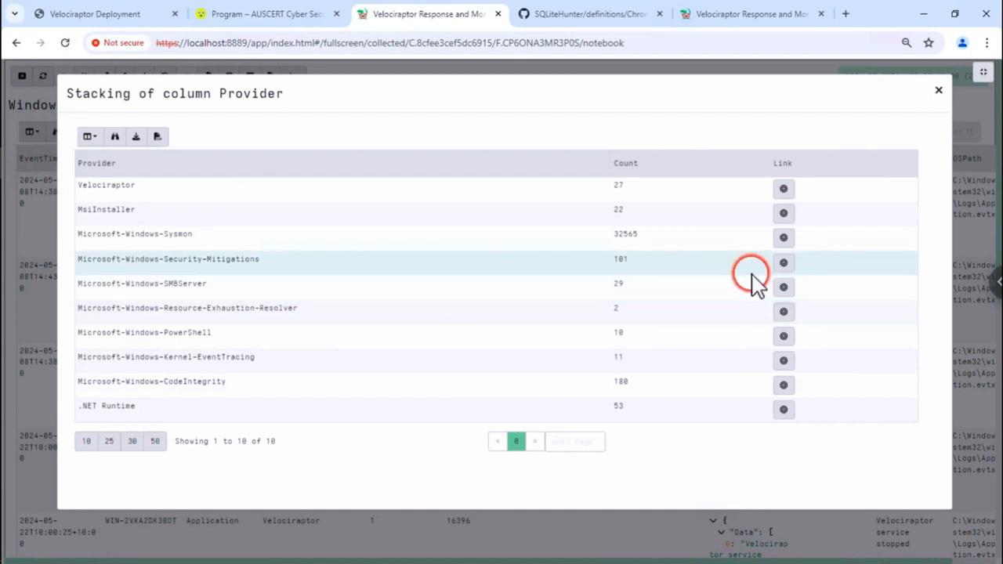
- Filter to Microsoft-Windows-SMBServer events, then to Microsoft-Windows-PowerShell events instead
{"action": "left_click", "coordinate": [783, 287]}
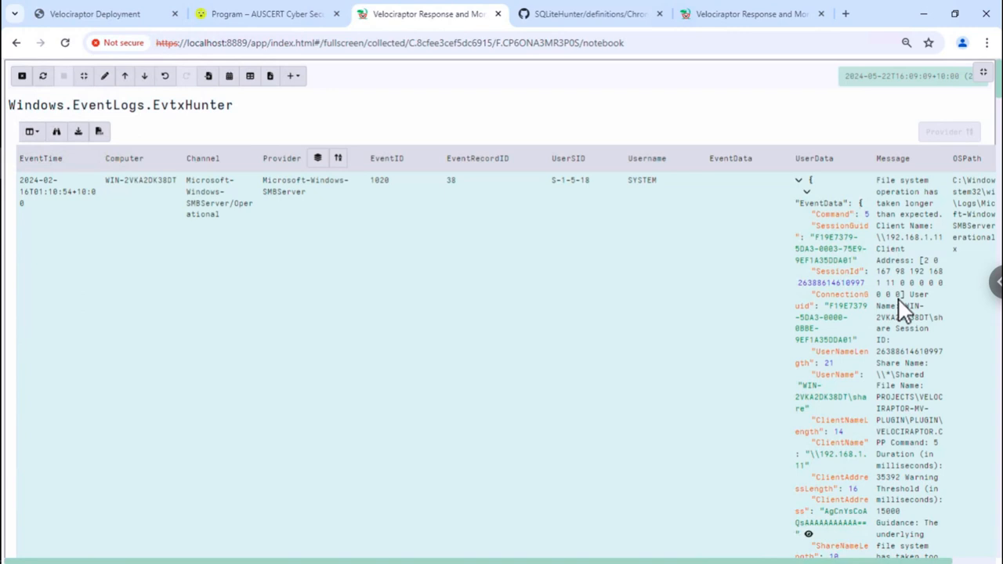
{"action": "left_click", "coordinate": [768, 213]}
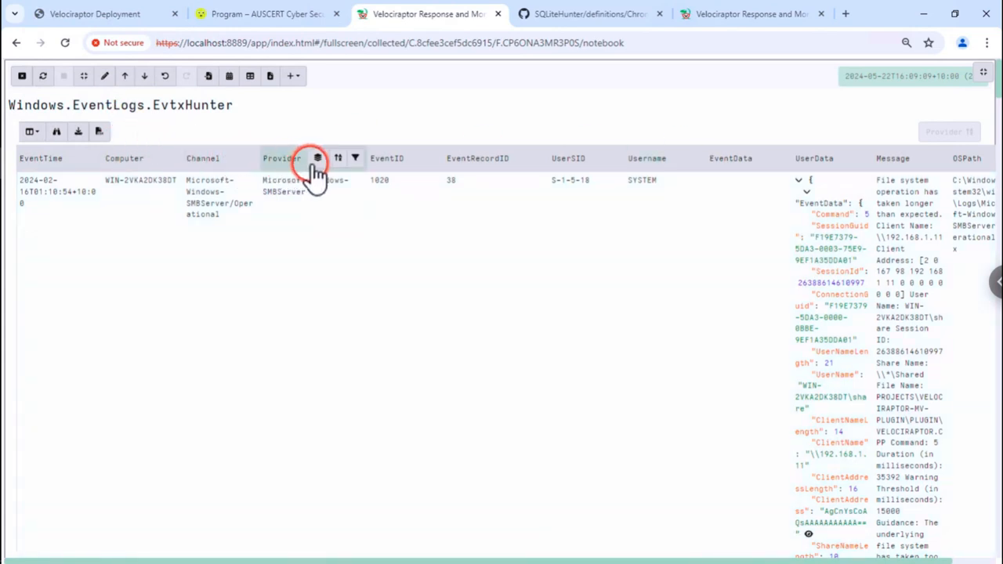
{"action": "left_click", "coordinate": [316, 166]}
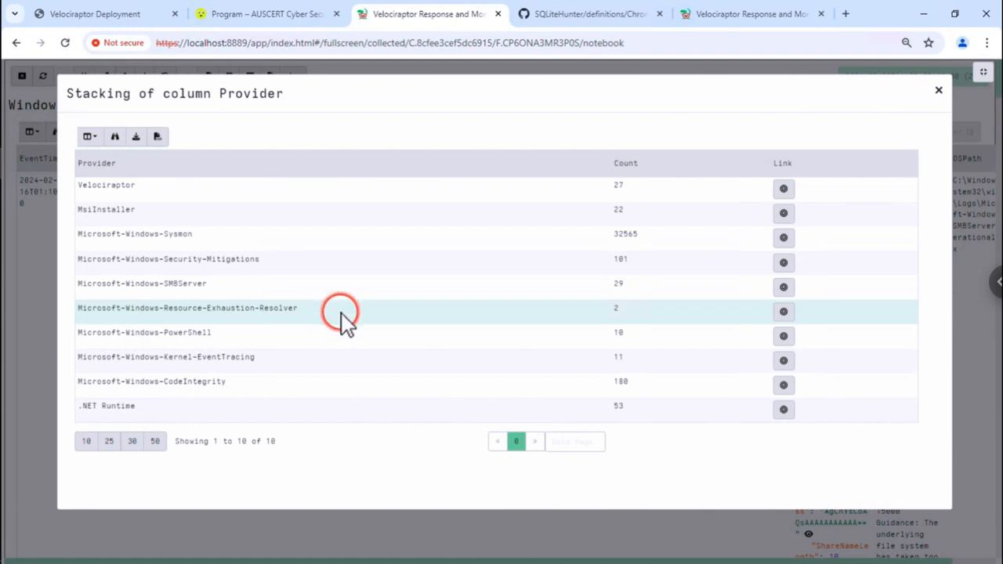
{"action": "left_click", "coordinate": [782, 337]}
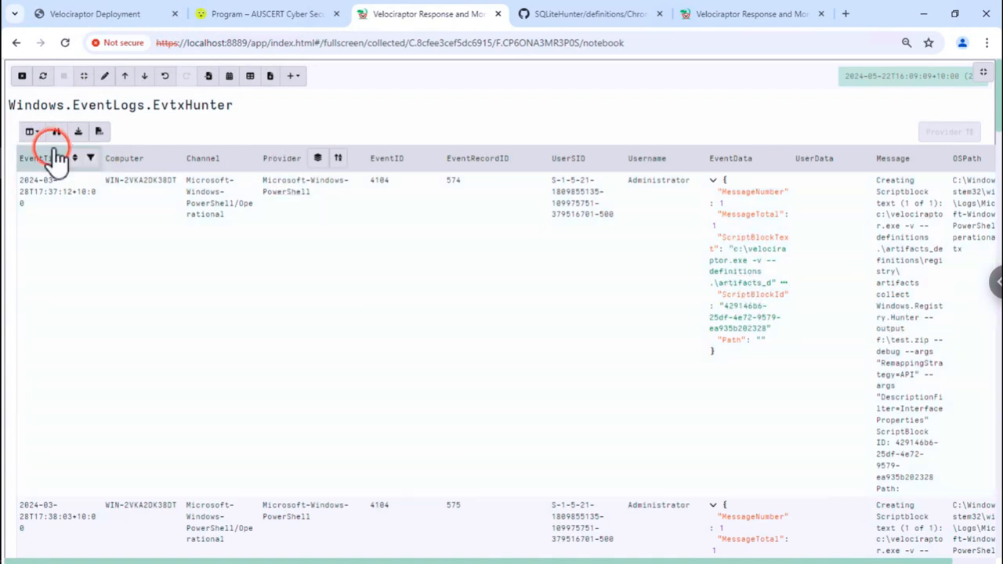
{"action": "left_click", "coordinate": [32, 133]}
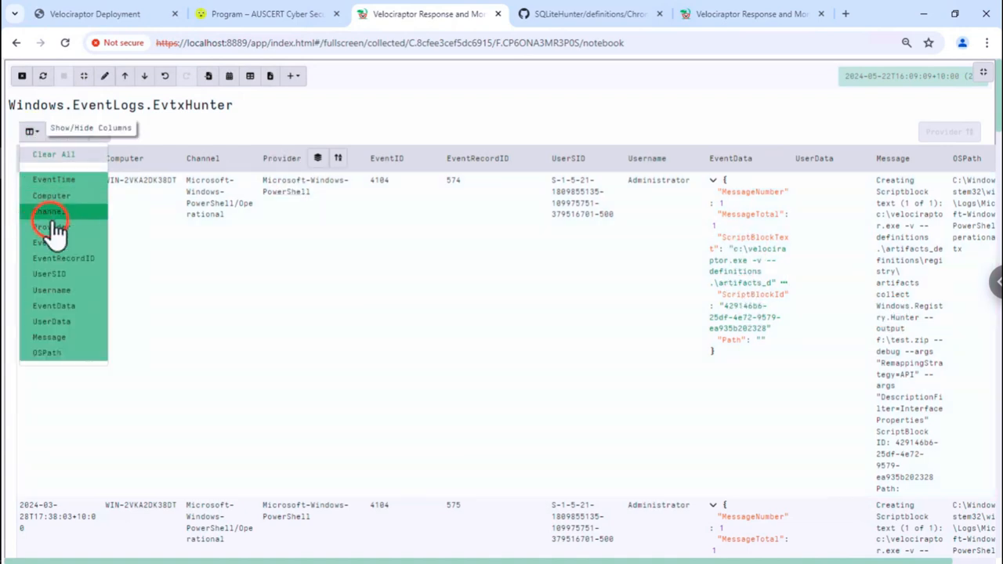
- Hide all table columns except Provider and EventData
{"action": "left_click", "coordinate": [62, 163]}
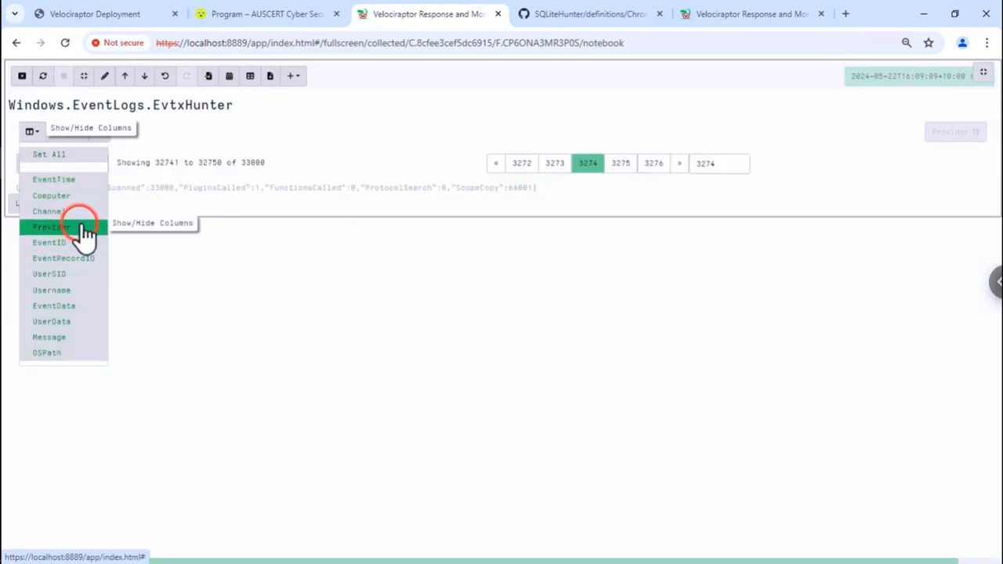
{"action": "left_click", "coordinate": [79, 227]}
{"action": "left_click", "coordinate": [79, 243]}
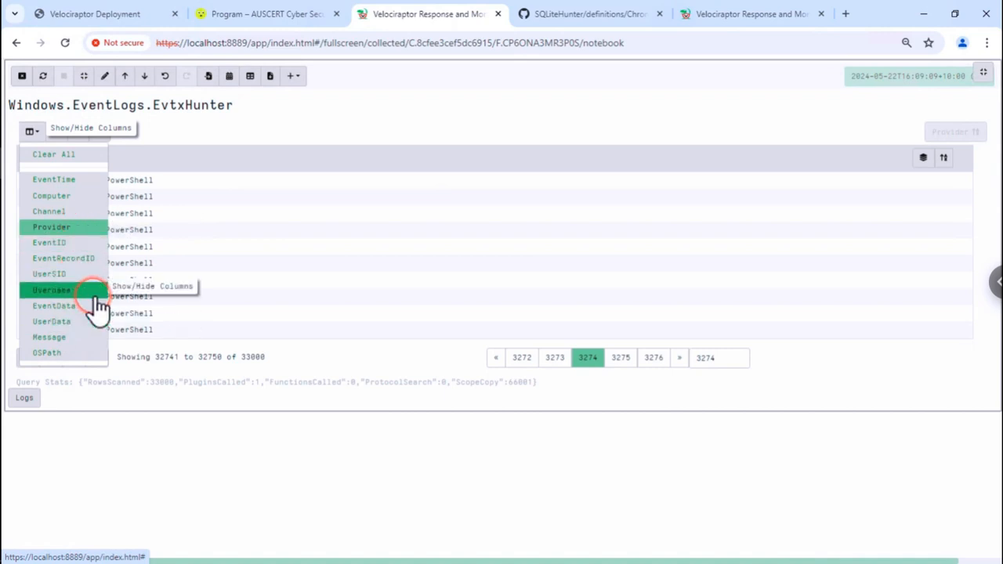
{"action": "left_click", "coordinate": [92, 291]}
{"action": "left_click", "coordinate": [86, 291]}
{"action": "left_click", "coordinate": [83, 309]}
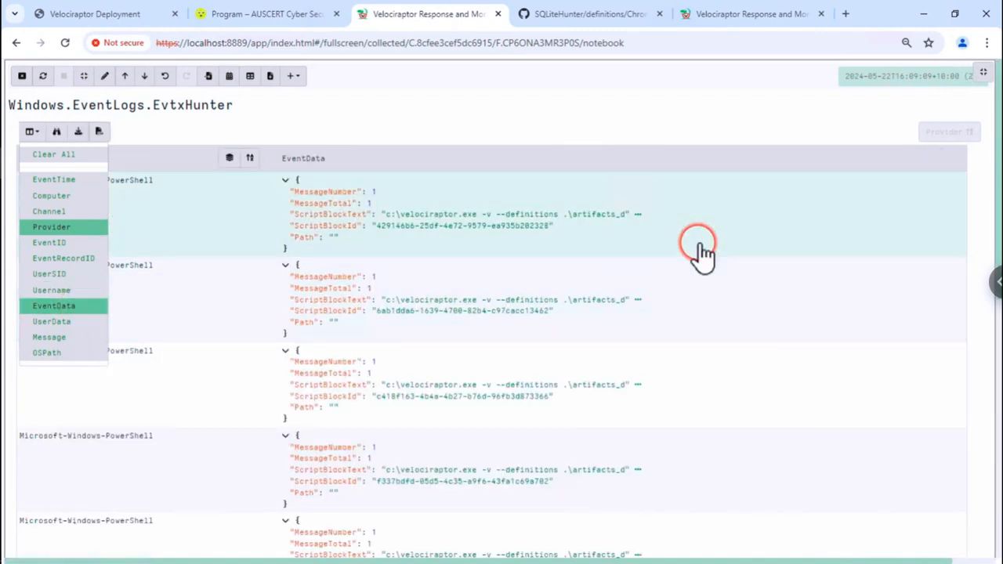
{"action": "left_click", "coordinate": [698, 253]}
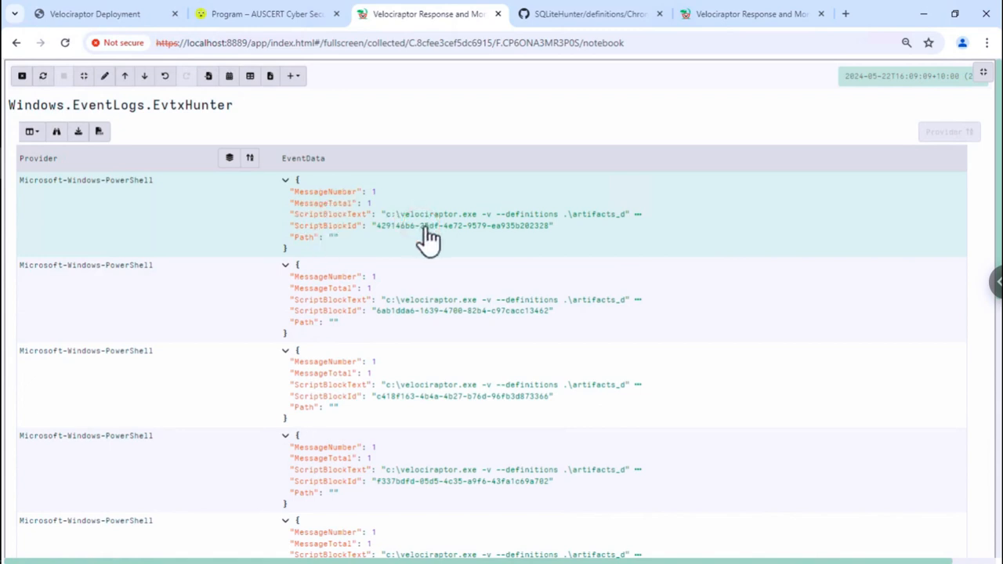
- Expand the first row's full ScriptBlockText and recheck the Provider counts
{"action": "left_click", "coordinate": [612, 219]}
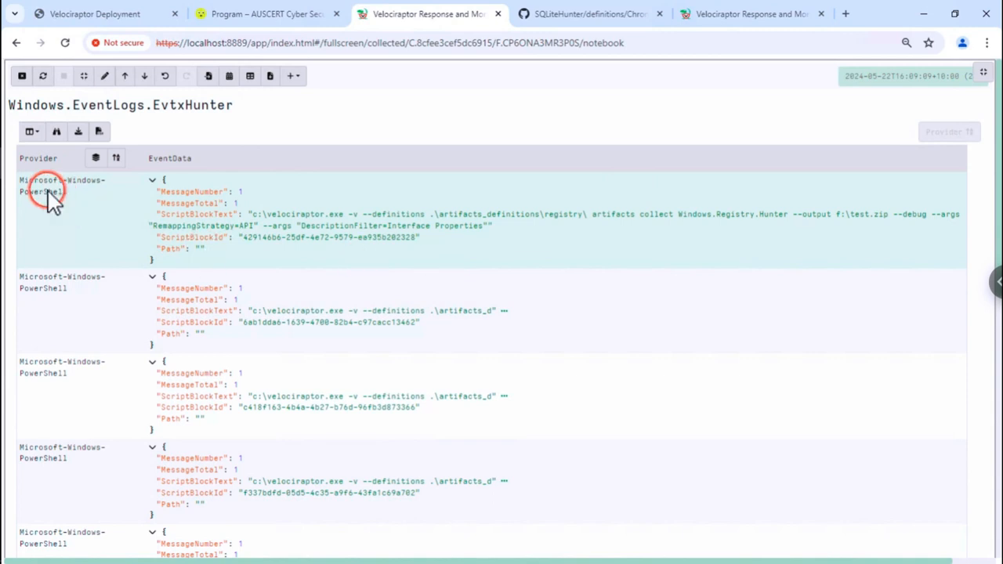
{"action": "left_click", "coordinate": [93, 159]}
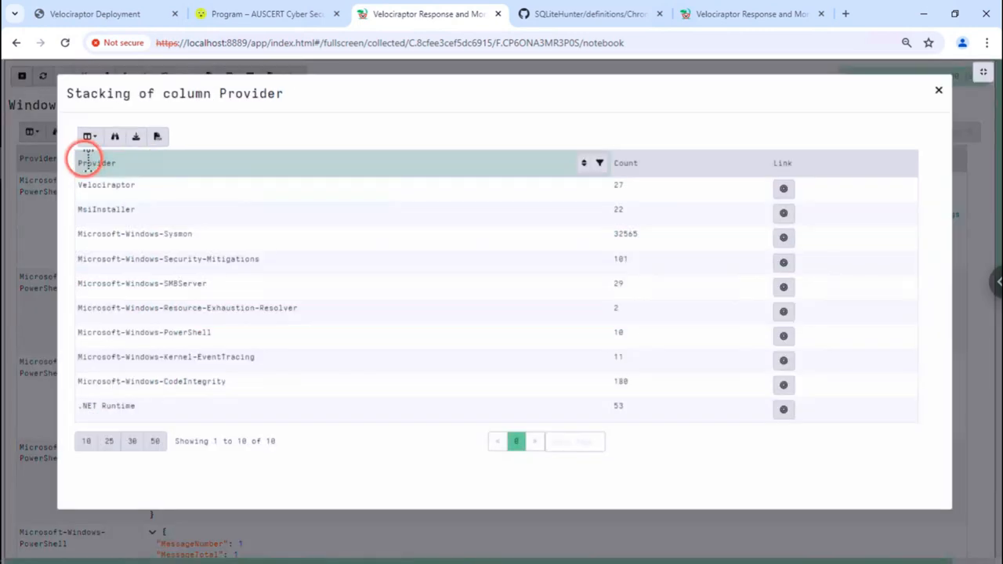
{"action": "left_click", "coordinate": [41, 210]}
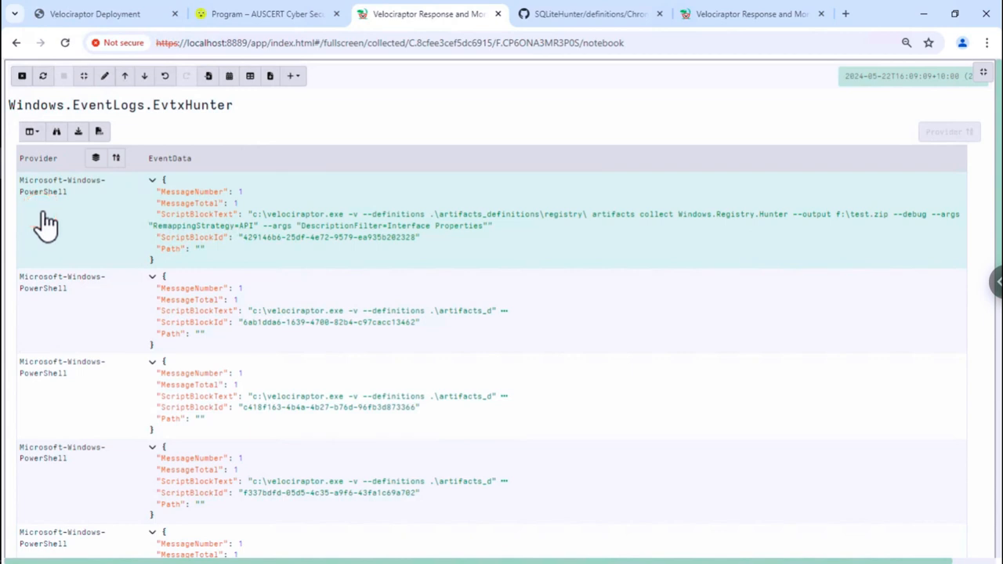
{"action": "left_click_drag", "start_coordinate": [95, 211], "coordinate": [169, 221]}
- Add a WHERE Provider =~ "Powershell" filter line to the notebook query
{"action": "left_click", "coordinate": [105, 77]}
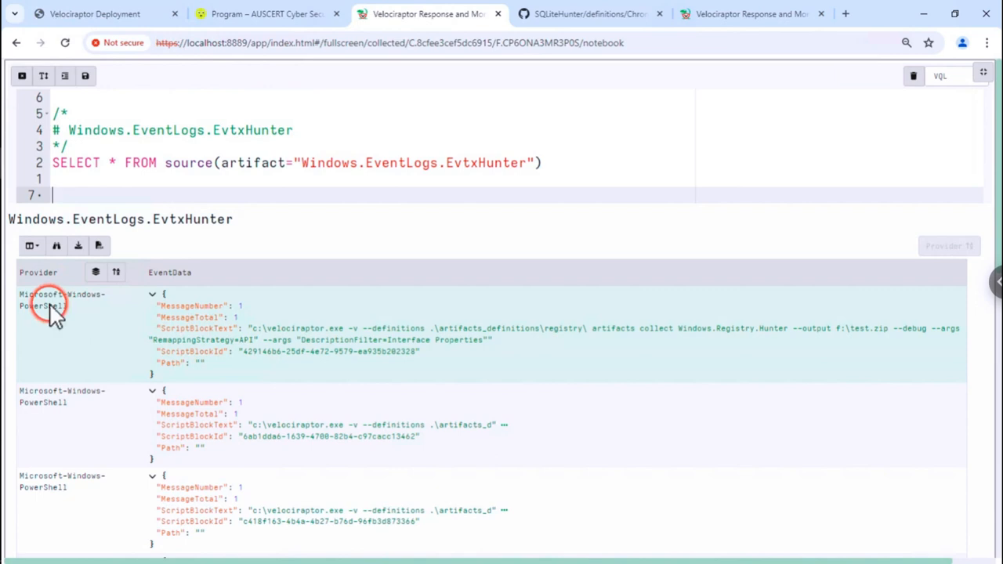
{"action": "left_click", "coordinate": [145, 179]}
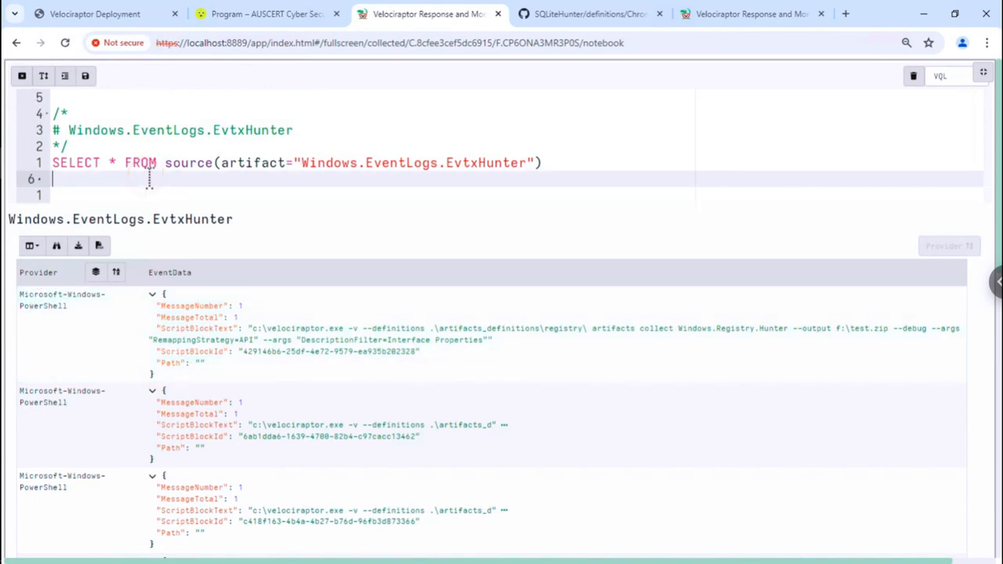
{"action": "key", "text": "Up"}
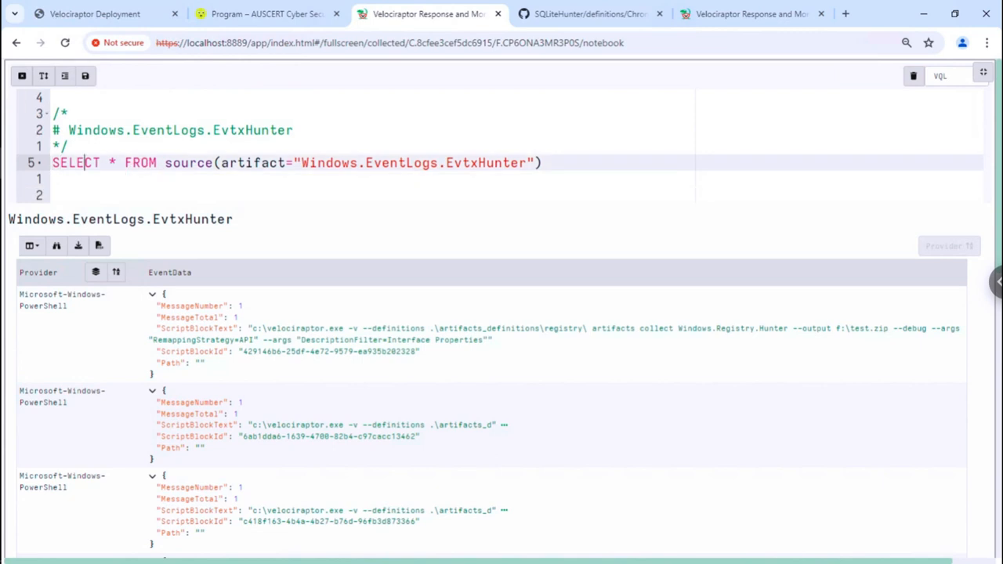
{"action": "key", "text": "Down"}
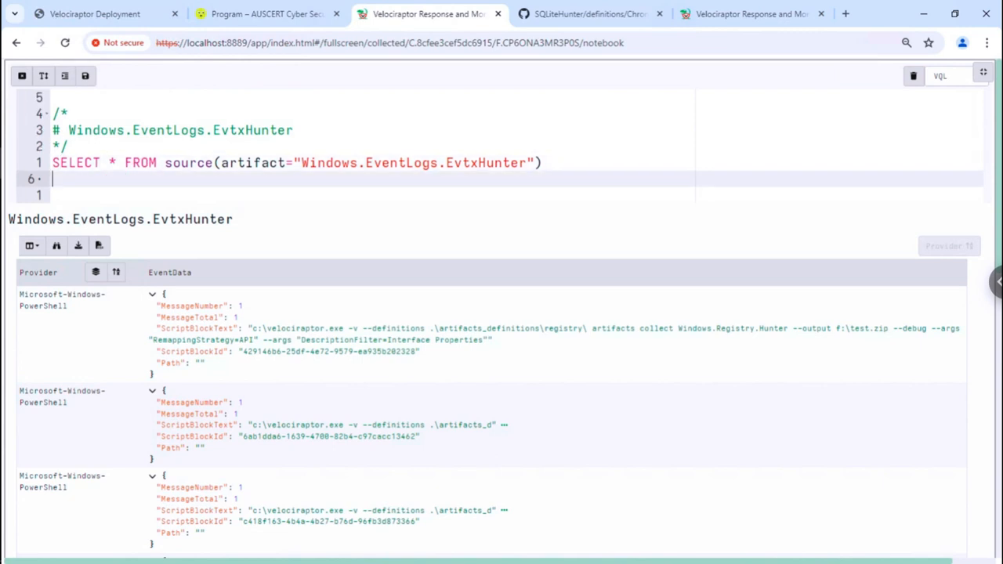
{"action": "type", "text": "WHERE Pro"}
{"action": "key", "text": "Return"}
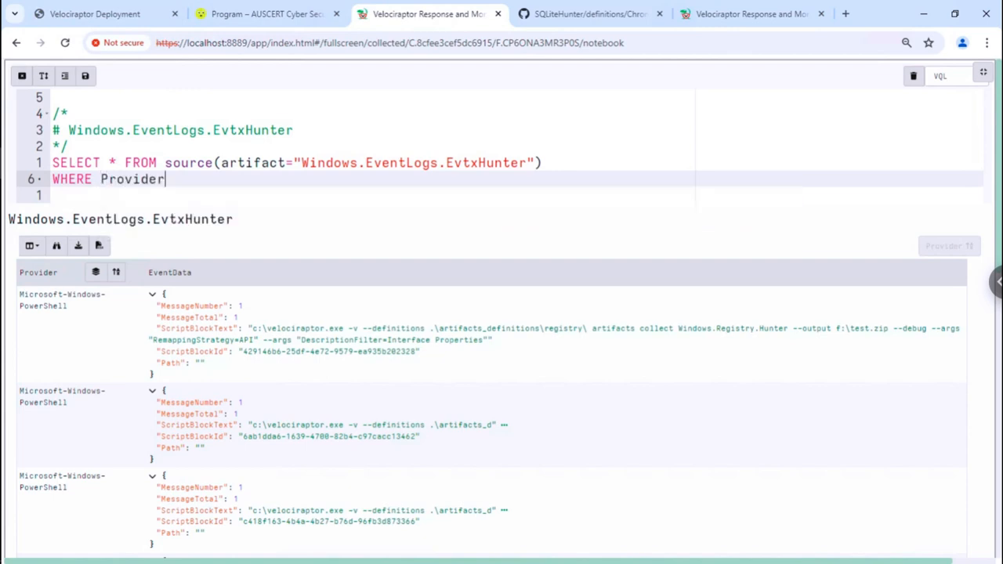
{"action": "type", "text": "=~ \"Powershell"}
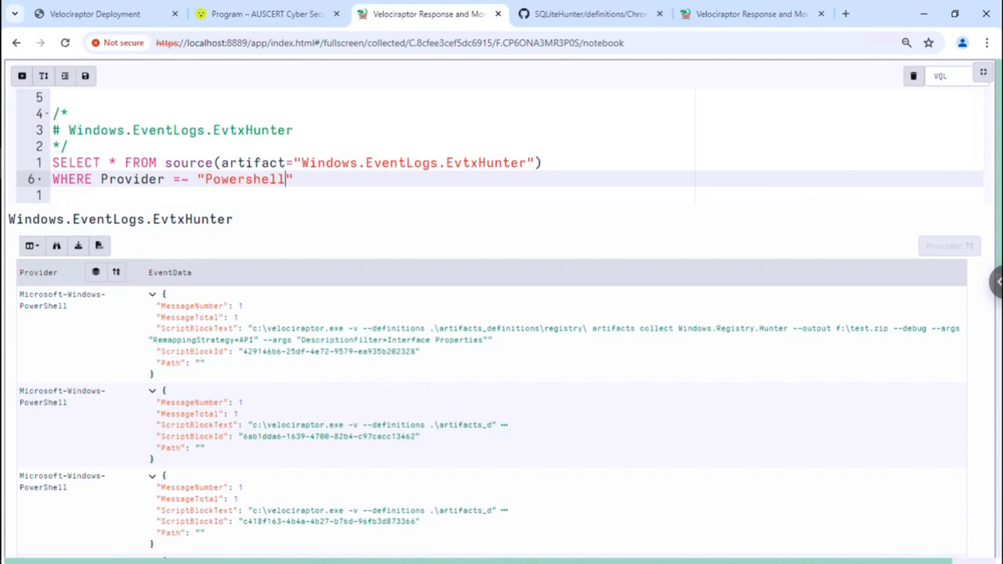
- Replace * with Provider, EventData, move FROM to its own line, and rerun
{"action": "key", "text": "Up"}
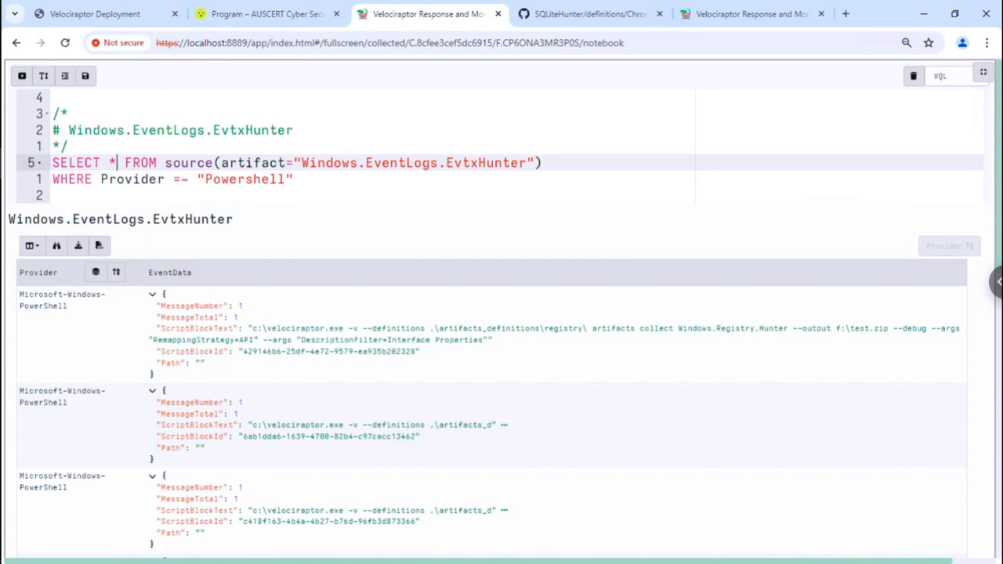
{"action": "key", "text": "BackSpace"}
{"action": "type", "text": "Provider, "}
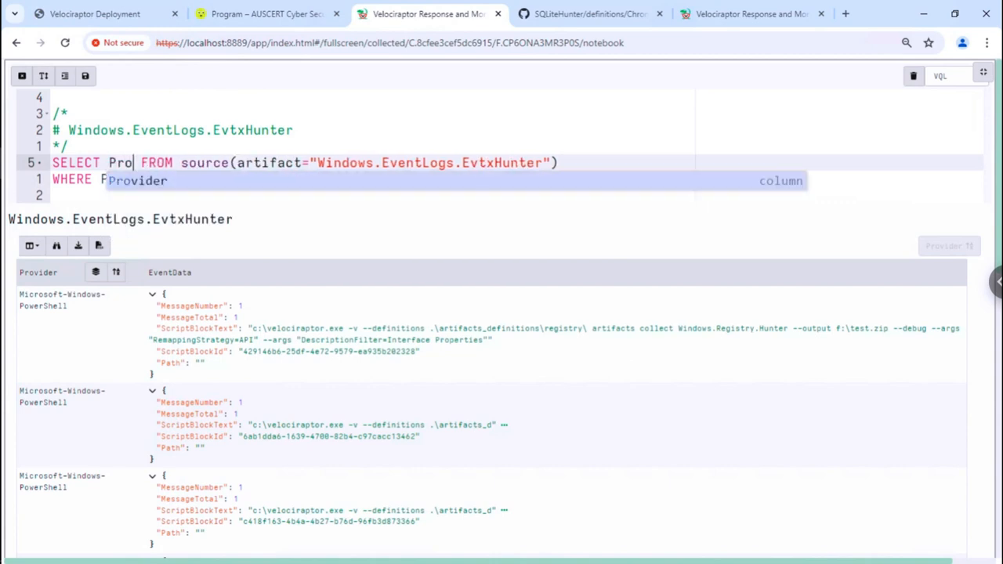
{"action": "type", "text": "EventTime"}
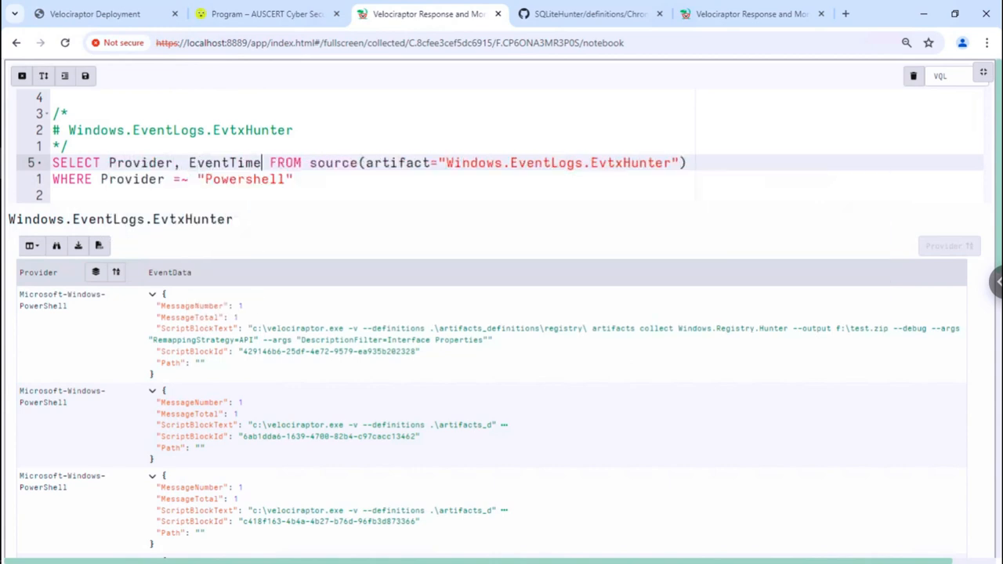
{"action": "key", "text": "BackSpace"}
{"action": "key", "text": "BackSpace"}
{"action": "key", "text": "BackSpace"}
{"action": "key", "text": "BackSpace"}
{"action": "type", "text": "D"}
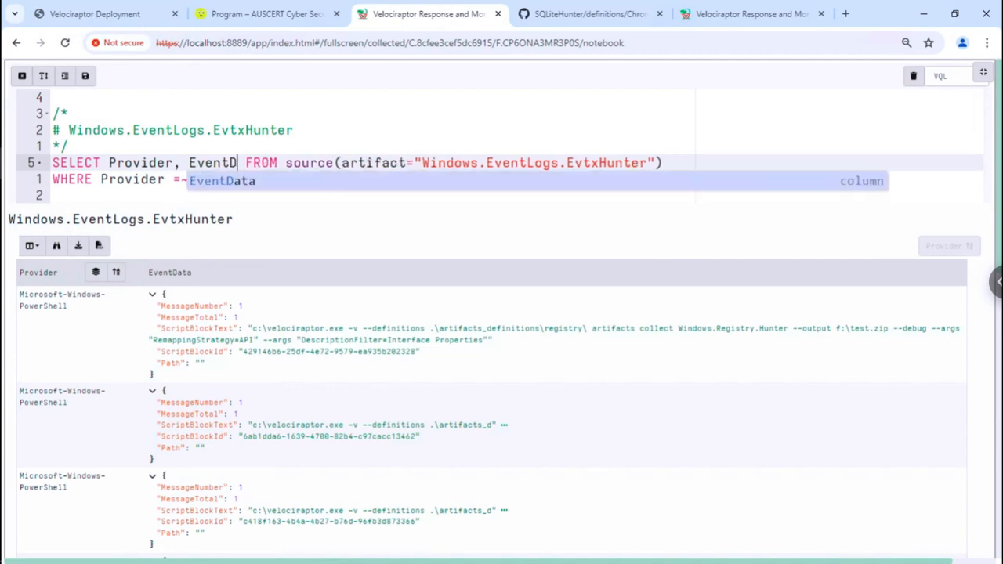
{"action": "key", "text": "Return"}
{"action": "key", "text": "Right"}
{"action": "key", "text": "Return"}
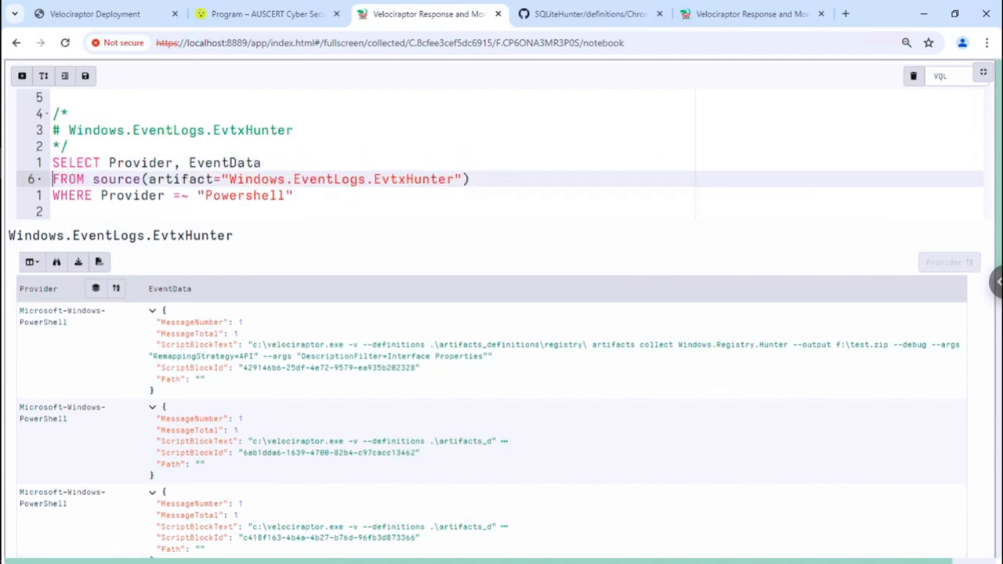
{"action": "key", "text": "ctrl+Return"}
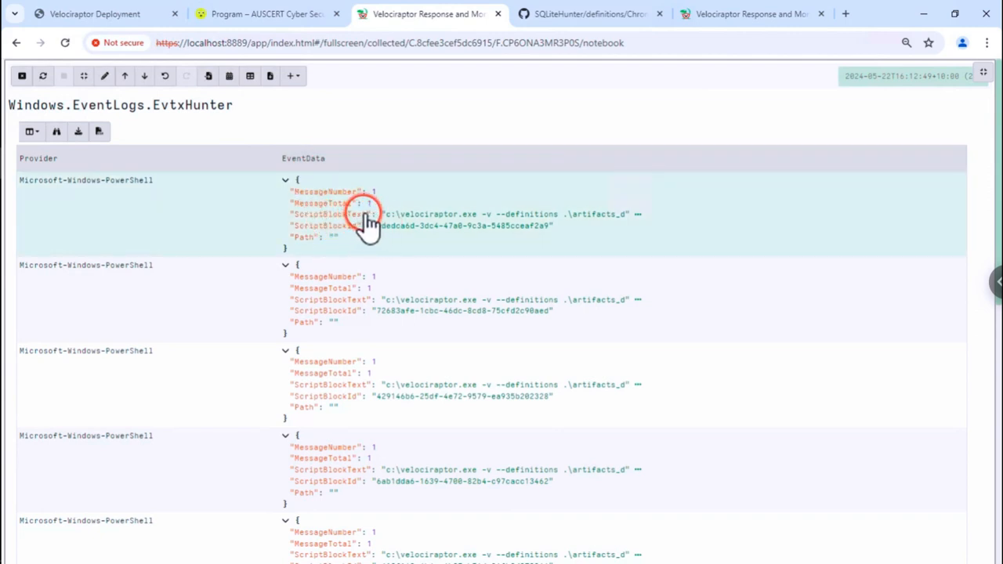
- Change the SELECT to EventData.ScriptBlockText AS Text and save to rerun the query
{"action": "left_click", "coordinate": [382, 220]}
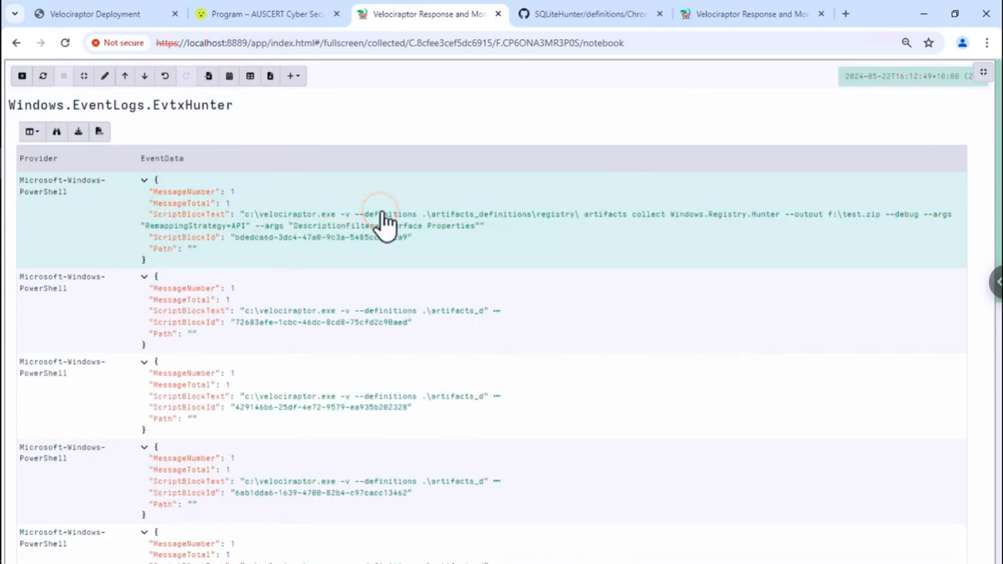
{"action": "left_click", "coordinate": [105, 76]}
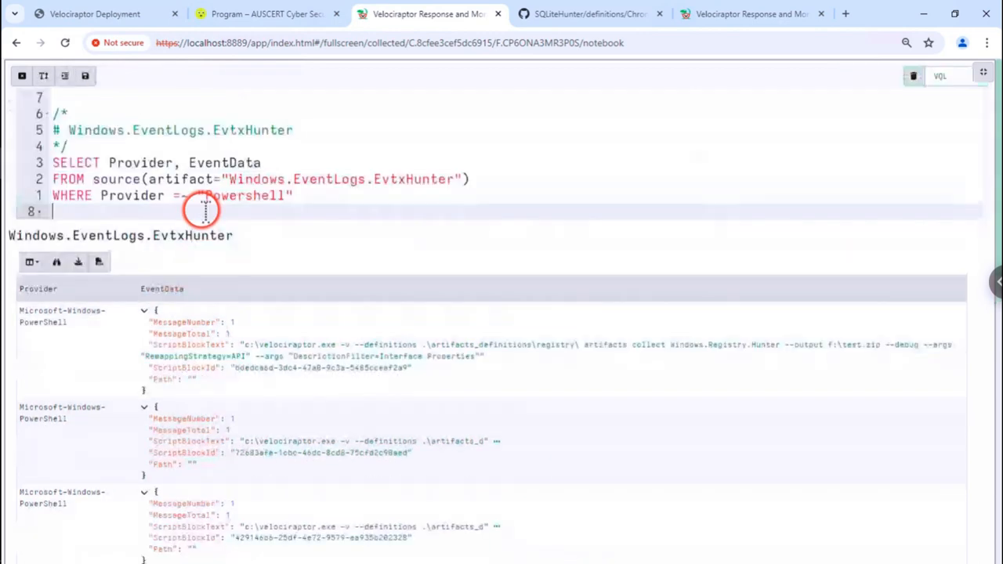
{"action": "left_click", "coordinate": [283, 159]}
{"action": "type", "text": "."}
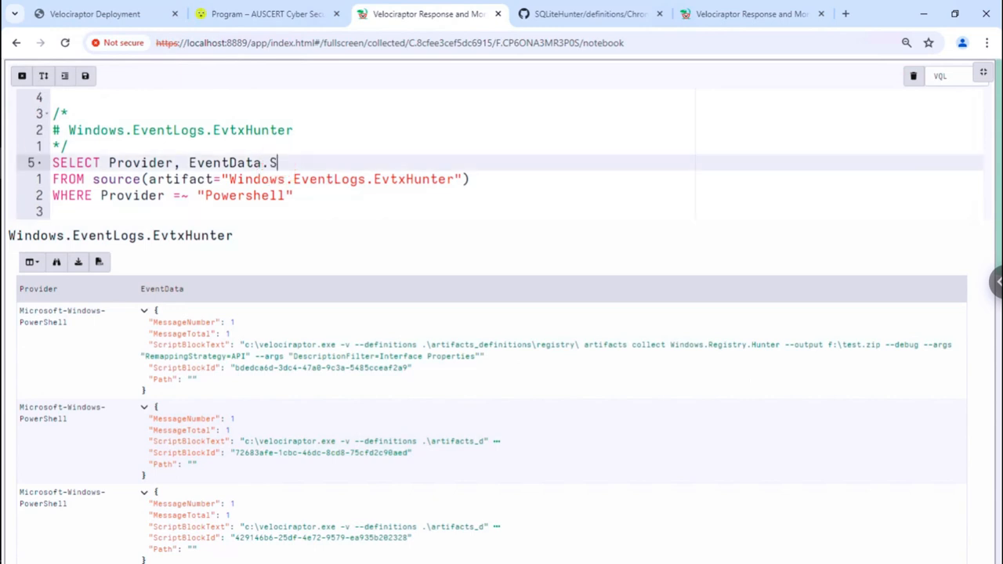
{"action": "type", "text": "ScriptBlockT"}
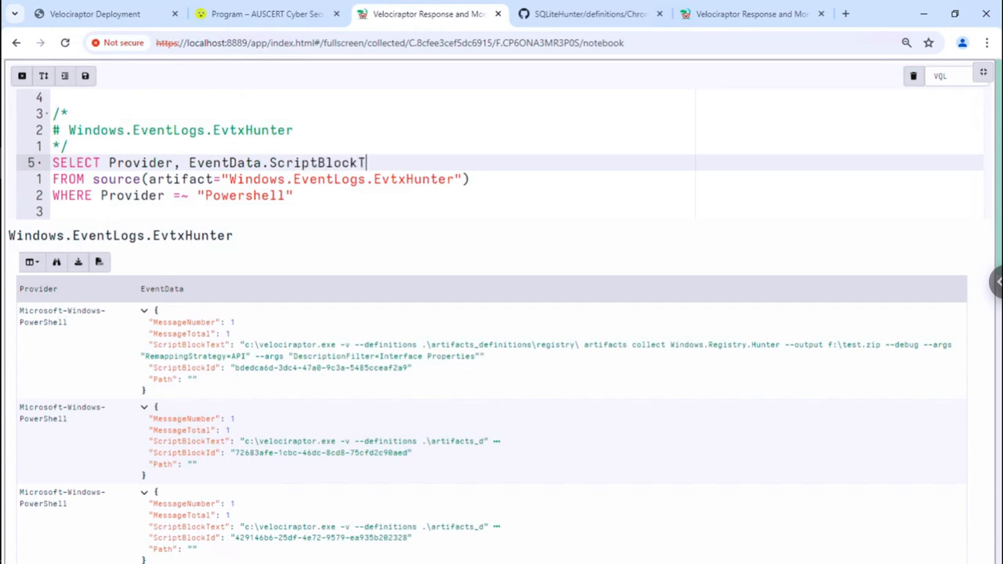
{"action": "type", "text": "ext AS Text"}
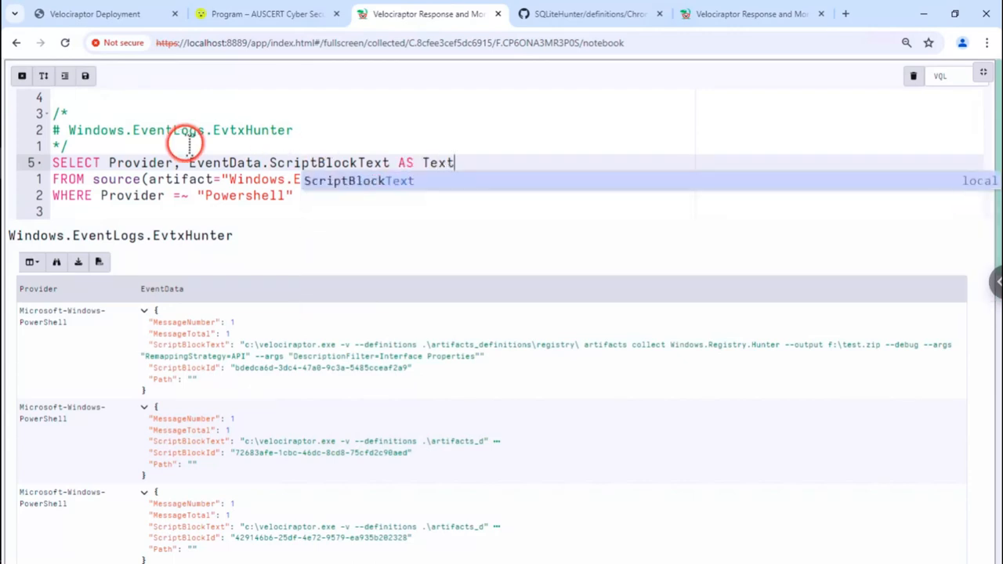
{"action": "left_click", "coordinate": [87, 76]}
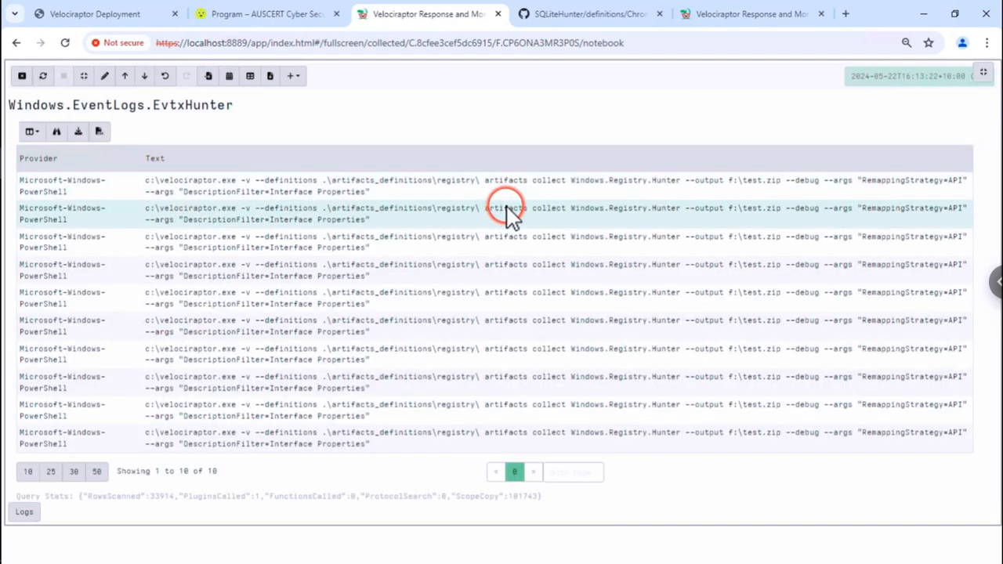
- Sort by the Text column and review stacked counts showing one command 10 times
{"action": "mouse_move", "coordinate": [930, 169]}
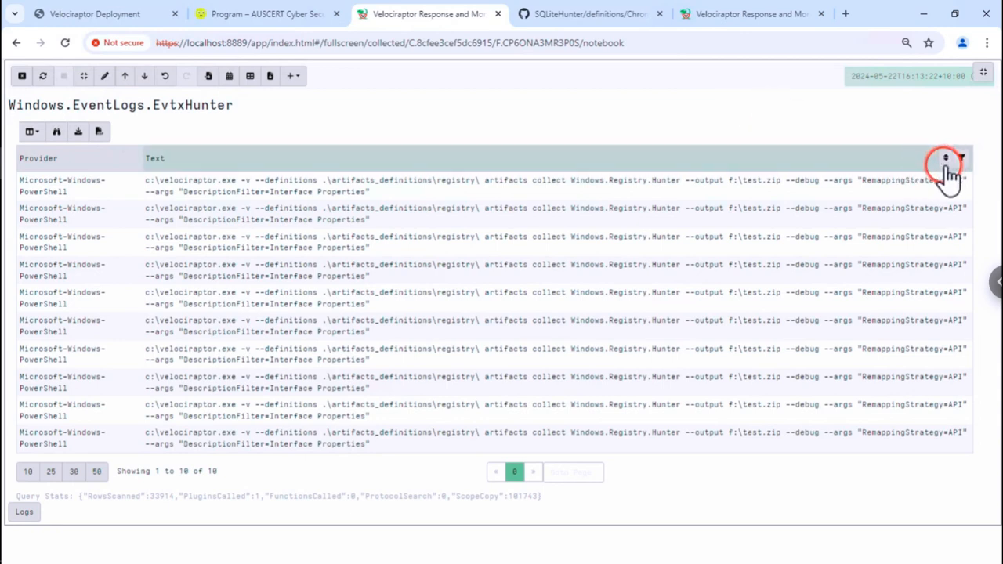
{"action": "left_click", "coordinate": [944, 164]}
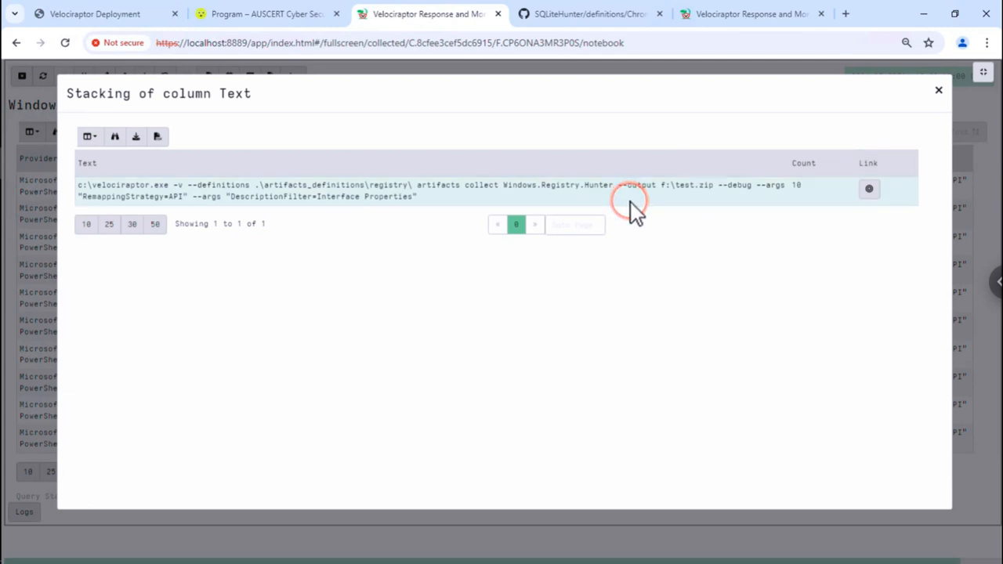
{"action": "left_click", "coordinate": [938, 91]}
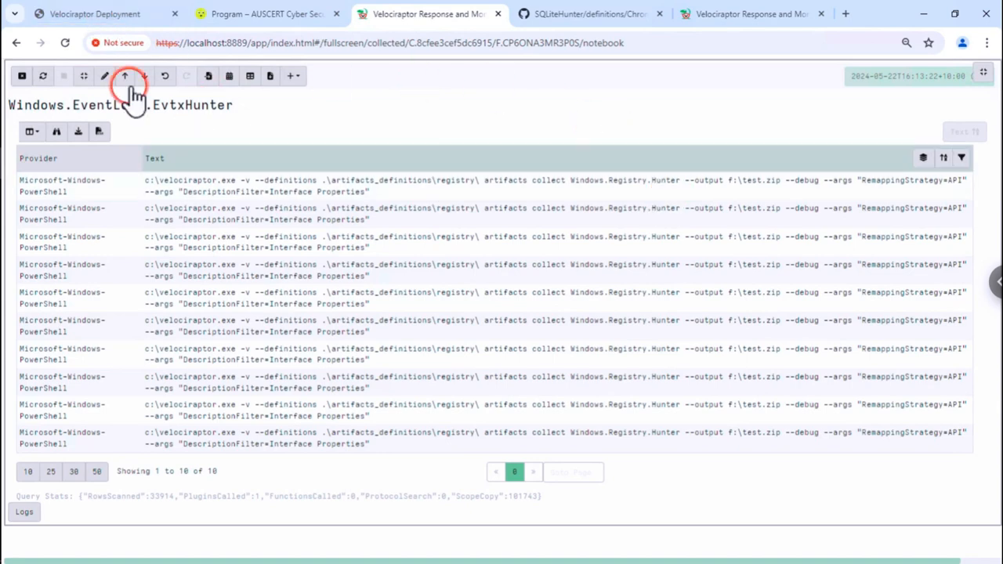
{"action": "left_click", "coordinate": [105, 76]}
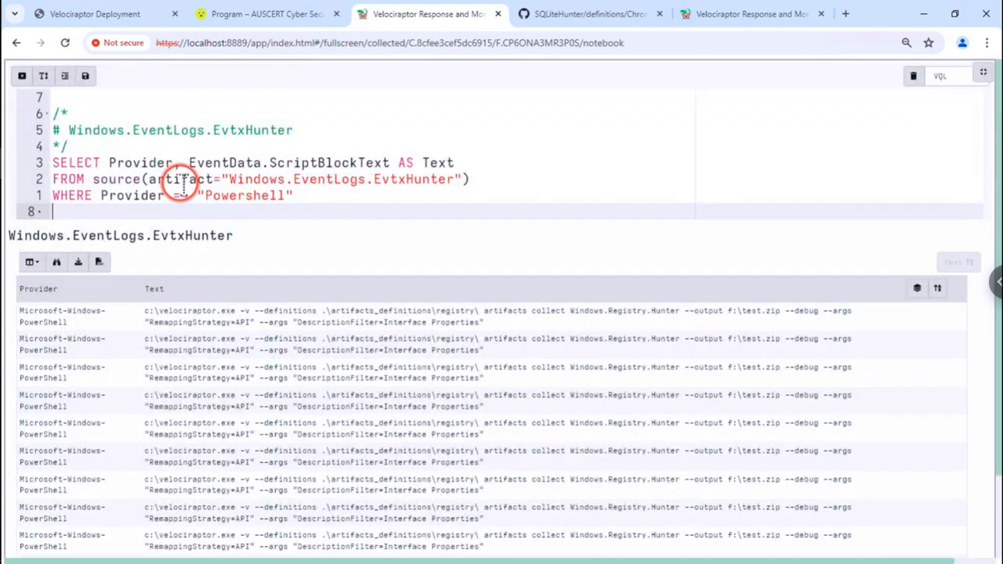
{"action": "left_click", "coordinate": [363, 194]}
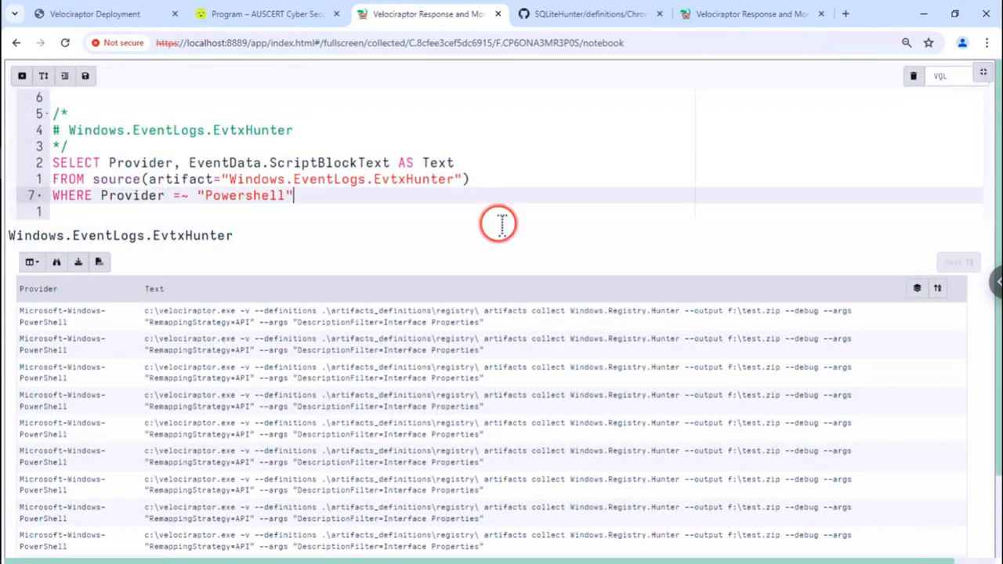
{"action": "left_click", "coordinate": [915, 290]}
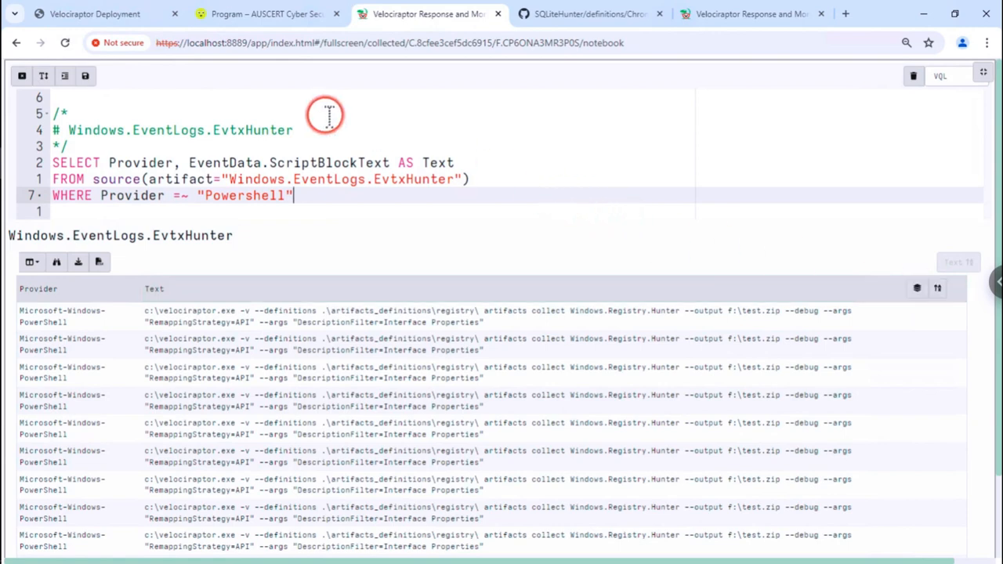
{"action": "left_click", "coordinate": [22, 76]}
{"action": "left_click", "coordinate": [74, 16]}
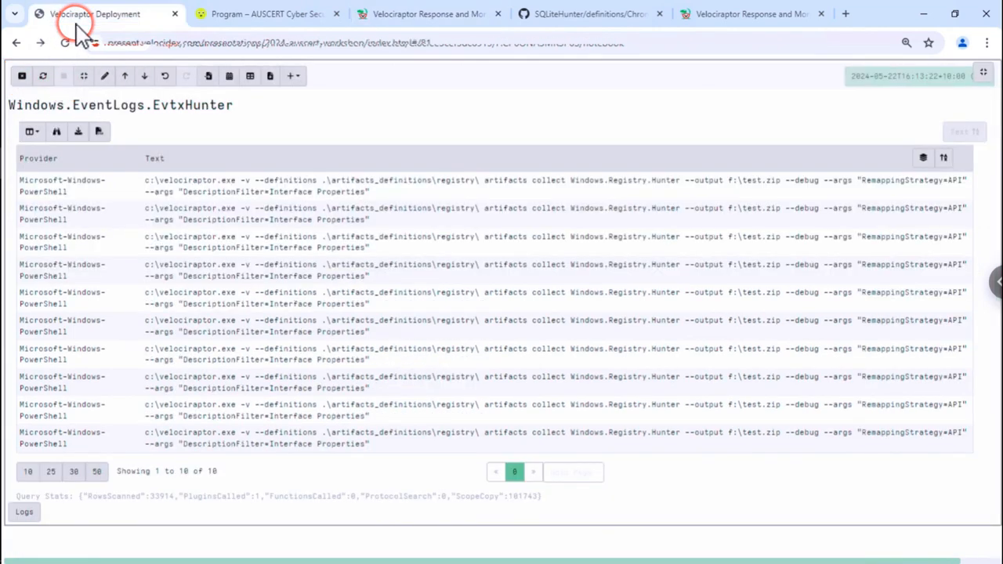
- Page through the Evtx Hunter slides past clean-up and stacking to slide 86 on critical events
{"action": "left_click", "coordinate": [355, 265]}
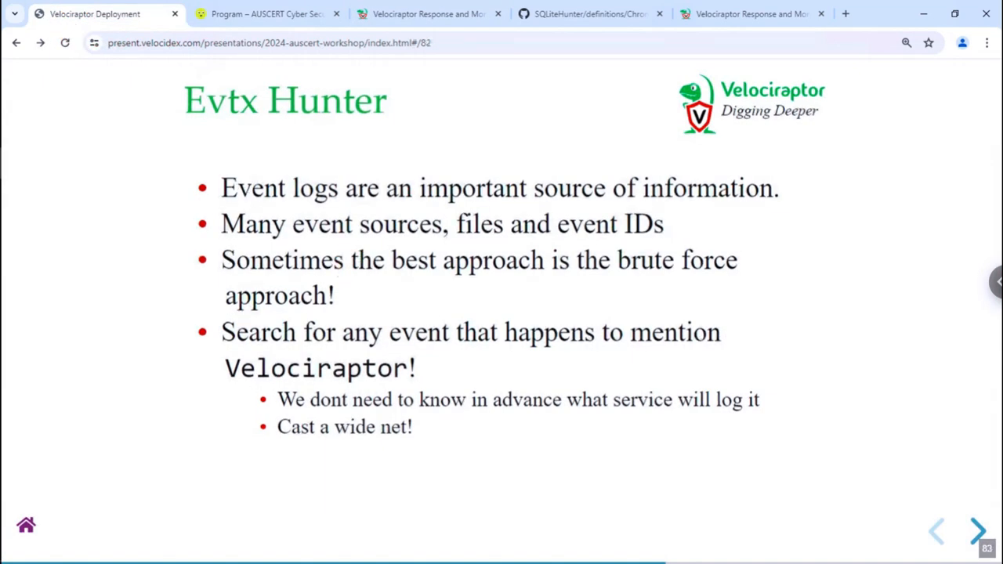
{"action": "left_click", "coordinate": [356, 270]}
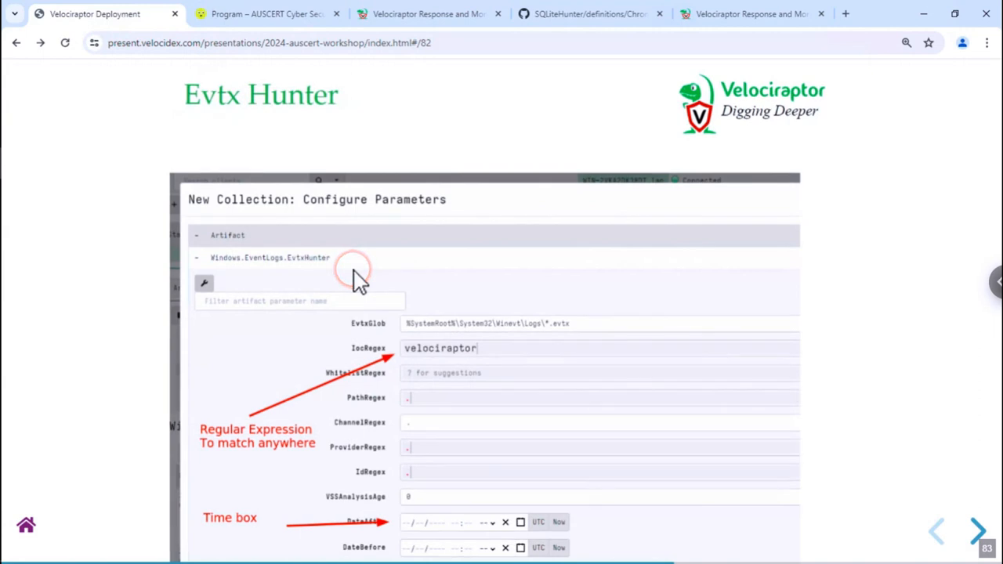
{"action": "left_click", "coordinate": [356, 280]}
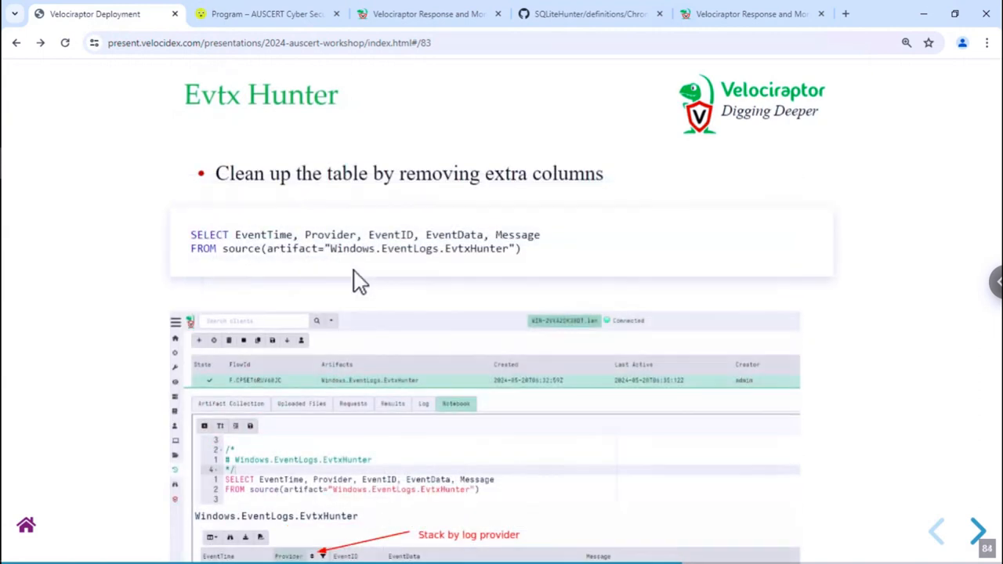
{"action": "left_click", "coordinate": [347, 279]}
{"action": "left_click", "coordinate": [354, 282]}
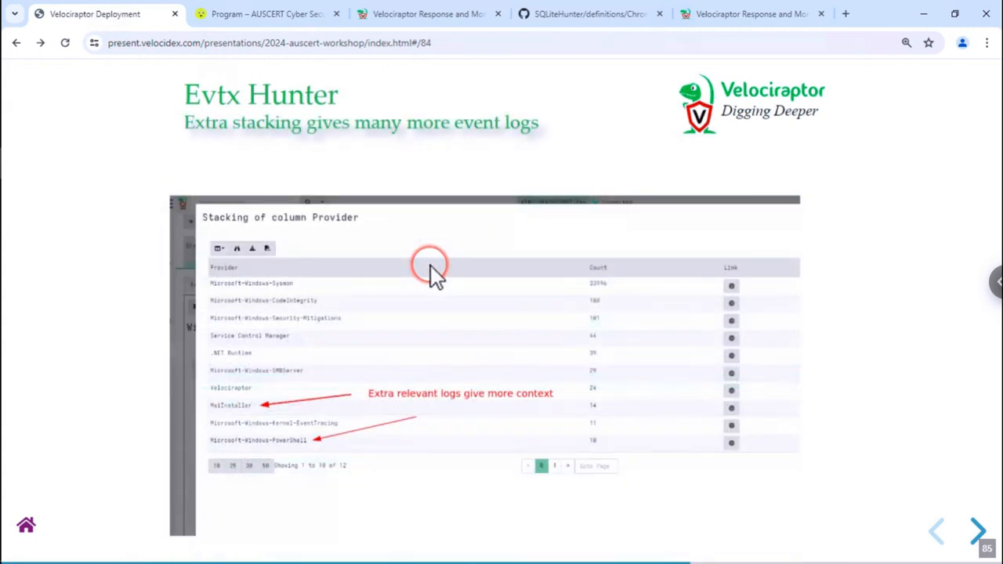
{"action": "left_click", "coordinate": [330, 271]}
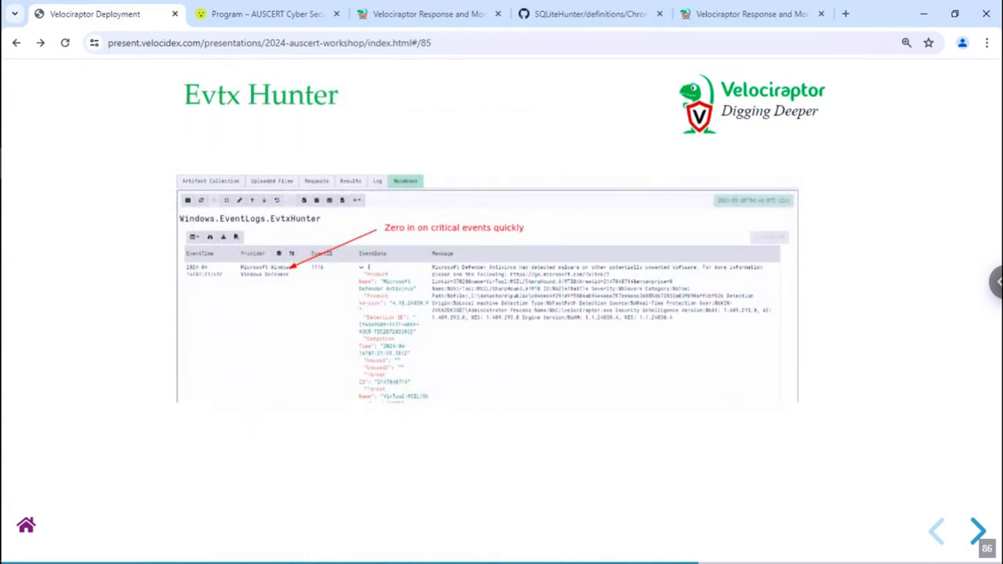
{"action": "left_click", "coordinate": [329, 278]}
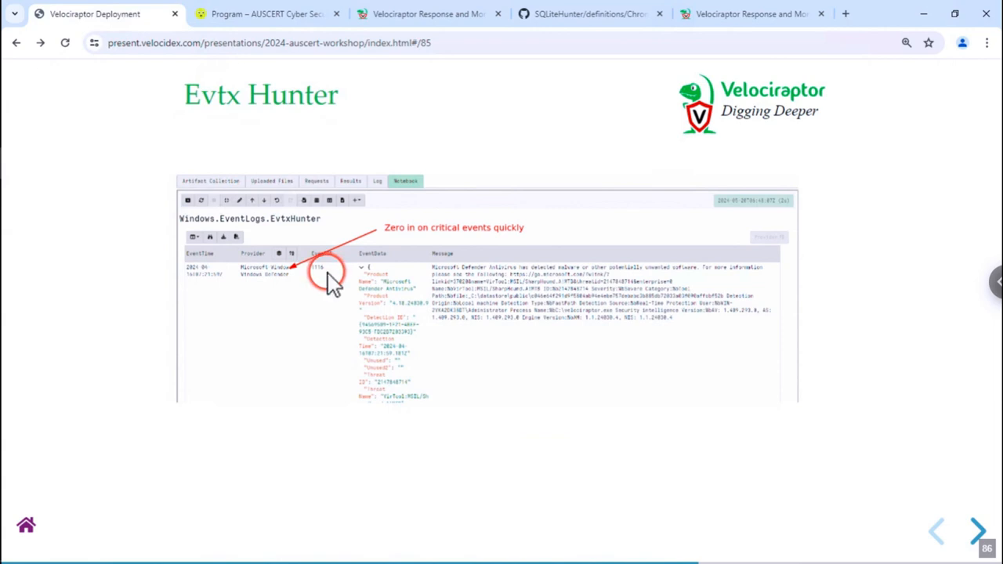
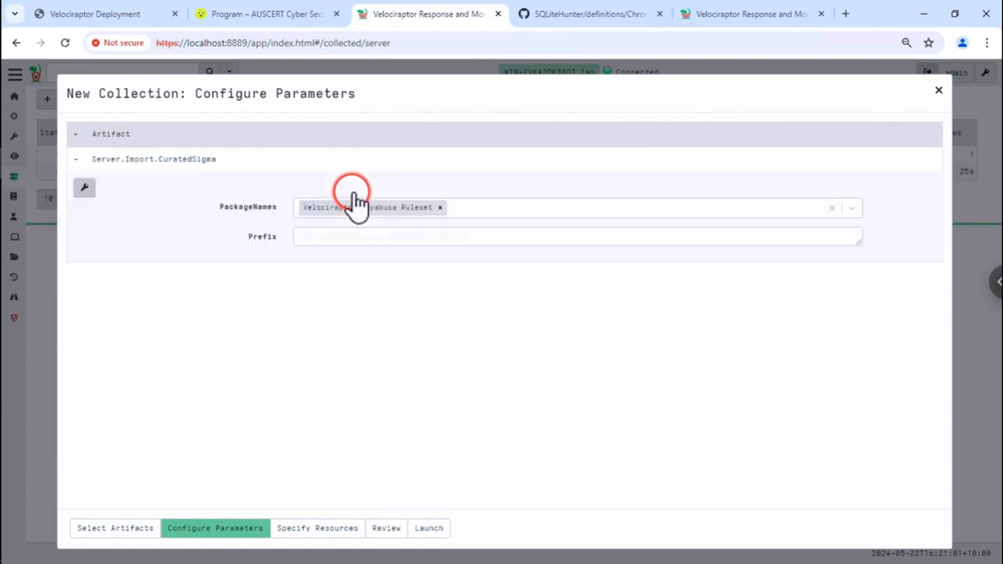
- Launch the CuratedSigma import with the Hayabusa ruleset, then open client WIN-2VKA2DK38DT's overview
{"action": "left_click", "coordinate": [478, 210]}
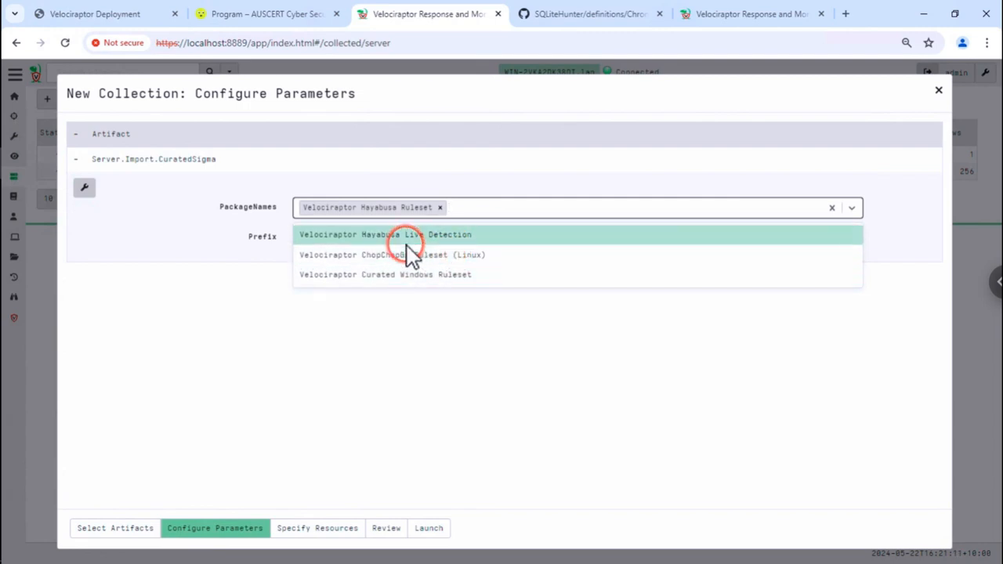
{"action": "left_click", "coordinate": [188, 310]}
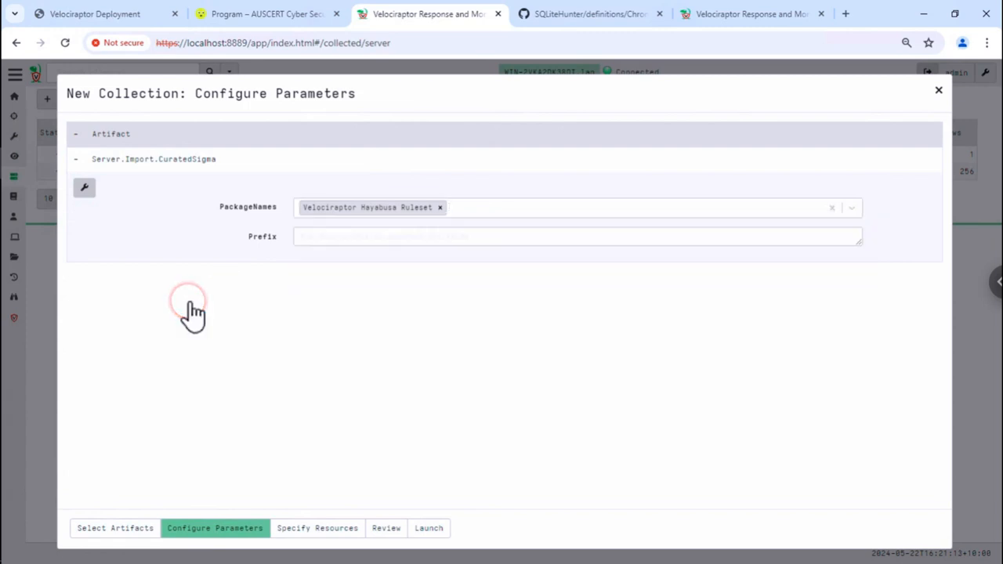
{"action": "left_click", "coordinate": [323, 312]}
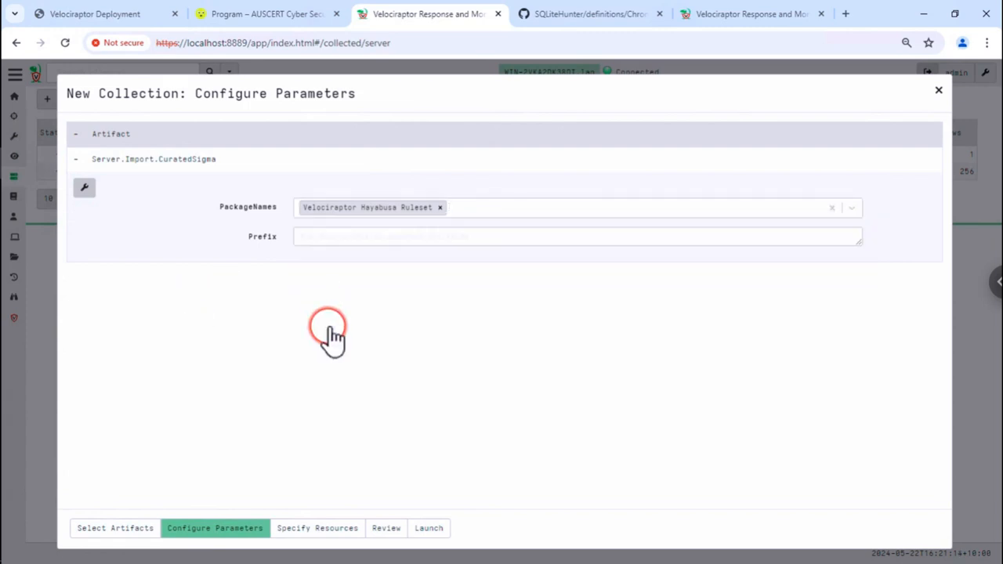
{"action": "left_click", "coordinate": [429, 528]}
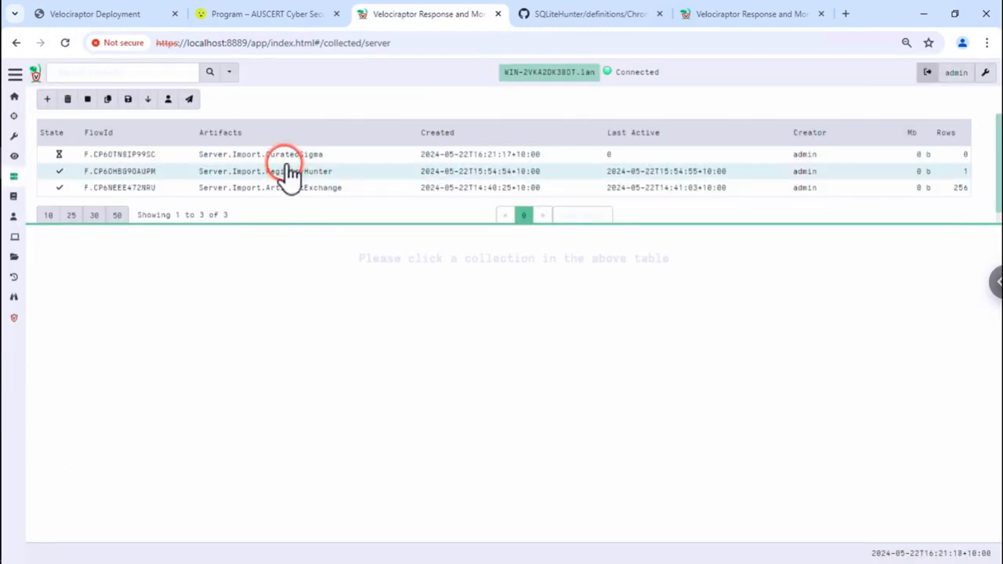
{"action": "left_click", "coordinate": [327, 156]}
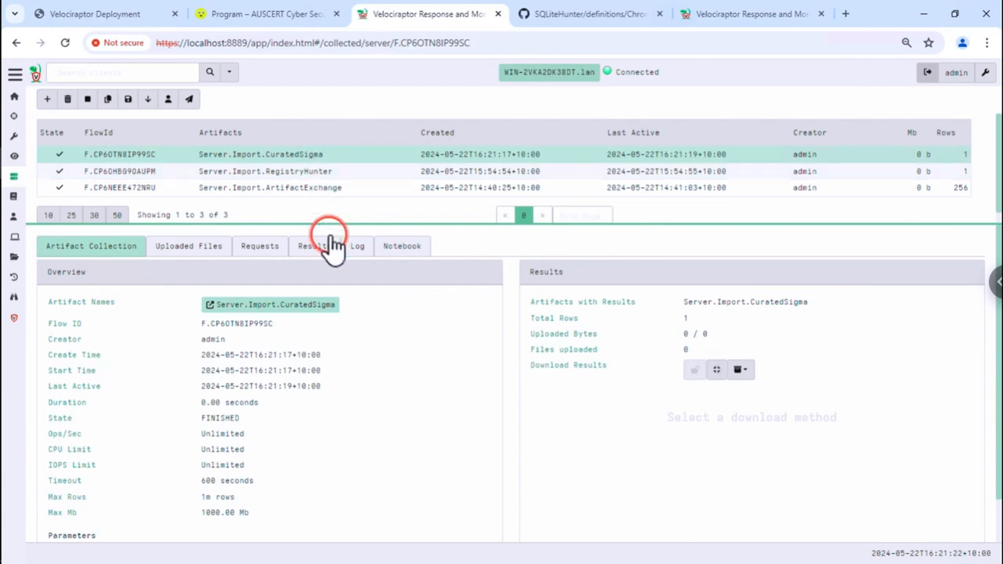
{"action": "left_click", "coordinate": [540, 79]}
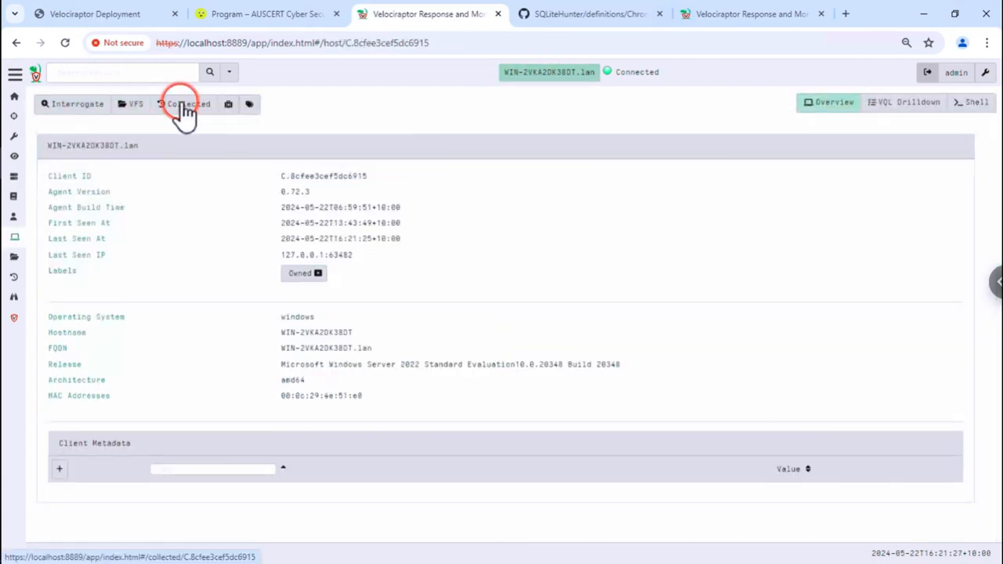
- Start a new client collection and select the Windows.Hayabusa.Rules artifact by searching 'sigma'
{"action": "left_click", "coordinate": [156, 108]}
{"action": "left_click", "coordinate": [48, 100]}
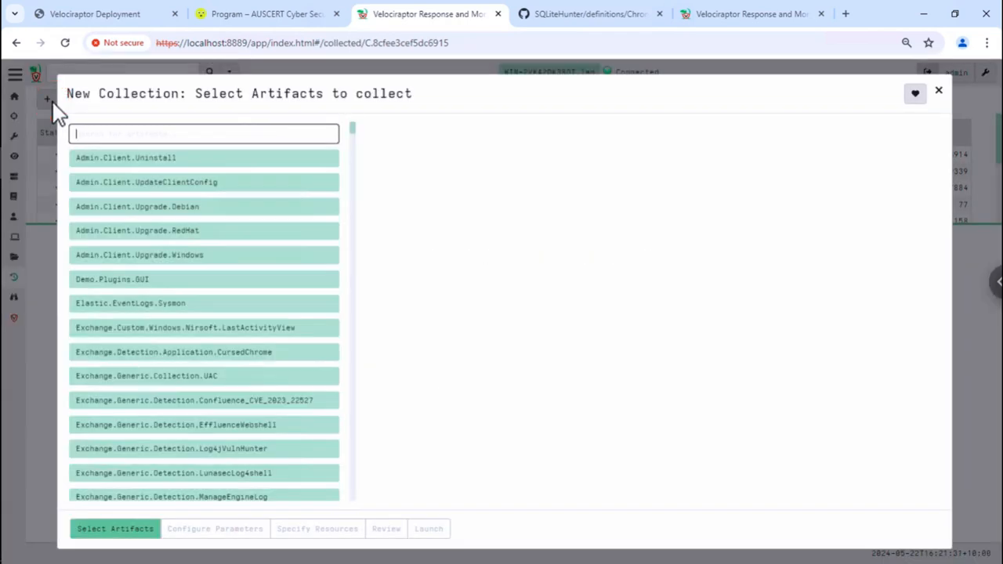
{"action": "type", "text": "sigma"}
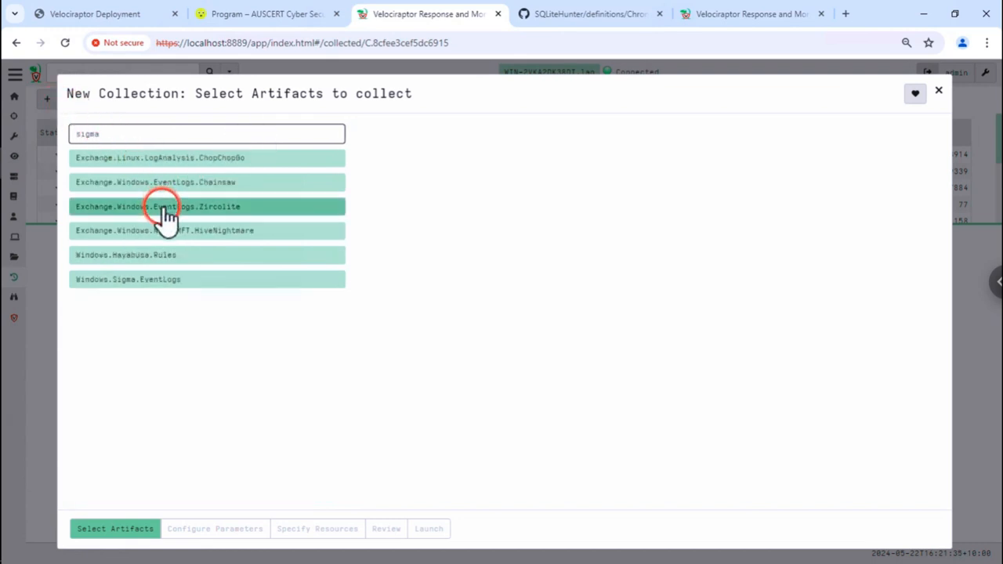
{"action": "left_click", "coordinate": [181, 274]}
{"action": "left_click", "coordinate": [178, 261]}
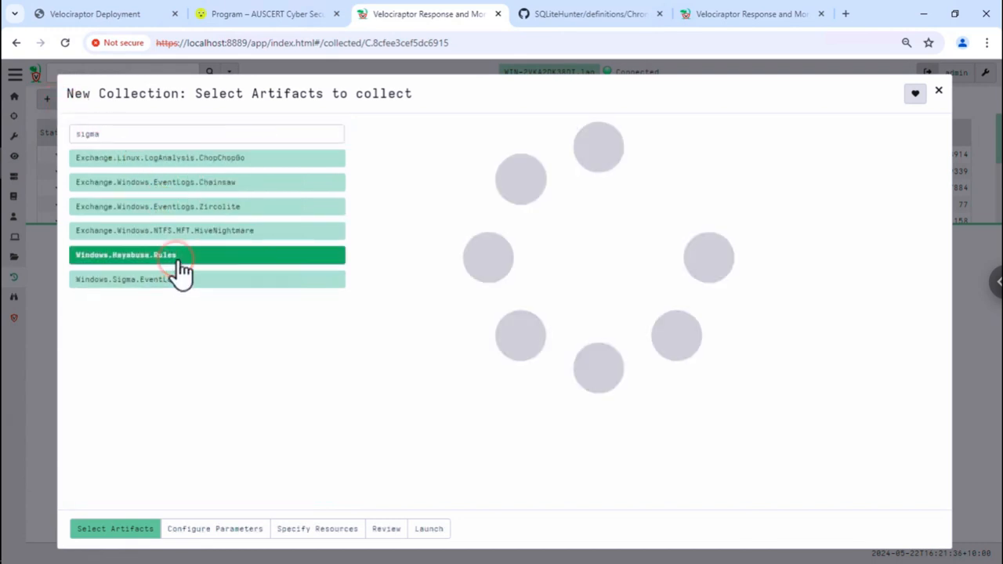
{"action": "left_click", "coordinate": [225, 530]}
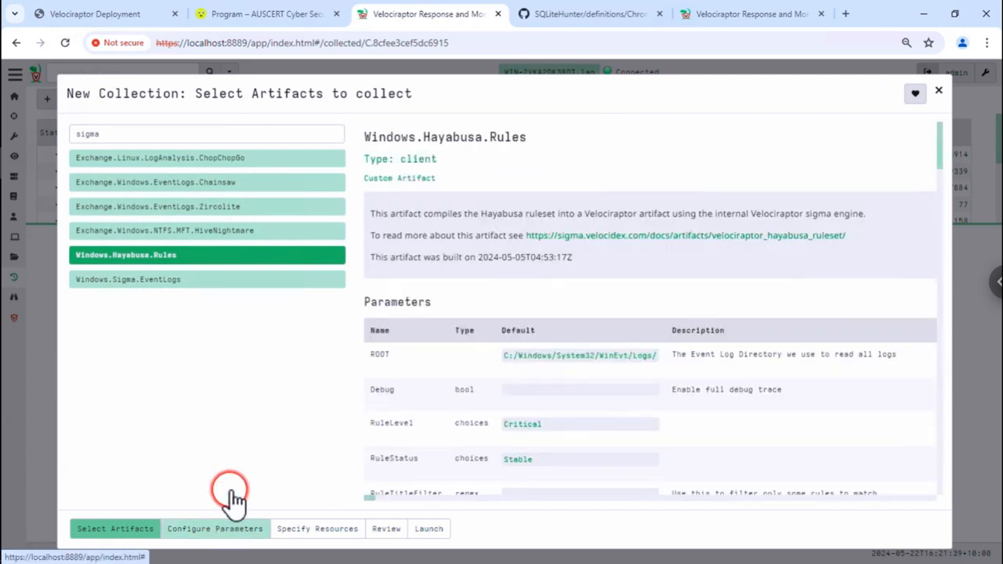
{"action": "left_click", "coordinate": [220, 533]}
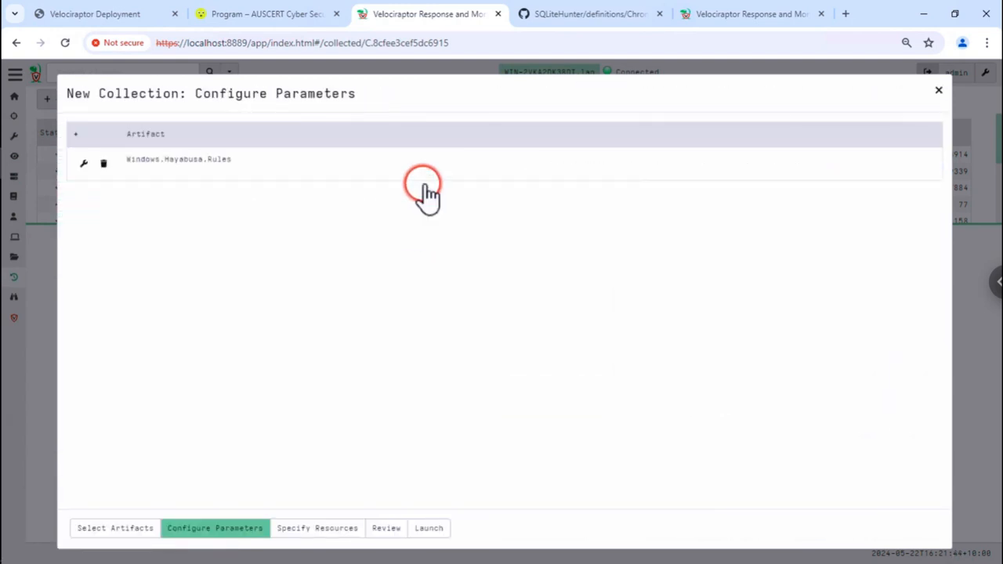
- Set RuleLevel to All and RuleStatus to All Rules, then launch the collection
{"action": "left_click", "coordinate": [423, 173]}
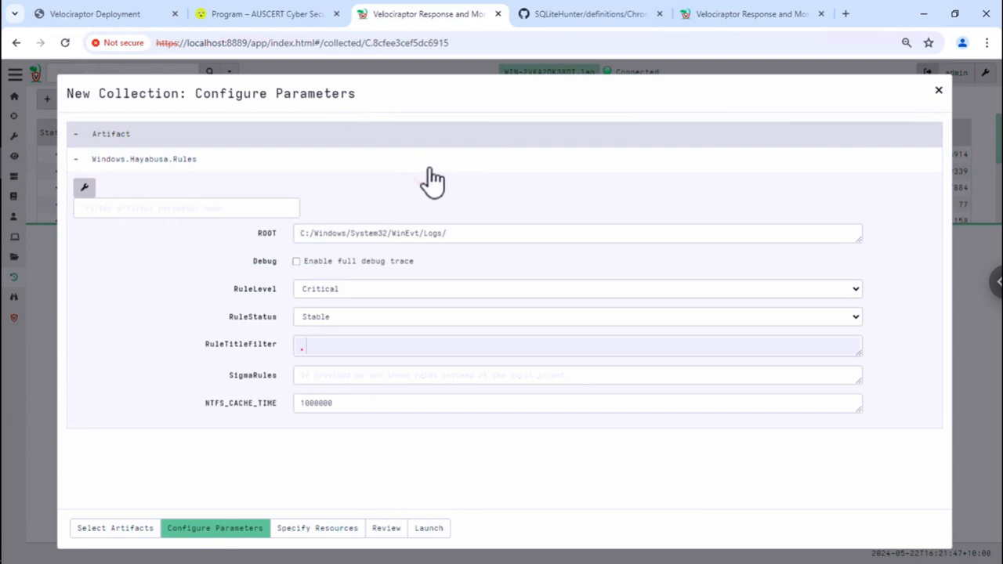
{"action": "left_click", "coordinate": [376, 292]}
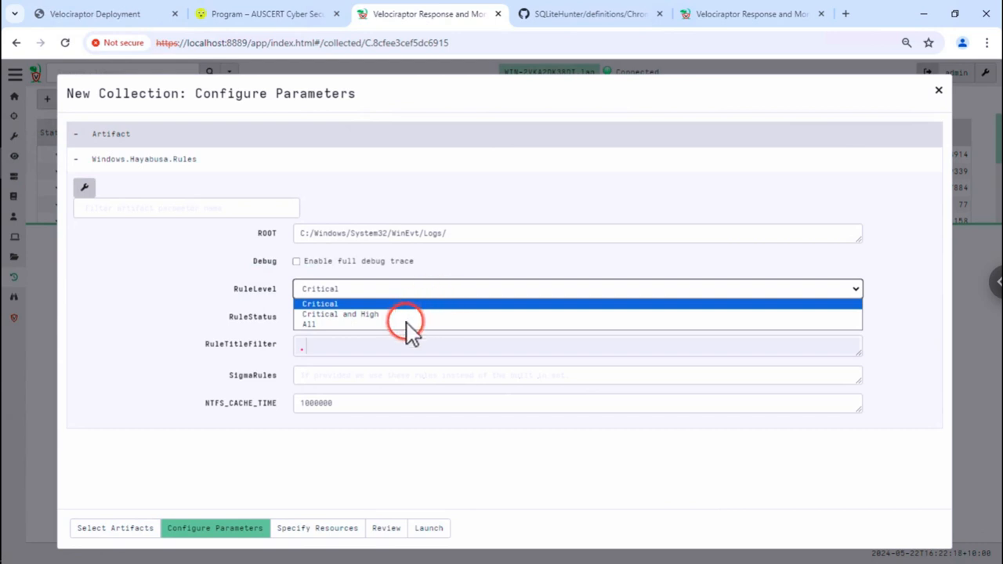
{"action": "left_click", "coordinate": [319, 332]}
{"action": "left_click", "coordinate": [327, 286]}
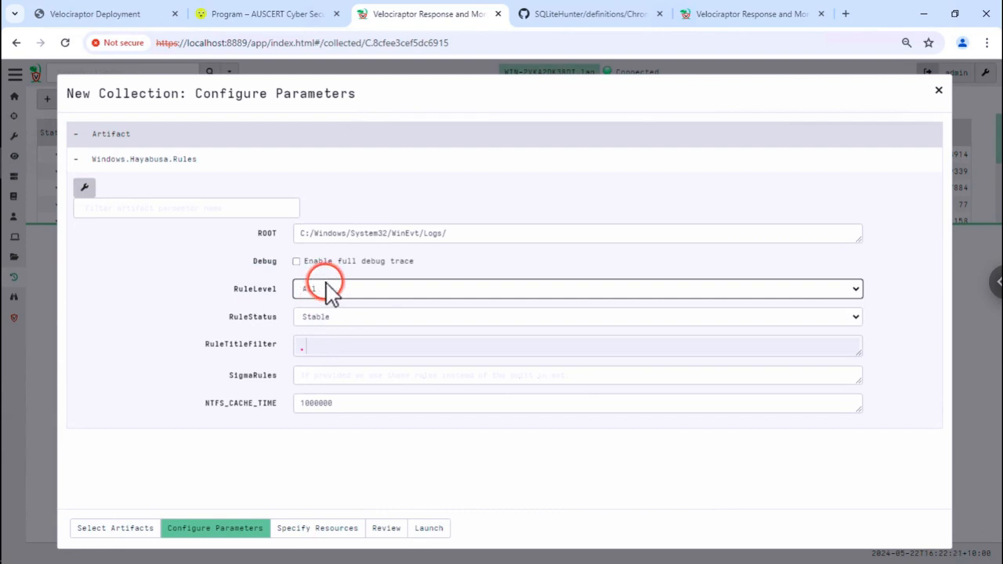
{"action": "left_click", "coordinate": [254, 296]}
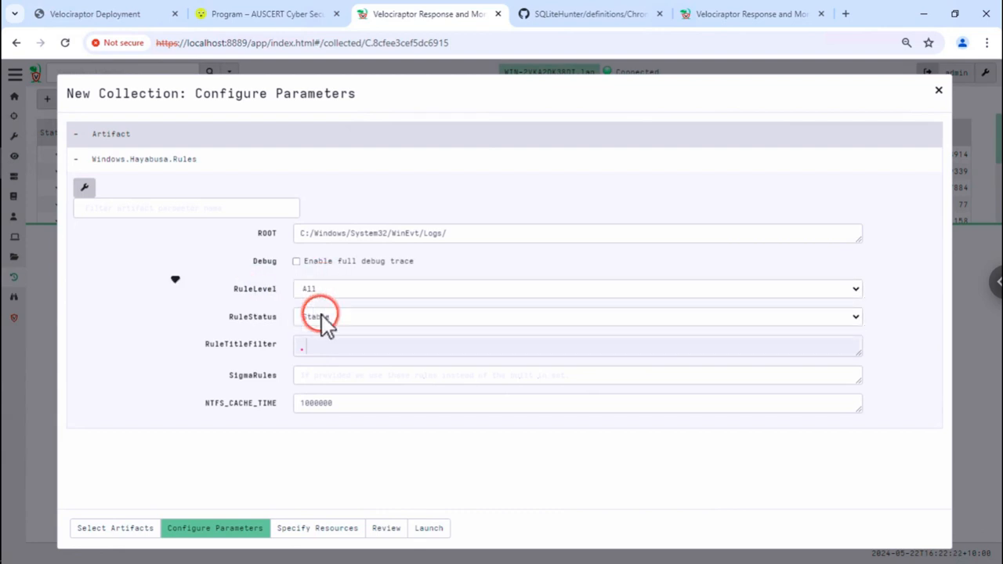
{"action": "left_click", "coordinate": [303, 323]}
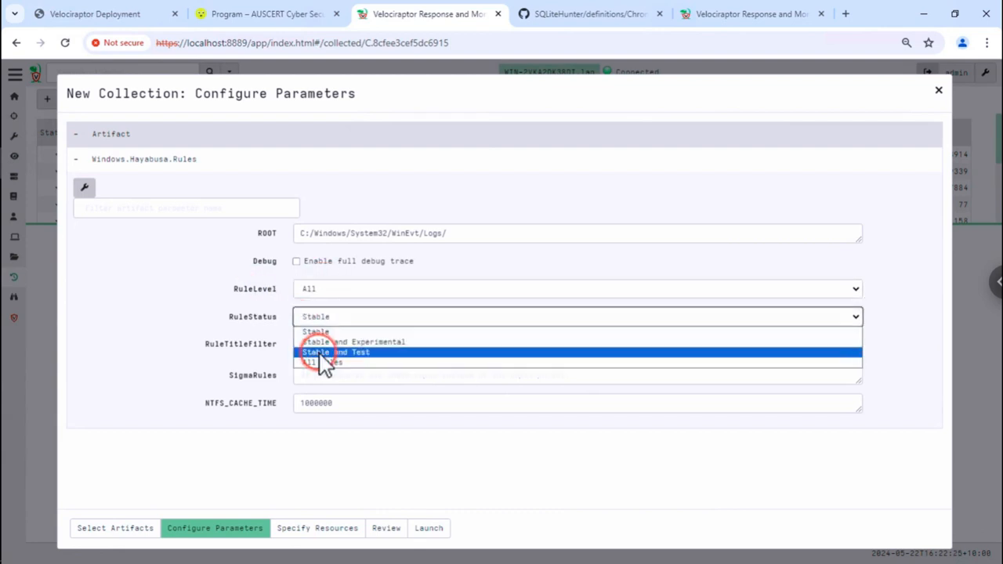
{"action": "left_click", "coordinate": [344, 363]}
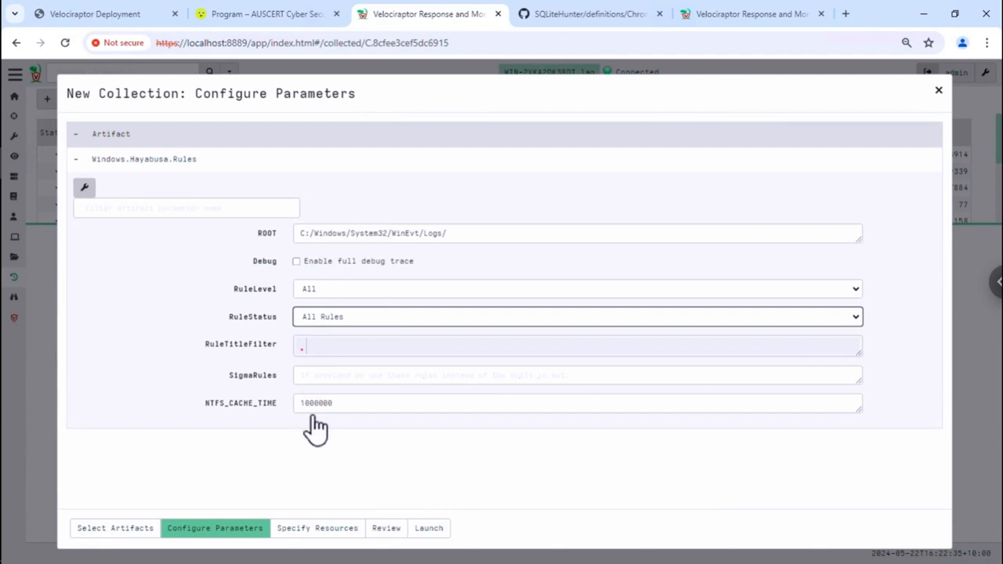
{"action": "left_click", "coordinate": [427, 529]}
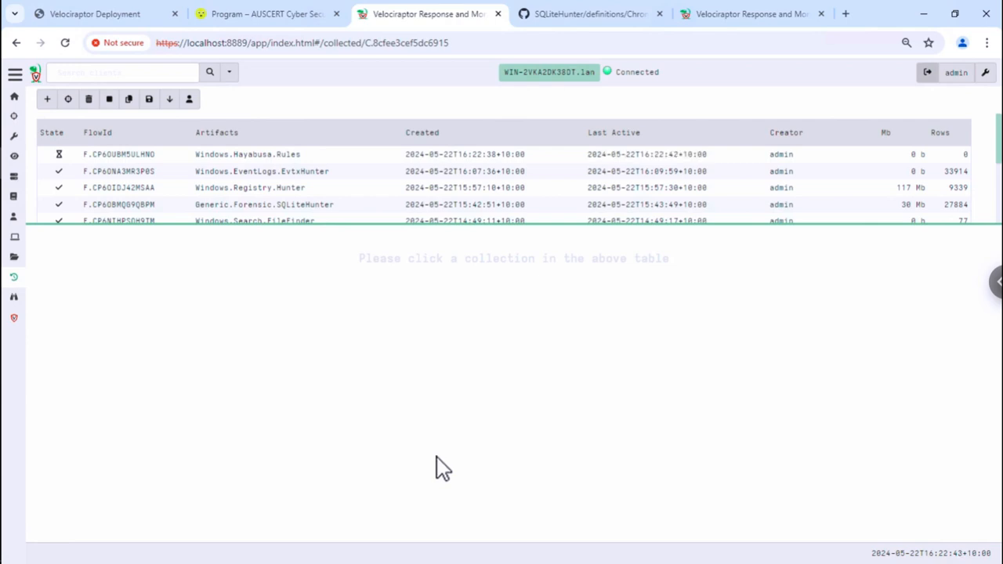
- Review the Windows.Hayabusa.Rules flow log, which reports 4358 sigma rules loaded into 34 log sources
{"action": "left_click", "coordinate": [361, 155]}
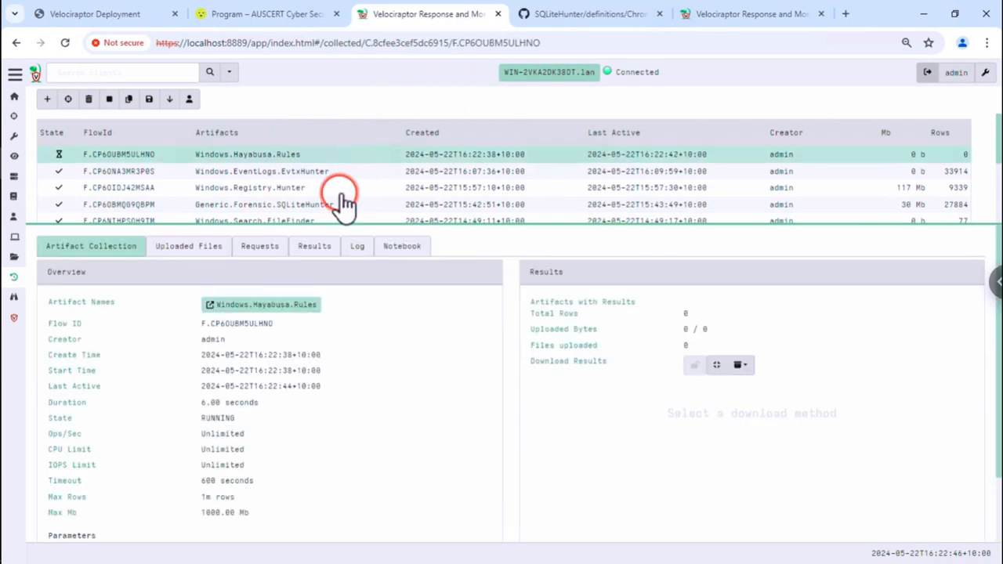
{"action": "left_click", "coordinate": [358, 249]}
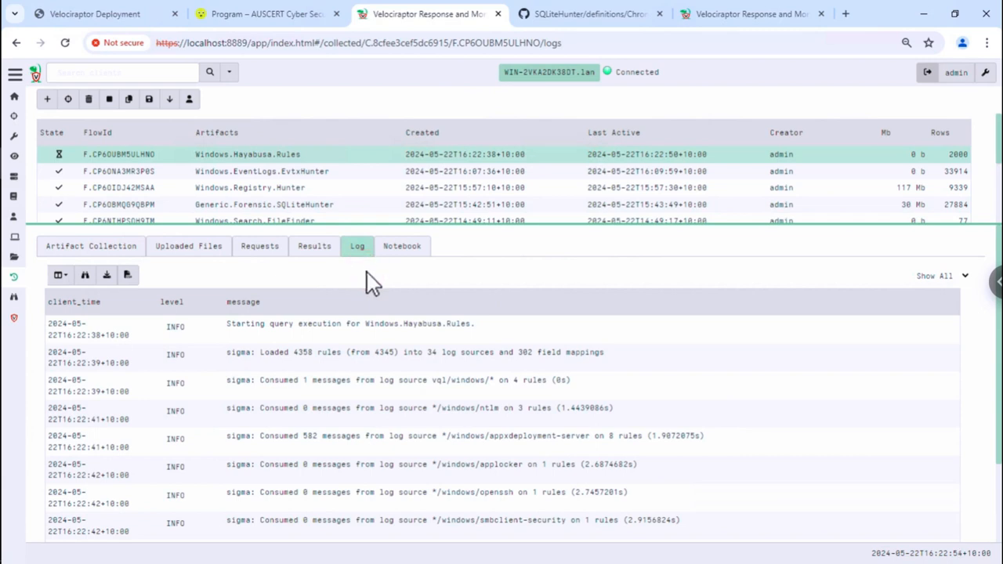
{"action": "left_click", "coordinate": [414, 382]}
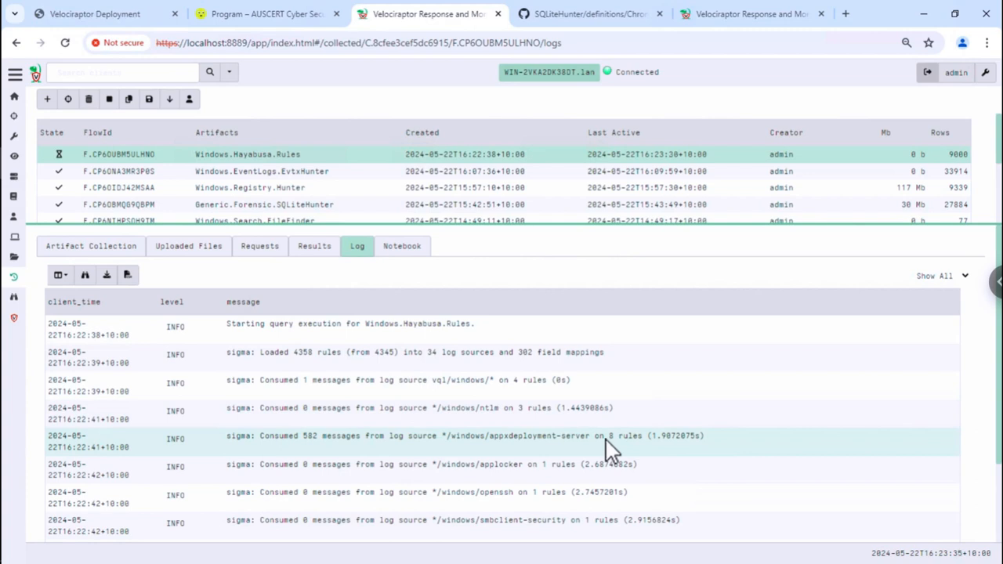
{"action": "scroll", "coordinate": [465, 438], "scroll_direction": "down", "scroll_amount": 2}
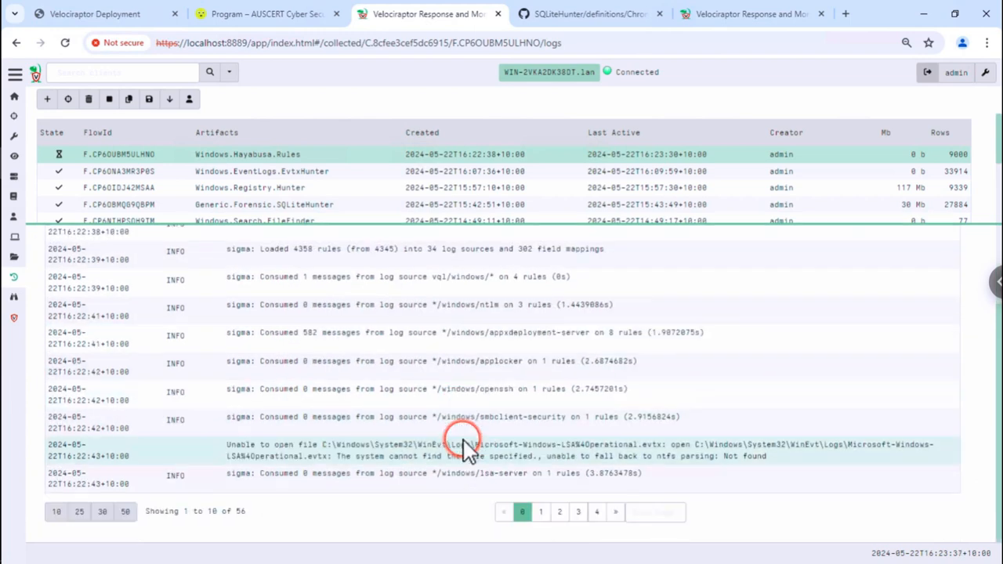
{"action": "scroll", "coordinate": [464, 440], "scroll_direction": "up", "scroll_amount": 2}
{"action": "scroll", "coordinate": [464, 440], "scroll_direction": "down", "scroll_amount": 1}
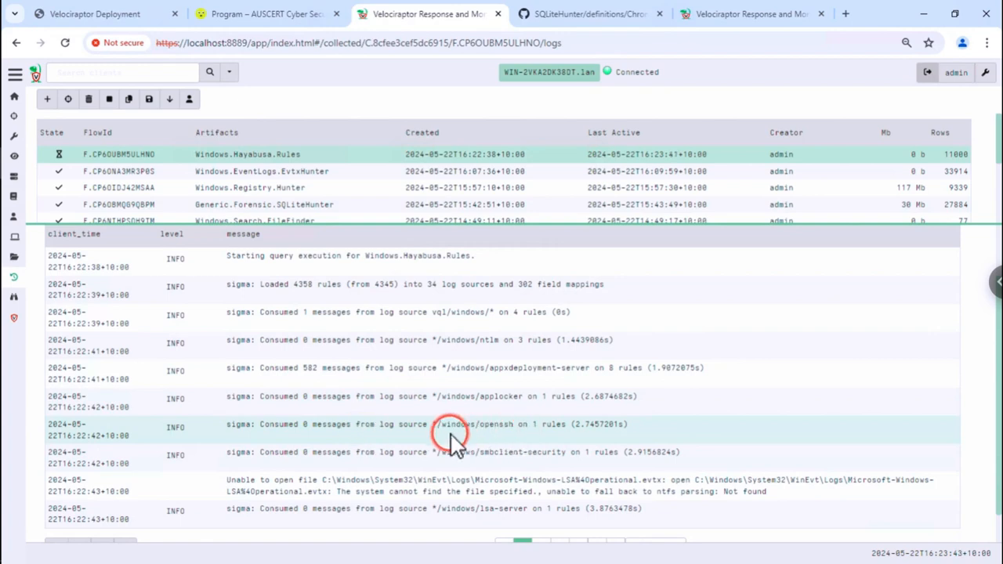
{"action": "scroll", "coordinate": [452, 437], "scroll_direction": "down", "scroll_amount": 1}
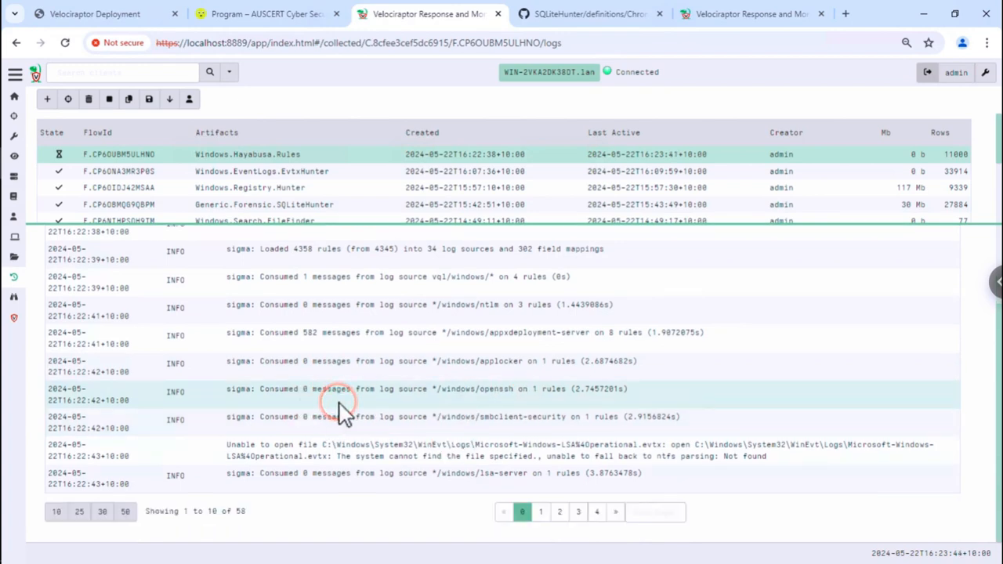
{"action": "scroll", "coordinate": [339, 403], "scroll_direction": "up", "scroll_amount": 3}
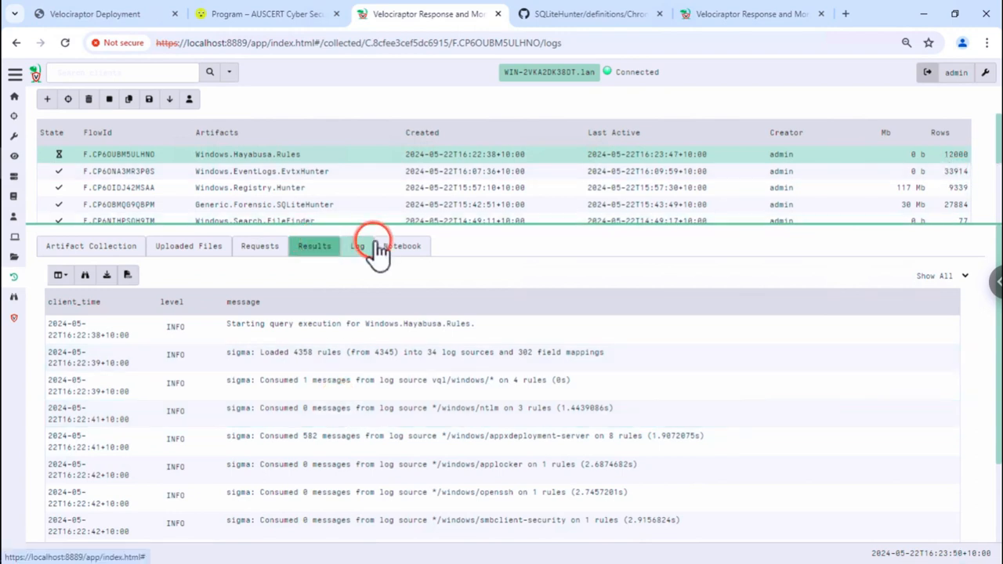
{"action": "left_click", "coordinate": [403, 247]}
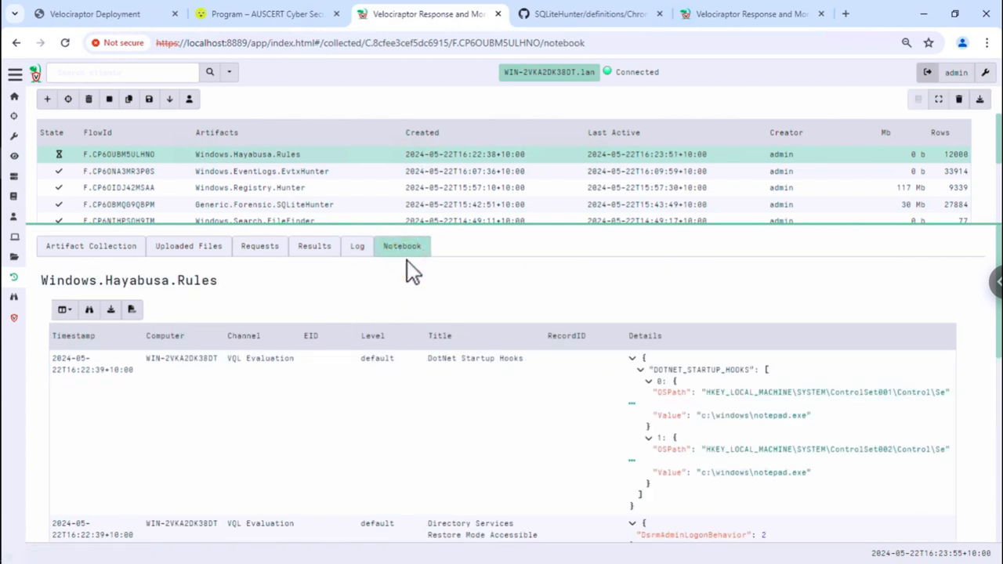
{"action": "left_click", "coordinate": [465, 384]}
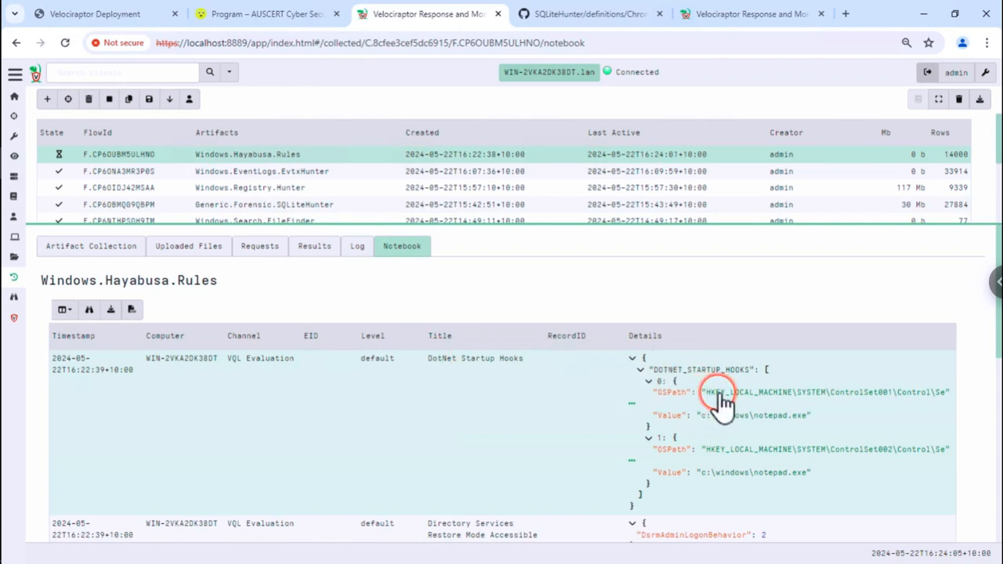
{"action": "left_click", "coordinate": [694, 384]}
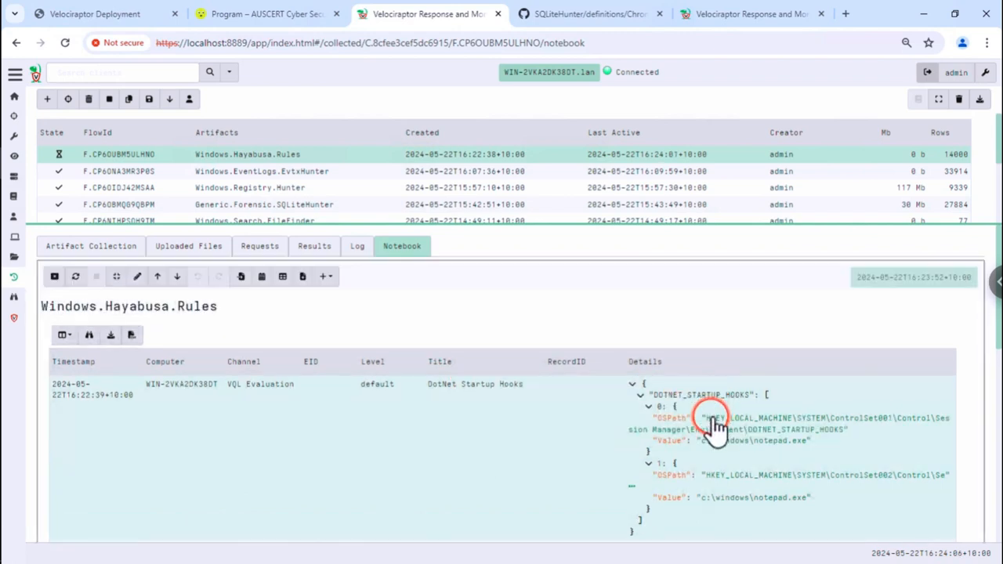
{"action": "scroll", "coordinate": [716, 419], "scroll_direction": "down", "scroll_amount": 2}
{"action": "scroll", "coordinate": [714, 423], "scroll_direction": "up", "scroll_amount": 1}
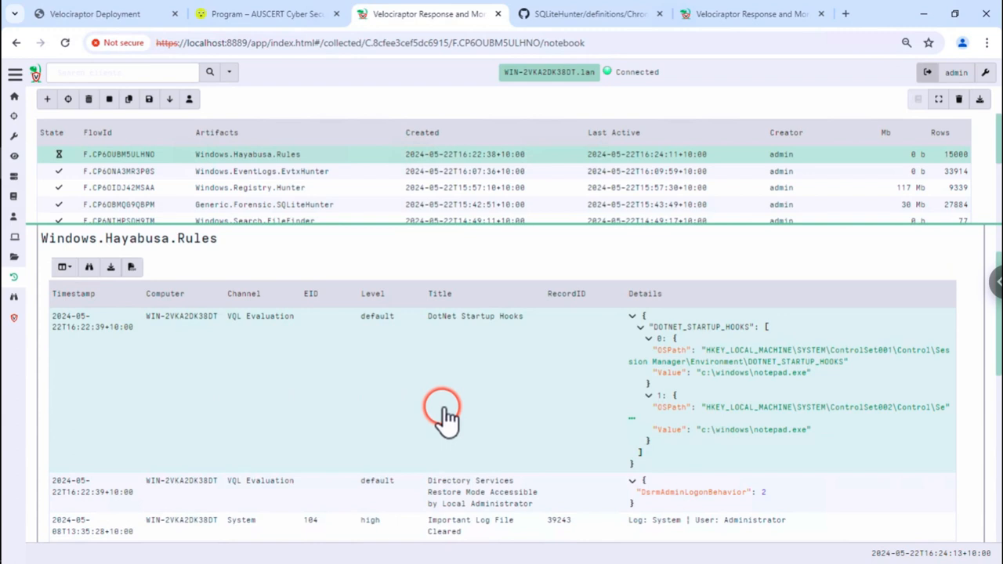
{"action": "scroll", "coordinate": [445, 418], "scroll_direction": "down", "scroll_amount": 1}
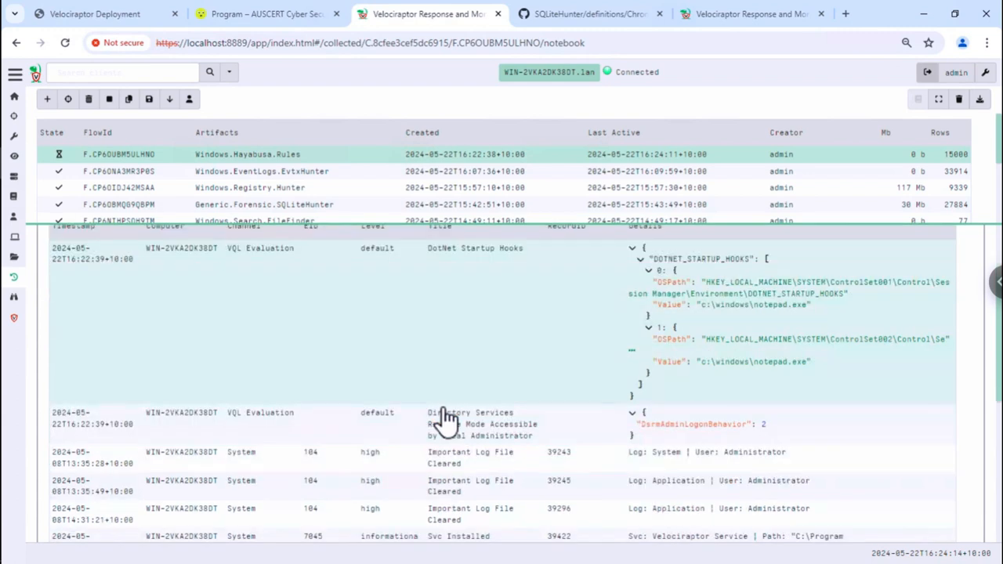
{"action": "left_click", "coordinate": [274, 276]}
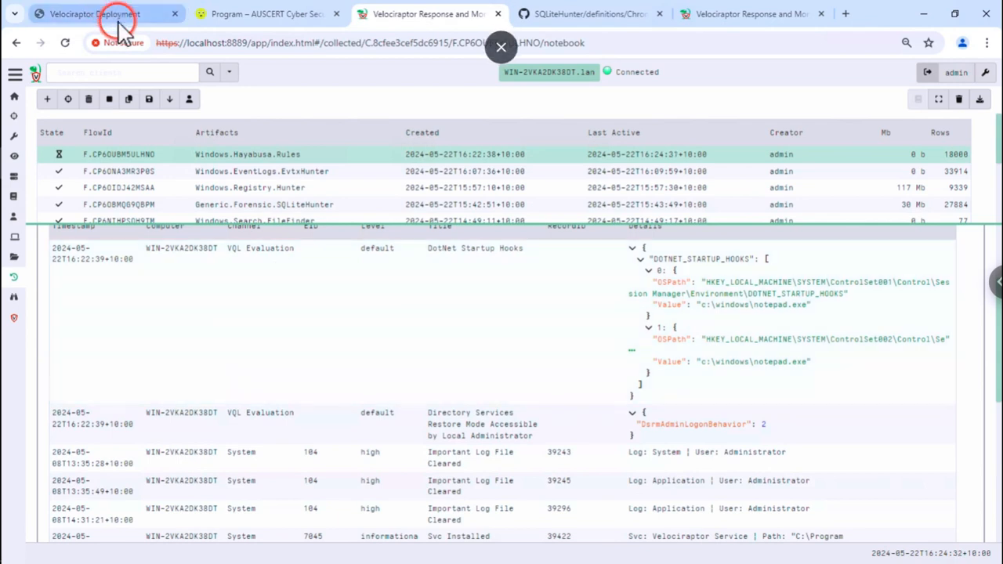
{"action": "left_click", "coordinate": [265, 182]}
{"action": "left_click", "coordinate": [129, 102]}
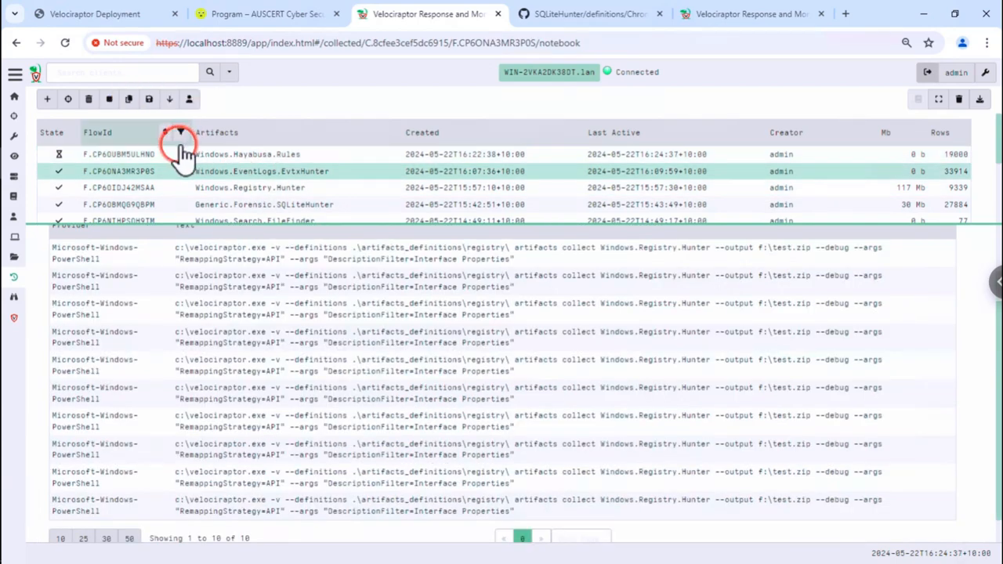
{"action": "left_click", "coordinate": [129, 100]}
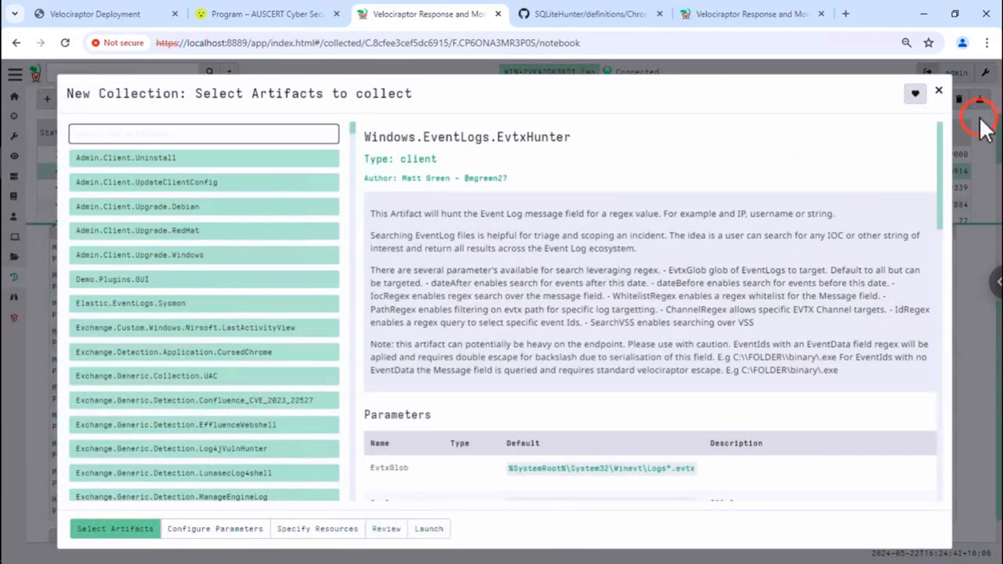
{"action": "left_click", "coordinate": [938, 91]}
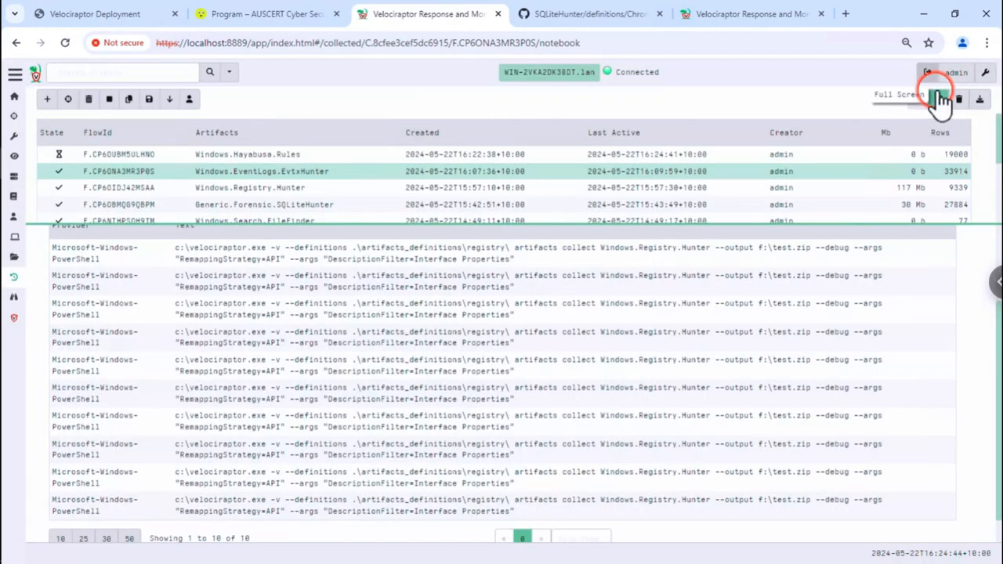
{"action": "left_click", "coordinate": [335, 156]}
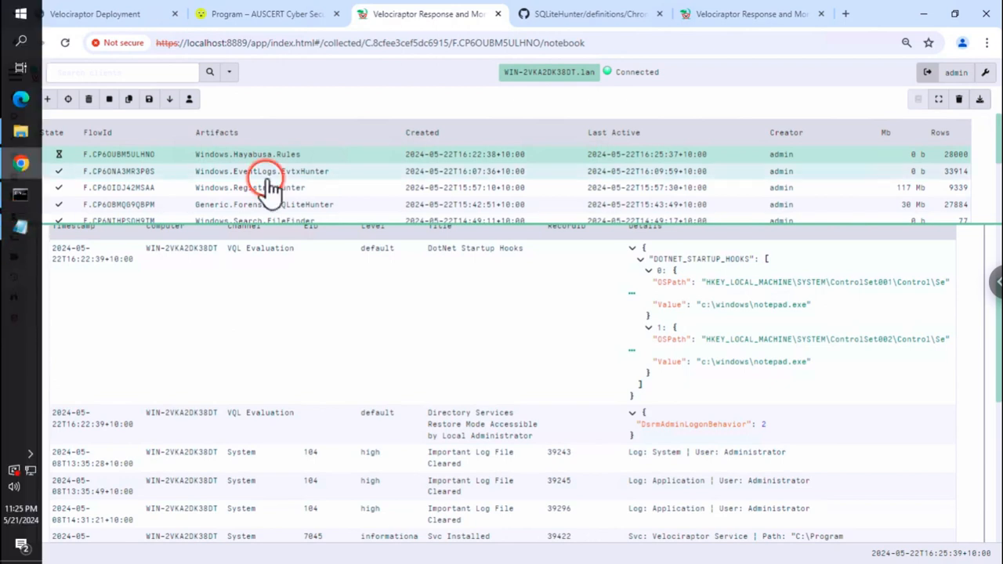
{"action": "mouse_move", "coordinate": [21, 160]}
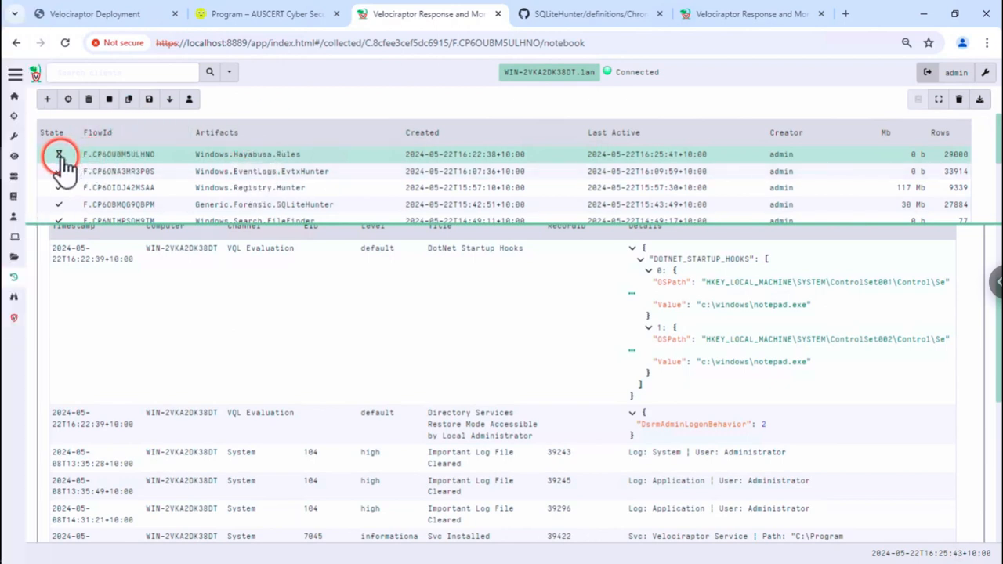
- Copy the earlier Server.Import.CuratedSigma collection from Server Artifacts into a new collection
{"action": "left_click", "coordinate": [21, 173]}
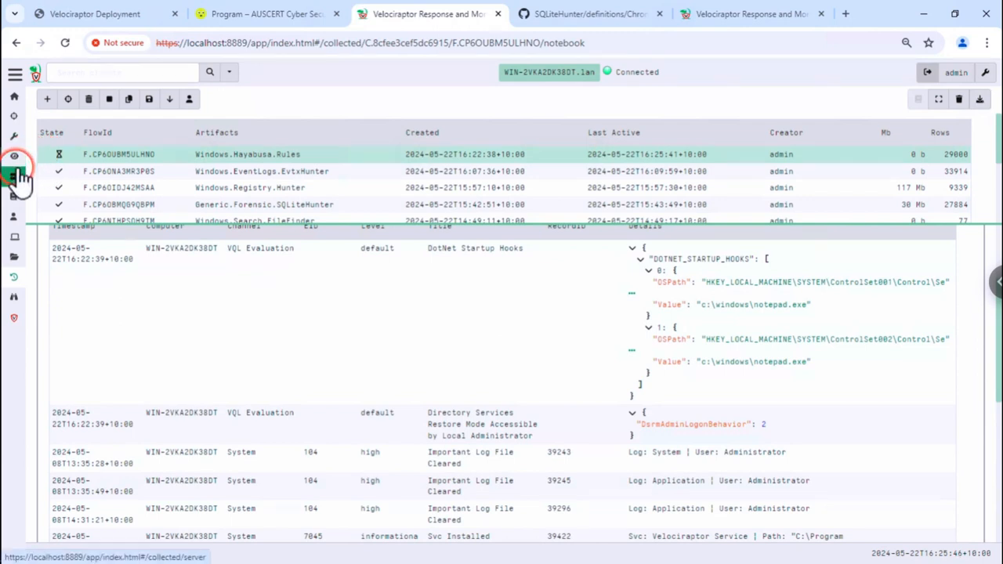
{"action": "left_click", "coordinate": [252, 158]}
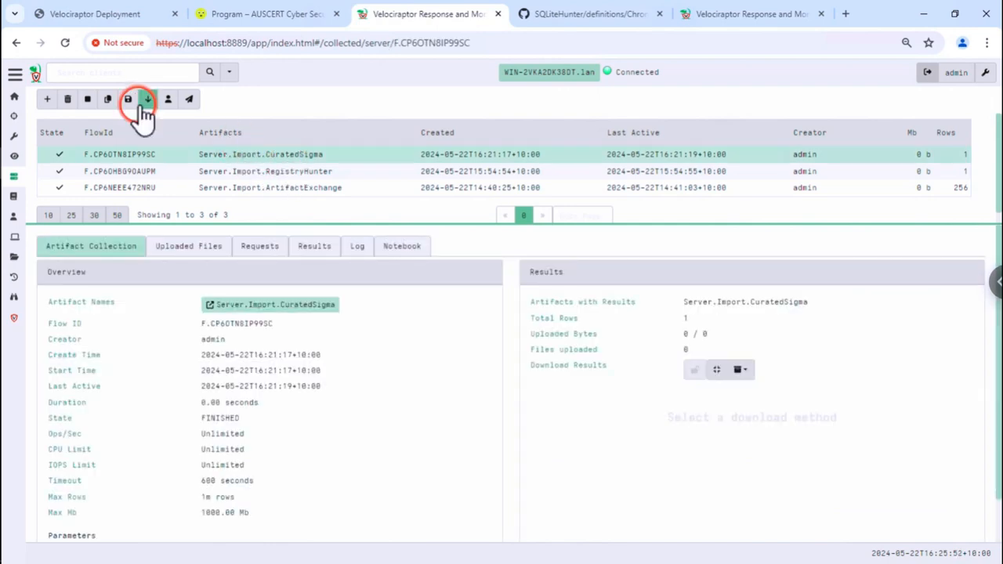
{"action": "left_click", "coordinate": [109, 101]}
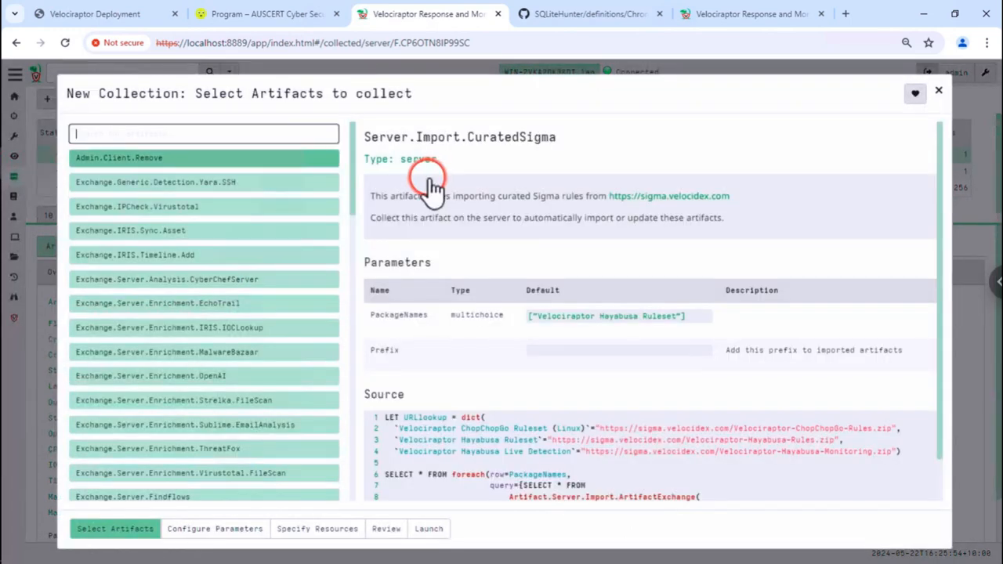
{"action": "left_click", "coordinate": [209, 523]}
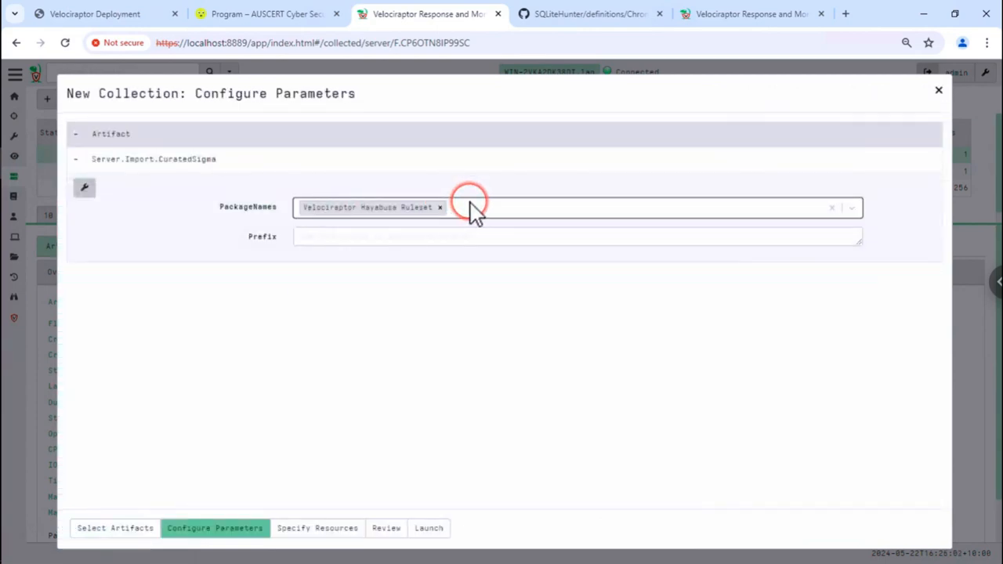
- Add Hayabusa Live Detection to PackageNames alongside Hayabusa Ruleset and launch the import
{"action": "left_click", "coordinate": [471, 205]}
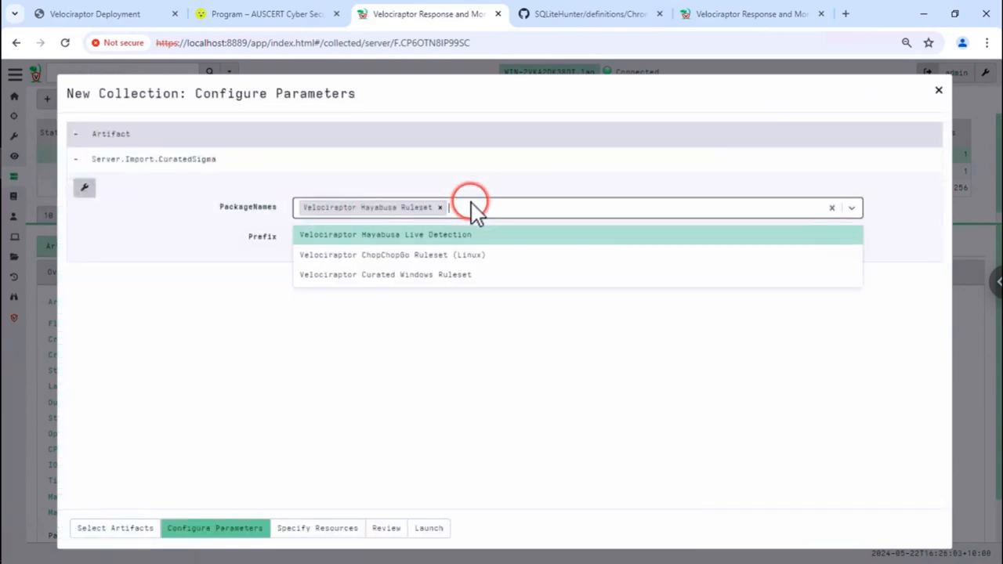
{"action": "left_click", "coordinate": [455, 239]}
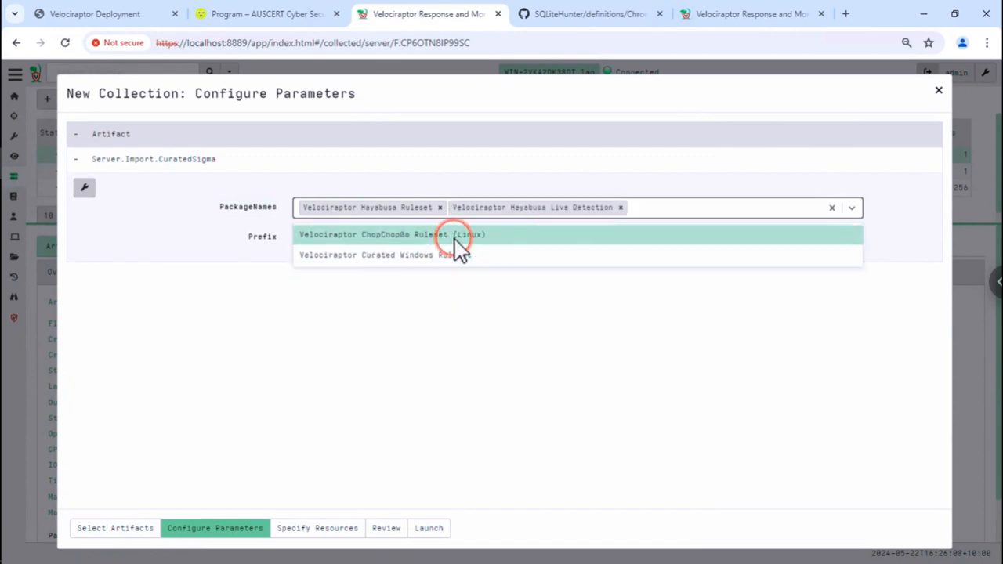
{"action": "left_click", "coordinate": [449, 343]}
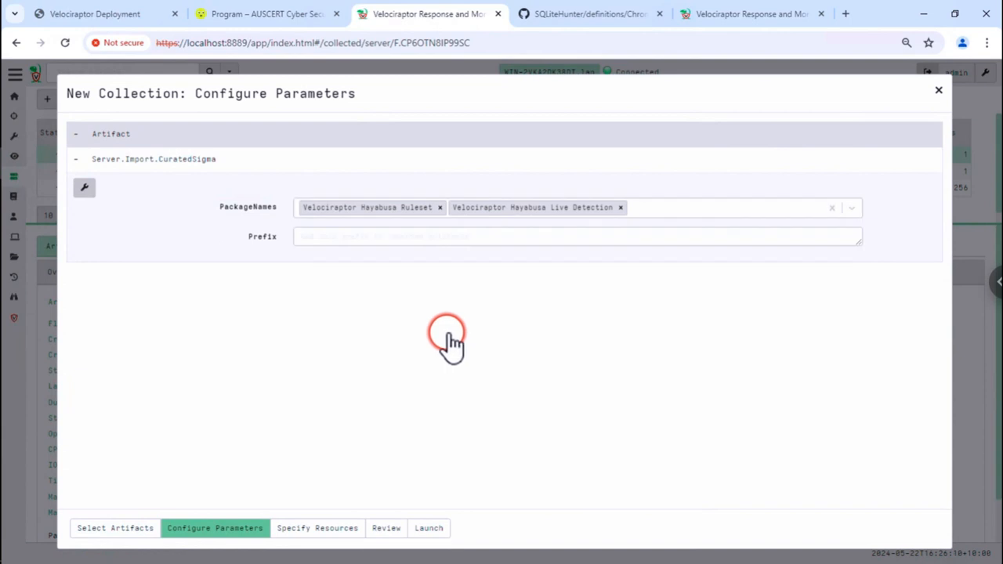
{"action": "left_click", "coordinate": [452, 344]}
{"action": "left_click", "coordinate": [444, 329]}
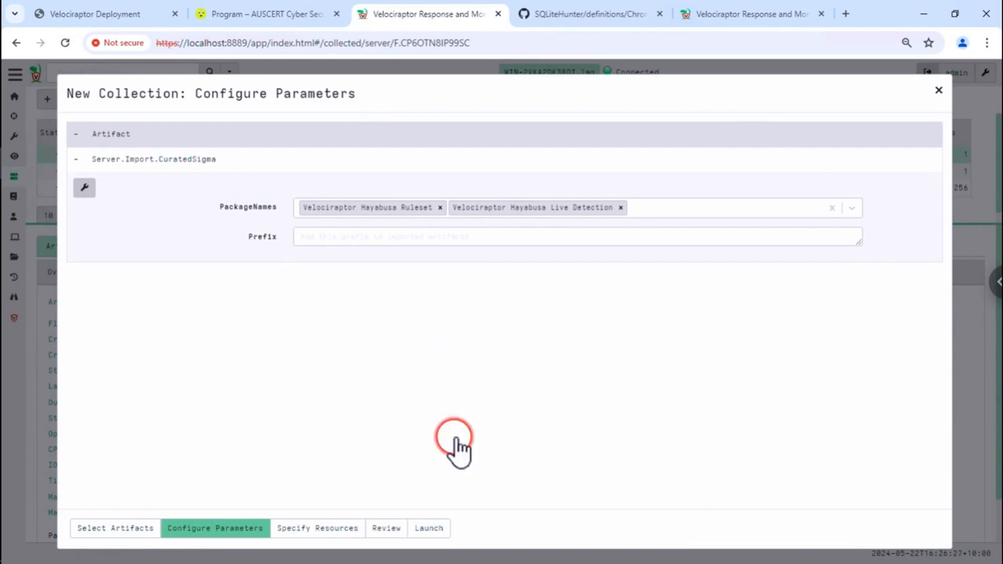
{"action": "left_click", "coordinate": [437, 528]}
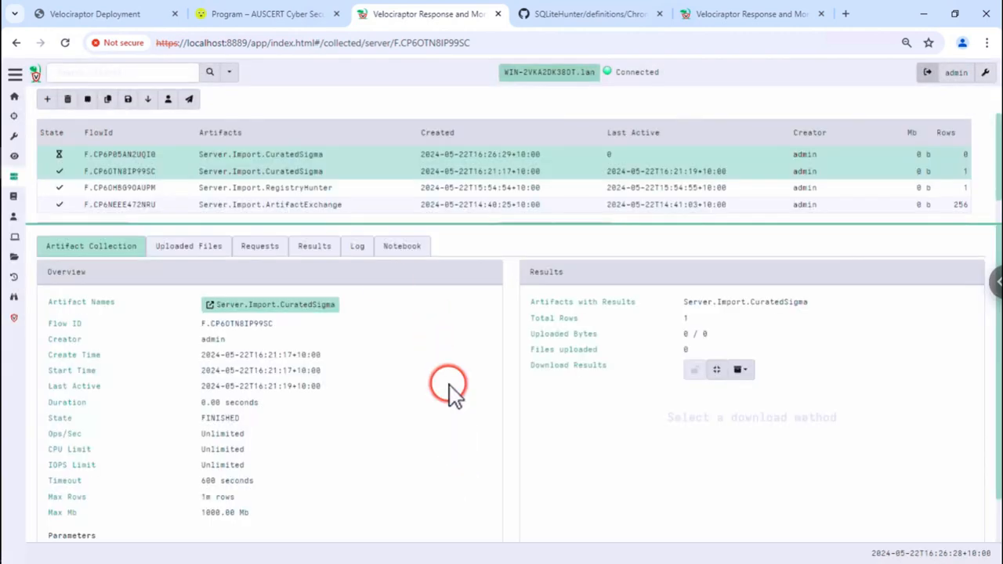
{"action": "left_click", "coordinate": [431, 174]}
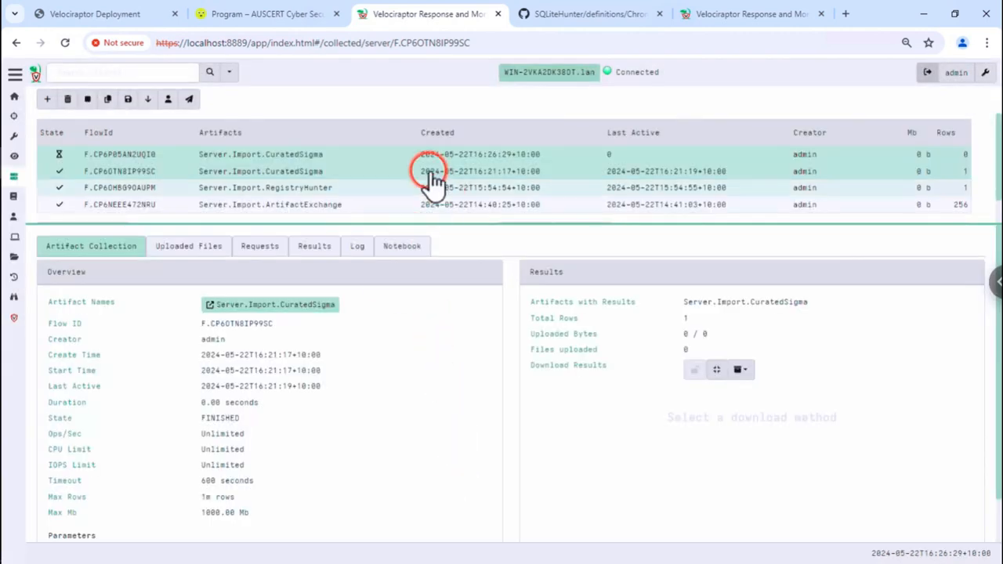
- Open the client's Windows.Hayabusa.Rules flow notebook and display it full screen
{"action": "left_click", "coordinate": [744, 15]}
{"action": "left_click", "coordinate": [401, 161]}
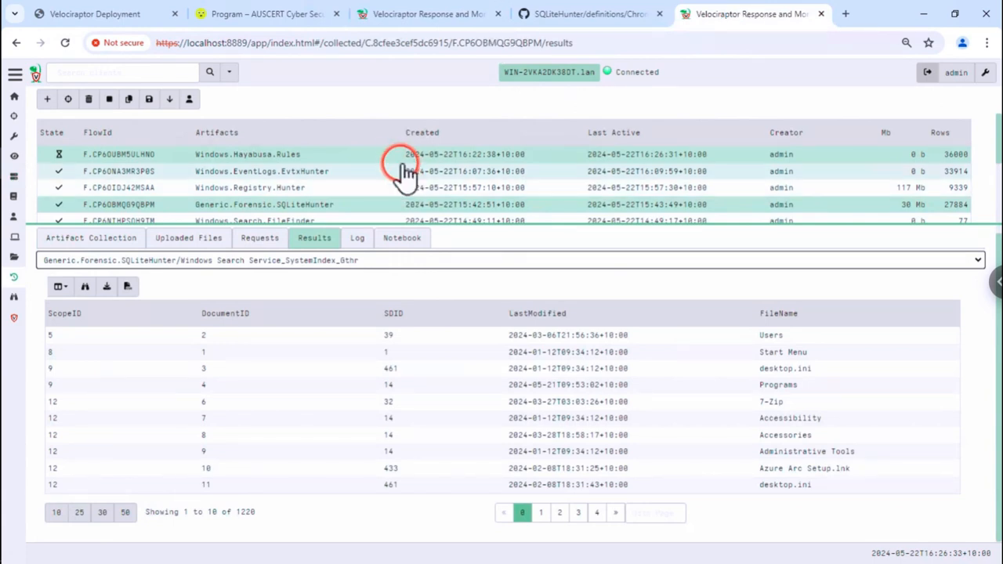
{"action": "left_click", "coordinate": [404, 166]}
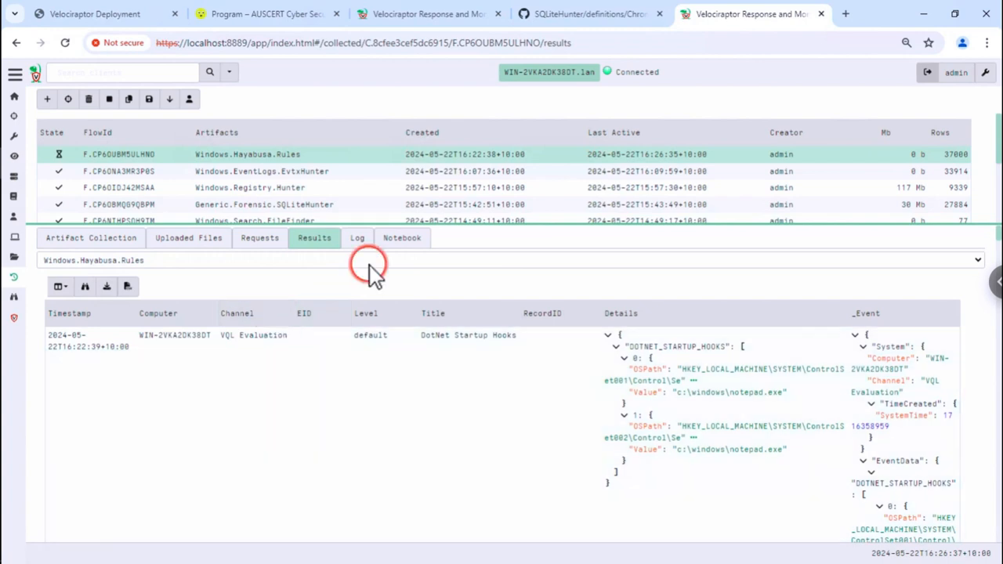
{"action": "left_click", "coordinate": [400, 241]}
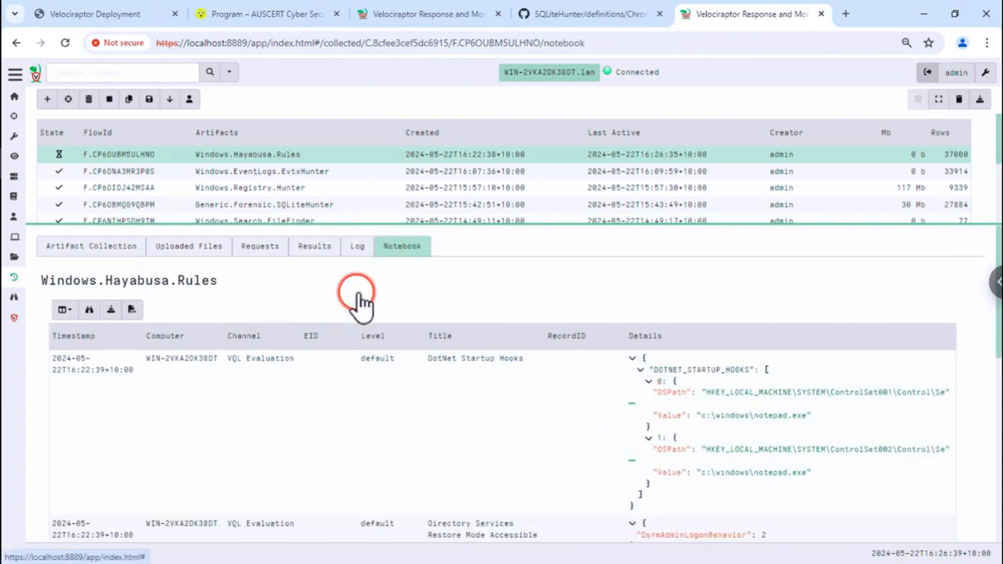
{"action": "left_click", "coordinate": [180, 385]}
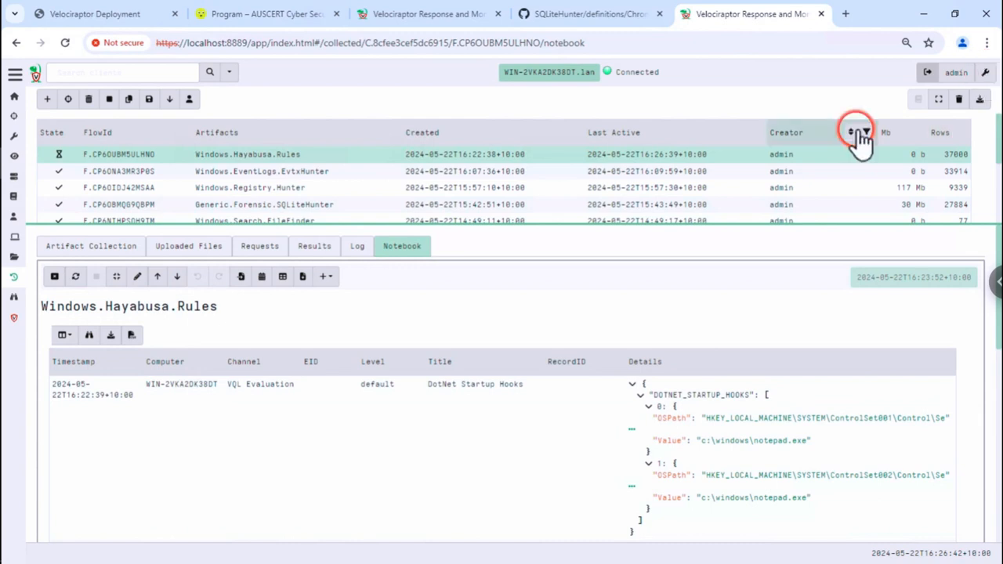
{"action": "left_click", "coordinate": [941, 99]}
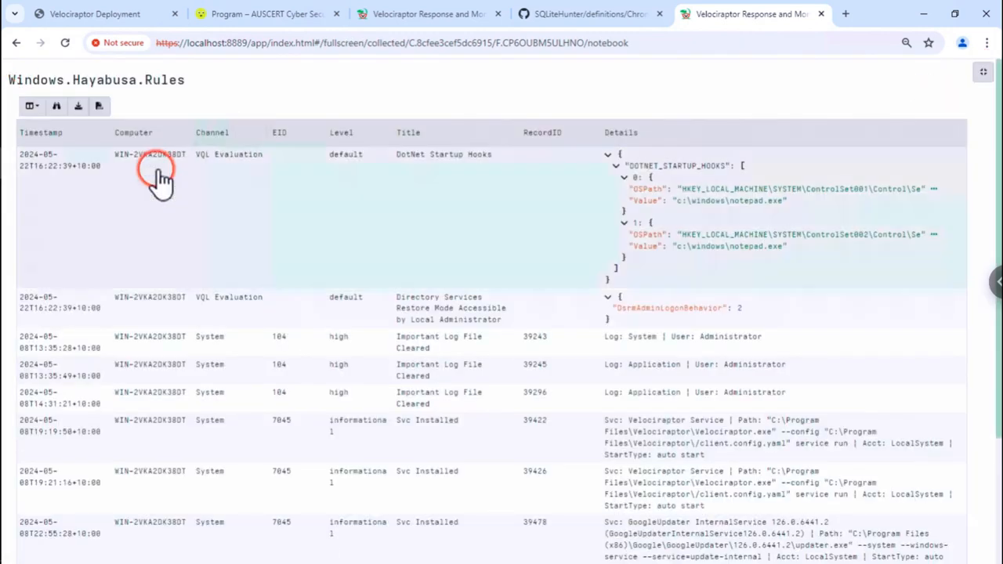
- Delete the LIMIT 50 line from the Hayabusa notebook query and save to rerun it
{"action": "left_click", "coordinate": [92, 129]}
{"action": "left_click", "coordinate": [104, 76]}
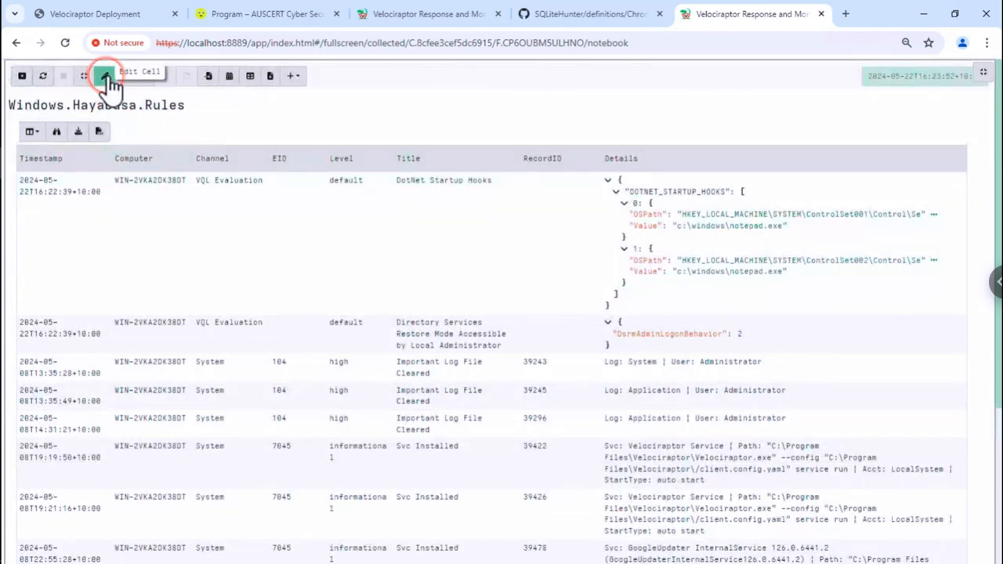
{"action": "left_click", "coordinate": [111, 179]}
{"action": "triple_click", "coordinate": [110, 180]}
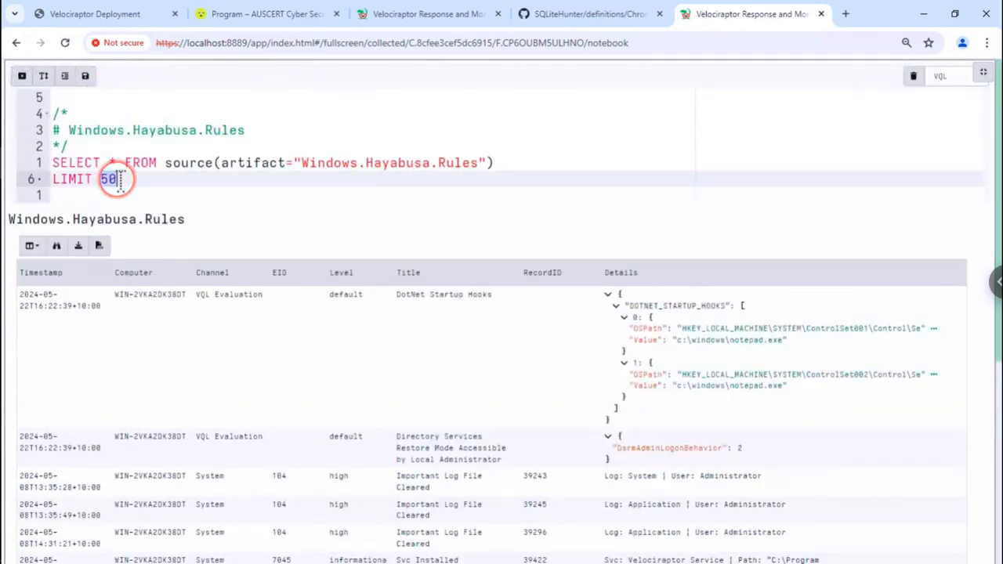
{"action": "key", "text": "BackSpace"}
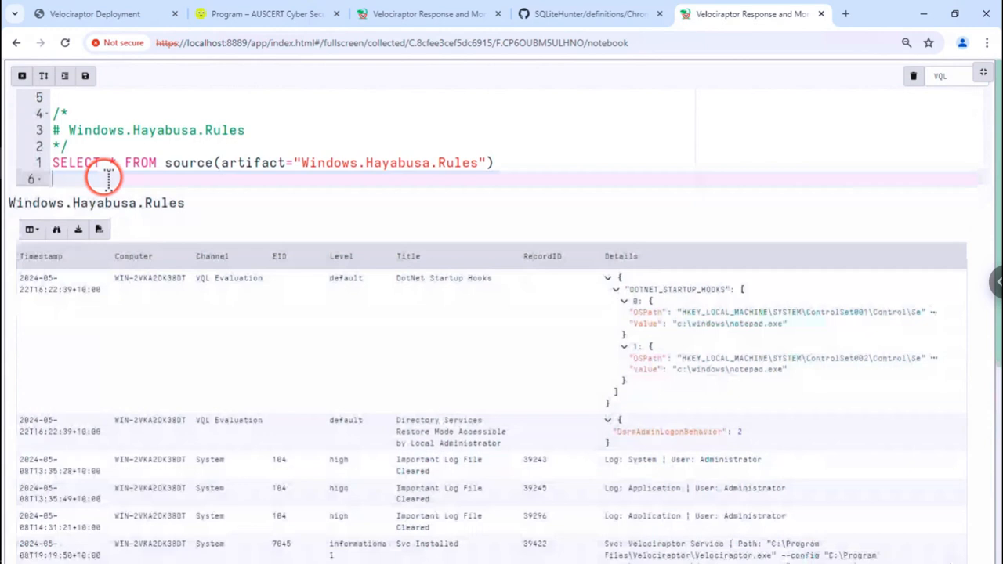
{"action": "left_click", "coordinate": [85, 75]}
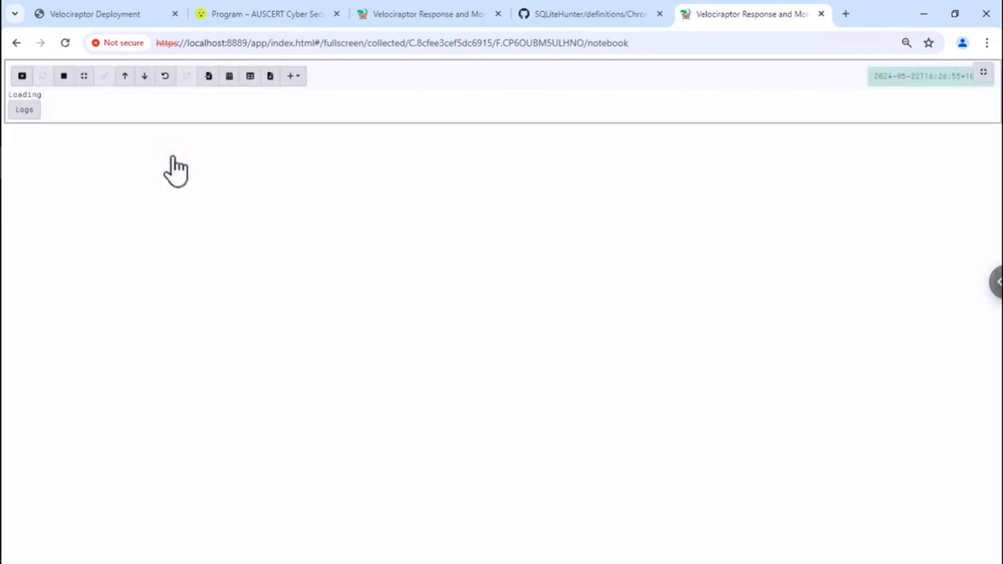
{"action": "left_click", "coordinate": [157, 166]}
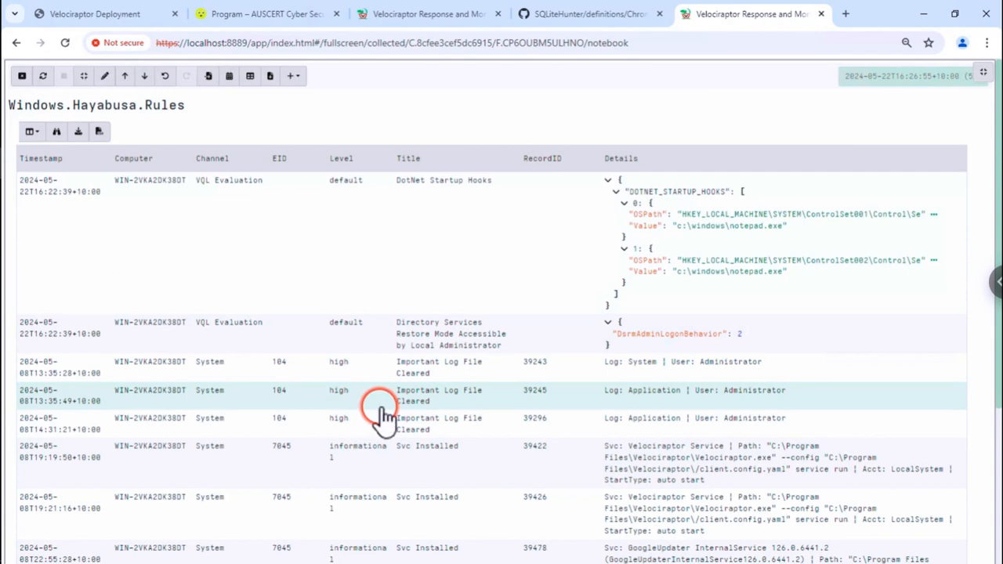
{"action": "scroll", "coordinate": [378, 415], "scroll_direction": "down", "scroll_amount": 3}
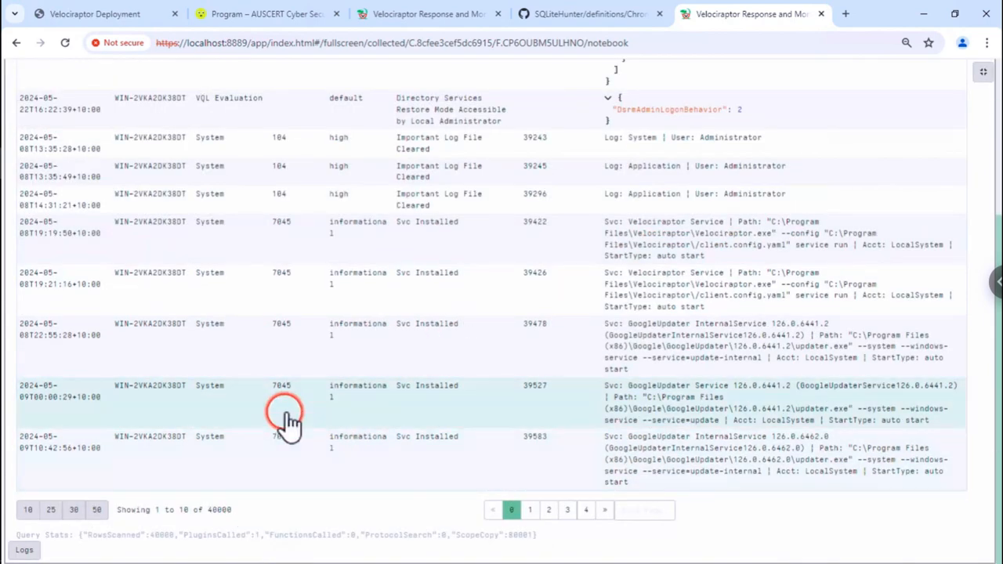
{"action": "scroll", "coordinate": [365, 423], "scroll_direction": "up", "scroll_amount": 3}
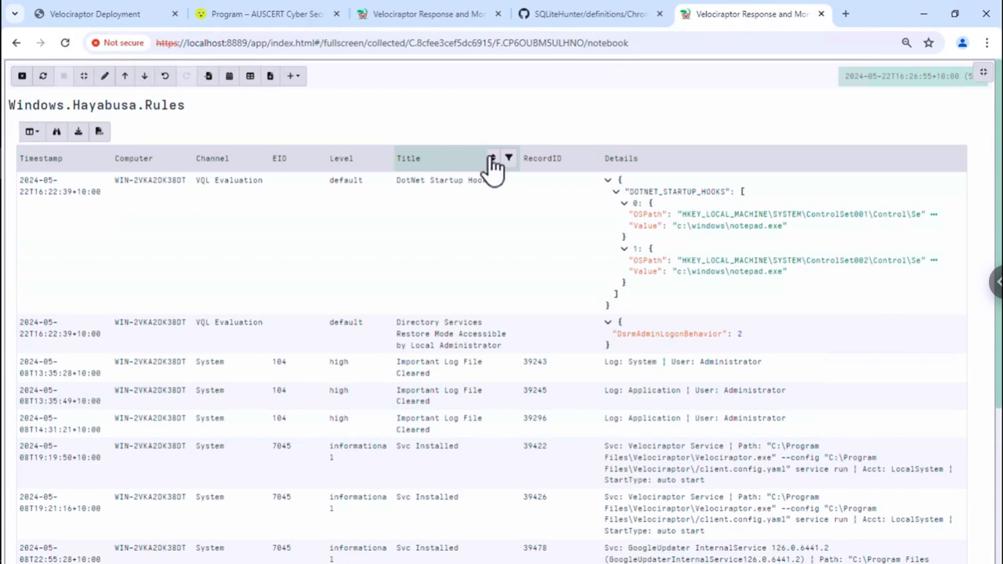
- Stack the Hayabusa results on the Title column, showing 132 titles like WMI Provider Started (726)
{"action": "left_click", "coordinate": [491, 160]}
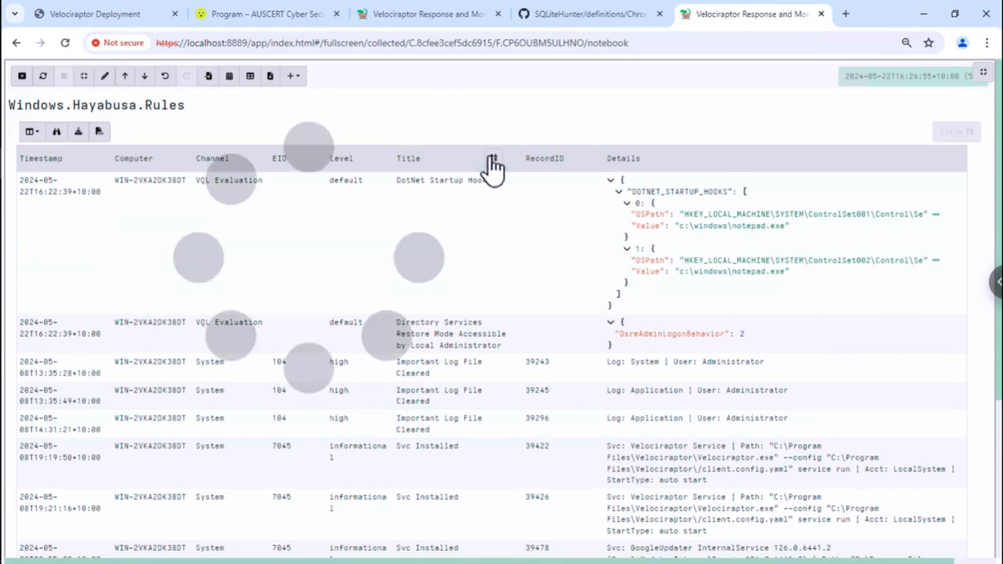
{"action": "left_click", "coordinate": [492, 161]}
{"action": "left_click", "coordinate": [415, 200]}
{"action": "left_click", "coordinate": [443, 209]}
{"action": "left_click", "coordinate": [443, 207]}
{"action": "left_click", "coordinate": [443, 210]}
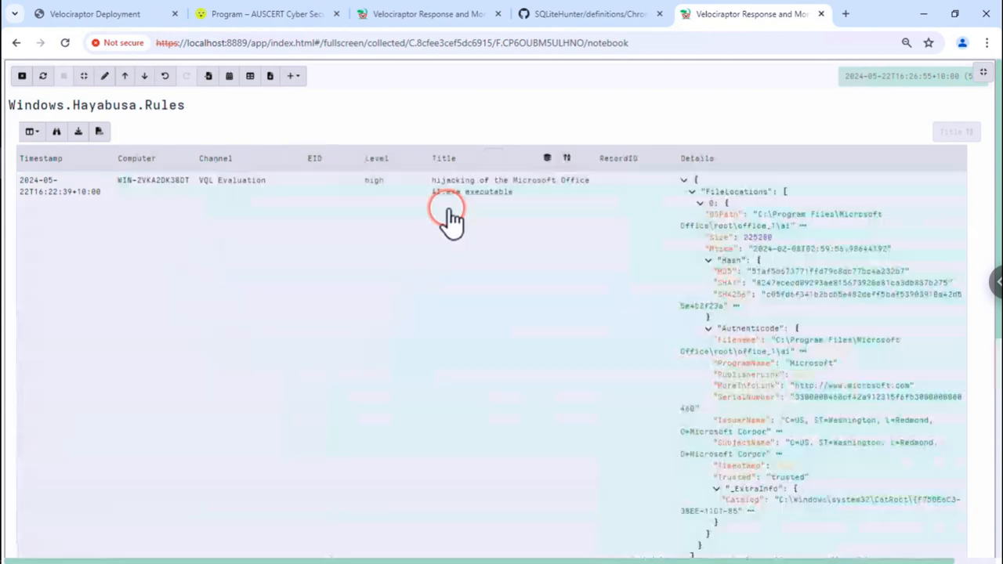
{"action": "left_click", "coordinate": [453, 203]}
{"action": "left_click", "coordinate": [546, 160]}
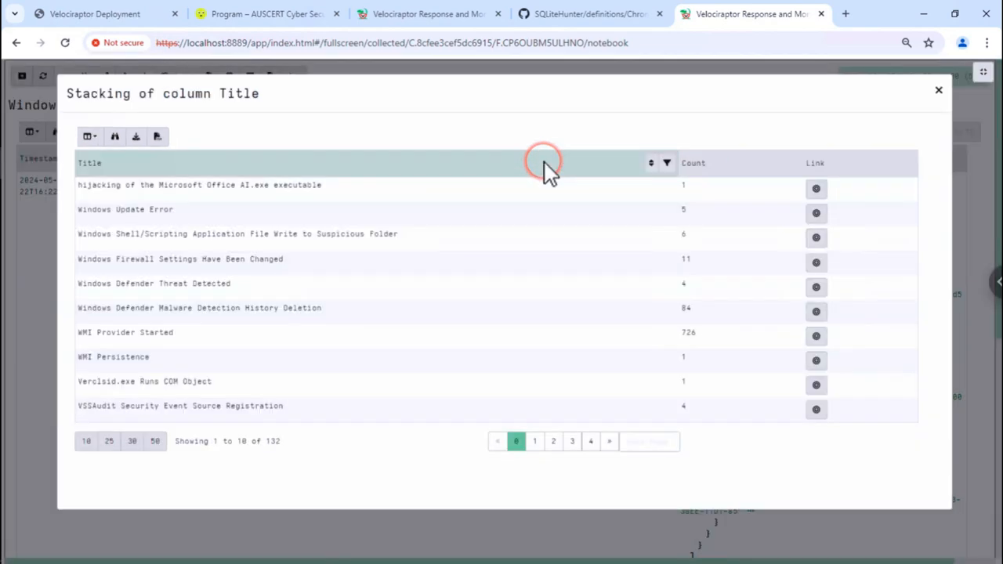
{"action": "left_click", "coordinate": [438, 186]}
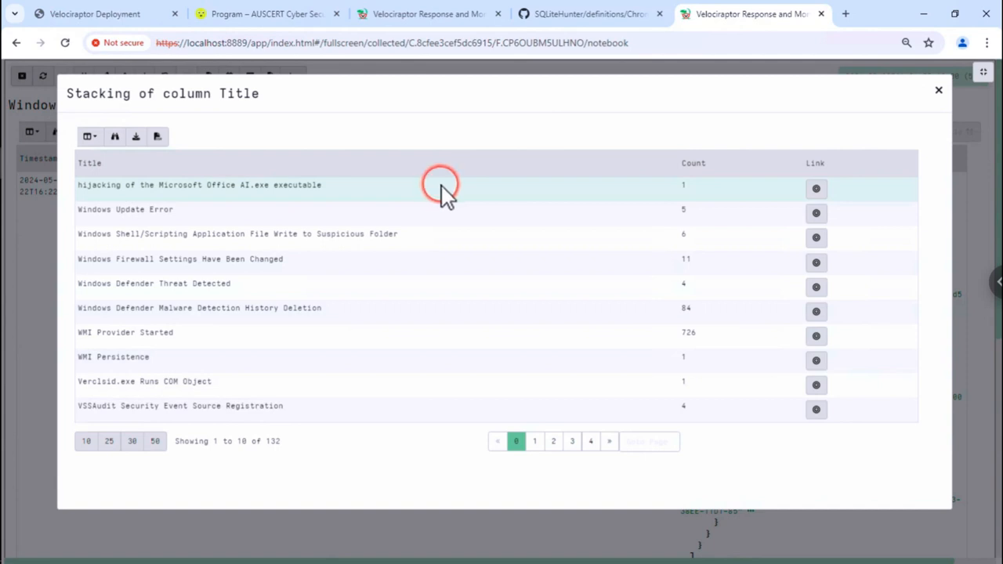
- Sort the Title stack by count, highest first, and page through titles 21–50
{"action": "mouse_move", "coordinate": [749, 170]}
{"action": "left_click", "coordinate": [772, 164]}
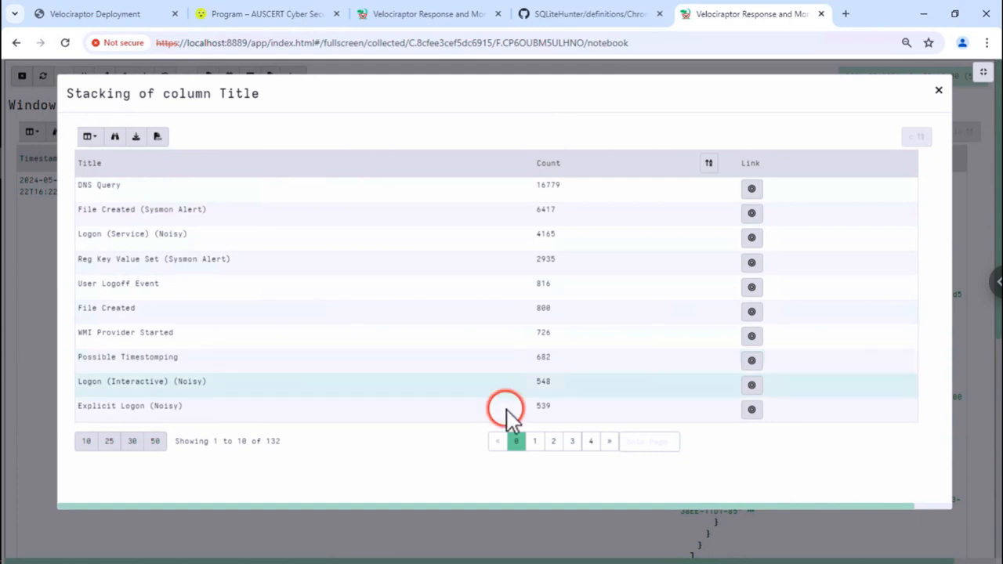
{"action": "left_click", "coordinate": [554, 443]}
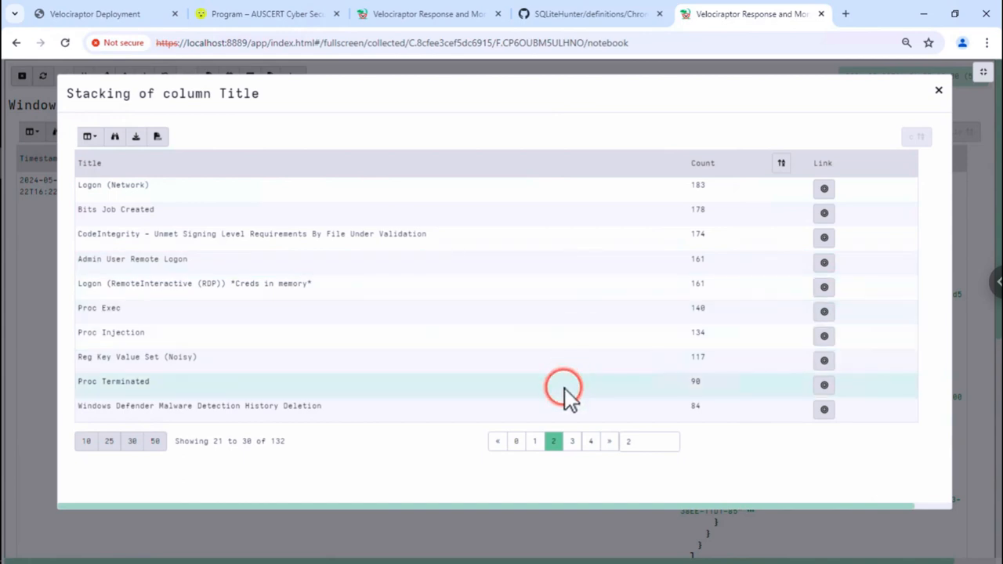
{"action": "left_click", "coordinate": [591, 441]}
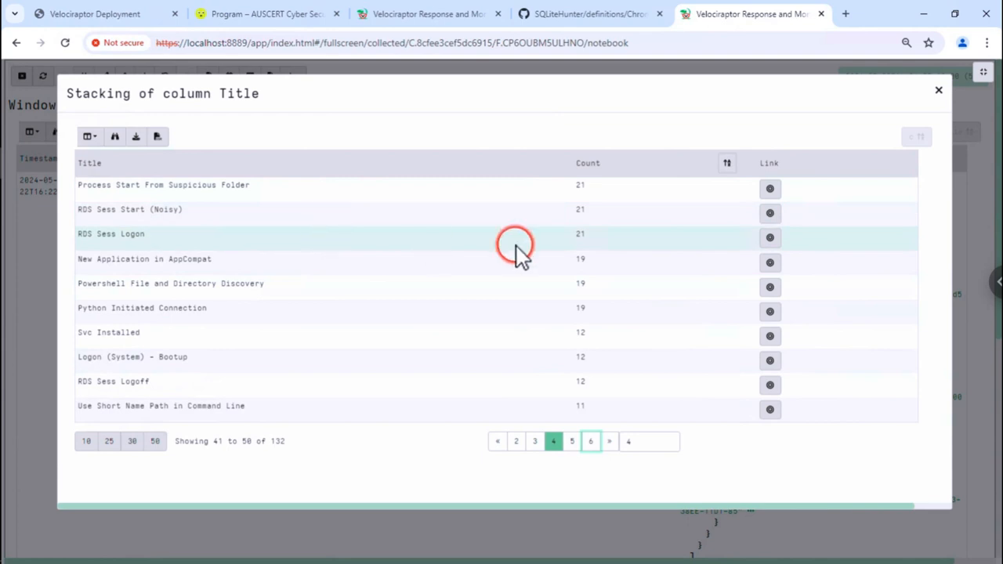
- Filter the results to RDS Sess Logon, then to Service Crashed, reopening the Title stack each time
{"action": "left_click", "coordinate": [769, 237]}
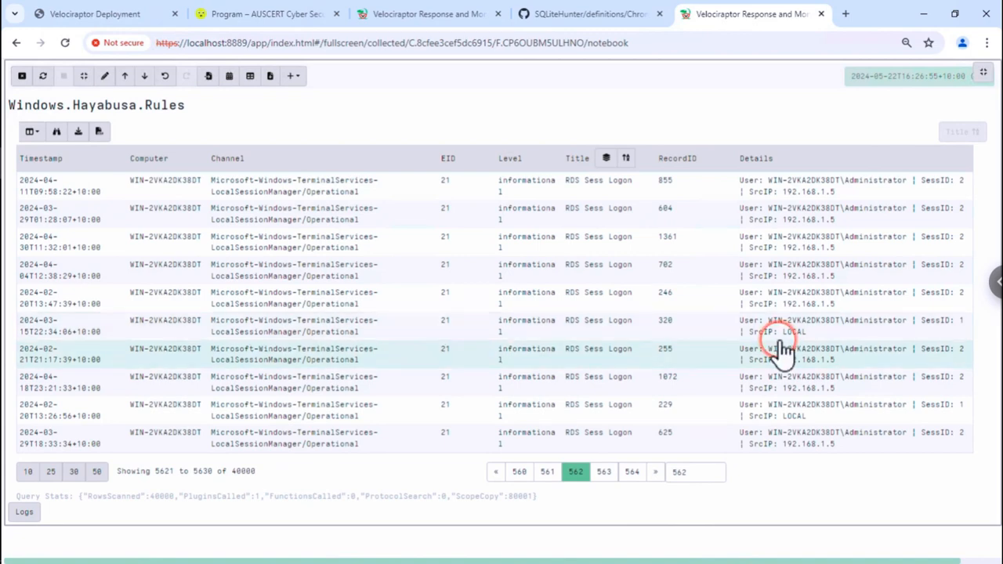
{"action": "left_click", "coordinate": [606, 159]}
{"action": "left_click", "coordinate": [584, 441]}
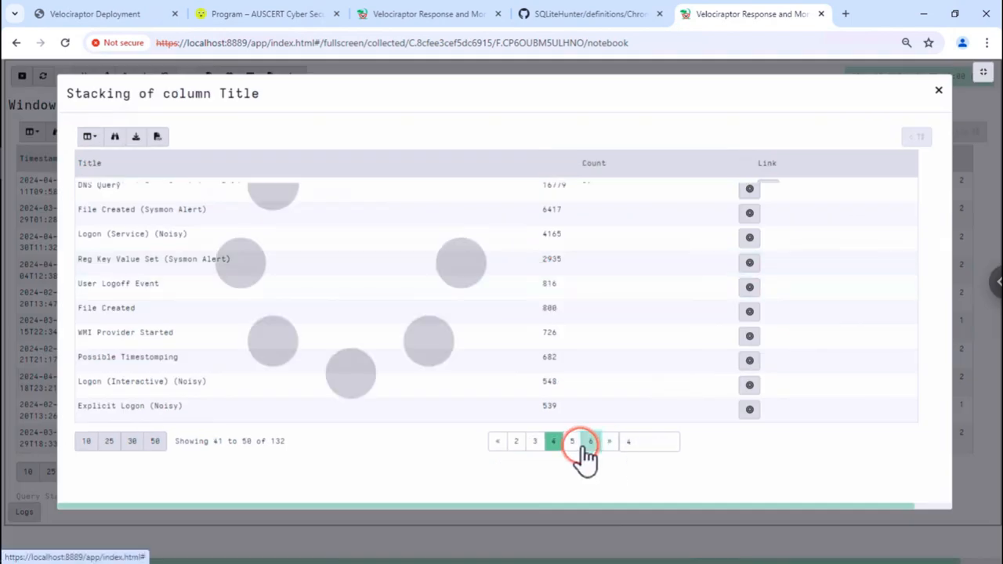
{"action": "left_click", "coordinate": [609, 442]}
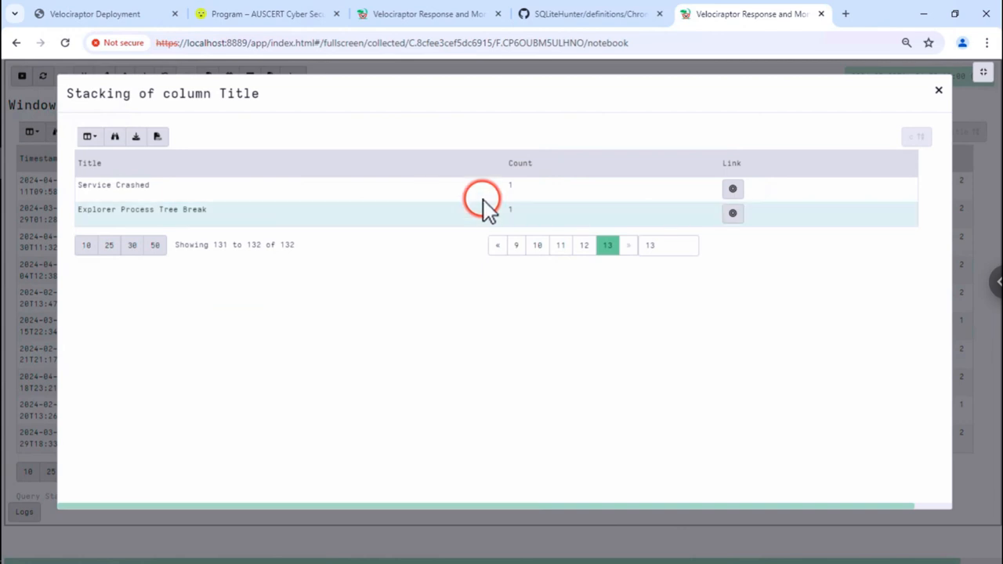
{"action": "left_click", "coordinate": [733, 191]}
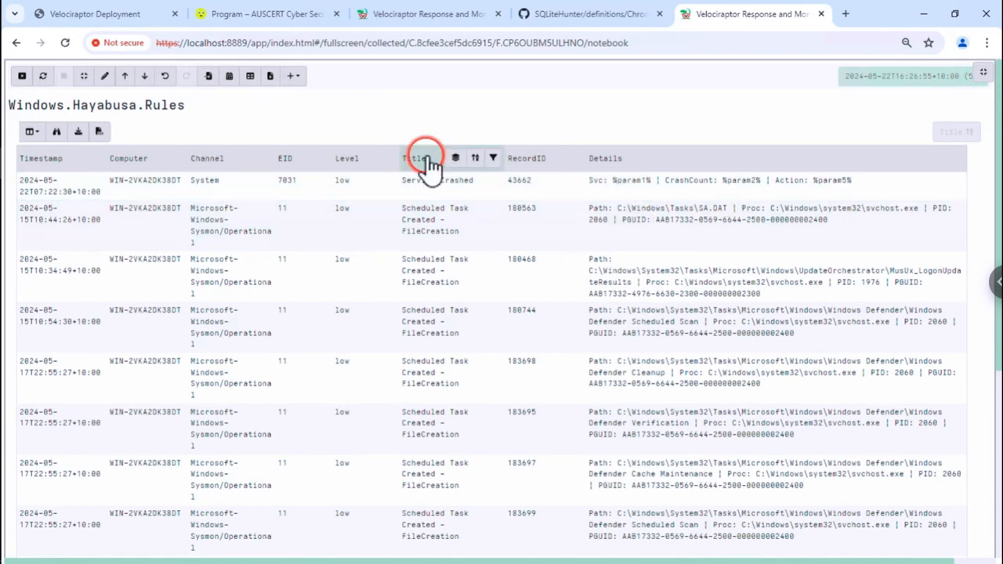
{"action": "left_click", "coordinate": [455, 159]}
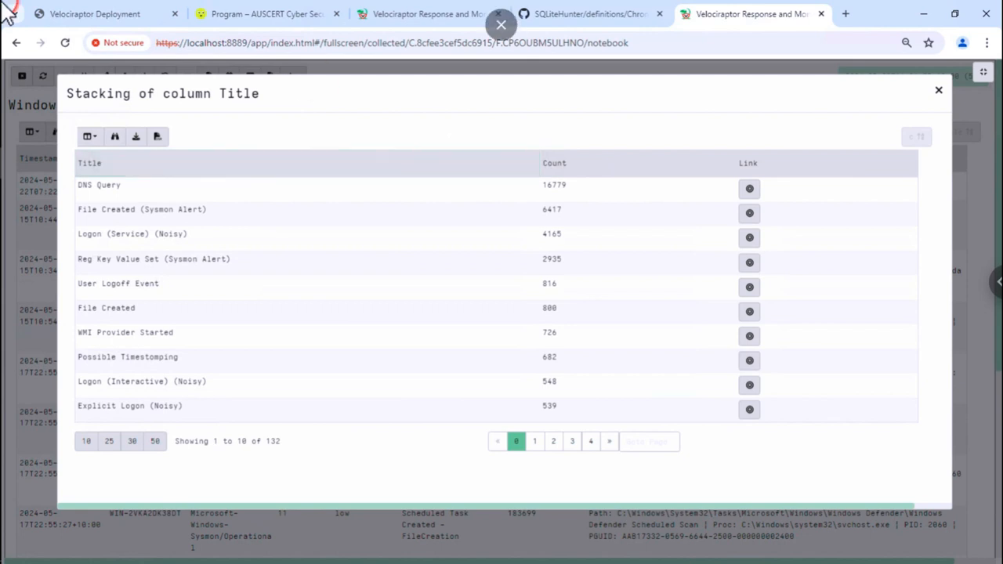
{"action": "left_click", "coordinate": [118, 16]}
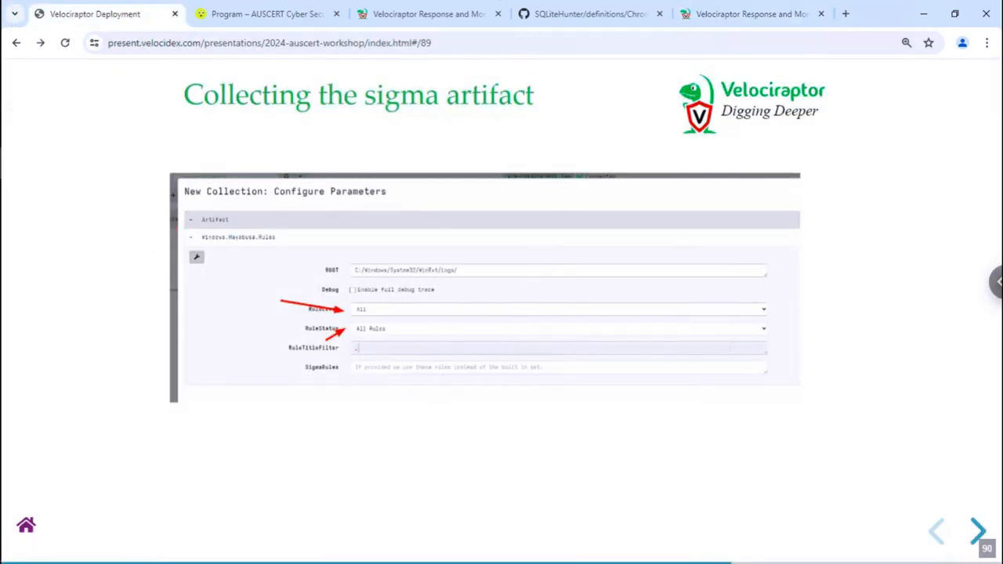
- Advance through the stacking, process tracking, NTFS and USN Journal slides to 'What did we not cover?'
{"action": "key", "text": "Right"}
{"action": "key", "text": "Right"}
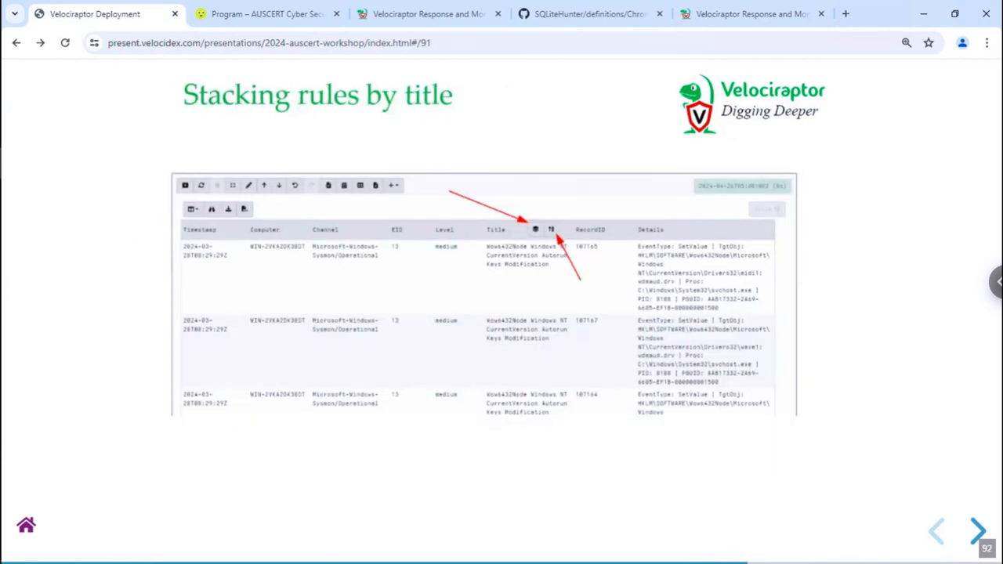
{"action": "key", "text": "Right"}
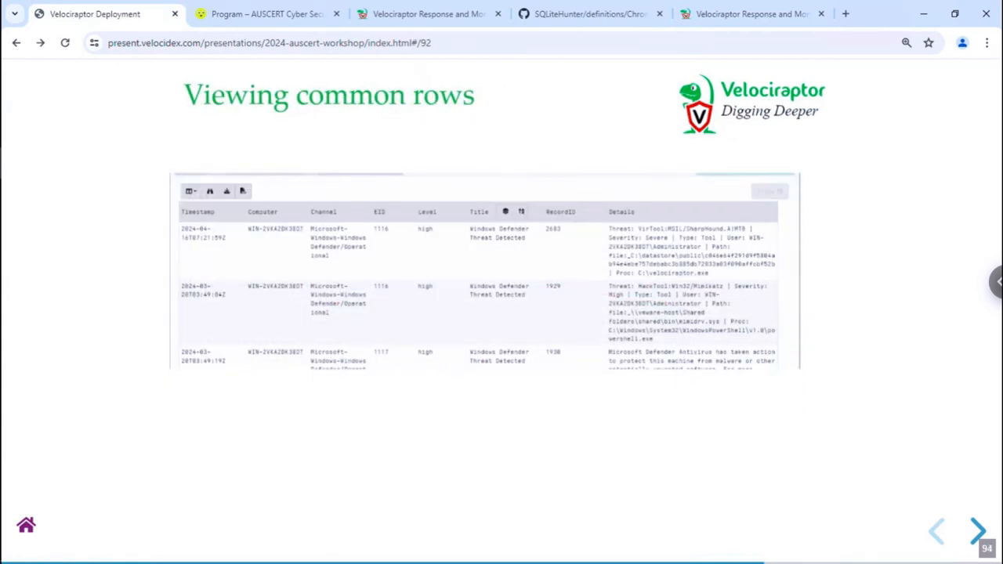
{"action": "key", "text": "Right"}
{"action": "key", "text": "Right"}
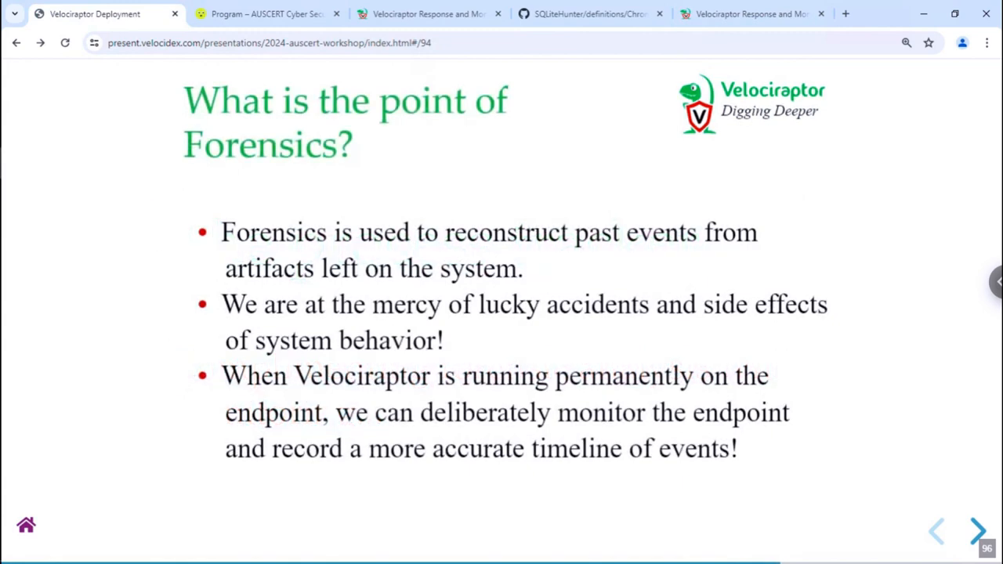
{"action": "key", "text": "Left"}
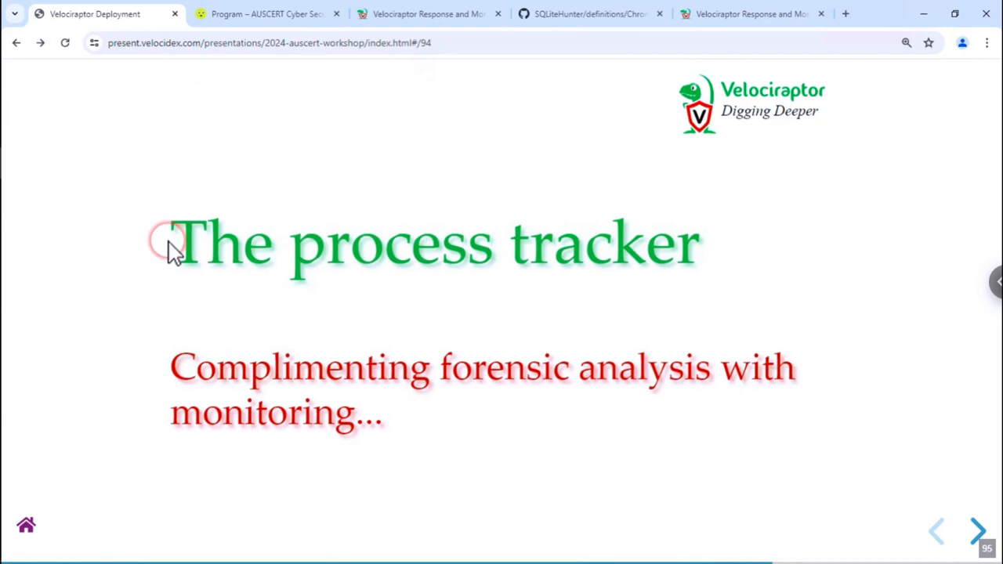
{"action": "key", "text": "Right"}
{"action": "key", "text": "Right"}
{"action": "key", "text": "Right"}
{"action": "key", "text": "Right"}
{"action": "key", "text": "Right"}
{"action": "key", "text": "Right"}
{"action": "key", "text": "Right"}
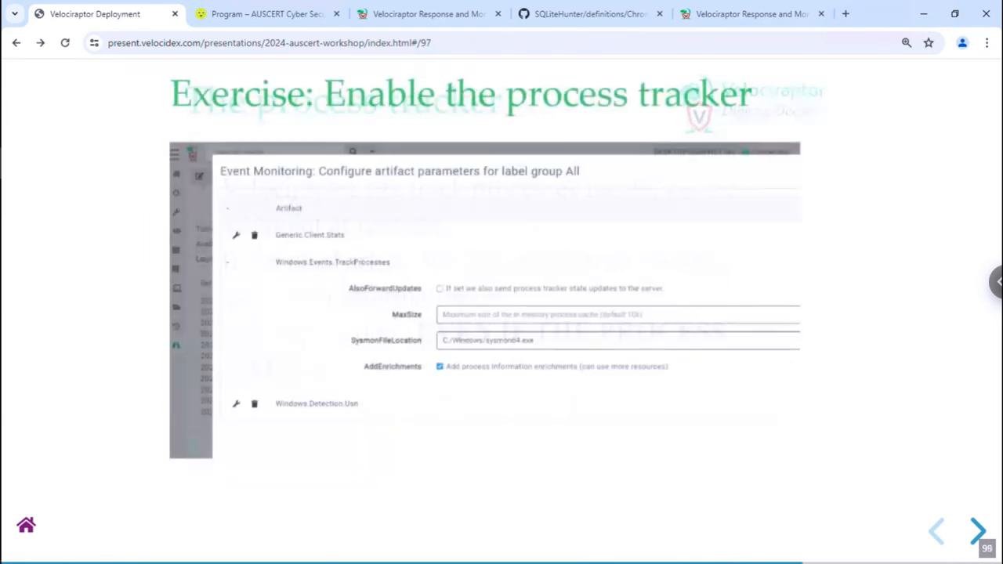
{"action": "key", "text": "Right"}
{"action": "key", "text": "Right"}
{"action": "key", "text": "Right"}
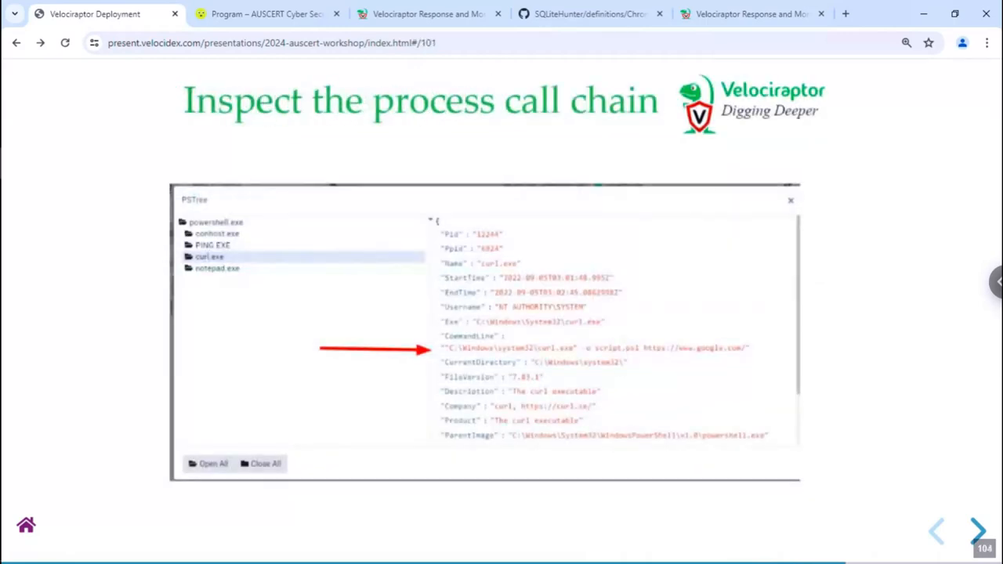
{"action": "key", "text": "Right"}
{"action": "key", "text": "Right"}
{"action": "key", "text": "Right"}
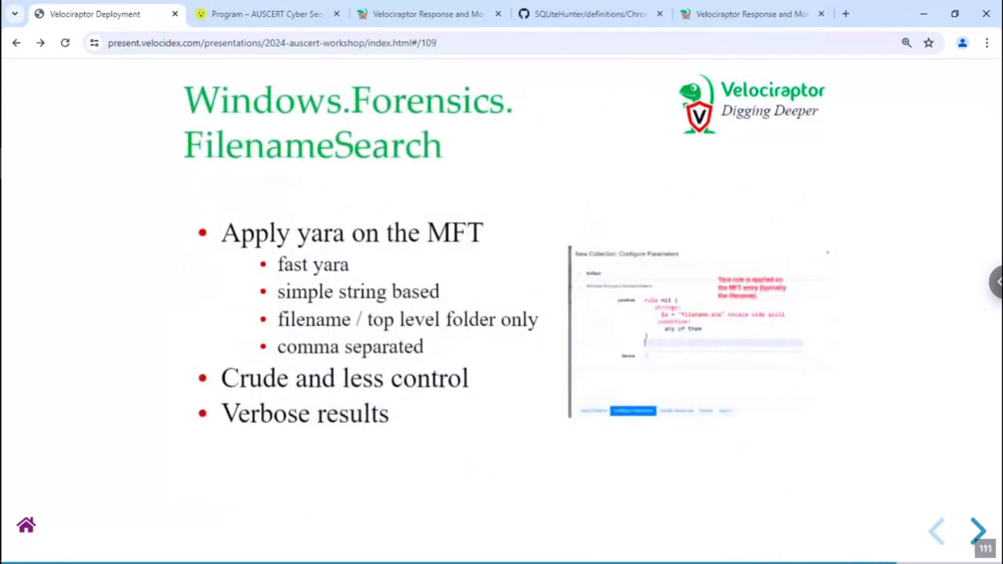
{"action": "key", "text": "Right"}
{"action": "key", "text": "Right"}
{"action": "key", "text": "Right"}
{"action": "key", "text": "Right"}
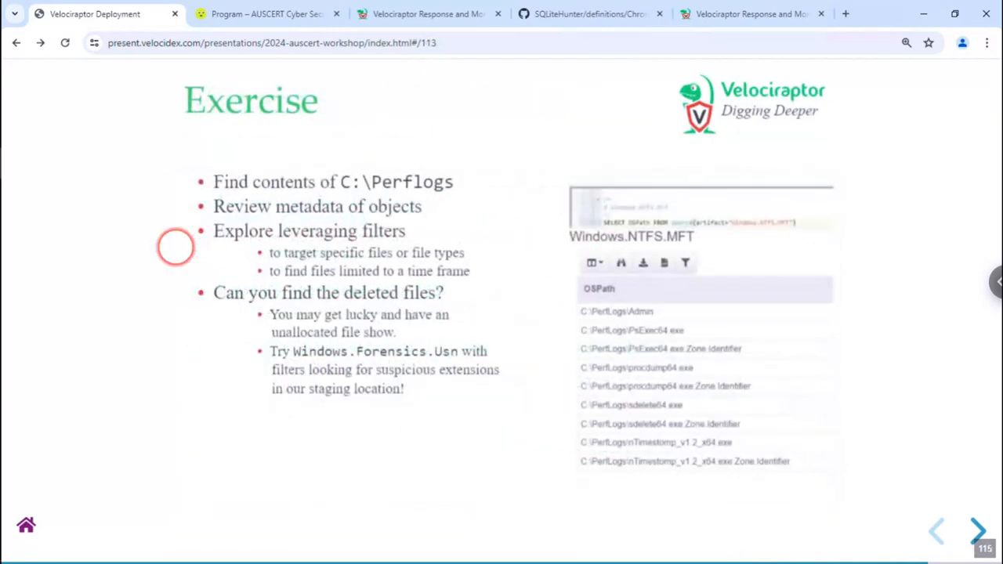
{"action": "key", "text": "Right"}
{"action": "key", "text": "Right"}
{"action": "key", "text": "Right"}
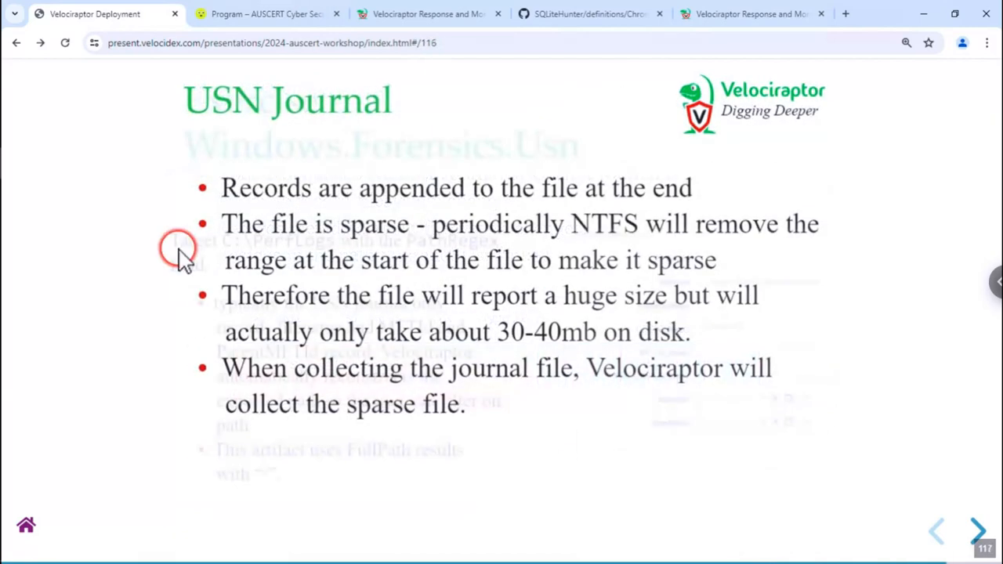
{"action": "key", "text": "Right"}
{"action": "key", "text": "Right"}
{"action": "key", "text": "Right"}
{"action": "key", "text": "Right"}
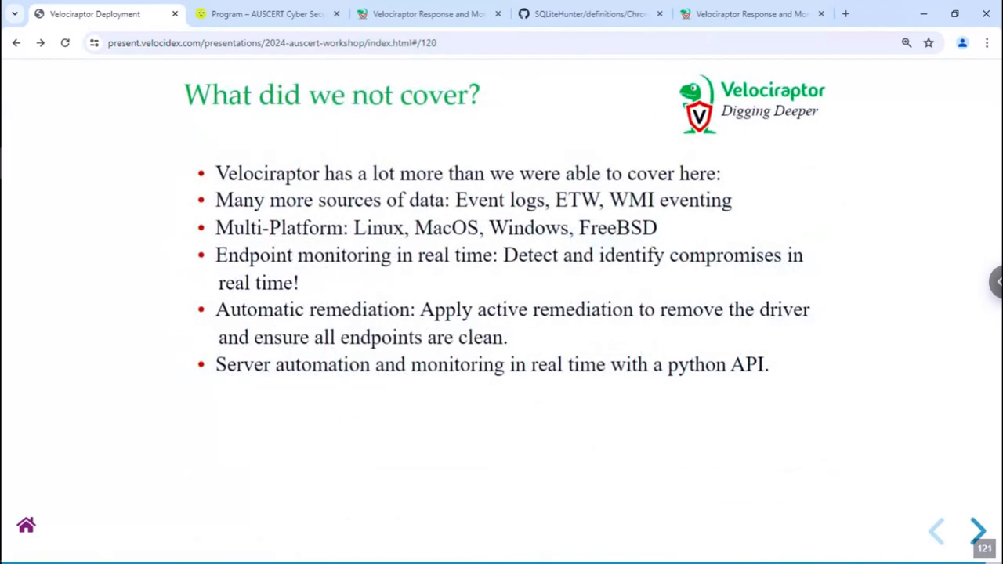
- Step back through the USN Journal, MFT and process tracking slides to 'What is the point of Forensics?'
{"action": "key", "text": "Left"}
{"action": "key", "text": "Left"}
{"action": "key", "text": "Left"}
{"action": "key", "text": "Left"}
{"action": "key", "text": "Left"}
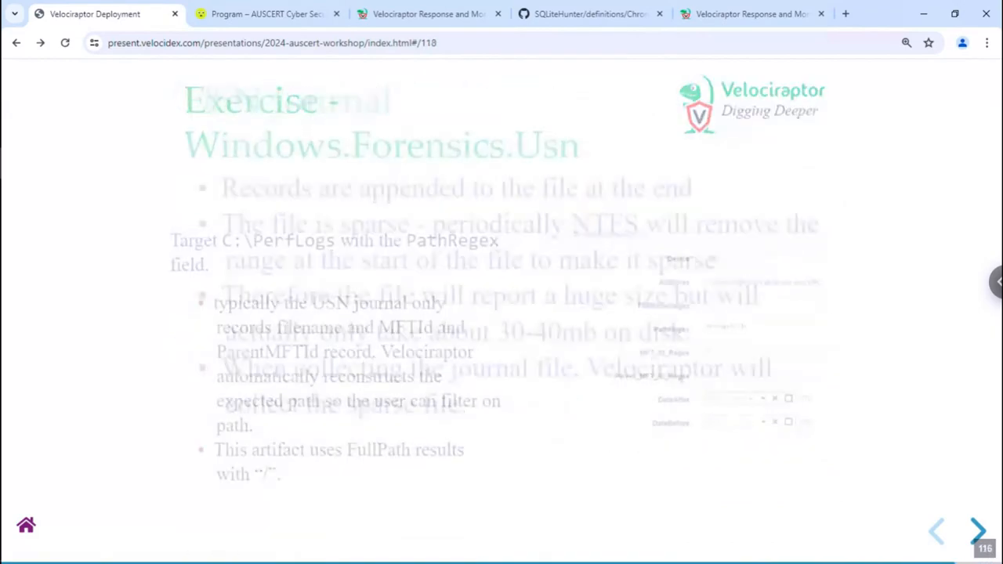
{"action": "key", "text": "Left"}
{"action": "key", "text": "Left"}
{"action": "key", "text": "Left"}
{"action": "key", "text": "Left"}
{"action": "key", "text": "Left"}
{"action": "key", "text": "Left"}
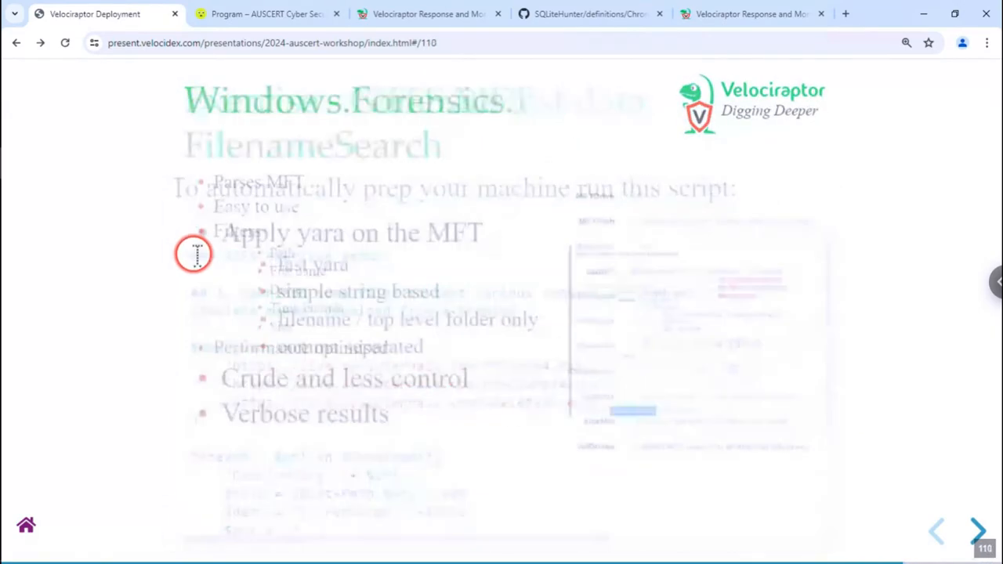
{"action": "key", "text": "Left"}
{"action": "key", "text": "Left"}
{"action": "key", "text": "Left"}
{"action": "key", "text": "Left"}
{"action": "key", "text": "Left"}
{"action": "key", "text": "Left"}
{"action": "key", "text": "Left"}
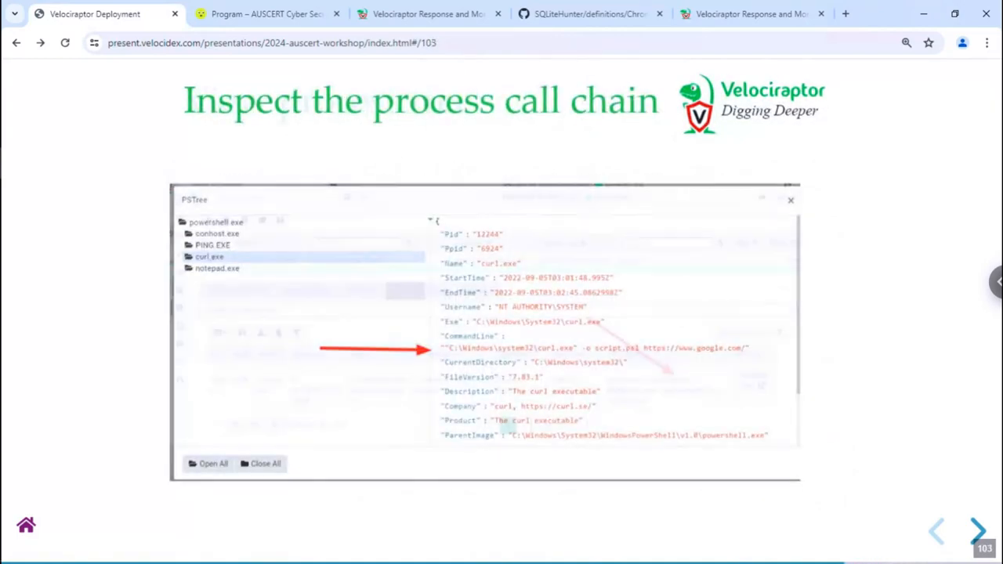
{"action": "key", "text": "Left"}
{"action": "key", "text": "Left"}
{"action": "key", "text": "Left"}
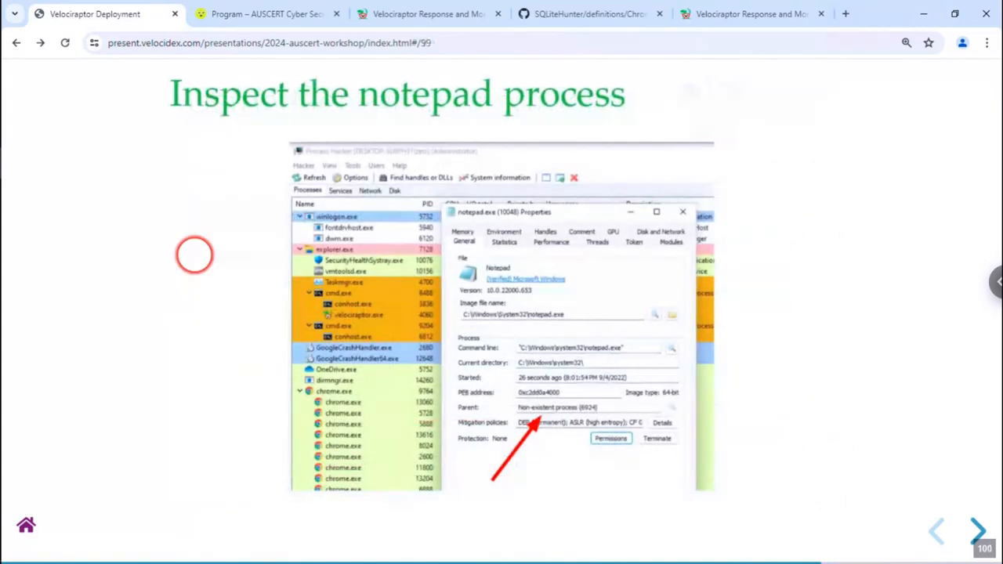
{"action": "key", "text": "Left"}
{"action": "key", "text": "Left"}
{"action": "key", "text": "Left"}
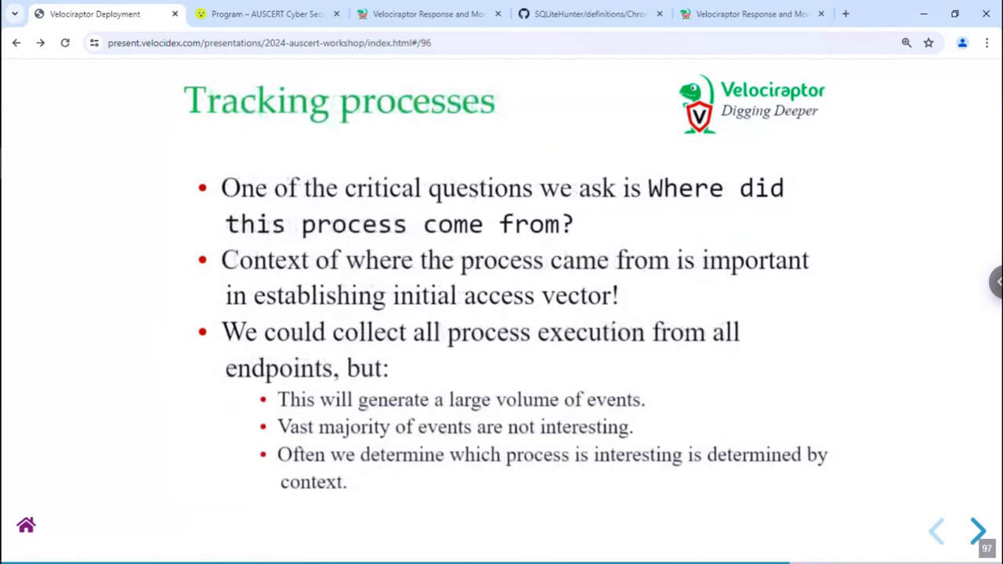
{"action": "key", "text": "Left"}
{"action": "key", "text": "Left"}
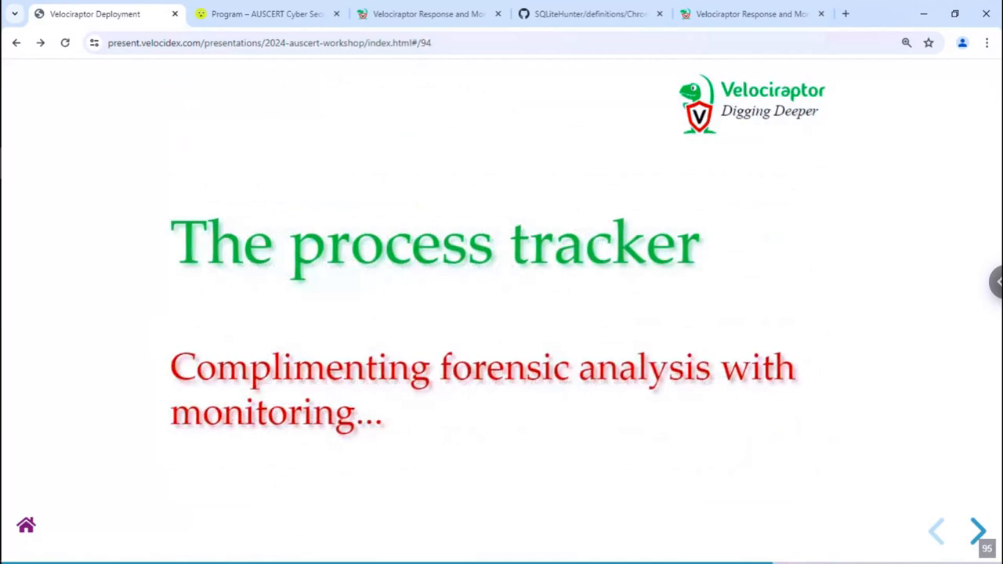
{"action": "key", "text": "Left"}
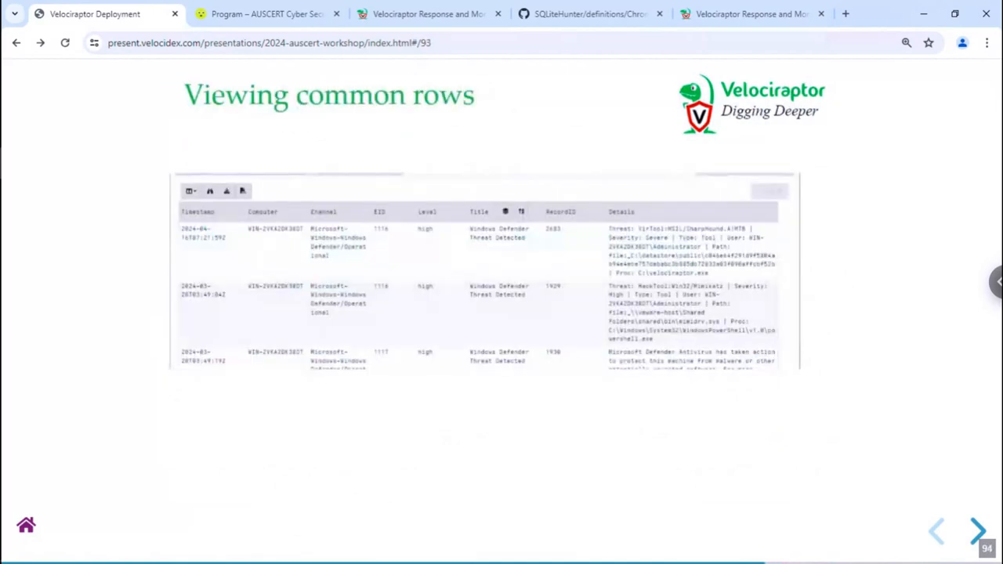
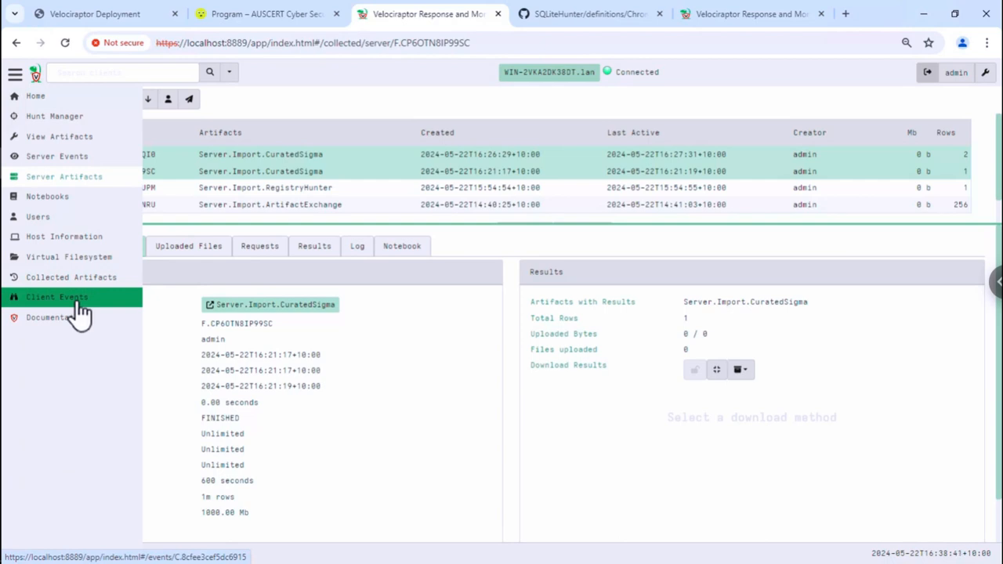
- In Client Events, start label-group event monitoring for the All group (1 artifact) and continue to artifact selection
{"action": "left_click", "coordinate": [57, 298]}
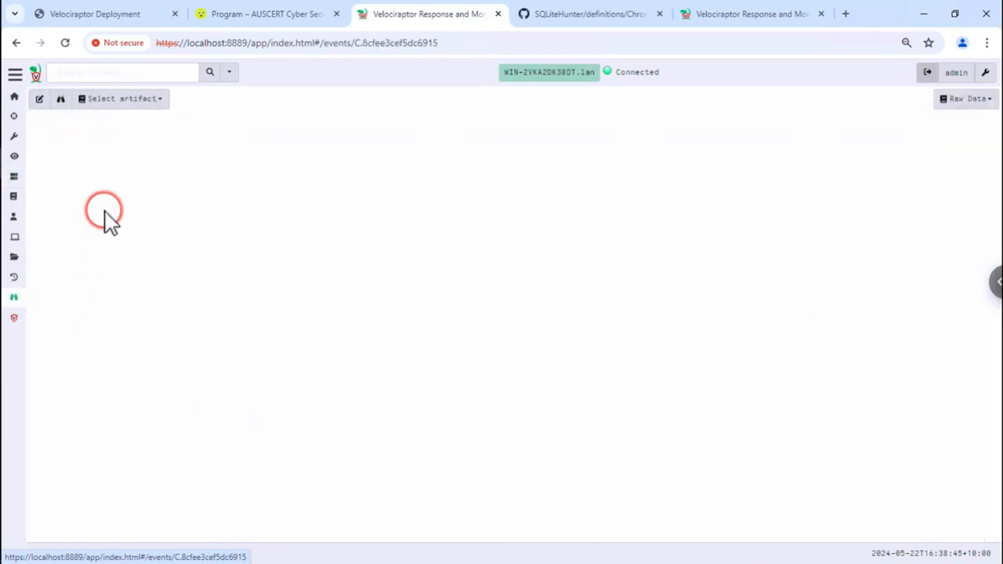
{"action": "left_click", "coordinate": [40, 99]}
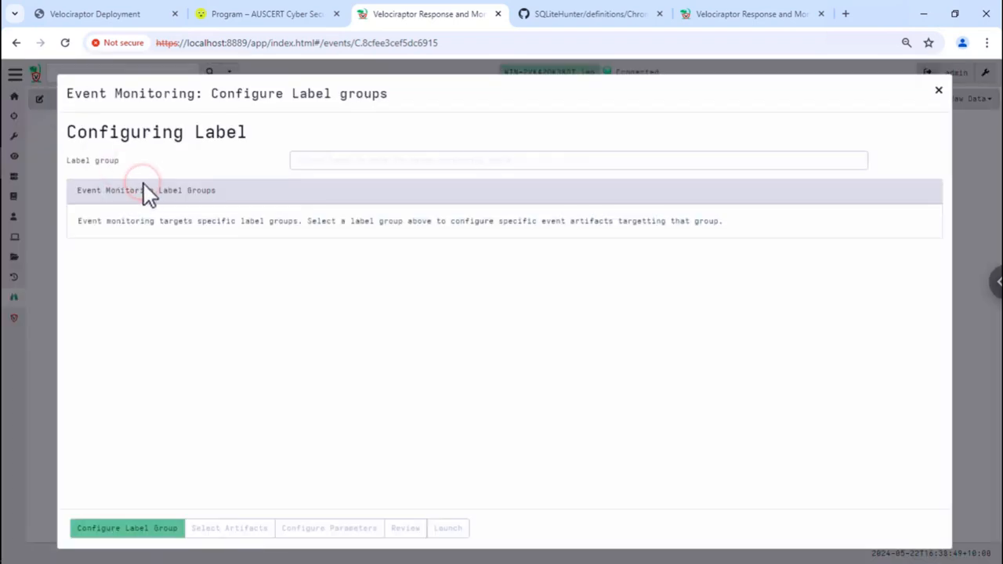
{"action": "left_click", "coordinate": [351, 159]}
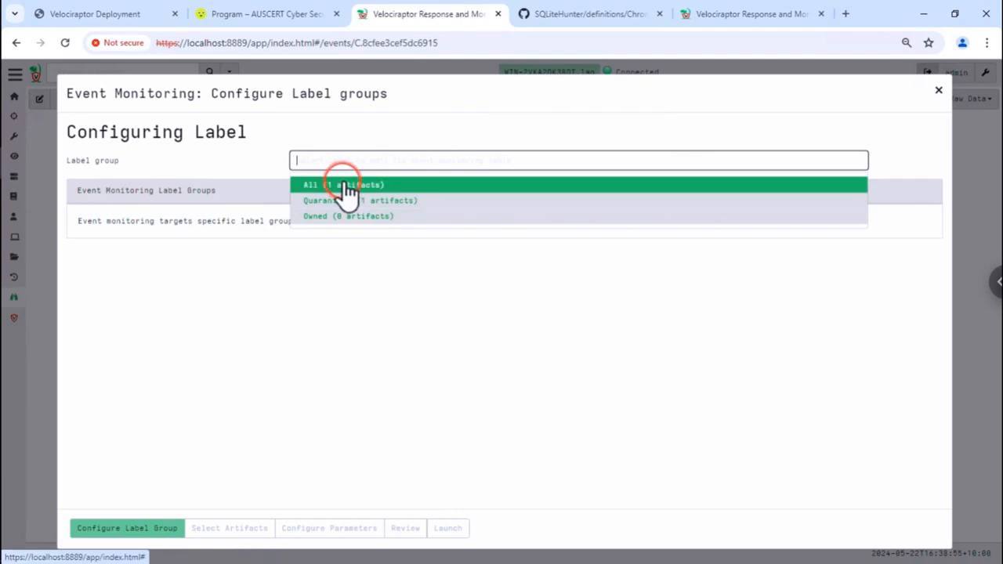
{"action": "left_click", "coordinate": [344, 186]}
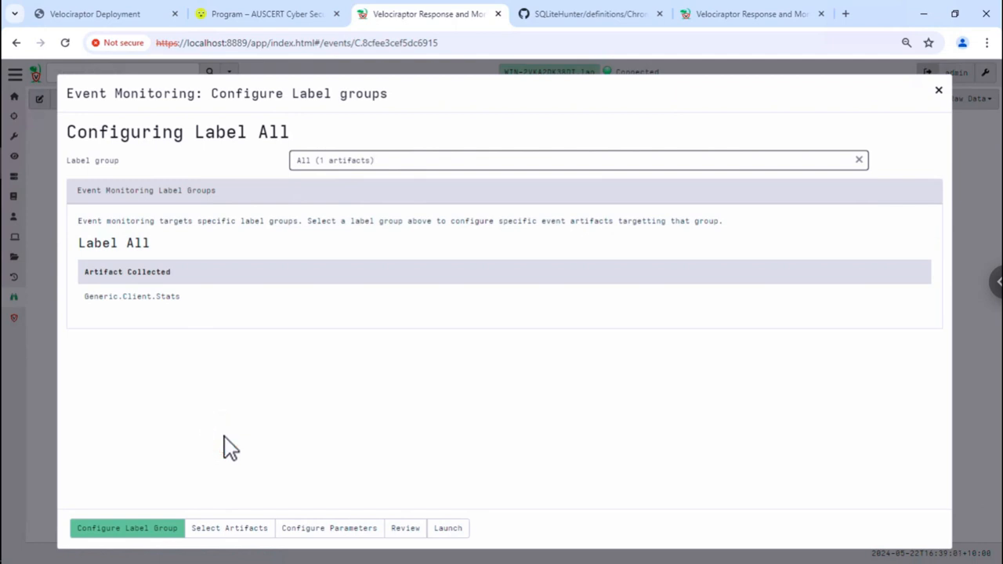
{"action": "left_click", "coordinate": [254, 530]}
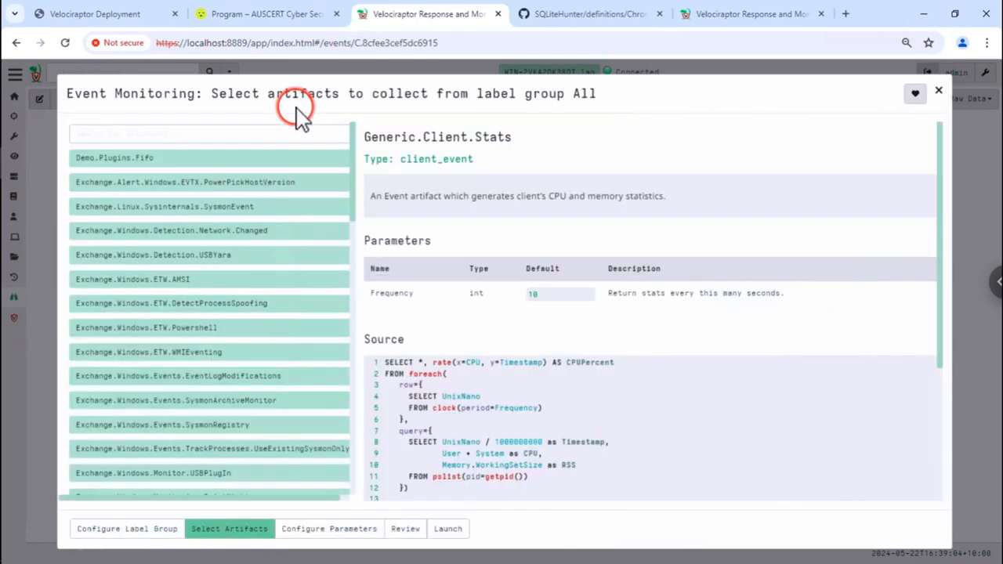
- Search 'tracker' and select Windows.Events.TrackProcesses, leaving TrackProcessesBasic deselected
{"action": "left_click", "coordinate": [283, 135]}
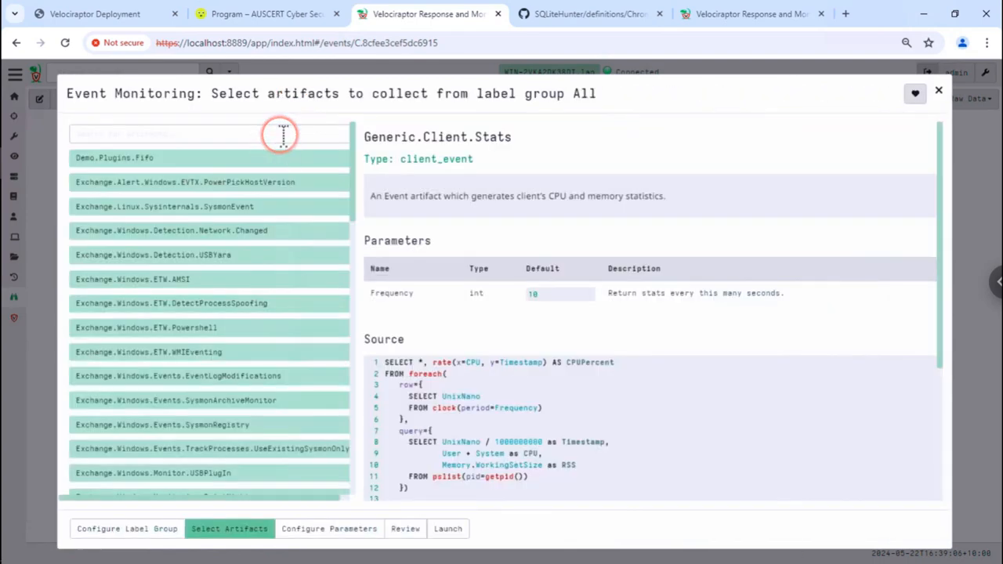
{"action": "type", "text": "trac"}
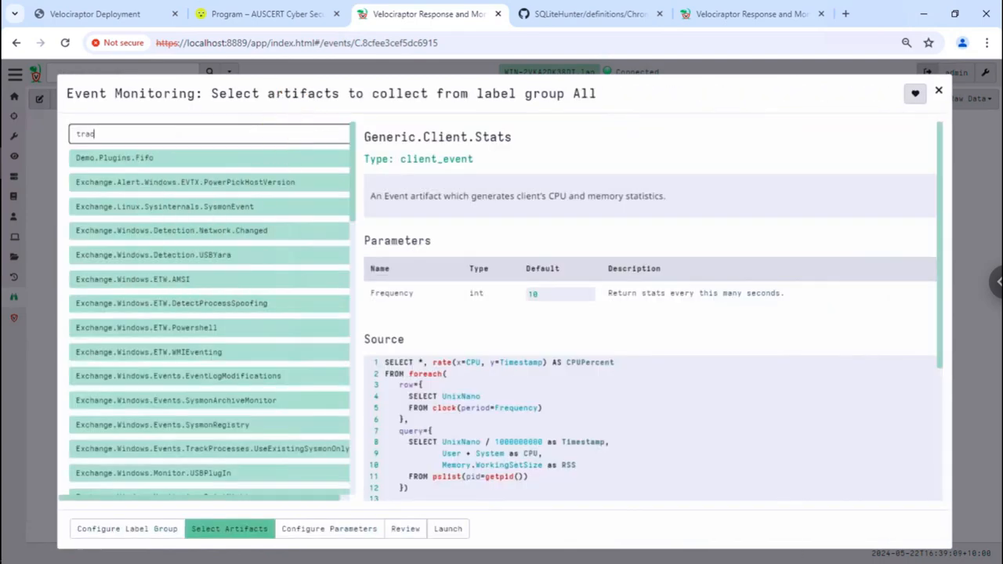
{"action": "type", "text": "ker"}
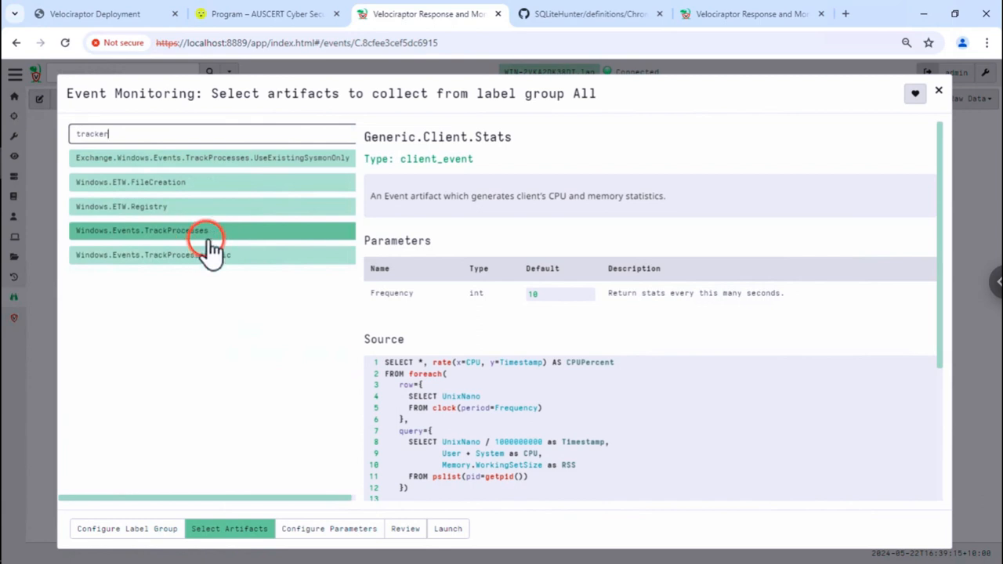
{"action": "left_click", "coordinate": [266, 235]}
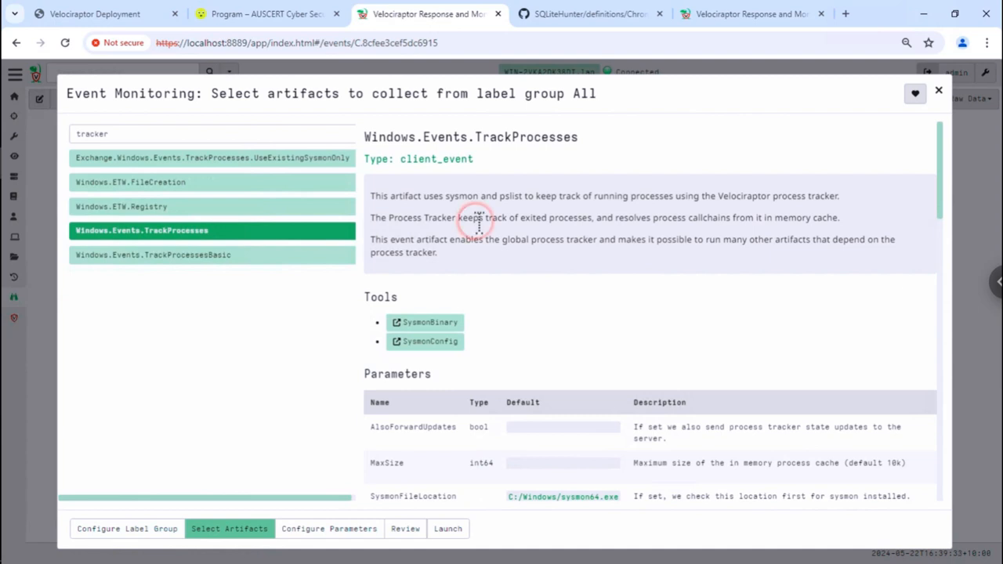
{"action": "left_click", "coordinate": [286, 255]}
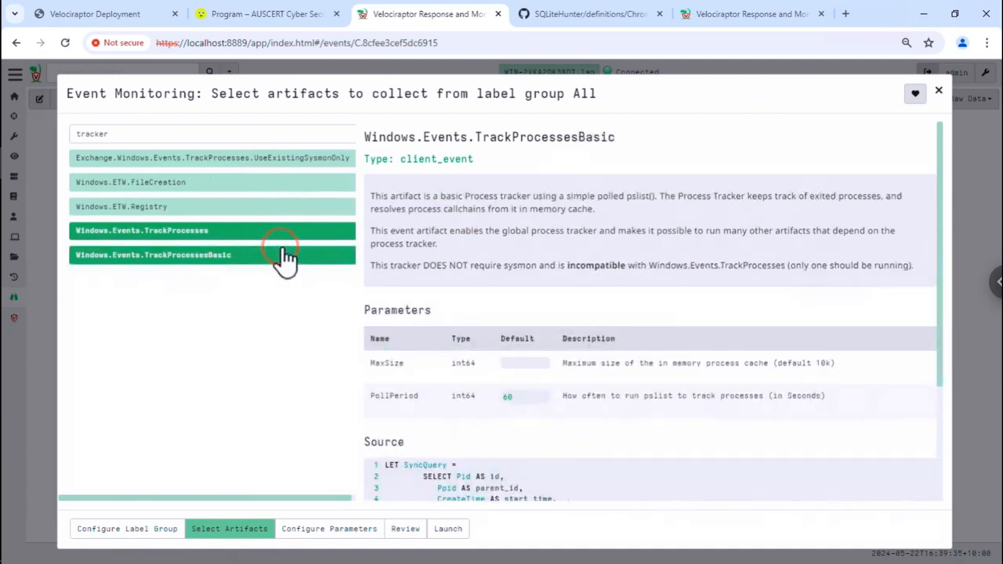
{"action": "left_click", "coordinate": [288, 256]}
{"action": "left_click", "coordinate": [289, 258]}
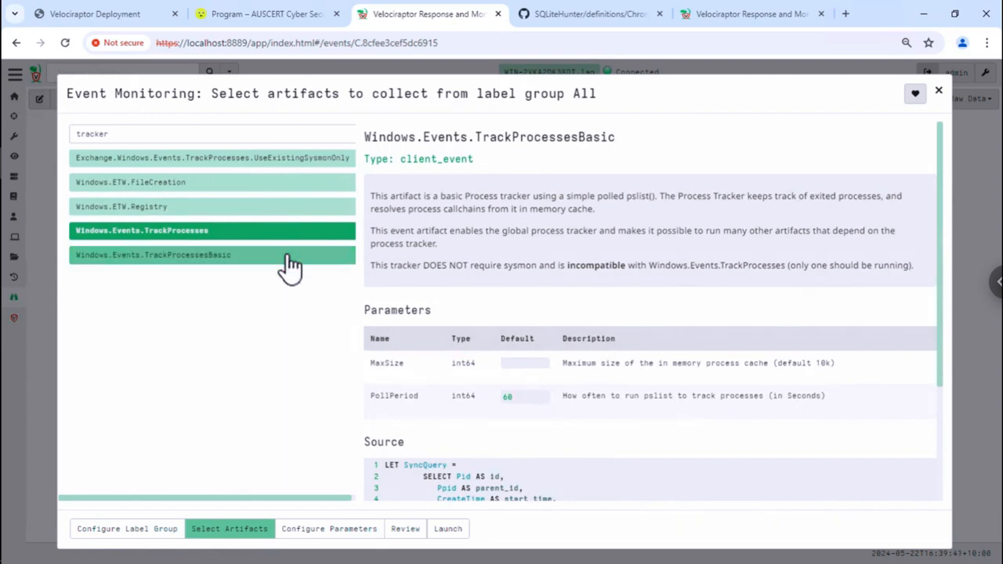
{"action": "left_click", "coordinate": [374, 233]}
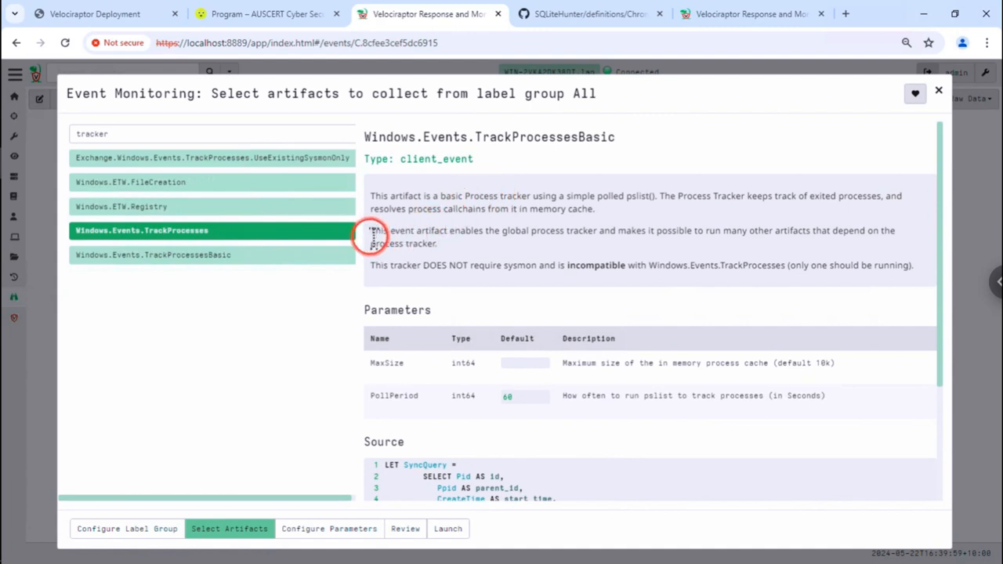
- Review the Windows.Events.TrackProcesses description and launch the event monitoring change
{"action": "left_click", "coordinate": [341, 235]}
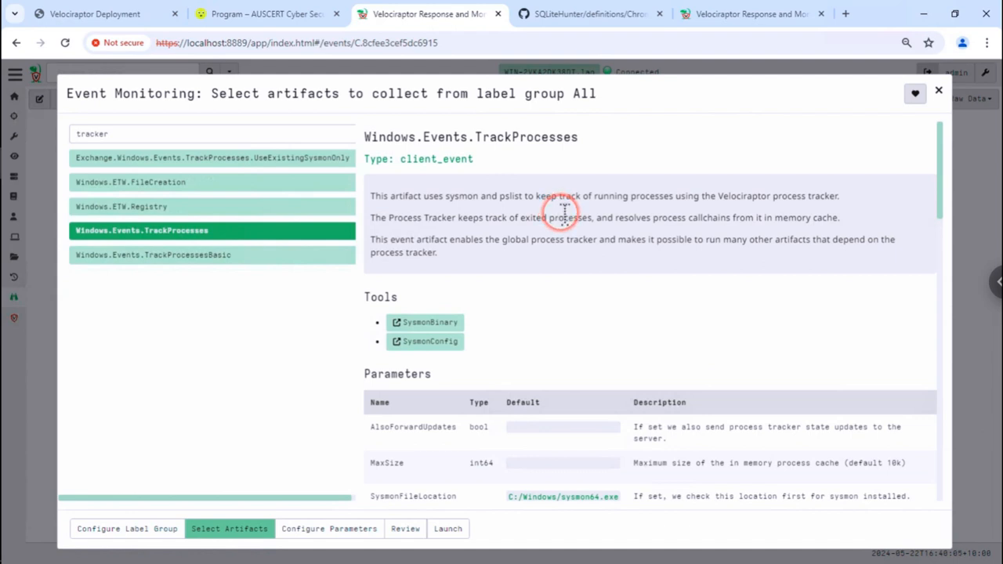
{"action": "scroll", "coordinate": [502, 341], "scroll_direction": "down", "scroll_amount": 3}
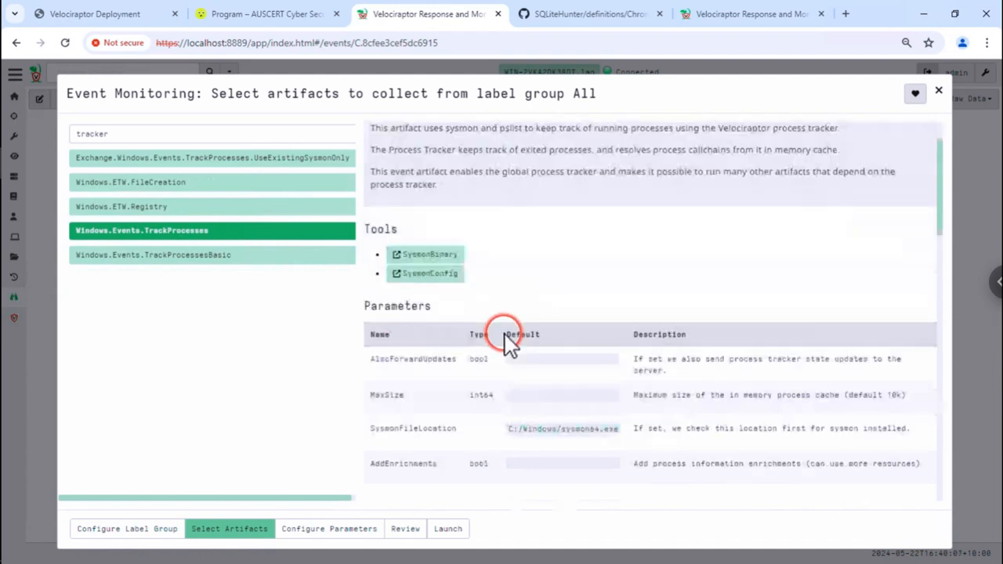
{"action": "scroll", "coordinate": [497, 347], "scroll_direction": "down", "scroll_amount": 12}
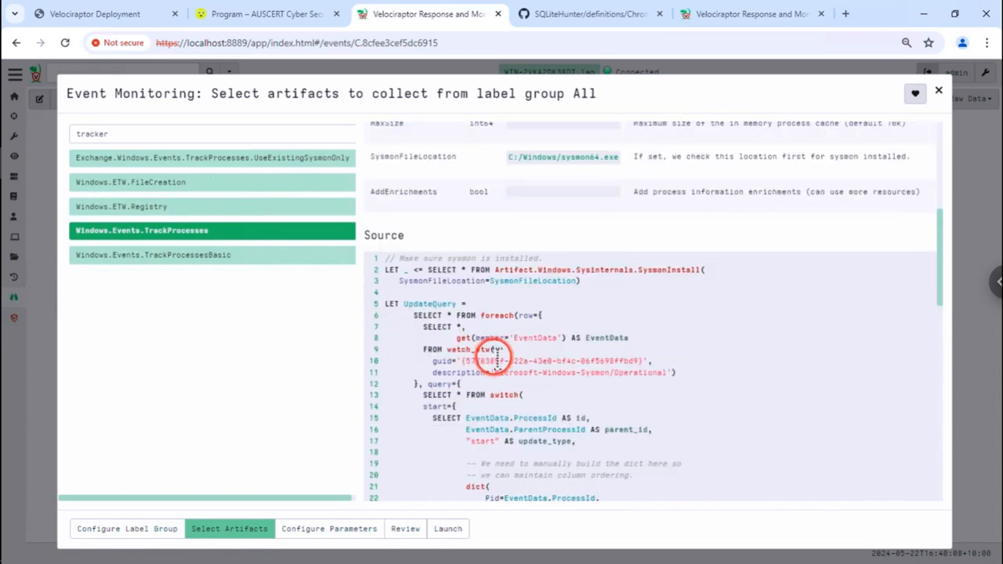
{"action": "left_click", "coordinate": [450, 529]}
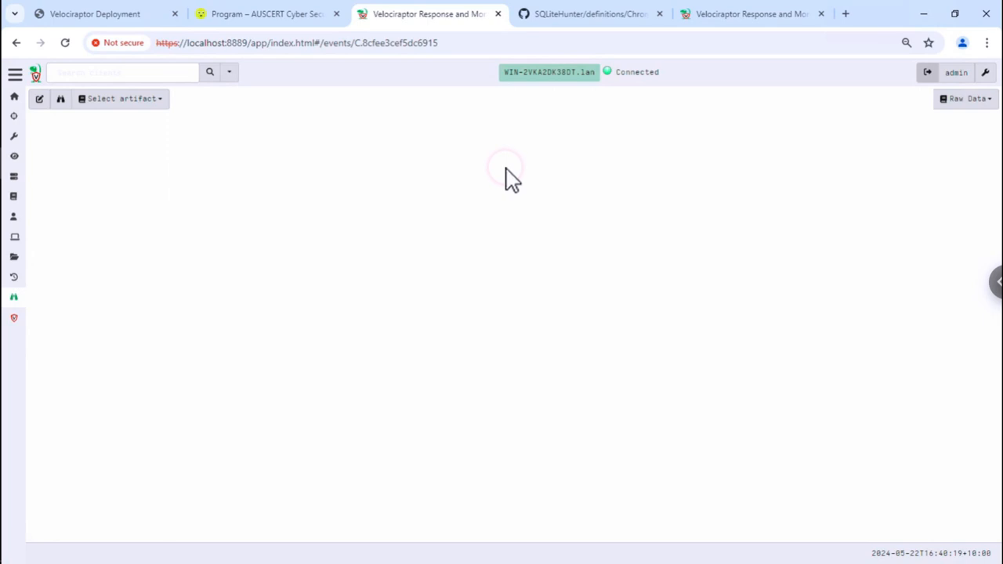
- Show the Windows.Events.TrackProcesses monitoring data in the Logs view
{"action": "left_click", "coordinate": [15, 278]}
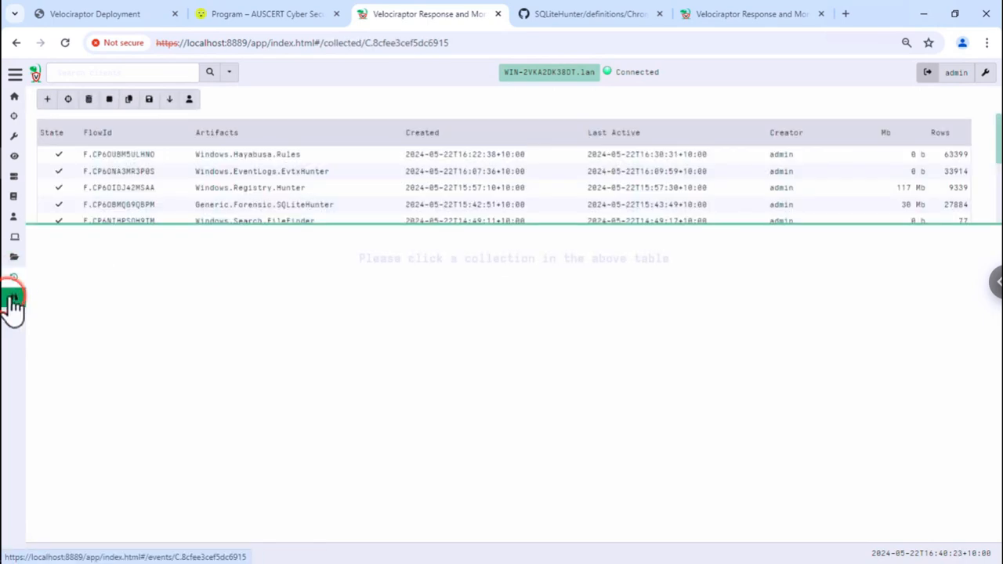
{"action": "left_click", "coordinate": [13, 298]}
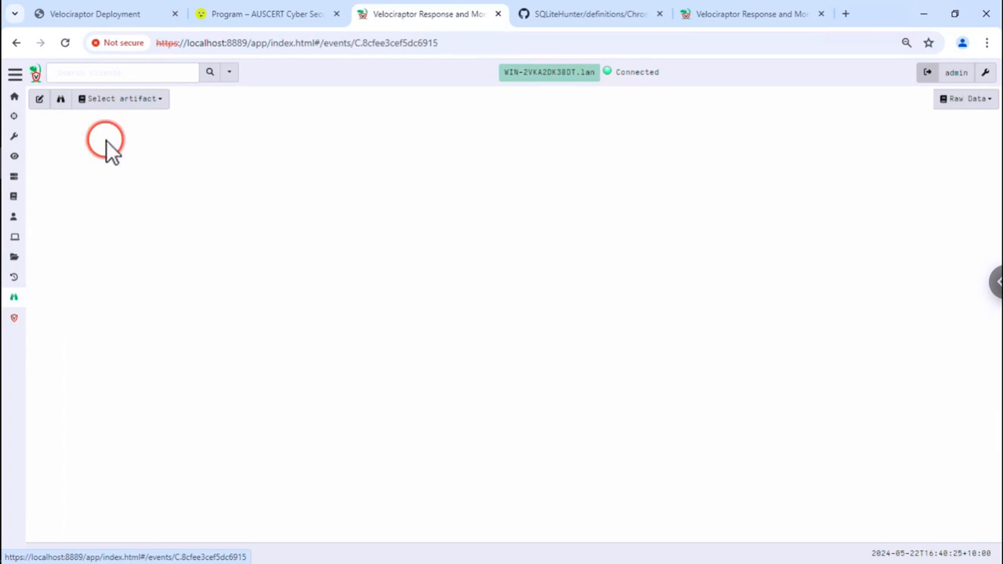
{"action": "left_click", "coordinate": [147, 101]}
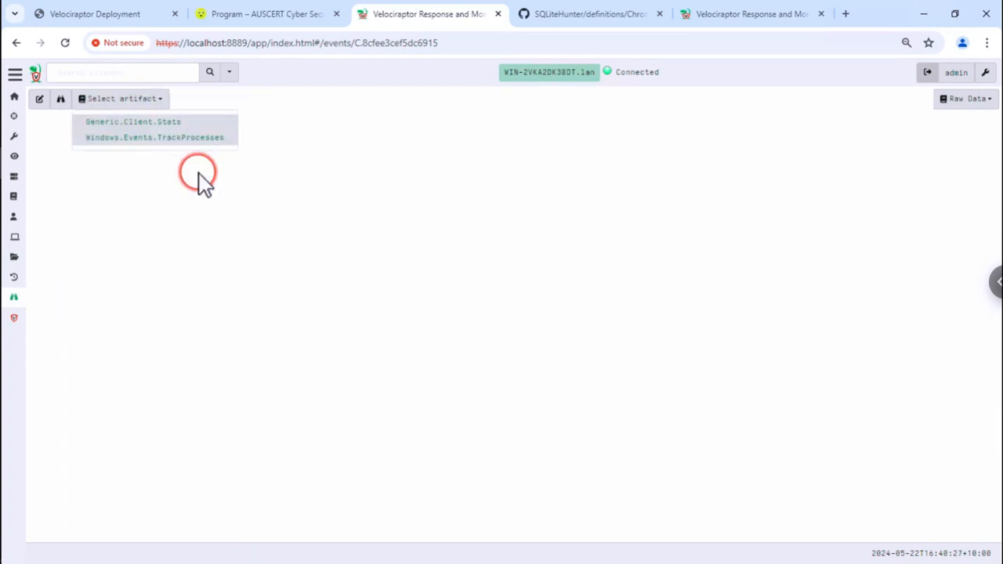
{"action": "left_click", "coordinate": [195, 141]}
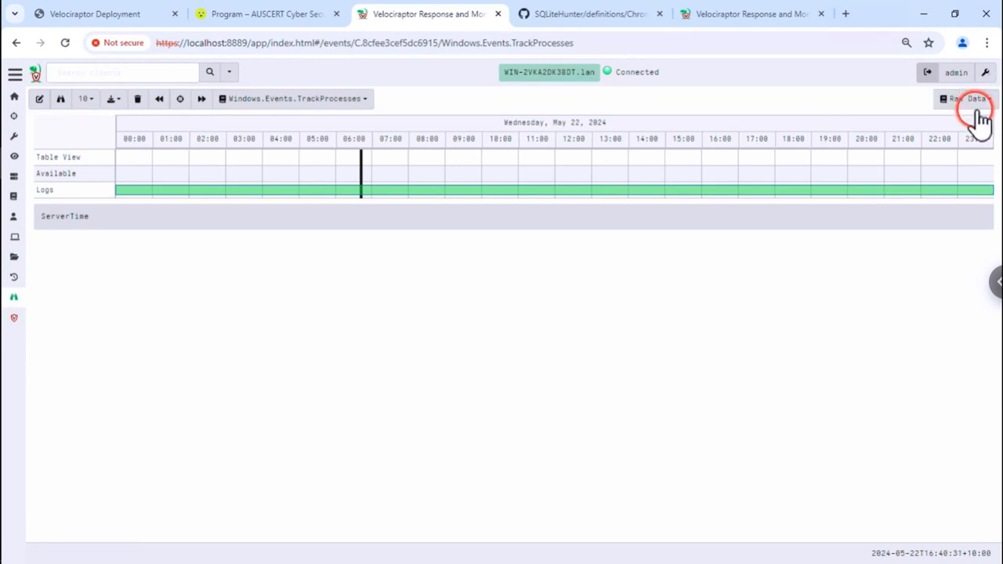
{"action": "left_click", "coordinate": [971, 100]}
{"action": "left_click", "coordinate": [968, 141]}
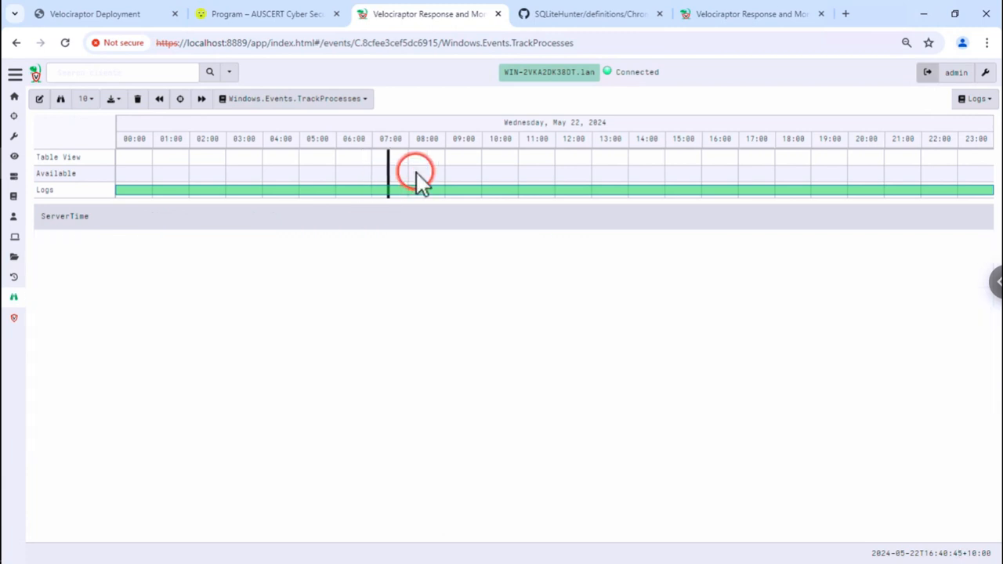
- Adjust the log timeline position and display 100 rows per page
{"action": "left_click", "coordinate": [345, 165]}
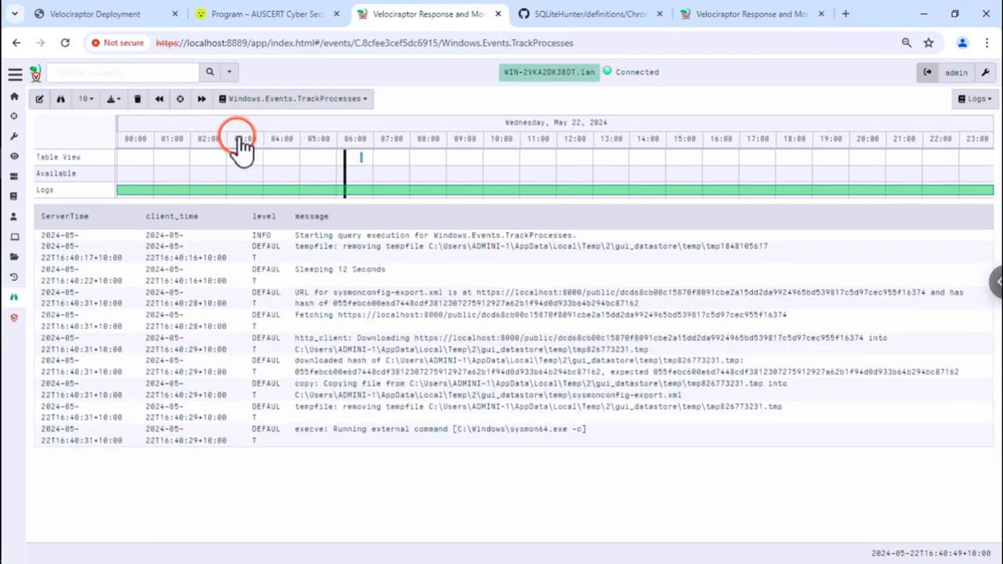
{"action": "left_click", "coordinate": [361, 164]}
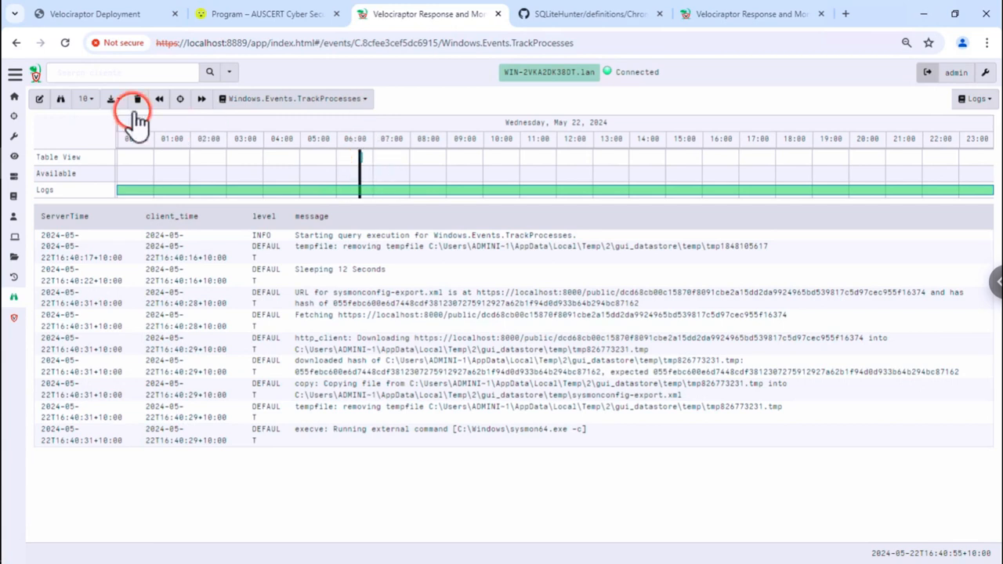
{"action": "left_click", "coordinate": [84, 100]}
{"action": "left_click", "coordinate": [91, 170]}
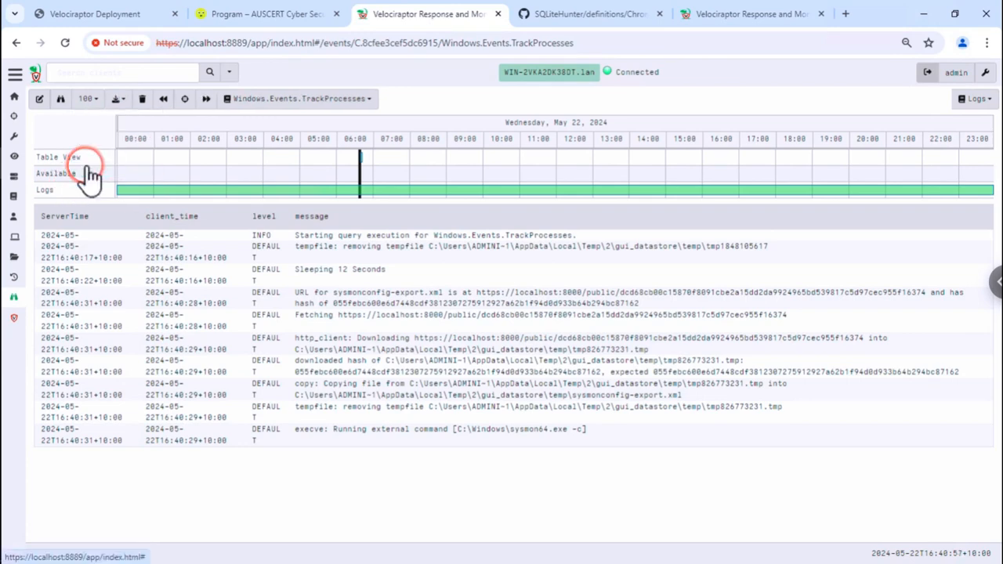
- Highlight the Sysmon config copy, sysmon64 service start and ETW provider added log entries
{"action": "left_click", "coordinate": [429, 391]}
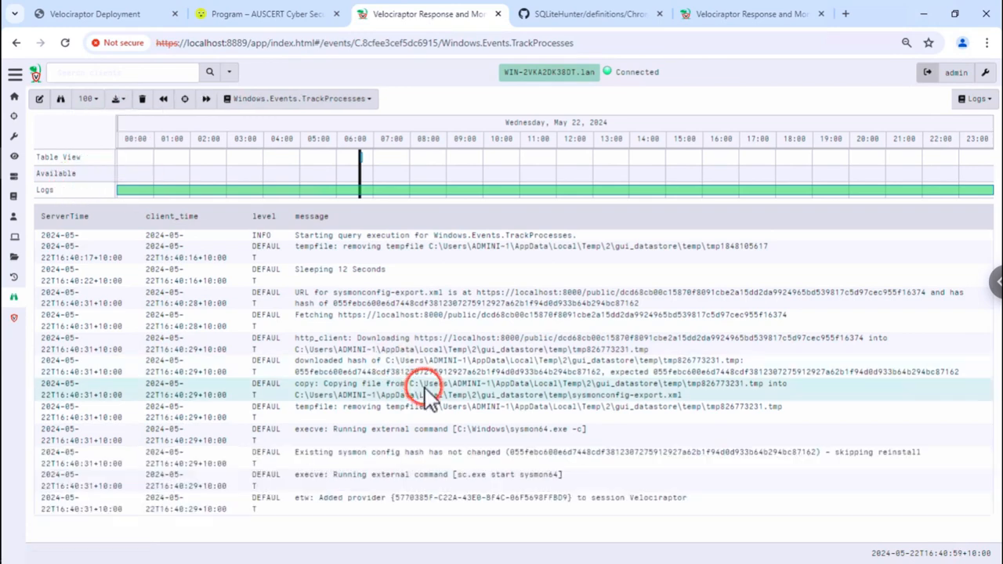
{"action": "left_click", "coordinate": [413, 501]}
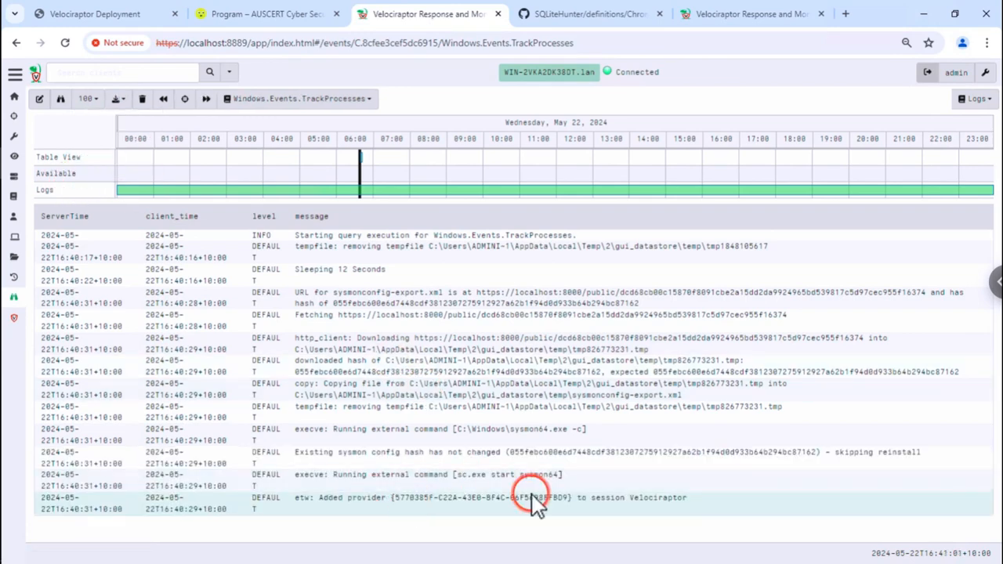
{"action": "left_click", "coordinate": [598, 391]}
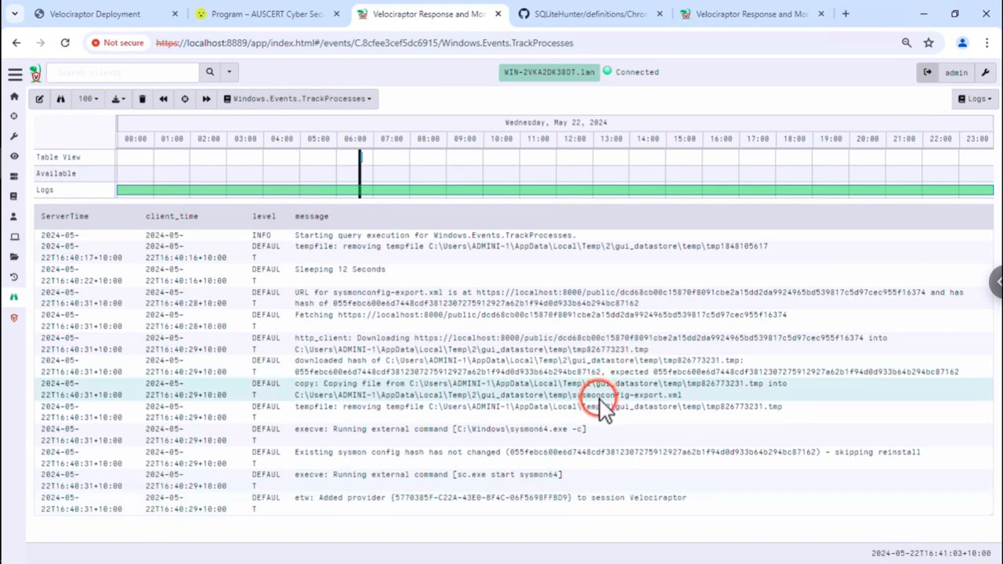
{"action": "left_click", "coordinate": [560, 505]}
{"action": "left_click", "coordinate": [521, 484]}
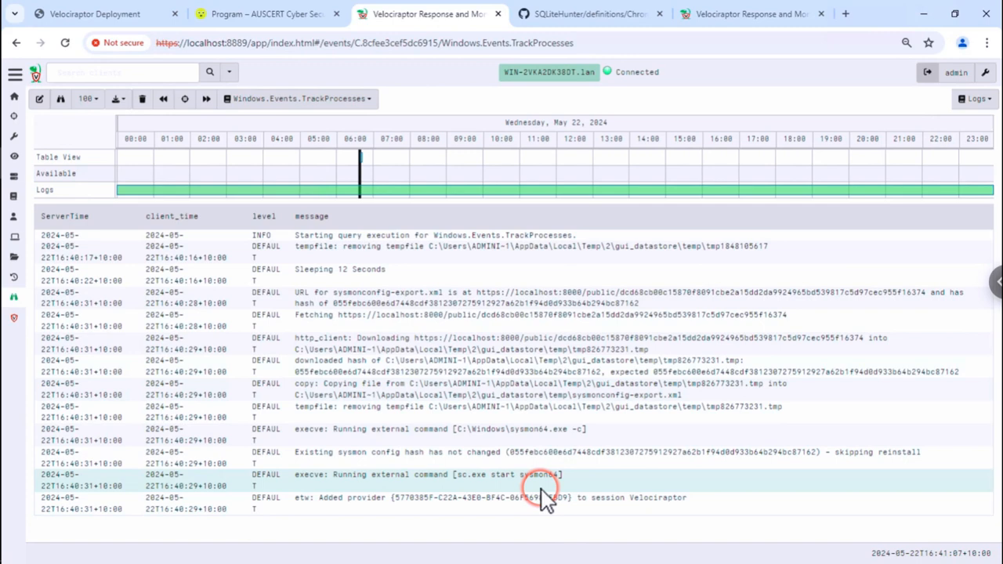
{"action": "left_click", "coordinate": [482, 500]}
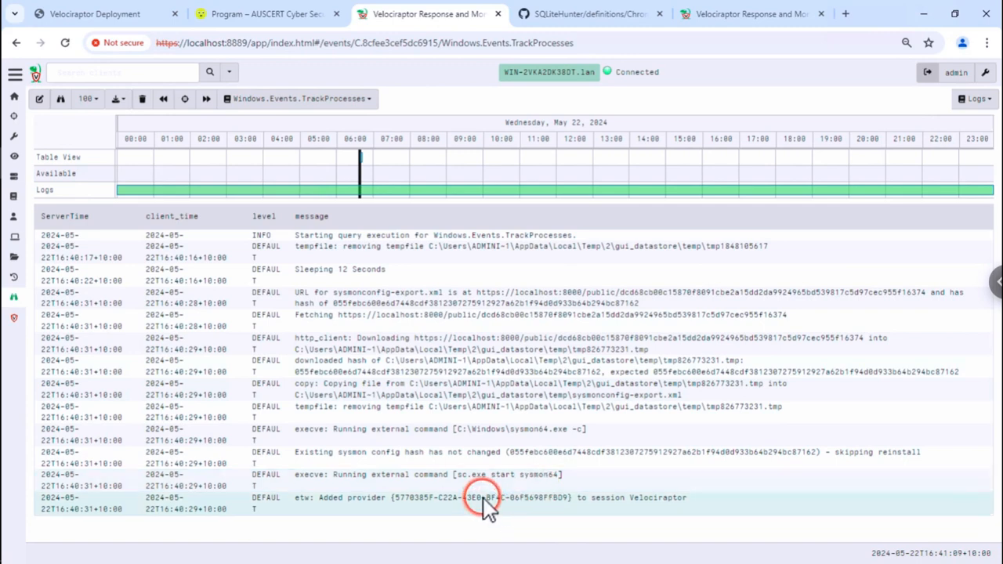
{"action": "left_click", "coordinate": [471, 486]}
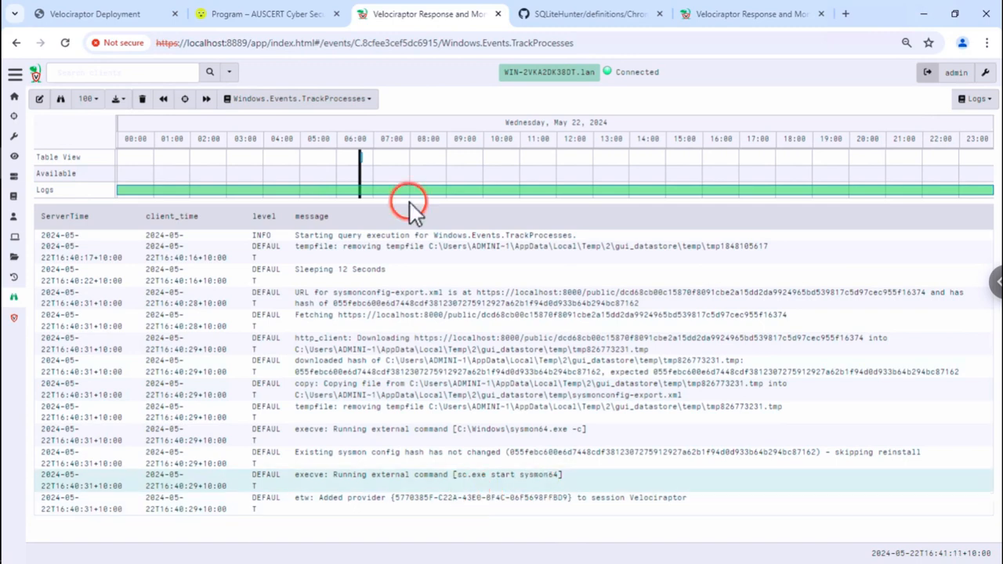
- Switch to the Velociraptor Deployment slides and advance to 'Emulate a typical attack'
{"action": "left_click", "coordinate": [110, 14]}
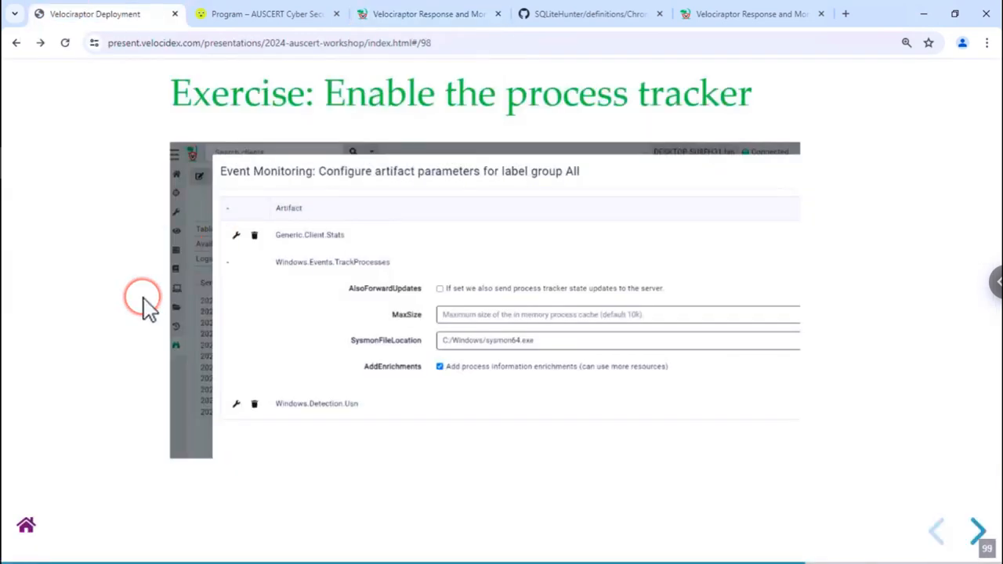
{"action": "key", "text": "Right"}
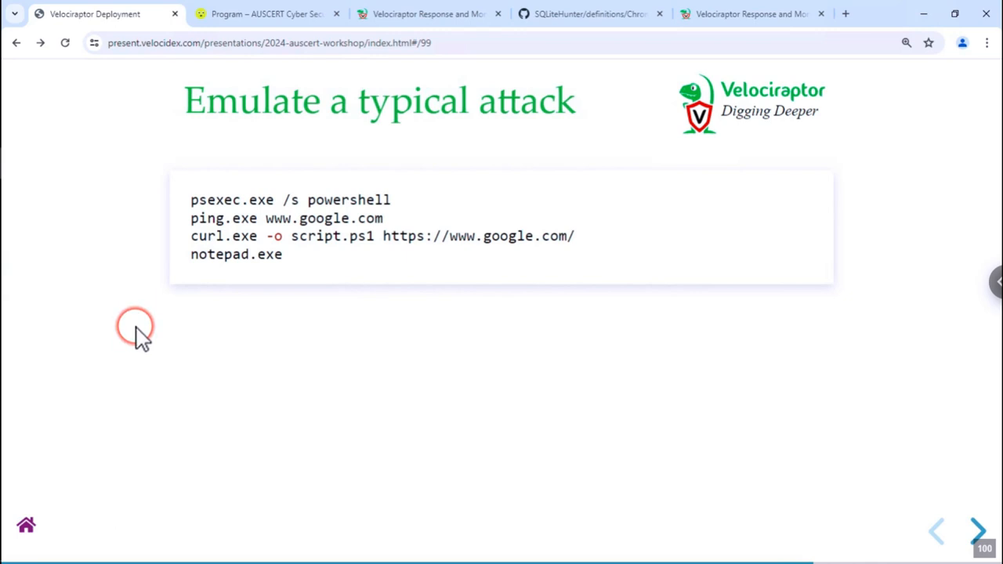
{"action": "mouse_move", "coordinate": [4, 346]}
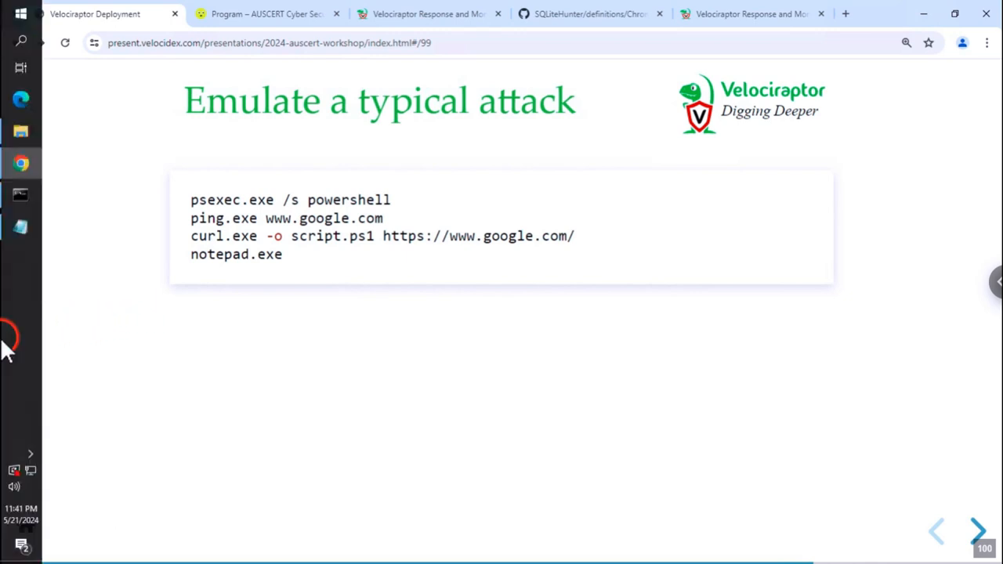
- Place the Command Prompt beside the slide's commands and enter f:\bin2\PsExec.exe using Tab completion
{"action": "left_click", "coordinate": [26, 198]}
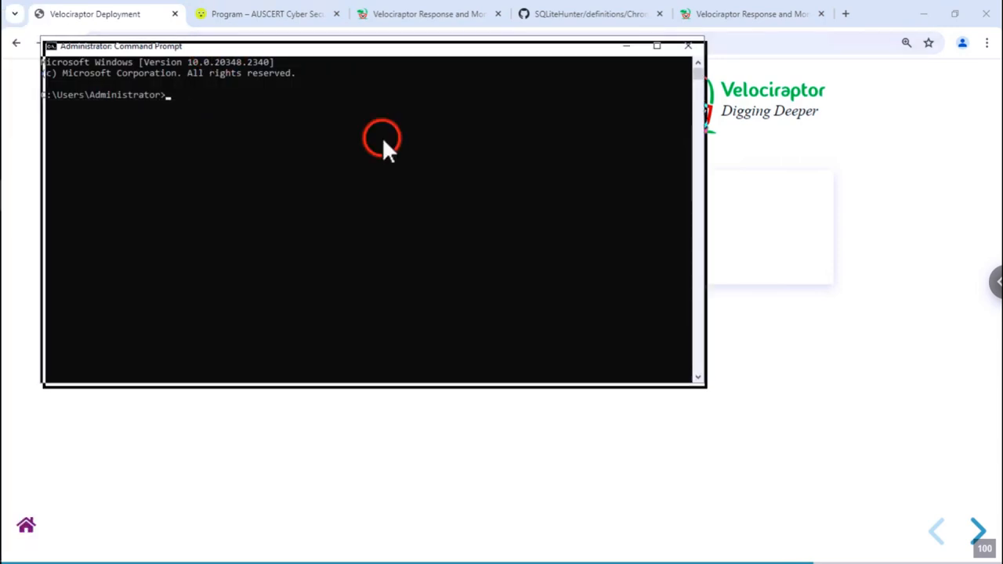
{"action": "left_click_drag", "start_coordinate": [451, 204], "coordinate": [633, 147]}
{"action": "left_click", "coordinate": [618, 350]}
{"action": "type", "text": "f;"}
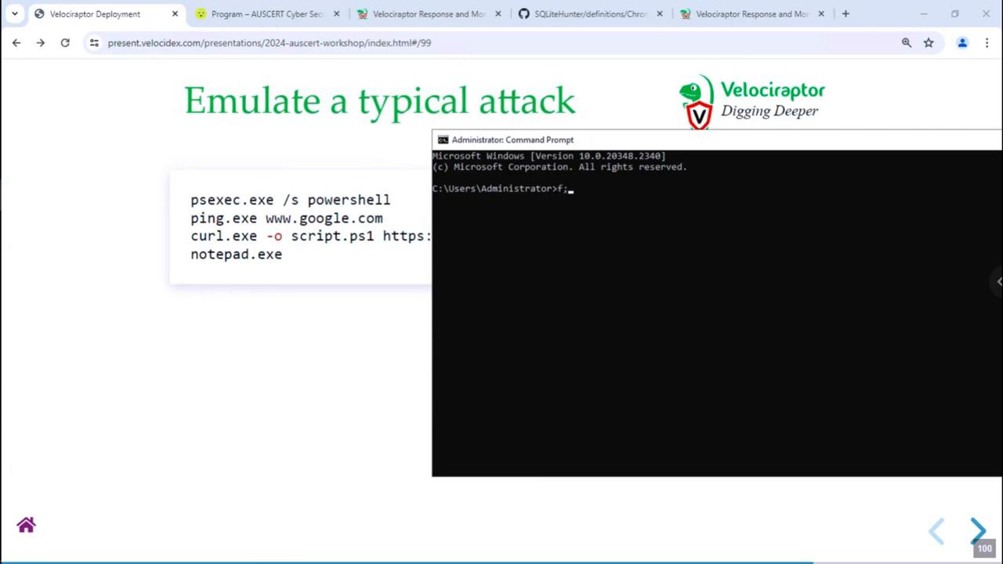
{"action": "key", "text": "BackSpace"}
{"action": "type", "text": "\\bin2\\psexe"}
{"action": "key", "text": "Tab"}
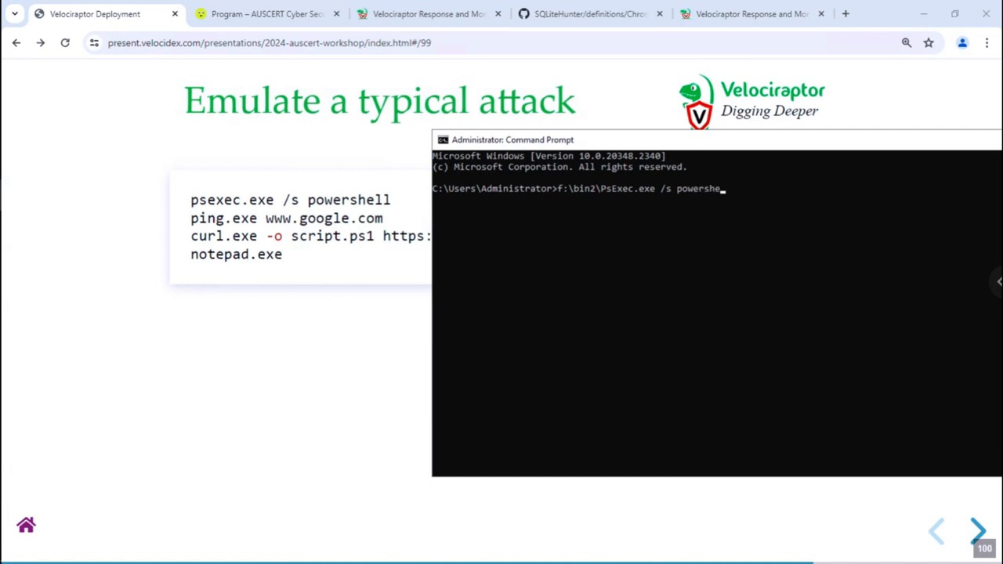
- Finish the Administrator prompt command as 'f:\bin2\PsExec.exe /s powershell' without running it
{"action": "type", "text": "ll"}
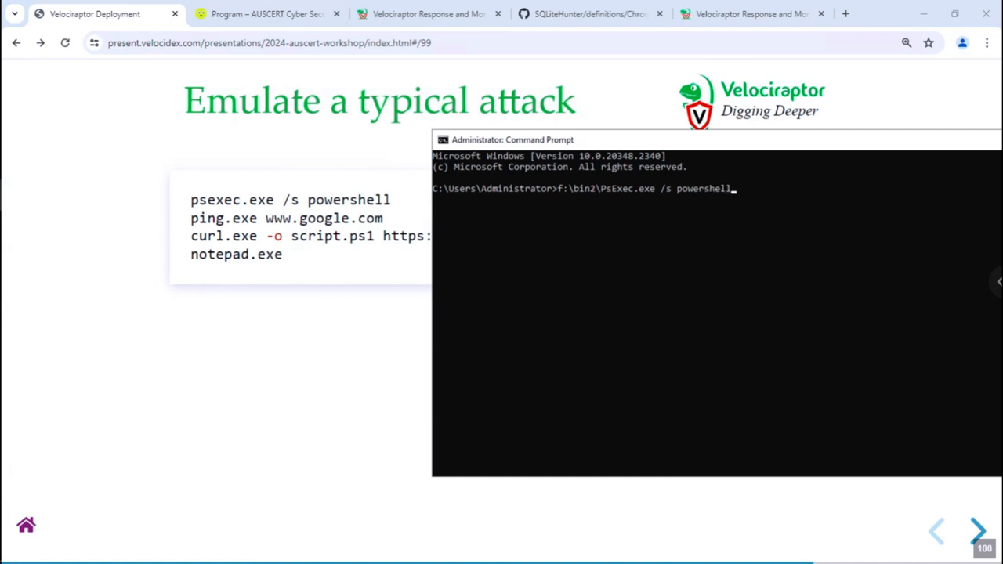
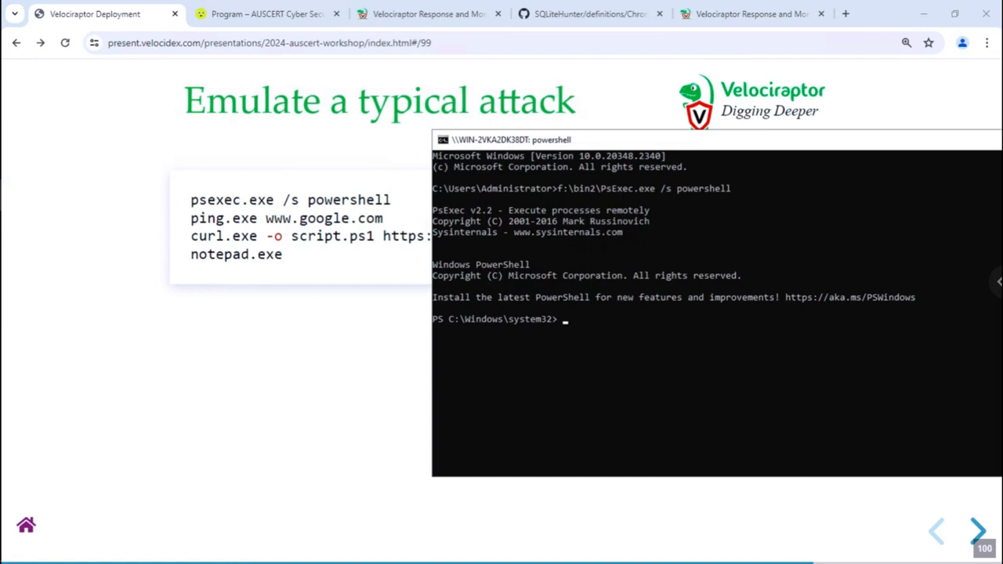
{"action": "type", "text": "ping www.google.com"}
{"action": "key", "text": "Return"}
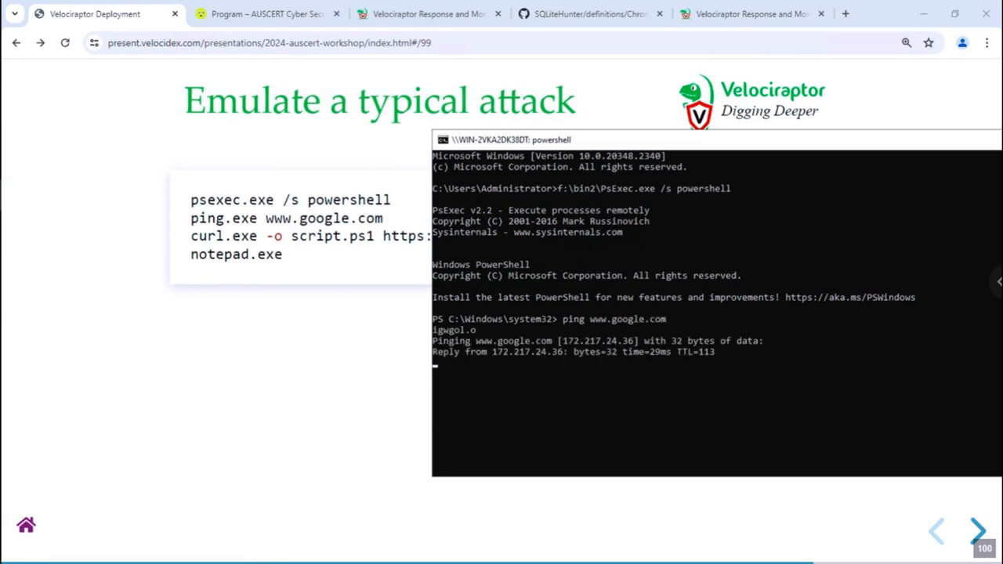
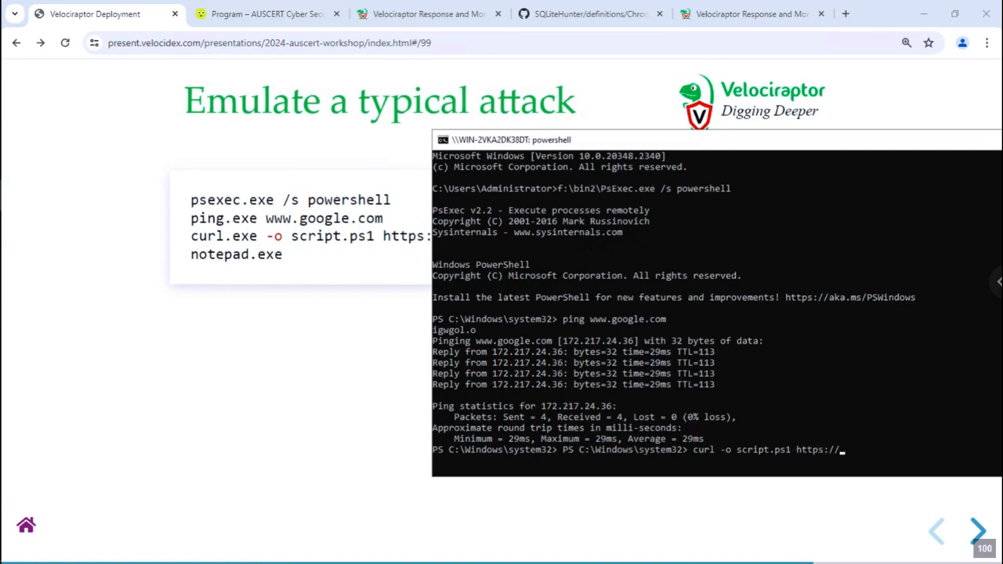
{"action": "type", "text": "com"}
{"action": "key", "text": "Return"}
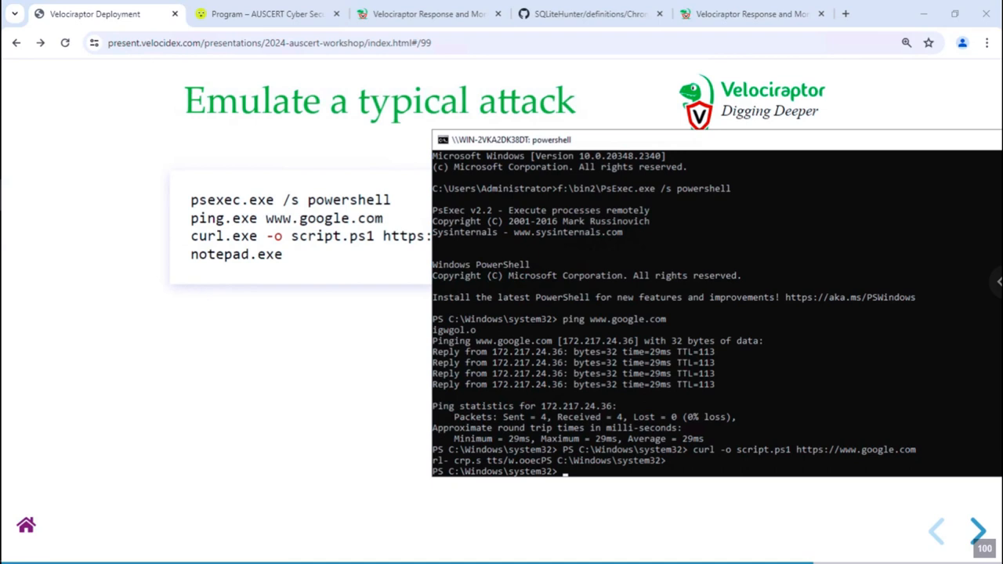
{"action": "type", "text": "notepad.exe"}
{"action": "key", "text": "Return"}
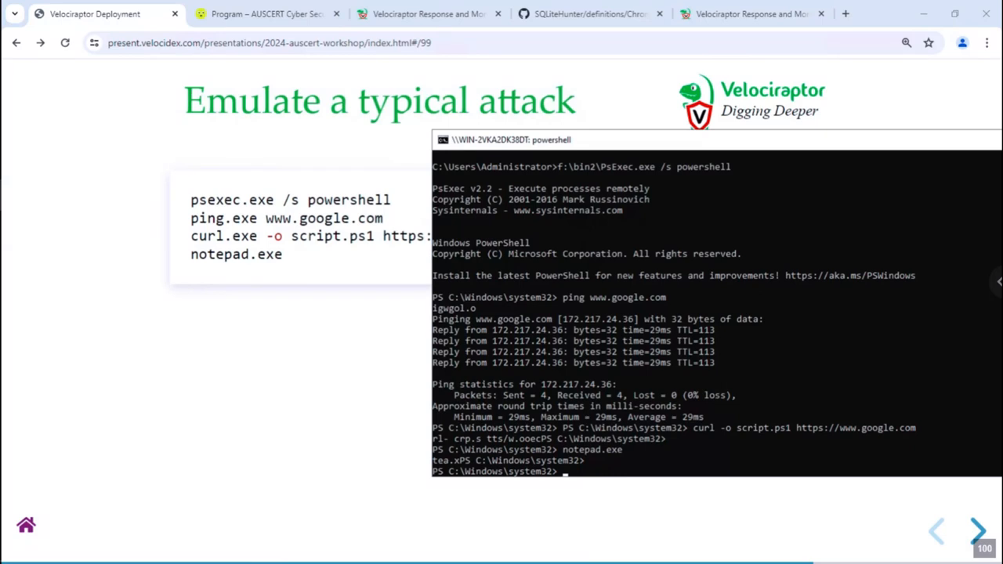
{"action": "type", "text": "ei"}
{"action": "type", "text": "it"}
{"action": "key", "text": "Return"}
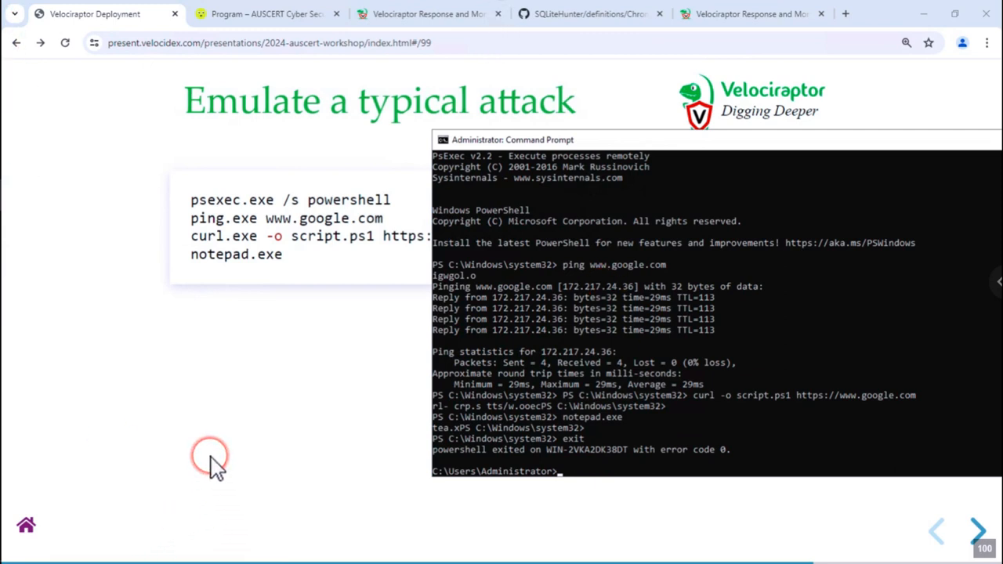
- Run f:\bin2\procexp.exe from the Administrator prompt to start Process Explorer
{"action": "left_click", "coordinate": [650, 329]}
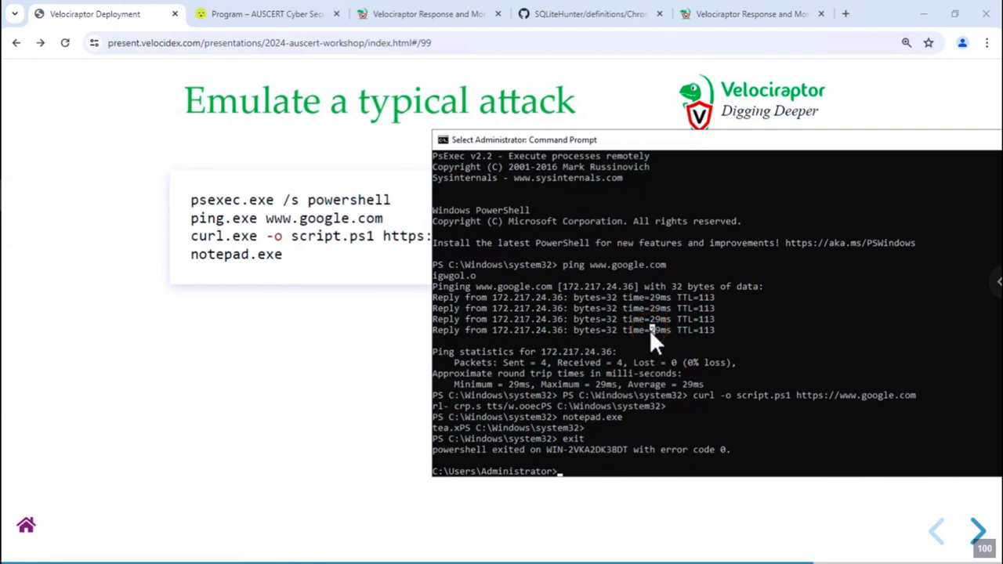
{"action": "type", "text": "f:"}
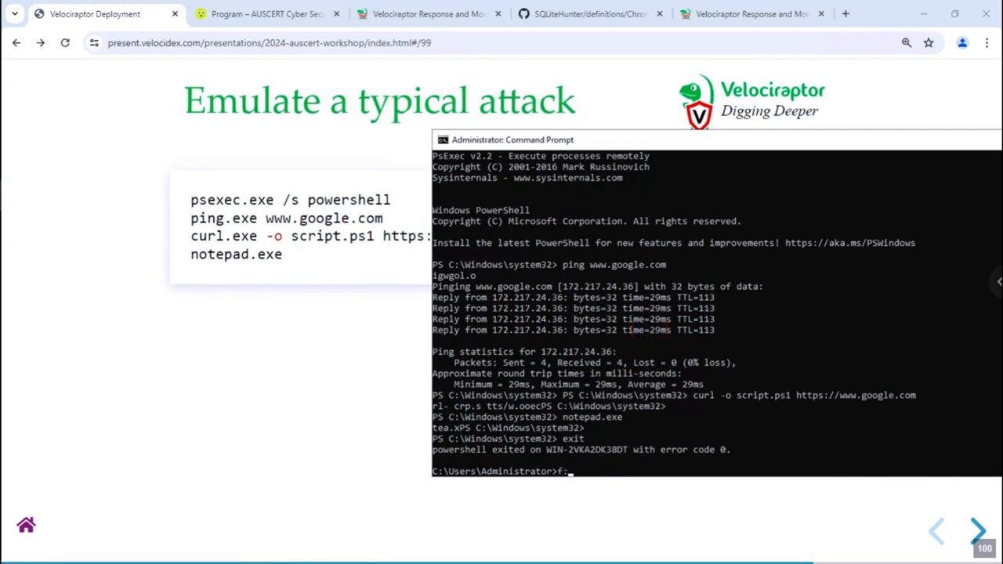
{"action": "type", "text": "\\bin2\\proce"}
{"action": "key", "text": "Tab"}
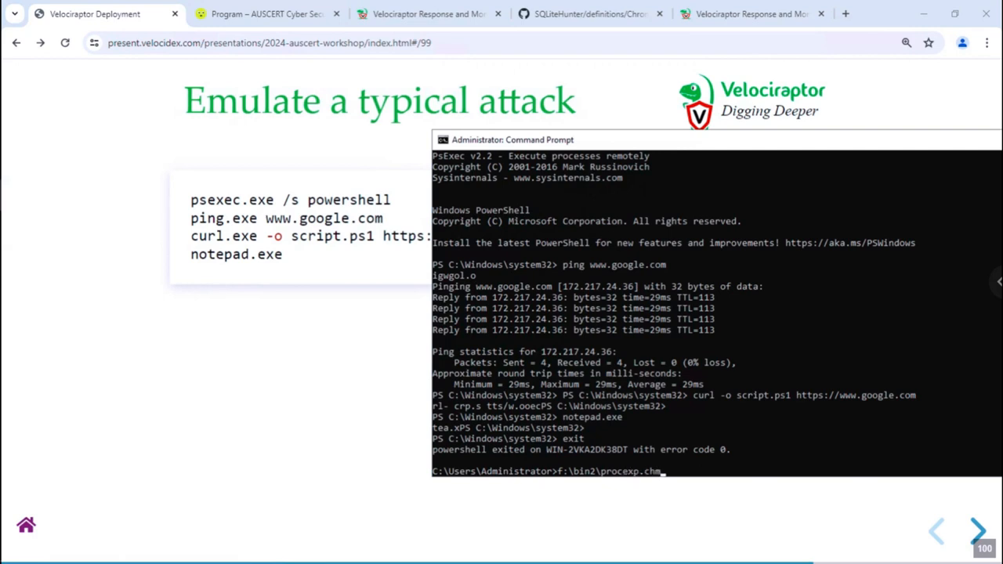
{"action": "key", "text": "Tab"}
{"action": "key", "text": "Tab"}
{"action": "key", "text": "Return"}
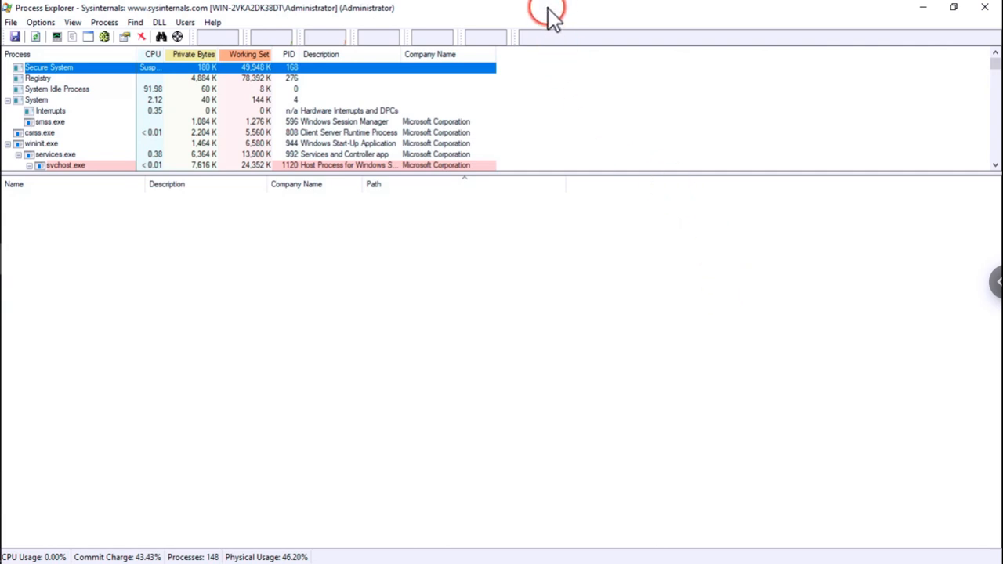
- Maximize Process Explorer and drag the splitter down to enlarge the process tree pane
{"action": "double_click", "coordinate": [548, 11]}
{"action": "double_click", "coordinate": [546, 19]}
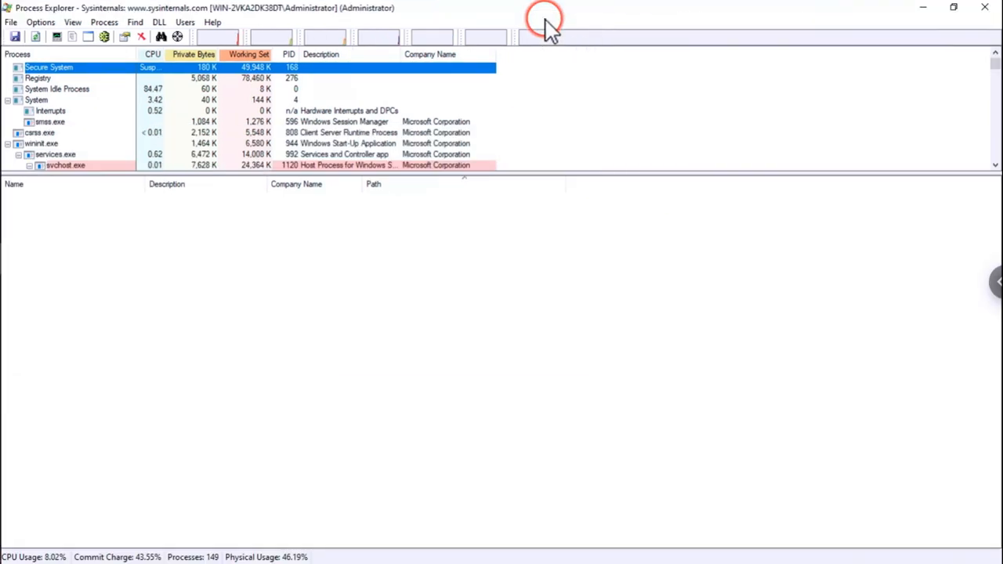
{"action": "left_click_drag", "start_coordinate": [224, 172], "coordinate": [259, 359]}
{"action": "scroll", "coordinate": [110, 267], "scroll_direction": "down", "scroll_amount": 5}
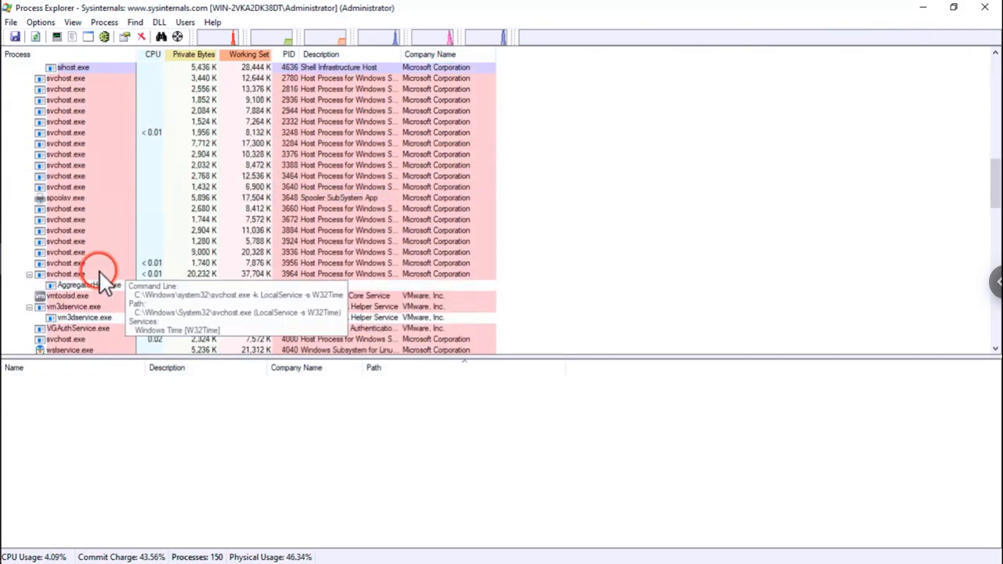
{"action": "scroll", "coordinate": [106, 290], "scroll_direction": "down", "scroll_amount": 10}
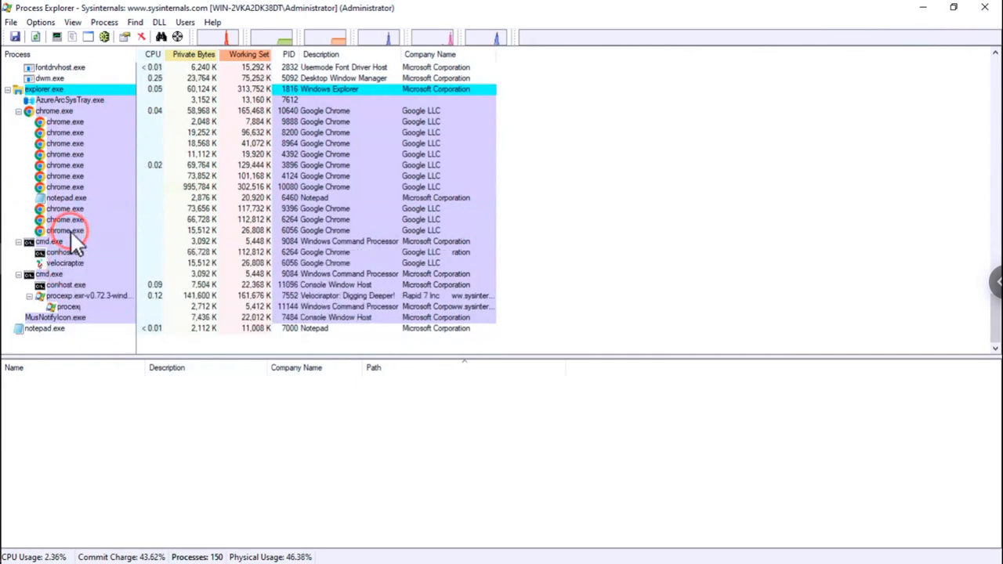
{"action": "scroll", "coordinate": [70, 229], "scroll_direction": "up", "scroll_amount": 10}
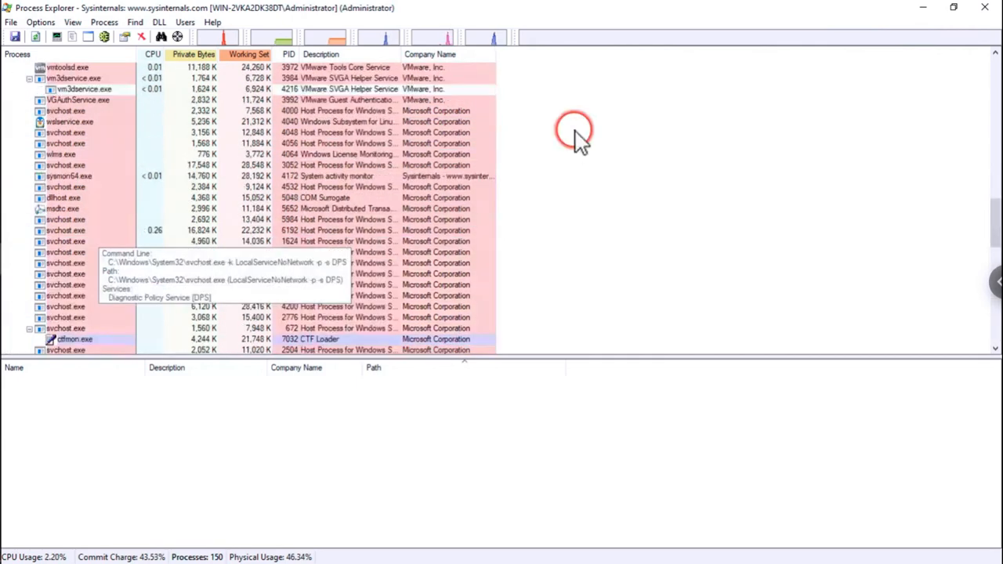
{"action": "scroll", "coordinate": [561, 125], "scroll_direction": "up", "scroll_amount": 6}
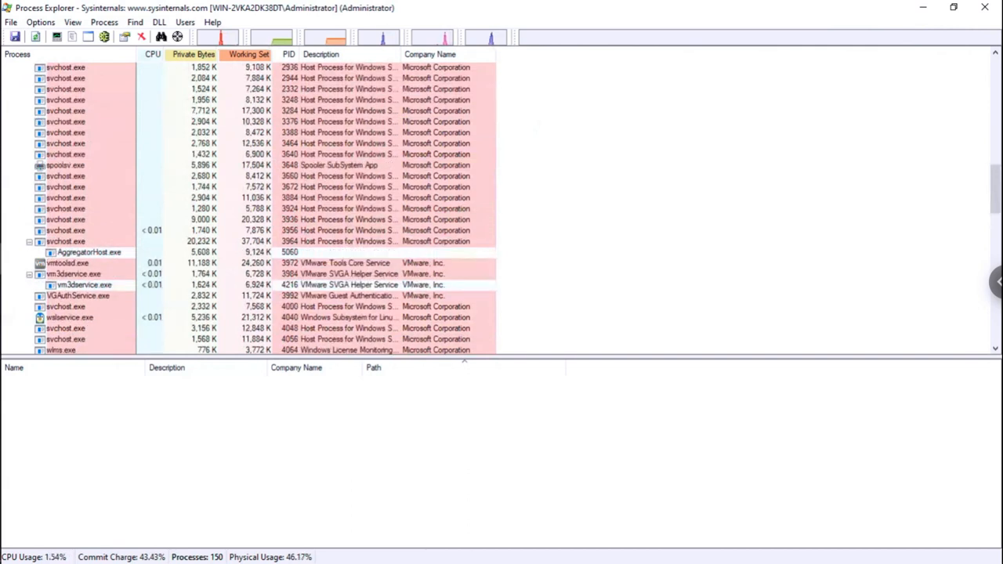
- Search handles and DLLs for 'notepad', which finds no matches, and close the search
{"action": "key", "text": "ctrl+f"}
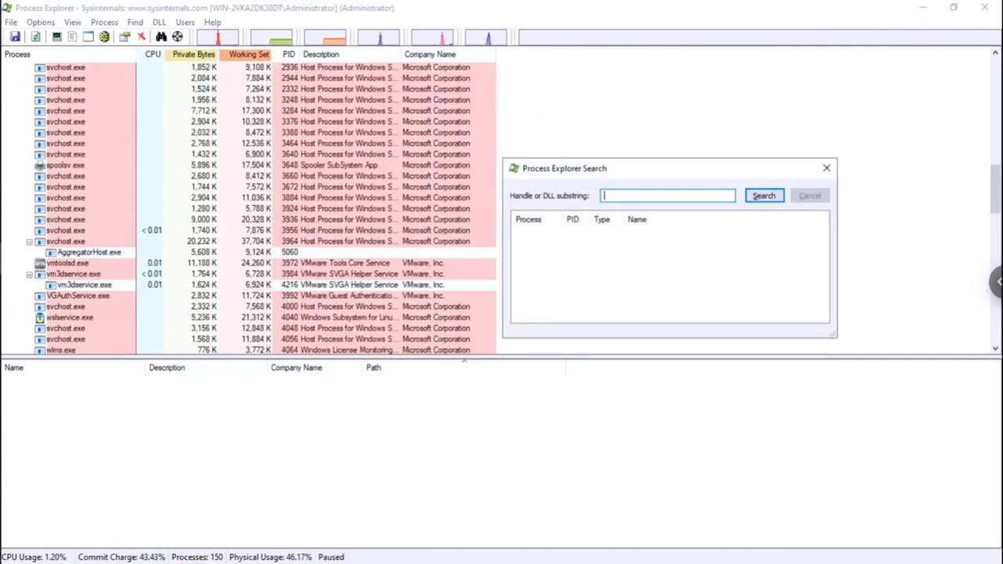
{"action": "type", "text": "notepad"}
{"action": "key", "text": "Return"}
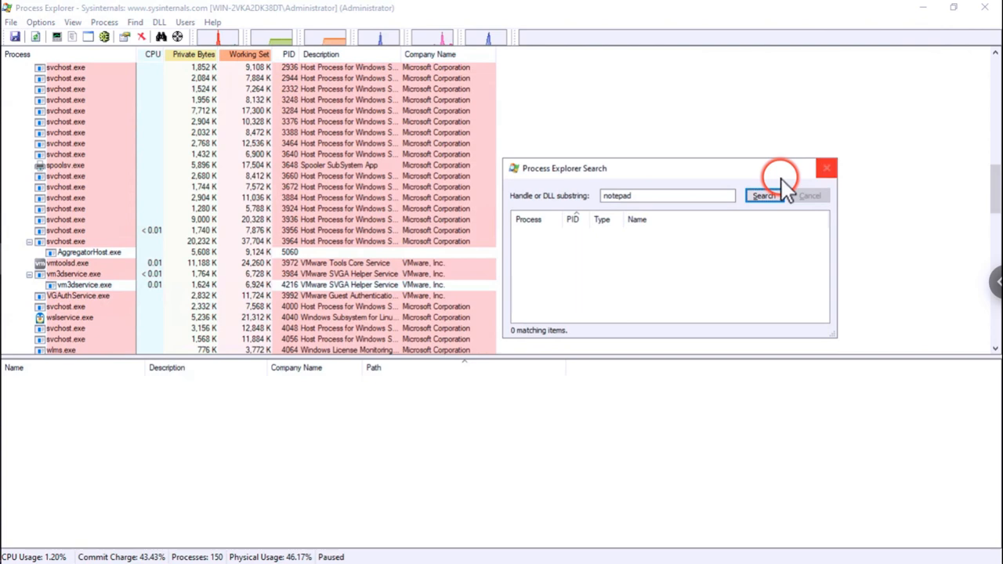
{"action": "left_click", "coordinate": [829, 169]}
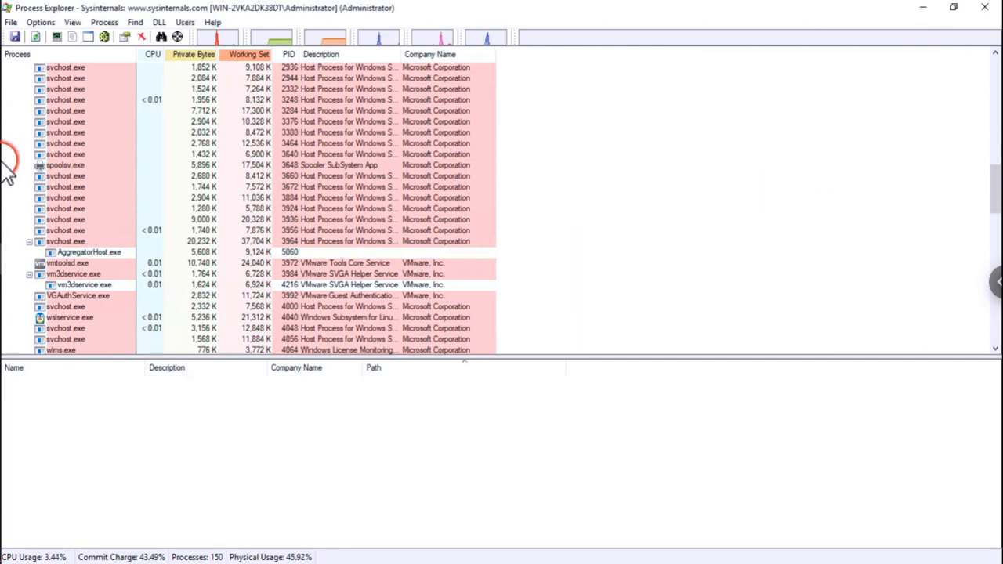
- Select SearchApp.exe and scroll down the tree to the top-level notepad.exe entry
{"action": "mouse_move", "coordinate": [69, 118]}
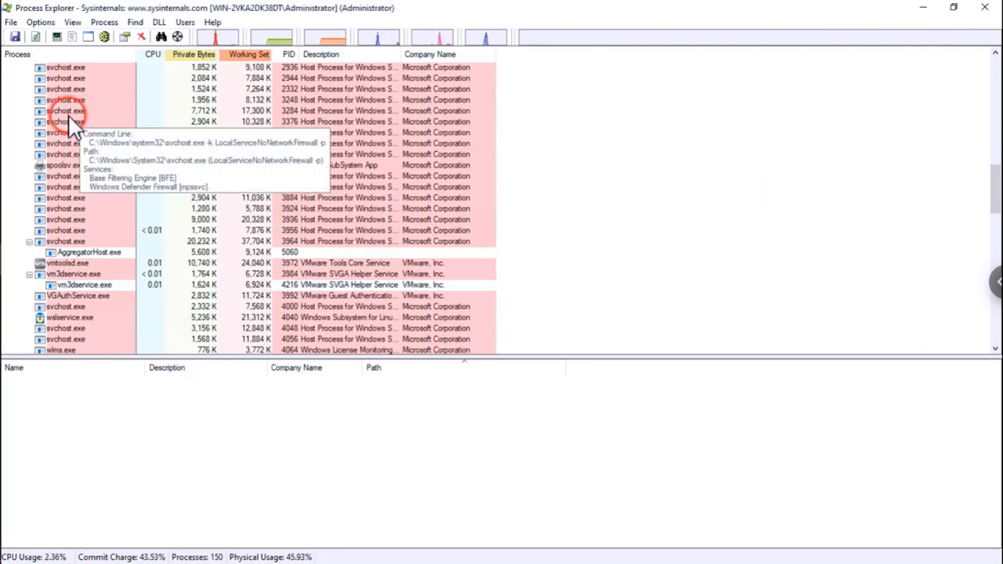
{"action": "scroll", "coordinate": [69, 118], "scroll_direction": "up", "scroll_amount": 15}
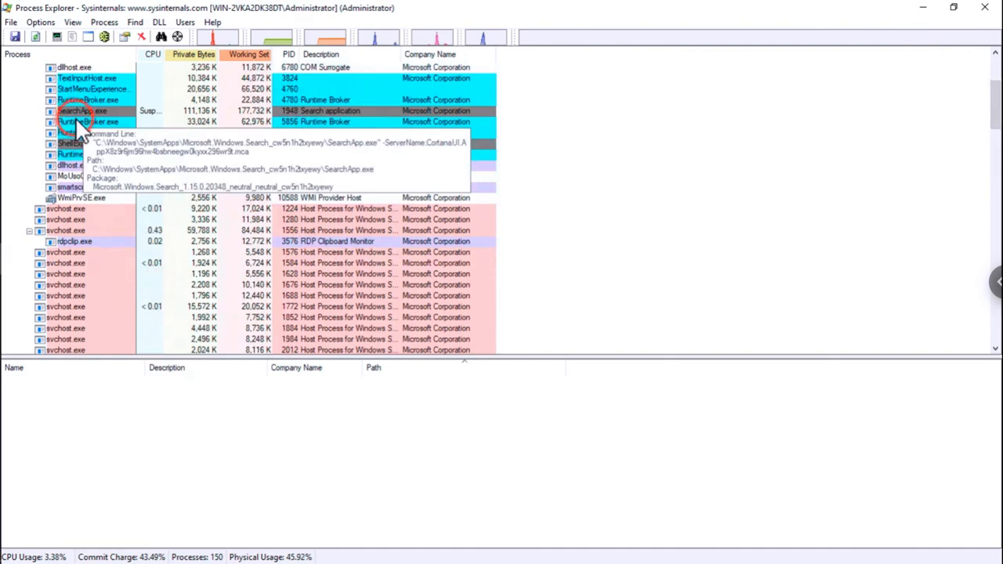
{"action": "left_click", "coordinate": [75, 115]}
{"action": "scroll", "coordinate": [77, 121], "scroll_direction": "up", "scroll_amount": 4}
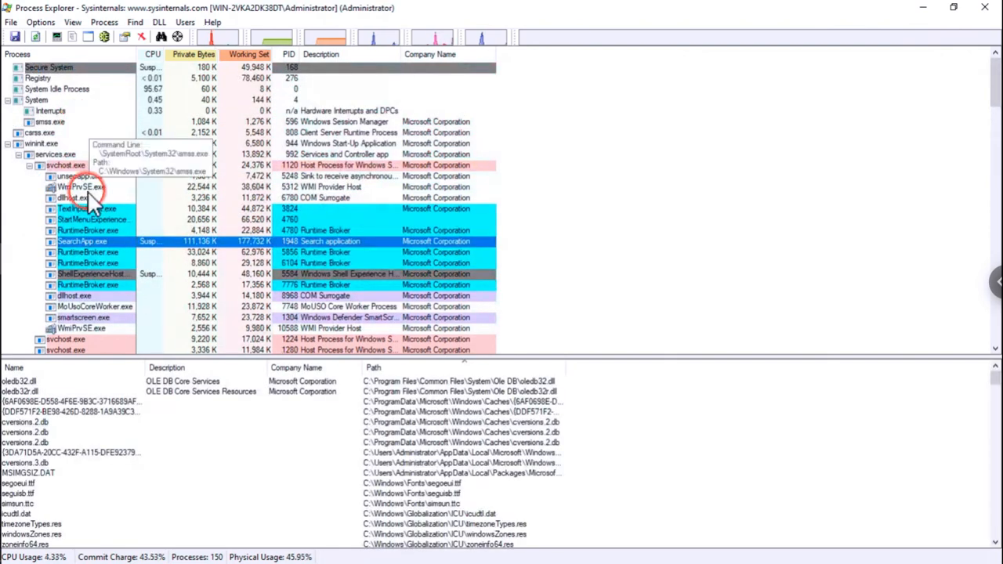
{"action": "scroll", "coordinate": [19, 146], "scroll_direction": "down", "scroll_amount": 1}
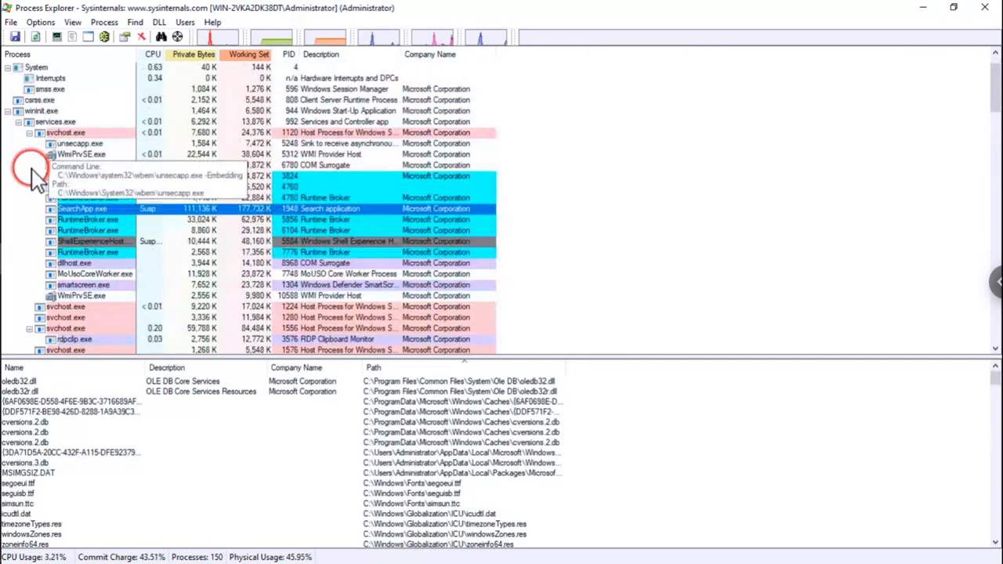
{"action": "scroll", "coordinate": [39, 177], "scroll_direction": "down", "scroll_amount": 3}
{"action": "scroll", "coordinate": [123, 316], "scroll_direction": "down", "scroll_amount": 14}
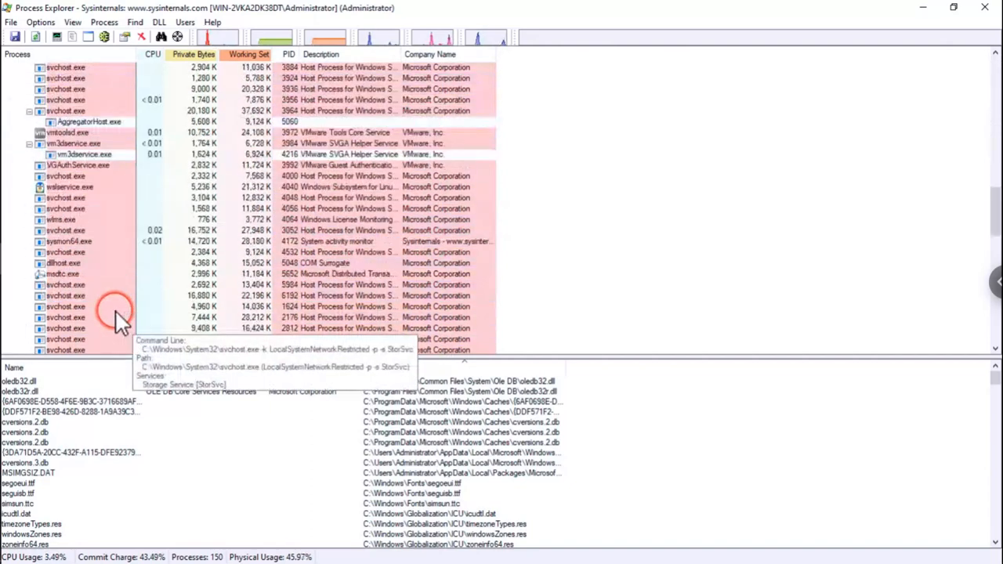
{"action": "scroll", "coordinate": [116, 312], "scroll_direction": "down", "scroll_amount": 10}
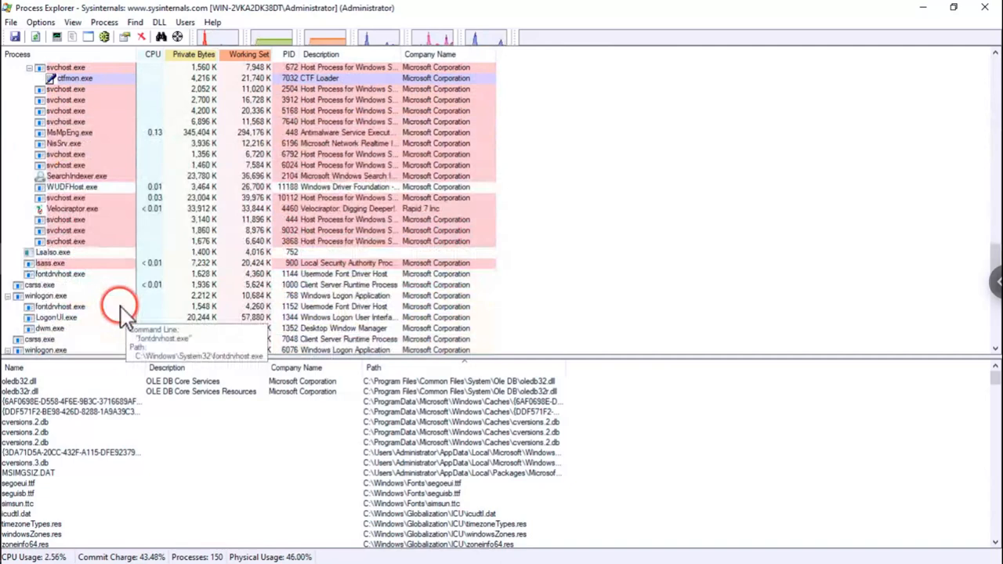
{"action": "scroll", "coordinate": [120, 307], "scroll_direction": "down", "scroll_amount": 9}
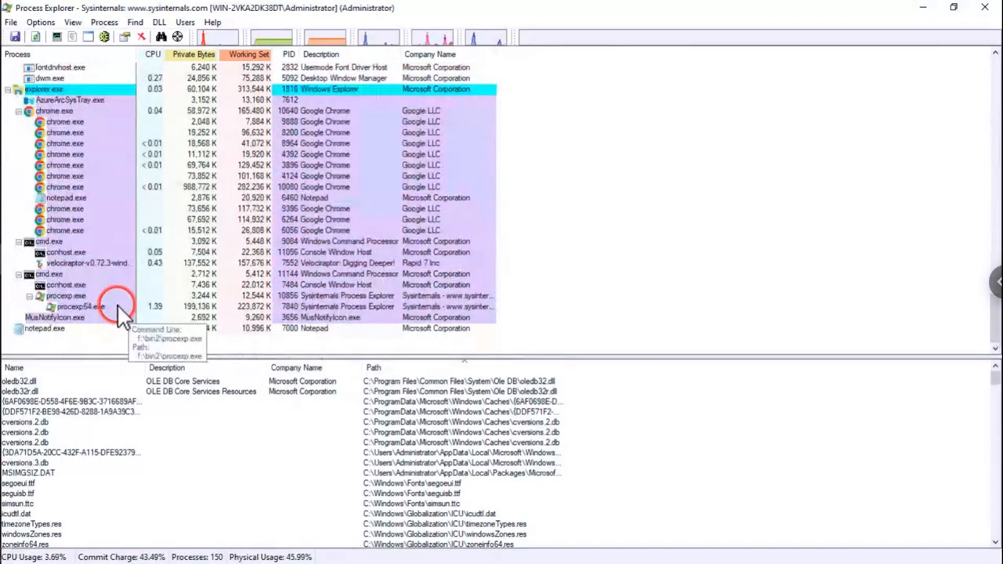
- Select the parentless notepad.exe (PID 7000) to list its DLLs and open its context menu
{"action": "left_click", "coordinate": [68, 329]}
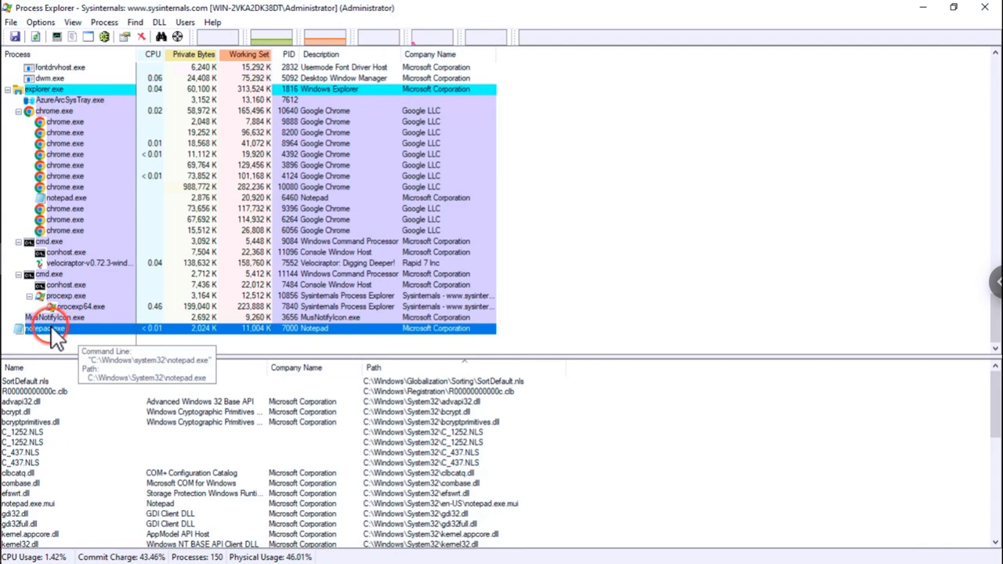
{"action": "right_click", "coordinate": [48, 329]}
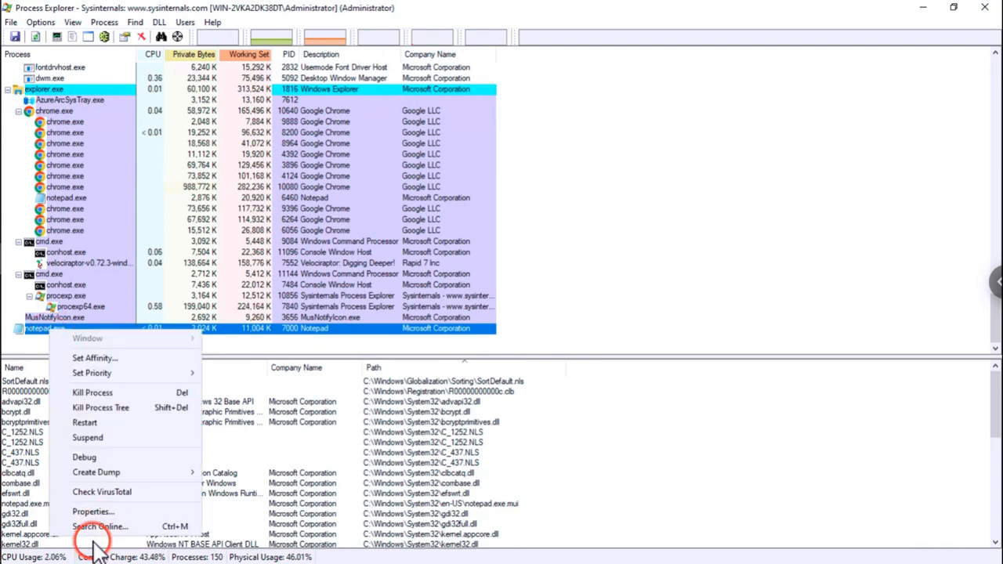
- Review notepad.exe's Properties: parent <Non-existent Process>(1592), user NT AUTHORITY\SYSTEM, then close
{"action": "left_click", "coordinate": [92, 512]}
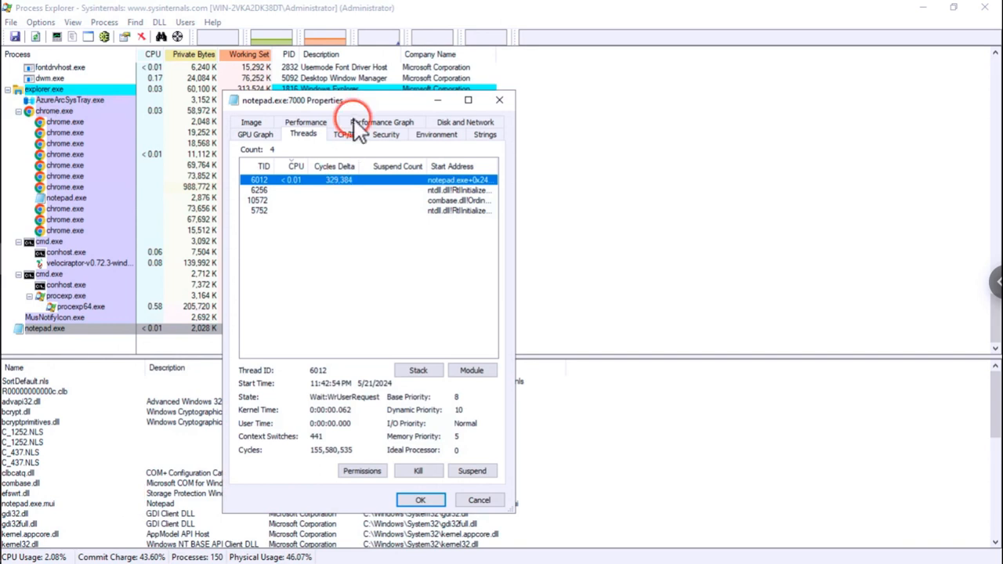
{"action": "left_click_drag", "start_coordinate": [361, 110], "coordinate": [464, 68]}
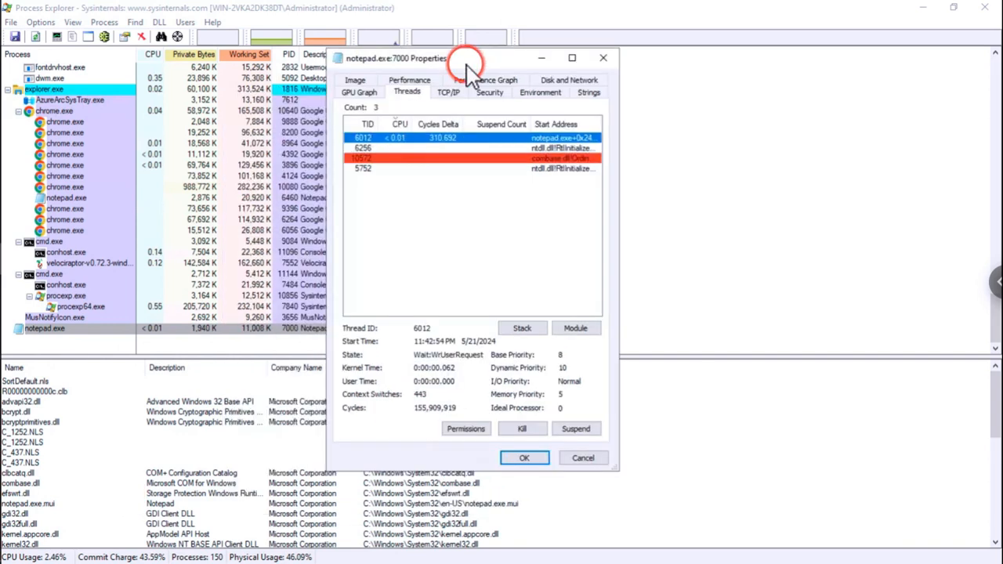
{"action": "left_click", "coordinate": [406, 91]}
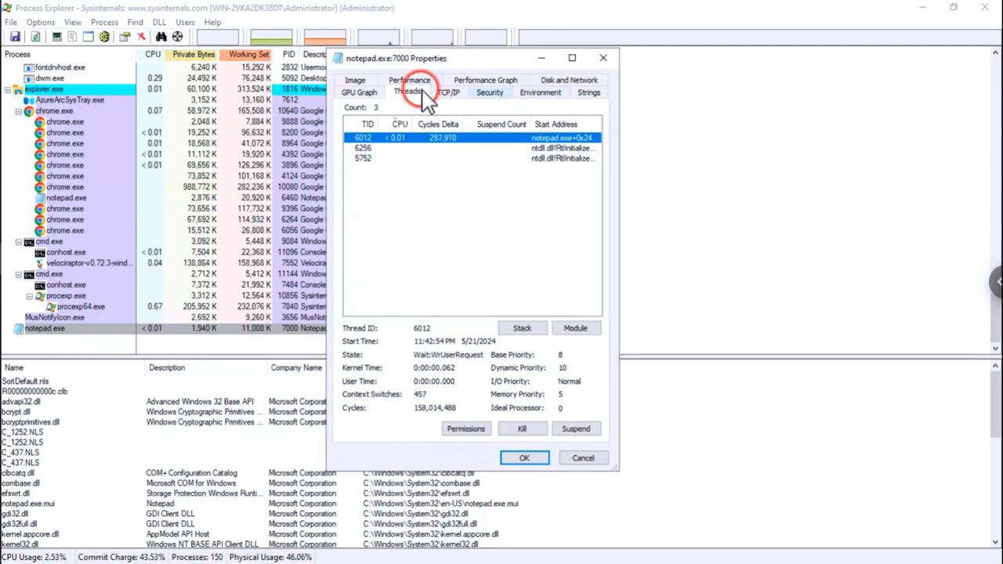
{"action": "left_click", "coordinate": [367, 80]}
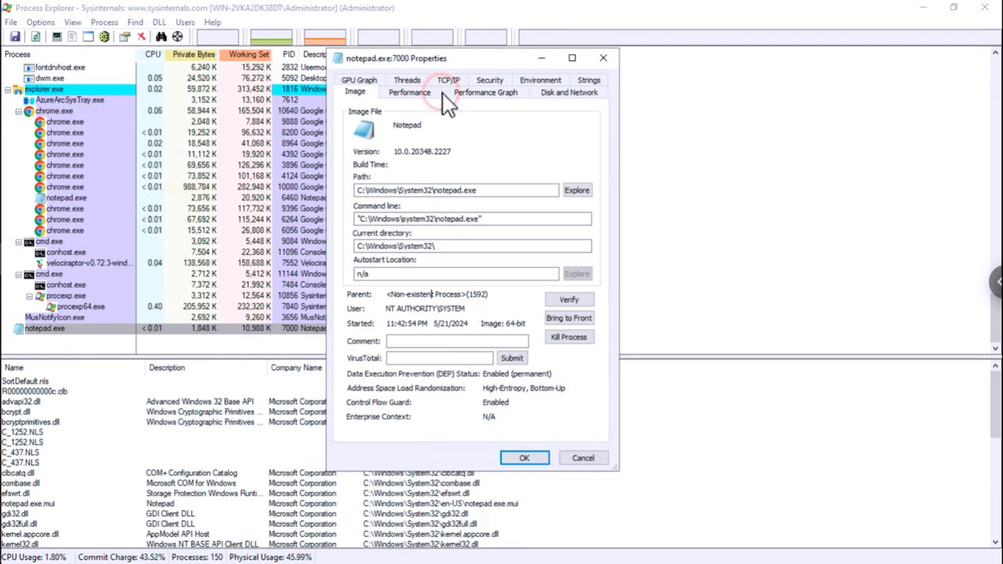
{"action": "left_click", "coordinate": [604, 59]}
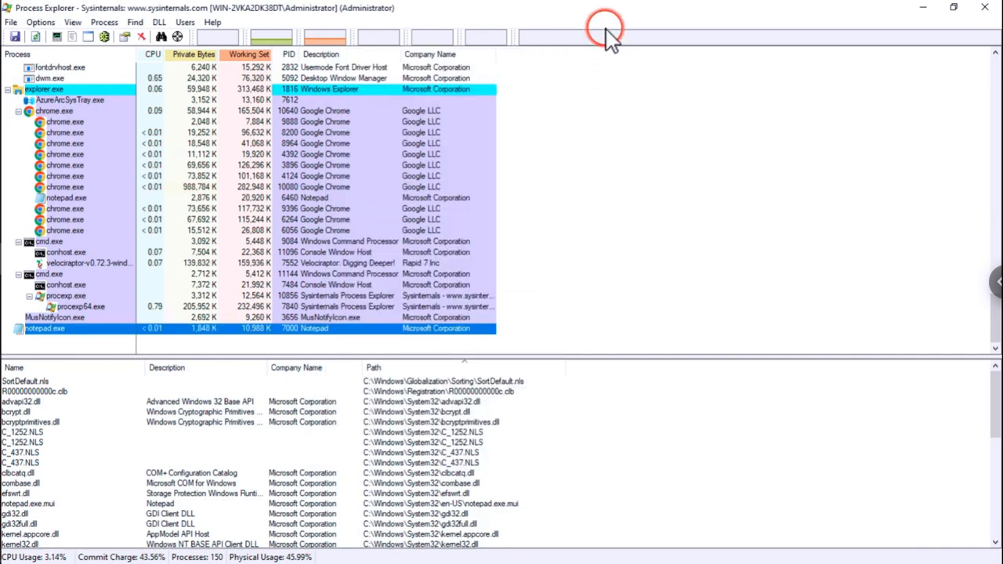
- Move Process Explorer aside, advance slides to 'Using Generic.System.Pstree', and return to Velociraptor
{"action": "double_click", "coordinate": [603, 7]}
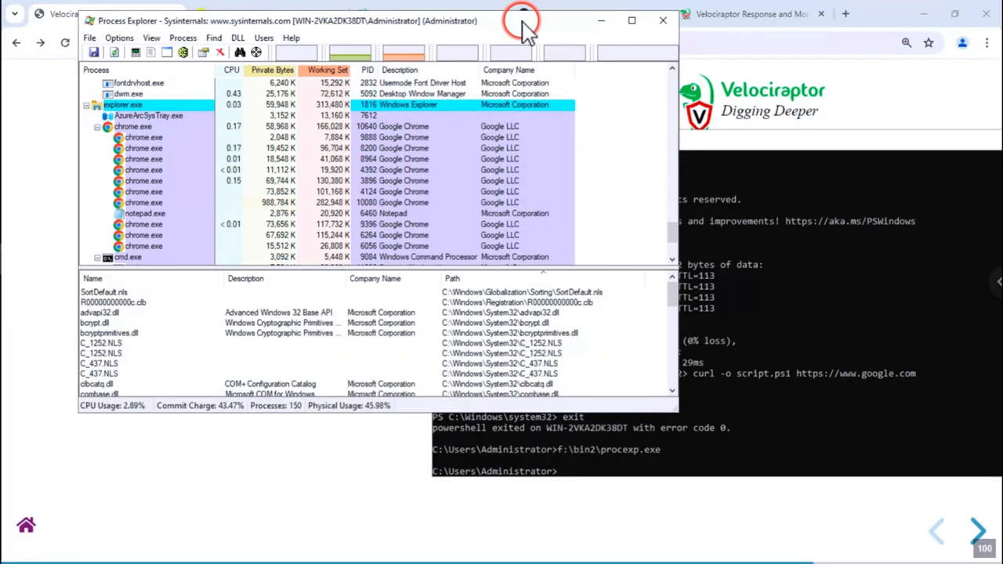
{"action": "left_click_drag", "start_coordinate": [521, 22], "coordinate": [692, 113]}
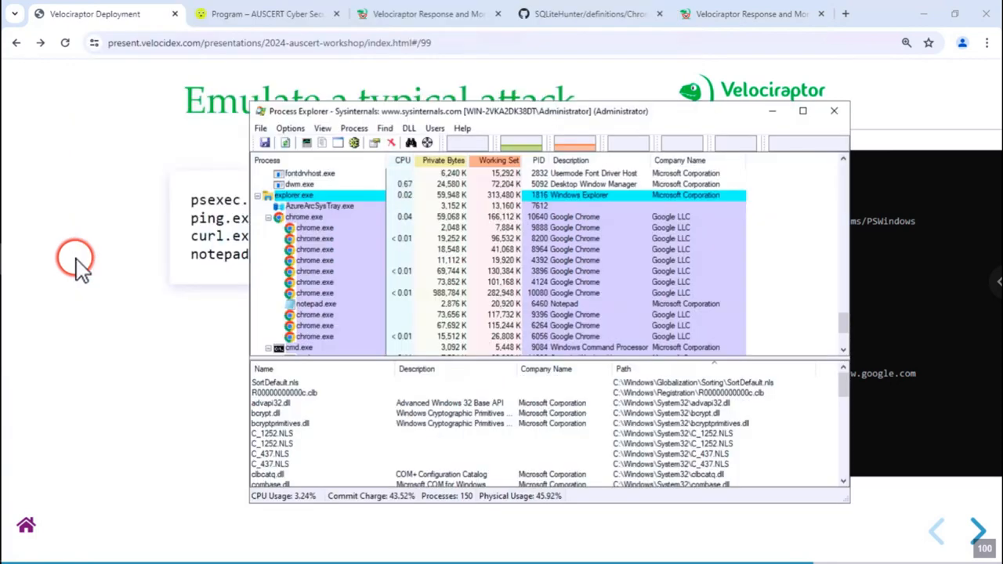
{"action": "left_click", "coordinate": [76, 262]}
{"action": "key", "text": "Right"}
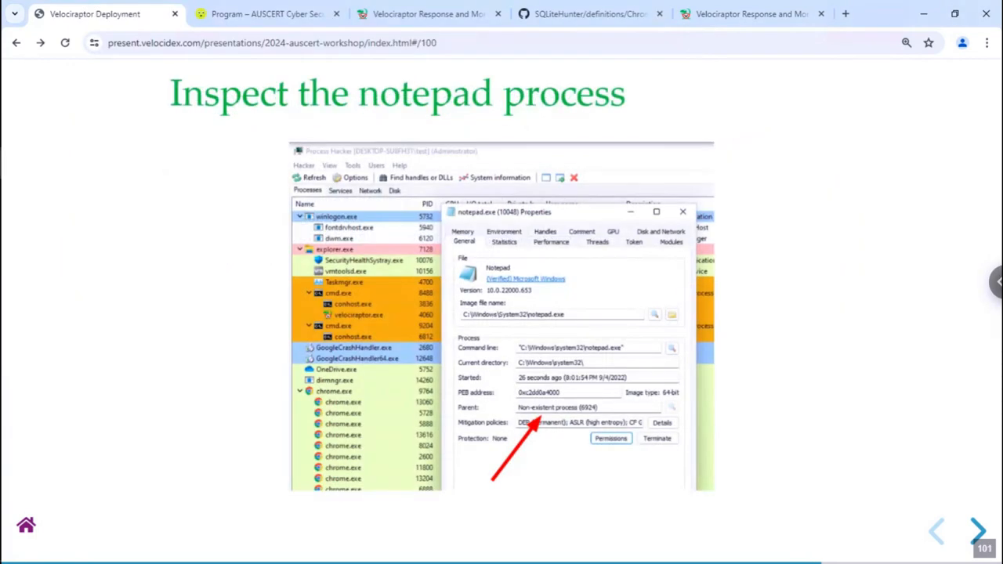
{"action": "key", "text": "Right"}
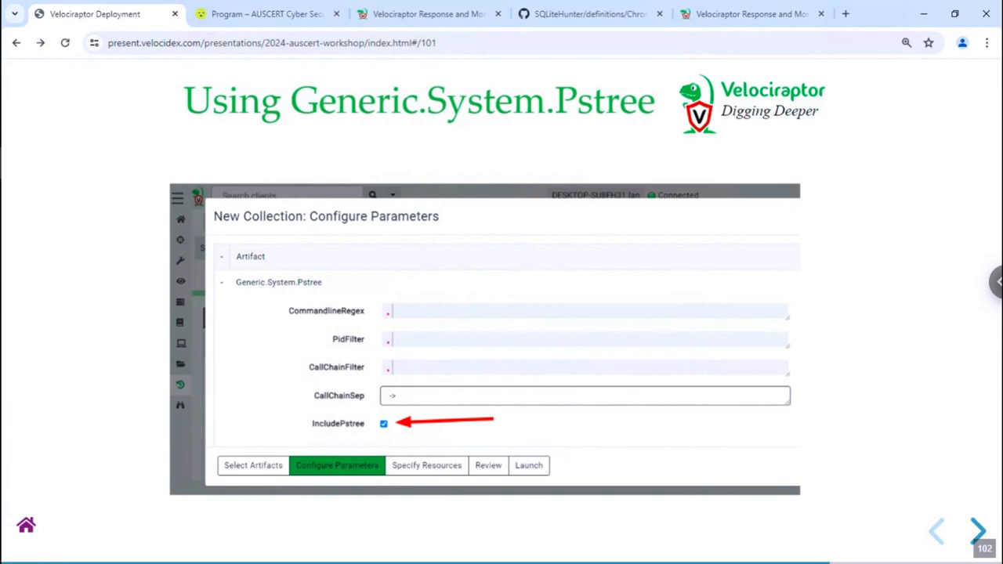
{"action": "left_click", "coordinate": [392, 17]}
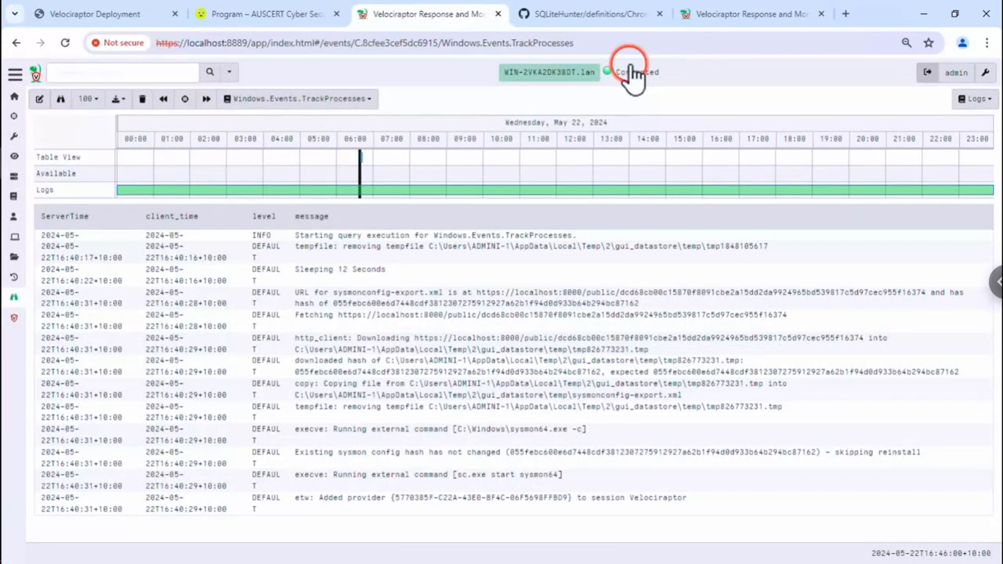
- Launch a Generic.System.Pstree collection with default settings from the host's Collected page
{"action": "left_click", "coordinate": [550, 82]}
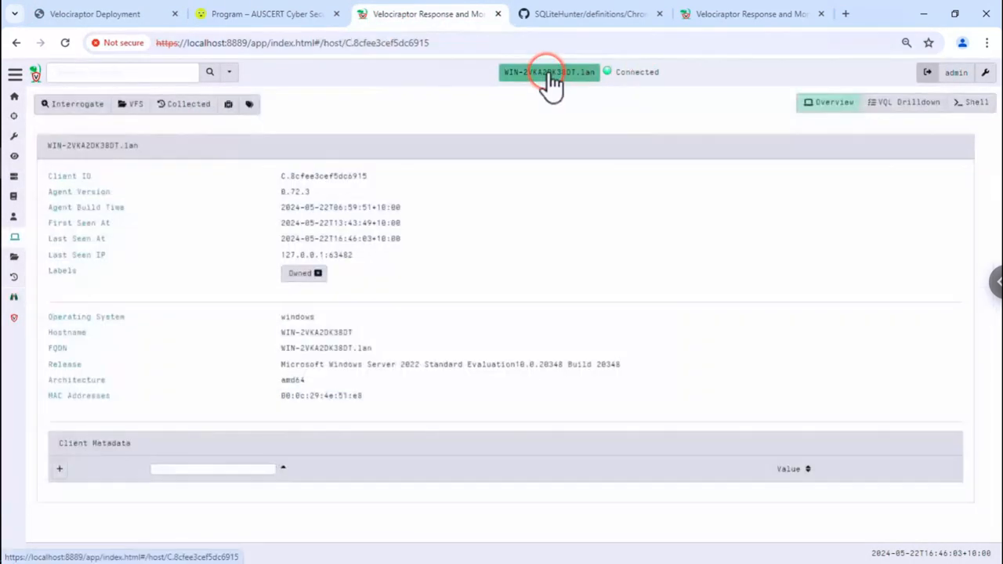
{"action": "left_click", "coordinate": [161, 104]}
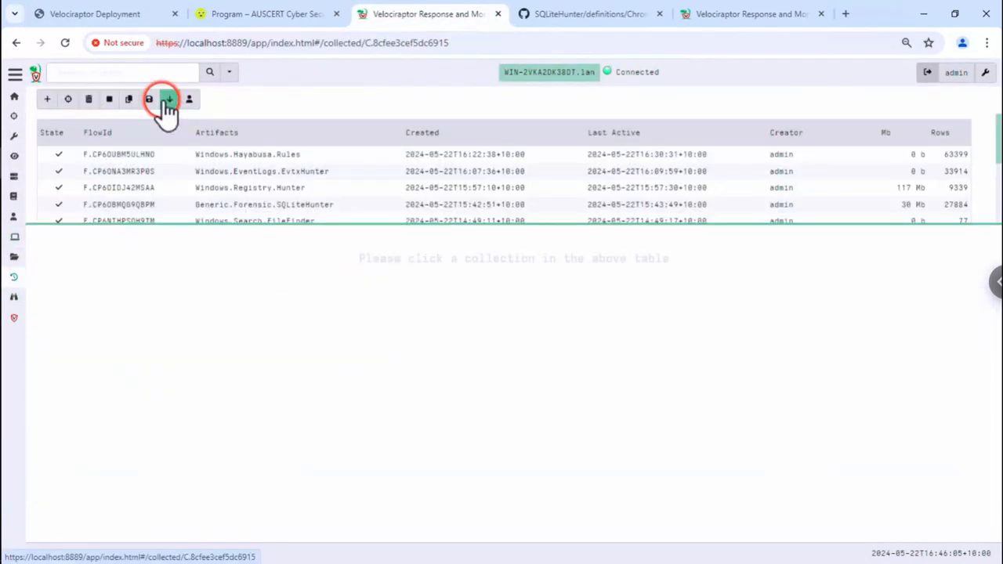
{"action": "left_click", "coordinate": [47, 101]}
{"action": "left_click", "coordinate": [112, 134]}
{"action": "type", "text": "pstree"}
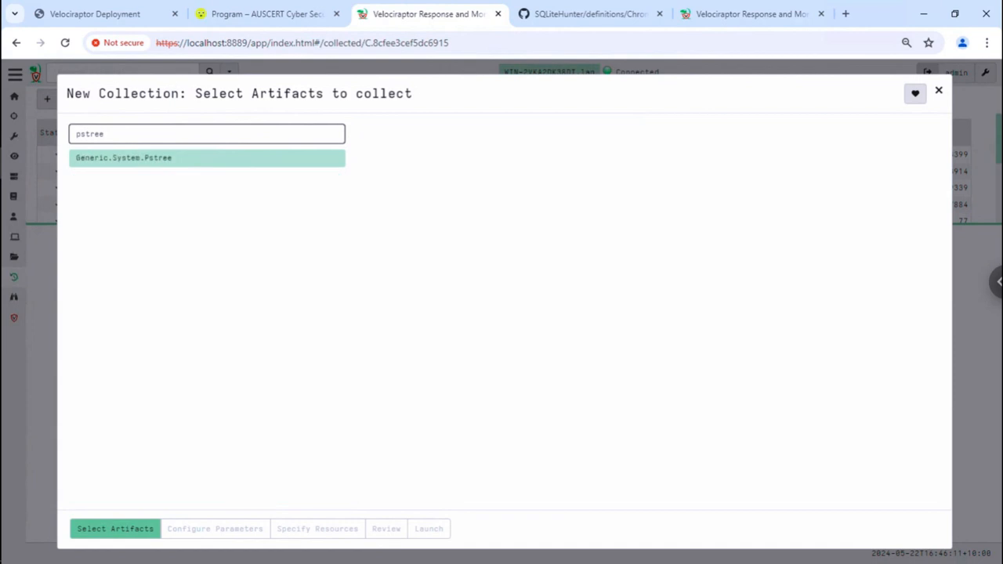
{"action": "left_click", "coordinate": [156, 166]}
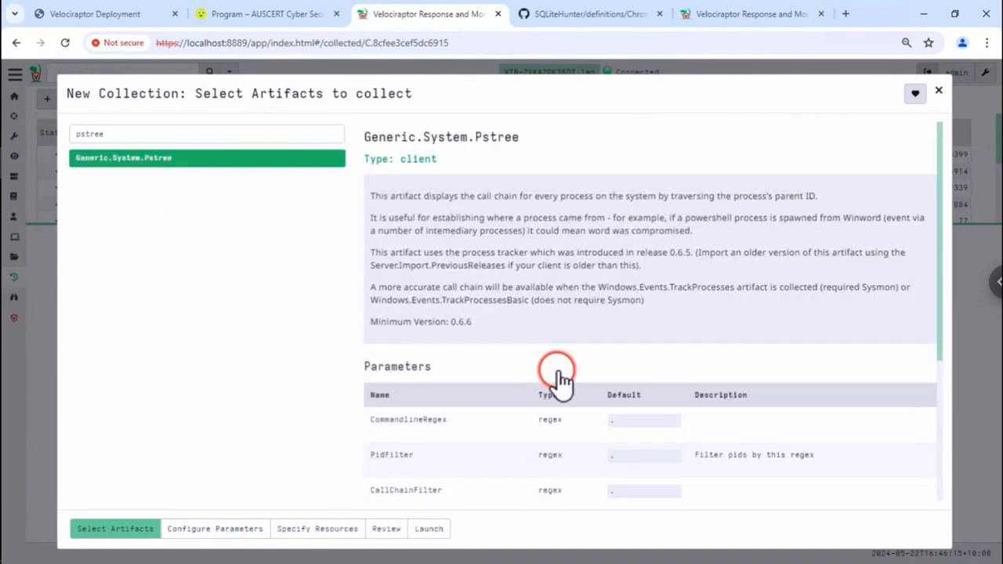
{"action": "scroll", "coordinate": [554, 380], "scroll_direction": "down", "scroll_amount": 3}
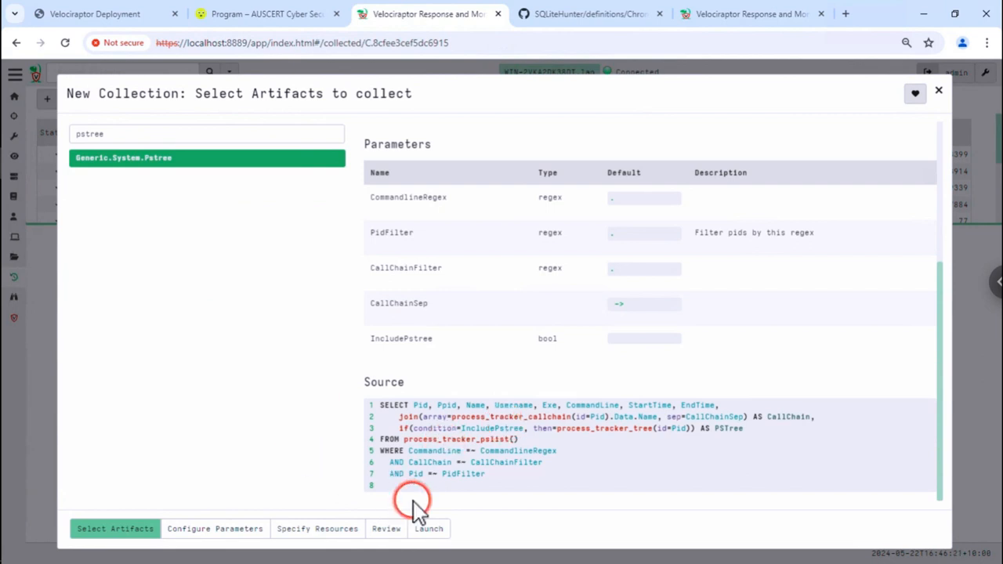
{"action": "left_click", "coordinate": [427, 529]}
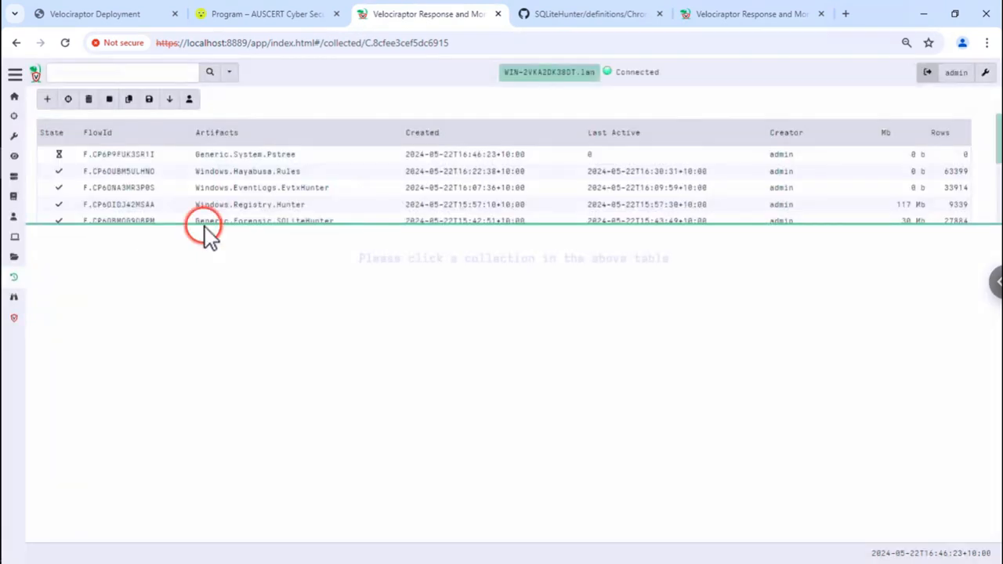
- Copy the Pstree flow into a new collection and enable IncludePstree
{"action": "left_click", "coordinate": [139, 159]}
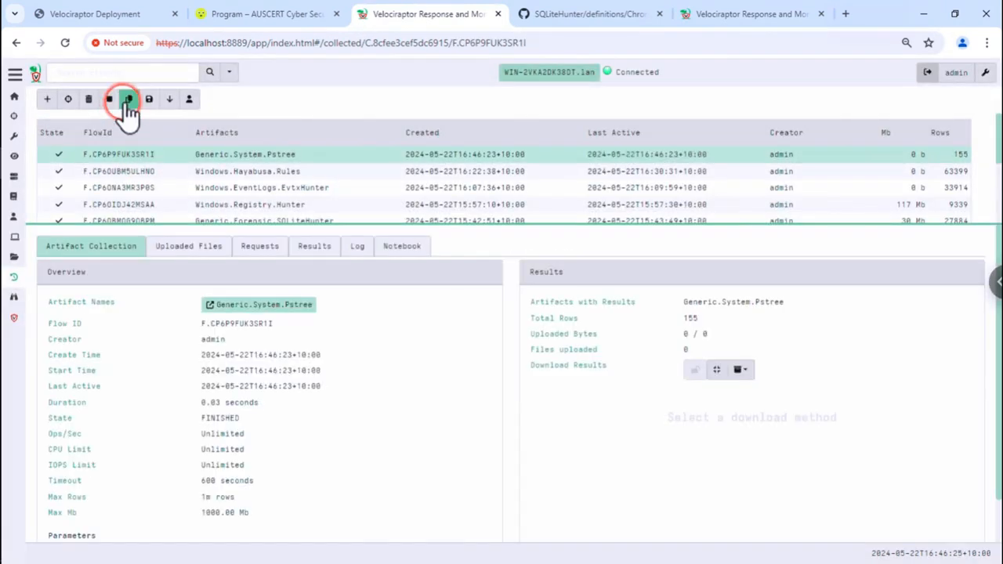
{"action": "left_click", "coordinate": [127, 100]}
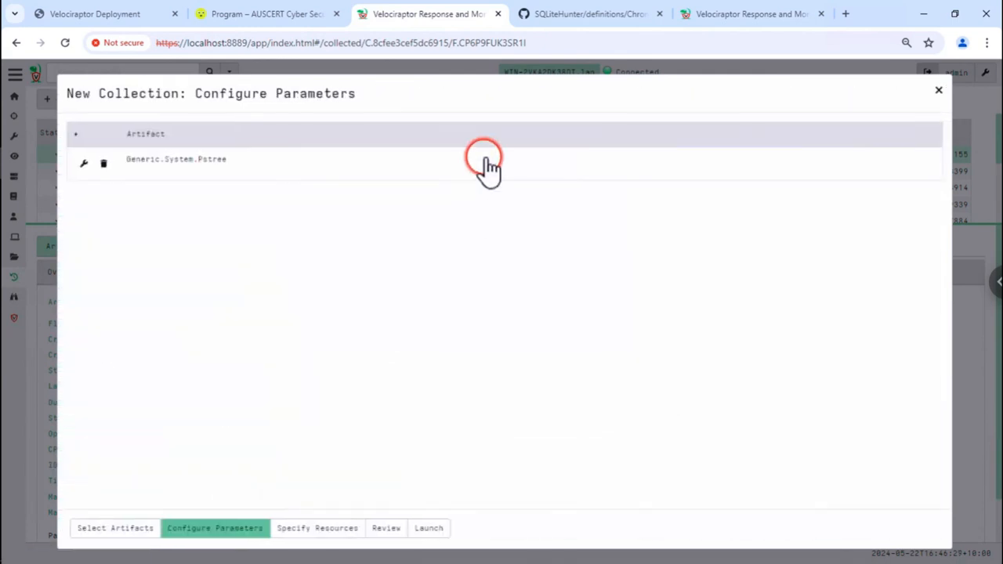
{"action": "left_click", "coordinate": [483, 164]}
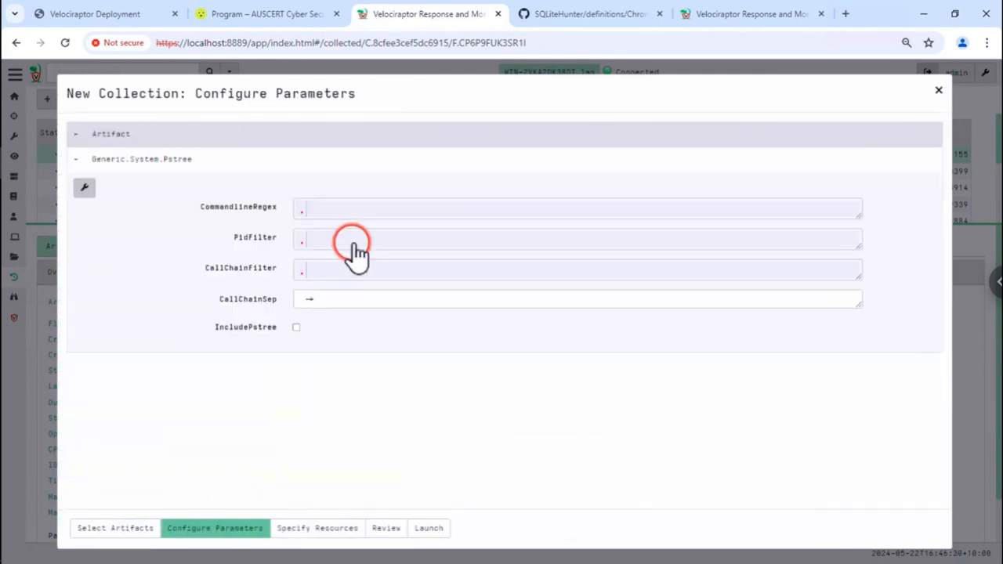
{"action": "left_click", "coordinate": [297, 327]}
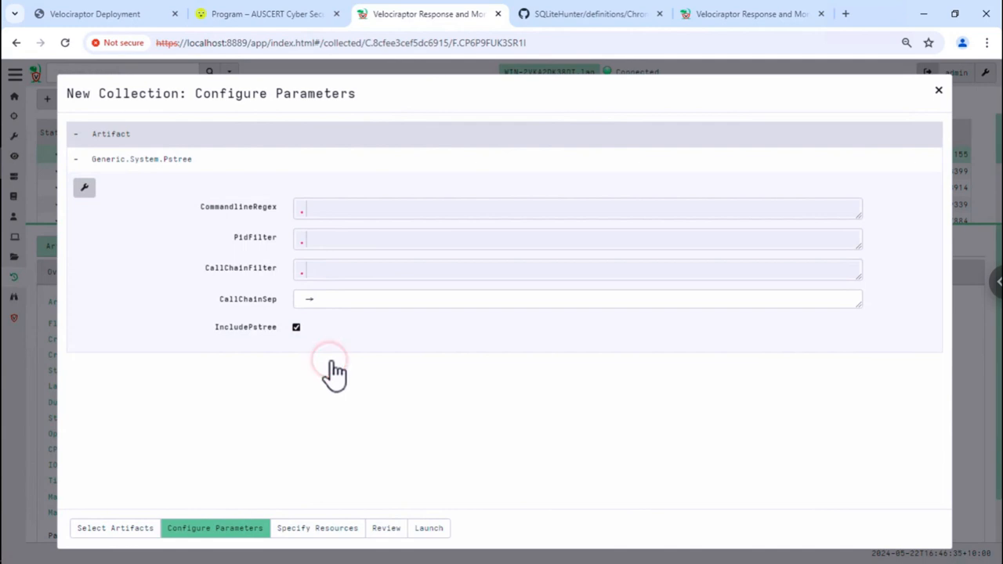
- Launch the IncludePstree collection and open its 155-row results
{"action": "left_click", "coordinate": [428, 529]}
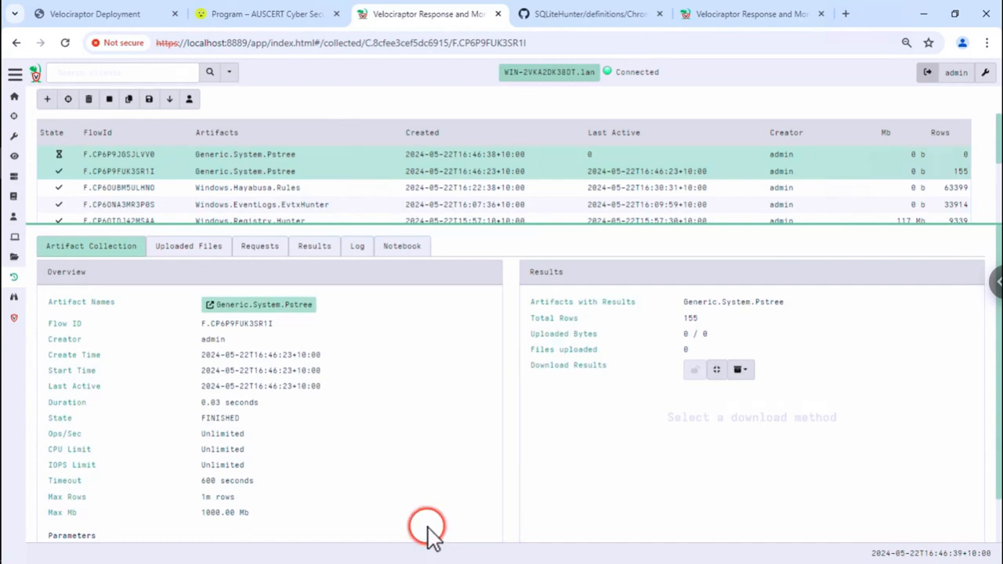
{"action": "left_click", "coordinate": [857, 157]}
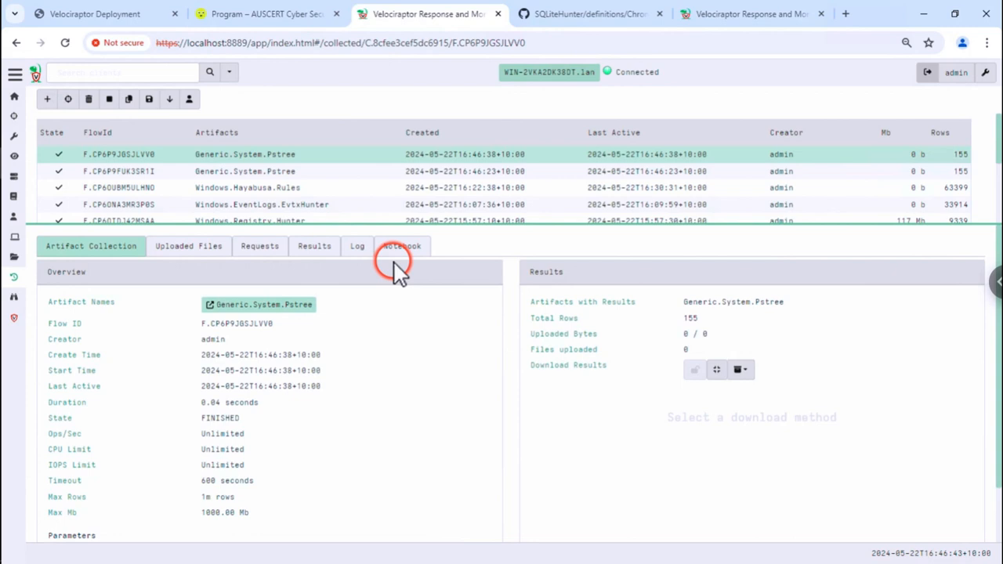
{"action": "left_click", "coordinate": [315, 247]}
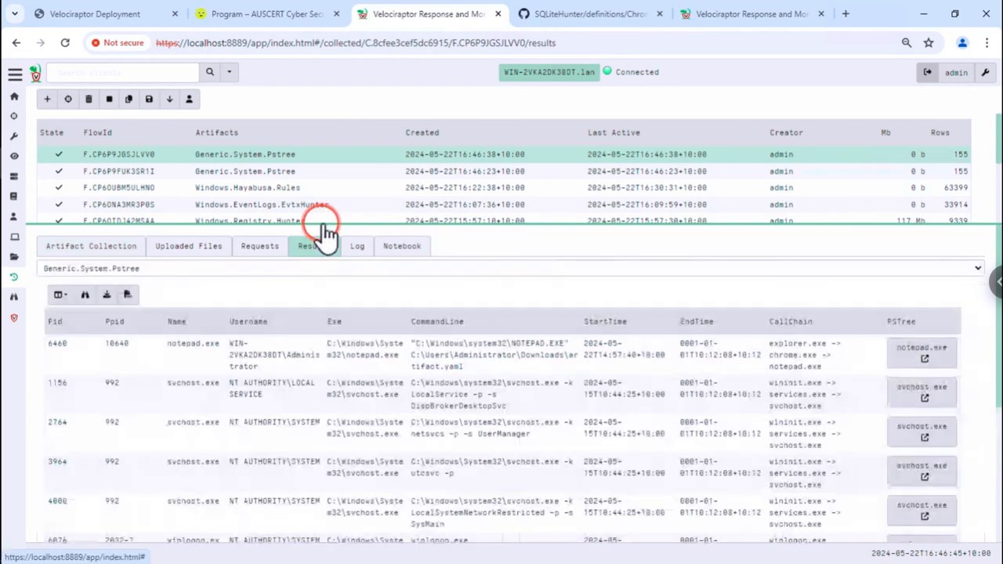
{"action": "left_click_drag", "start_coordinate": [320, 222], "coordinate": [337, 157]}
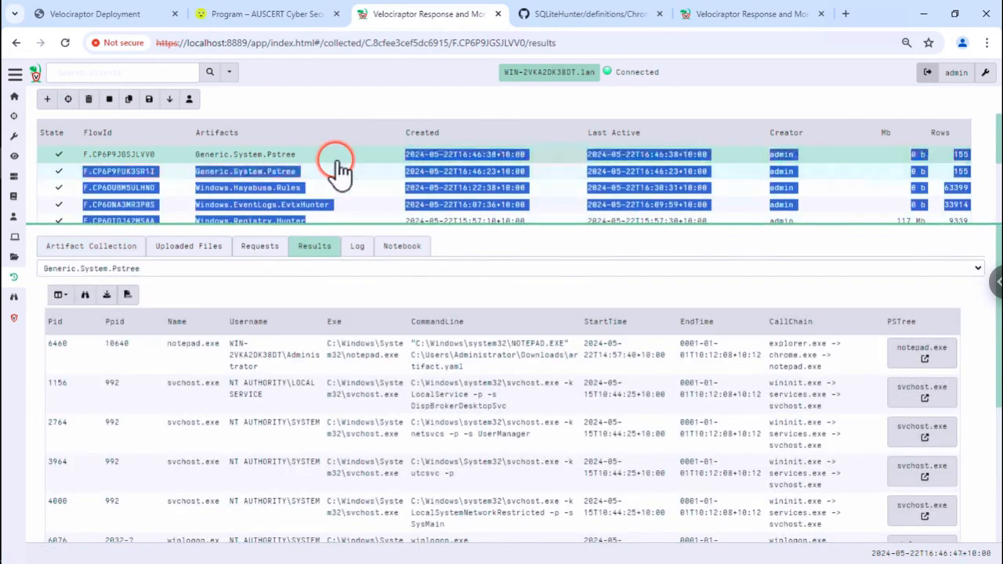
{"action": "left_click", "coordinate": [368, 286]}
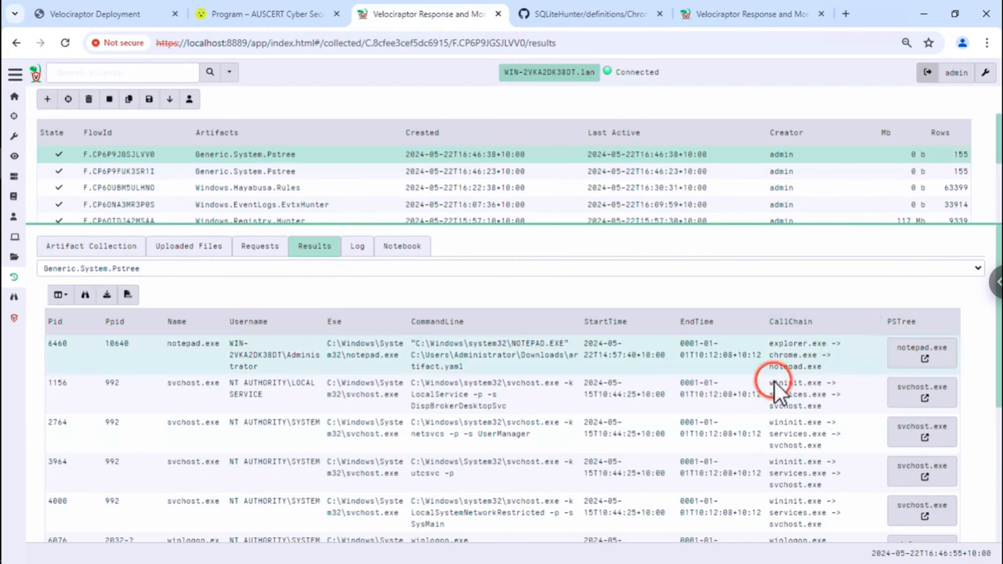
{"action": "scroll", "coordinate": [791, 415], "scroll_direction": "down", "scroll_amount": 3}
{"action": "scroll", "coordinate": [823, 455], "scroll_direction": "down", "scroll_amount": 2}
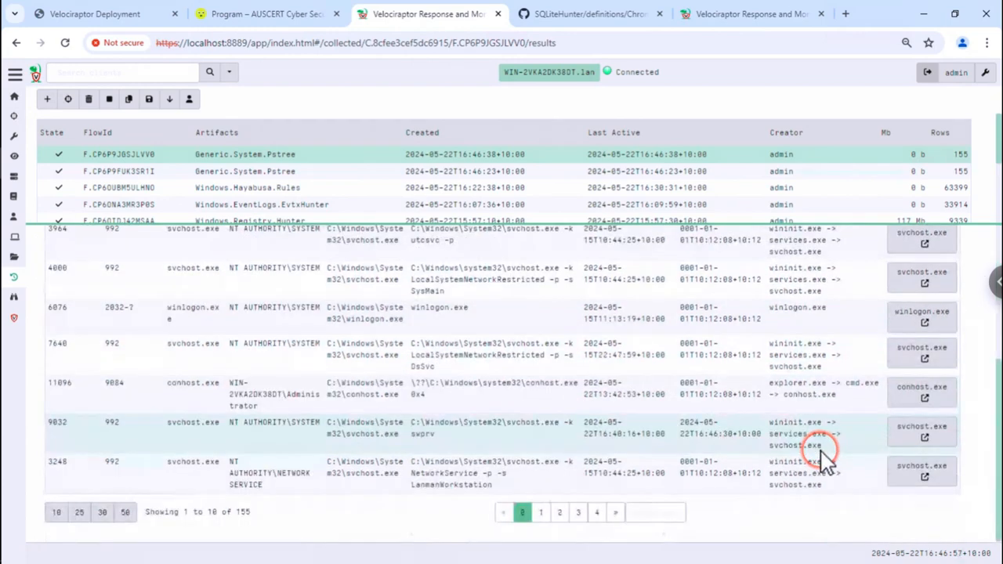
{"action": "scroll", "coordinate": [823, 458], "scroll_direction": "up", "scroll_amount": 5}
- Highlight the notepad.exe and svchost 2764 rows and open the CallChain column filter
{"action": "left_click", "coordinate": [805, 405]}
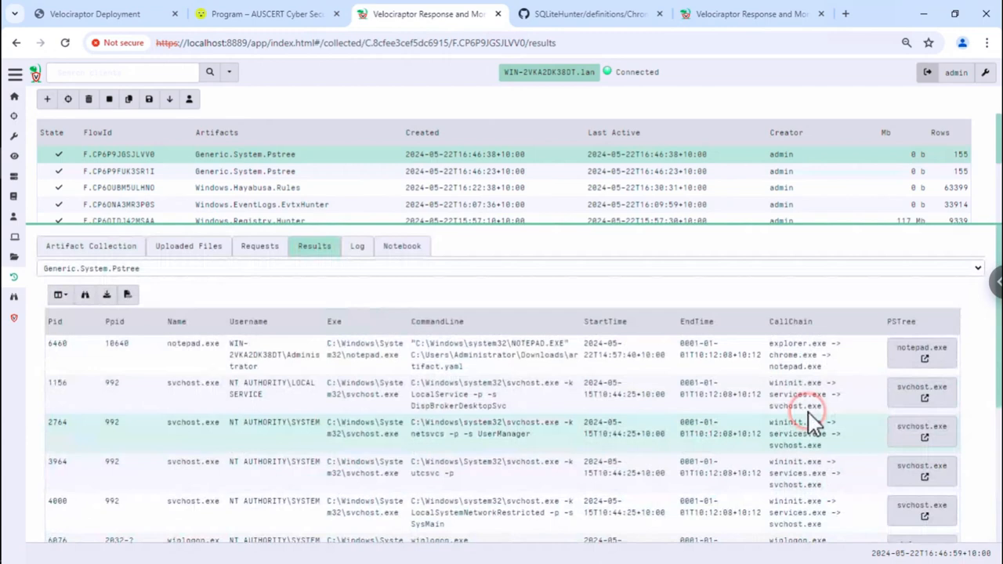
{"action": "left_click", "coordinate": [784, 365]}
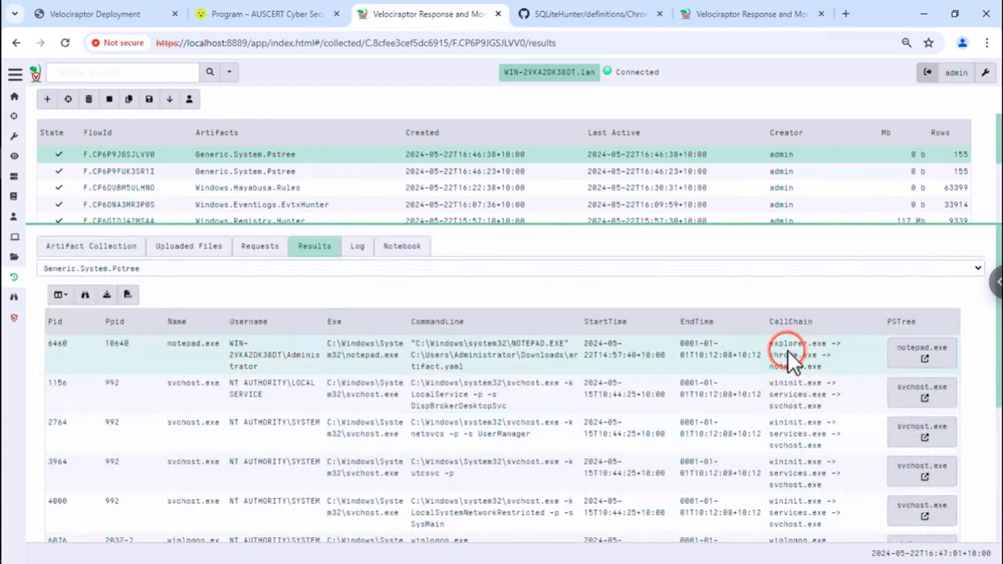
{"action": "left_click", "coordinate": [802, 423]}
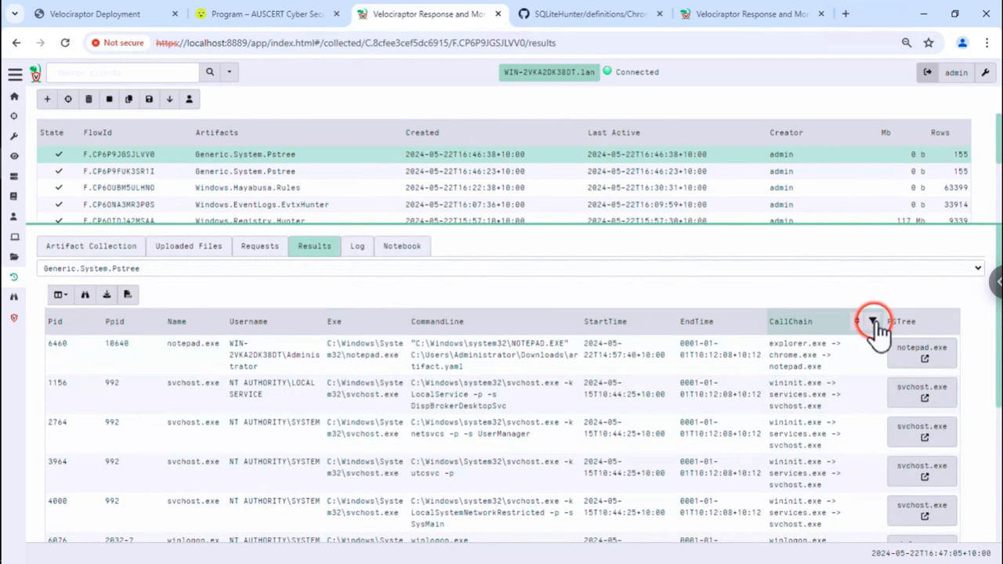
{"action": "left_click", "coordinate": [872, 321]}
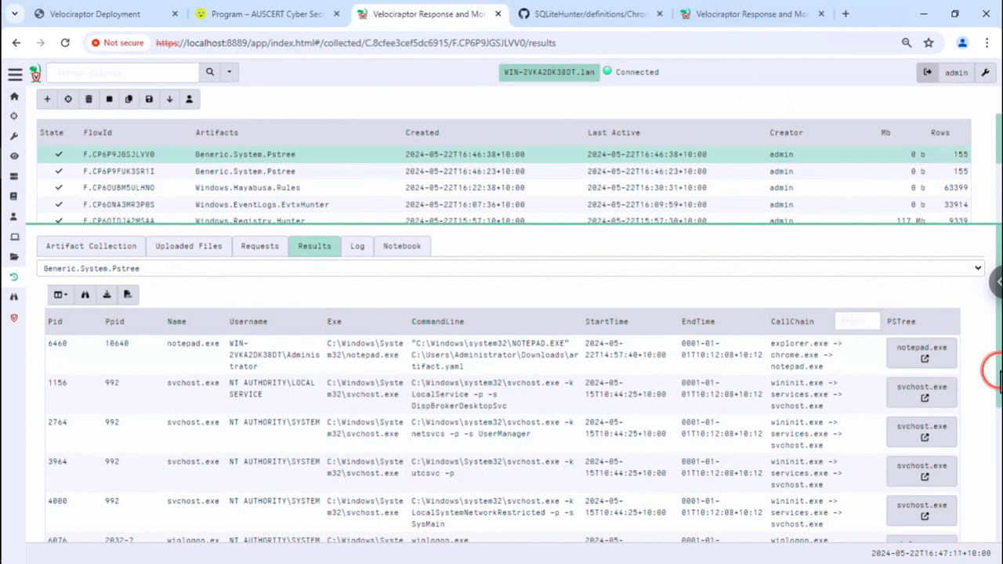
{"action": "left_click", "coordinate": [101, 337]}
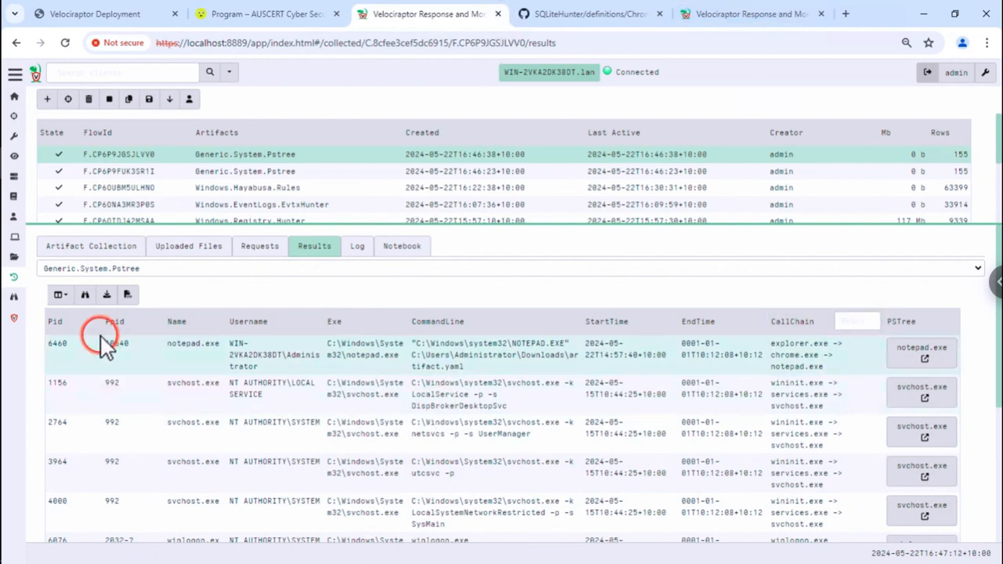
- Hide all result columns, then re-show Pid, PSTree, CallChain and one other column
{"action": "left_click", "coordinate": [66, 306]}
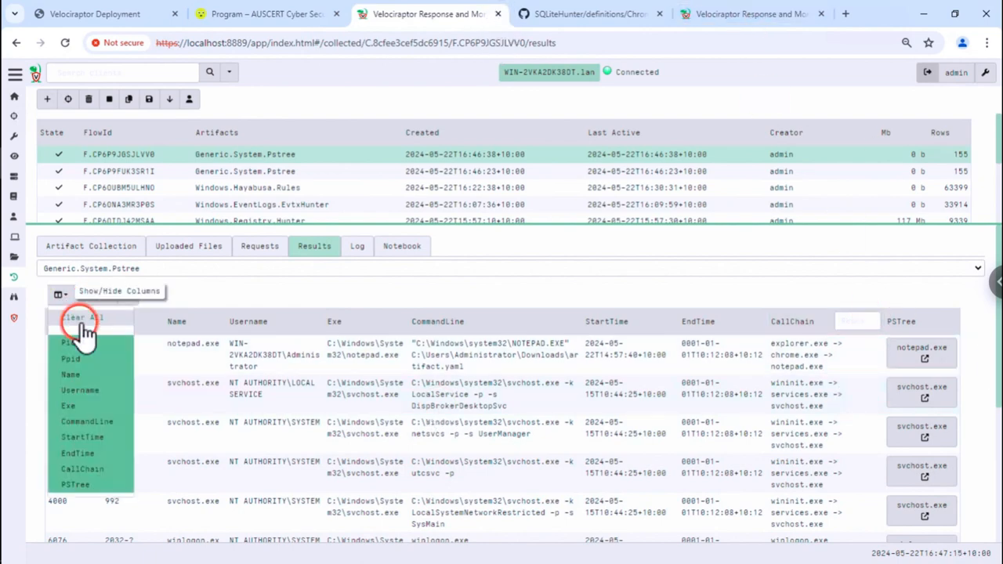
{"action": "left_click", "coordinate": [85, 320]}
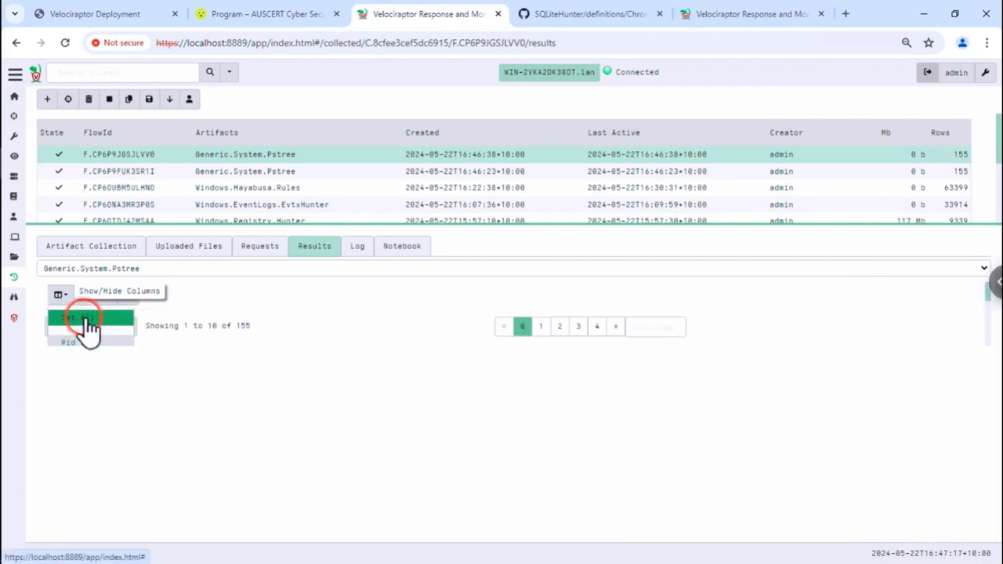
{"action": "left_click", "coordinate": [88, 343]}
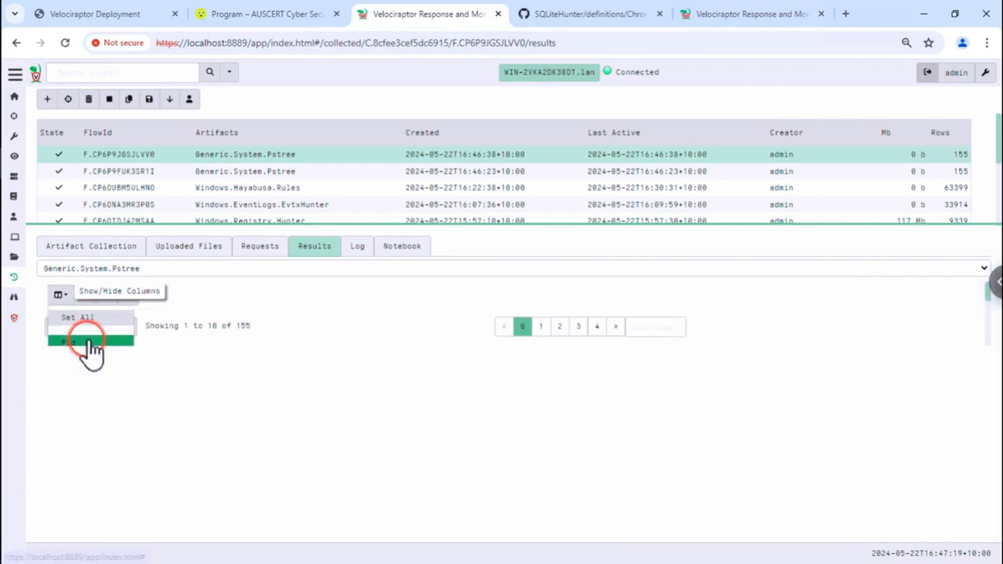
{"action": "left_click", "coordinate": [100, 376]}
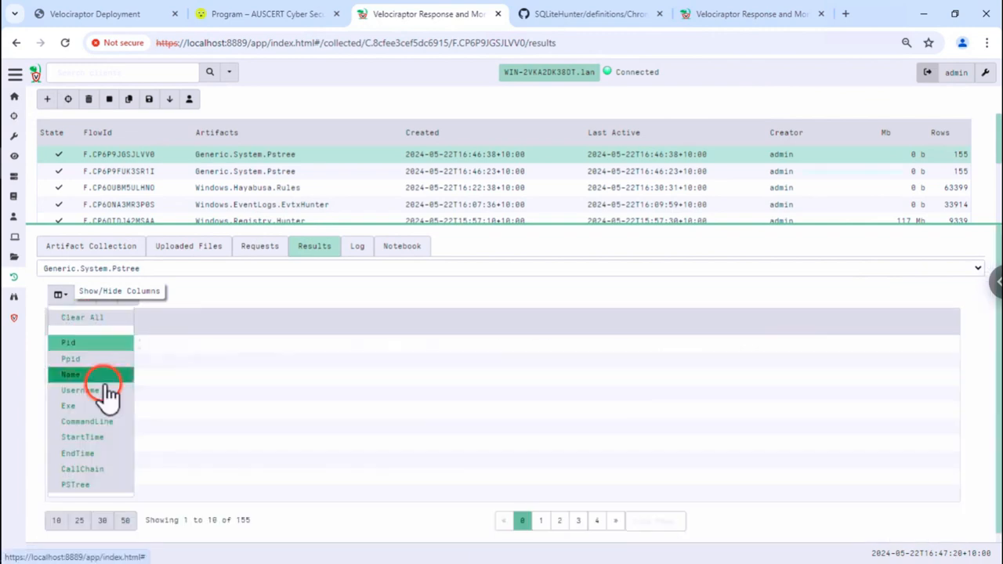
{"action": "left_click", "coordinate": [78, 483]}
{"action": "left_click", "coordinate": [78, 469]}
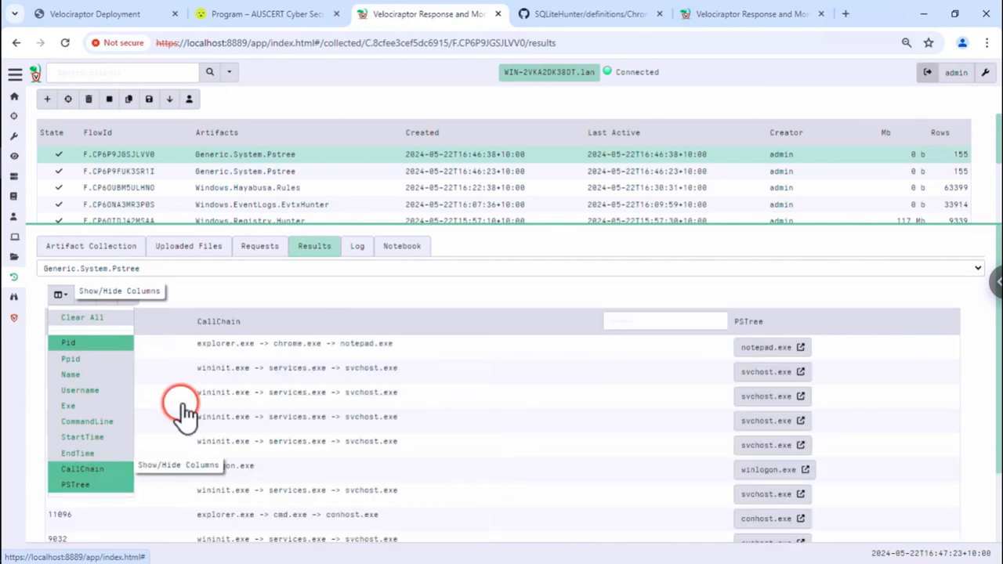
{"action": "left_click", "coordinate": [384, 374]}
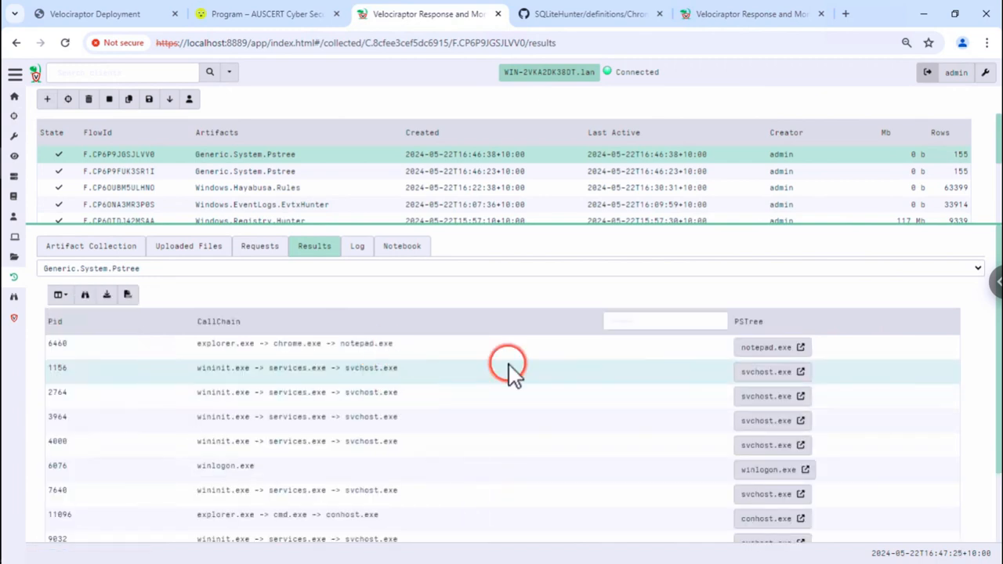
- Filter the CallChain column on 'notepad', leaving two rows
{"action": "scroll", "coordinate": [510, 369], "scroll_direction": "down", "scroll_amount": 2}
{"action": "scroll", "coordinate": [516, 373], "scroll_direction": "up", "scroll_amount": 2}
{"action": "left_click", "coordinate": [643, 325]}
{"action": "type", "text": "notepad"}
{"action": "key", "text": "Return"}
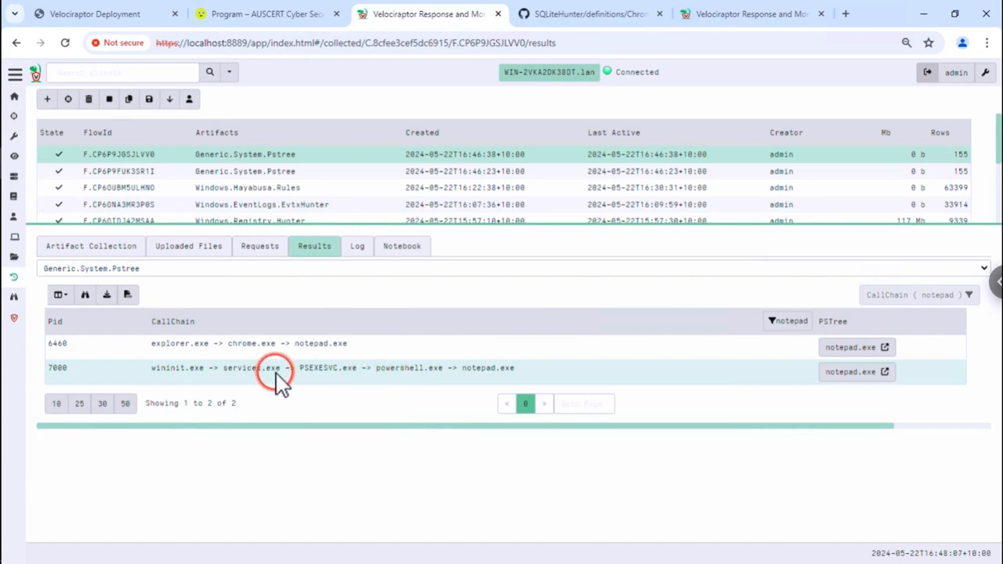
- Change the CallChain filter to PSEXESVC (5 processes) and open PSEXESVC.exe's (PID 4464) process tree
{"action": "triple_click", "coordinate": [327, 380]}
{"action": "double_click", "coordinate": [322, 373]}
{"action": "right_click", "coordinate": [318, 371]}
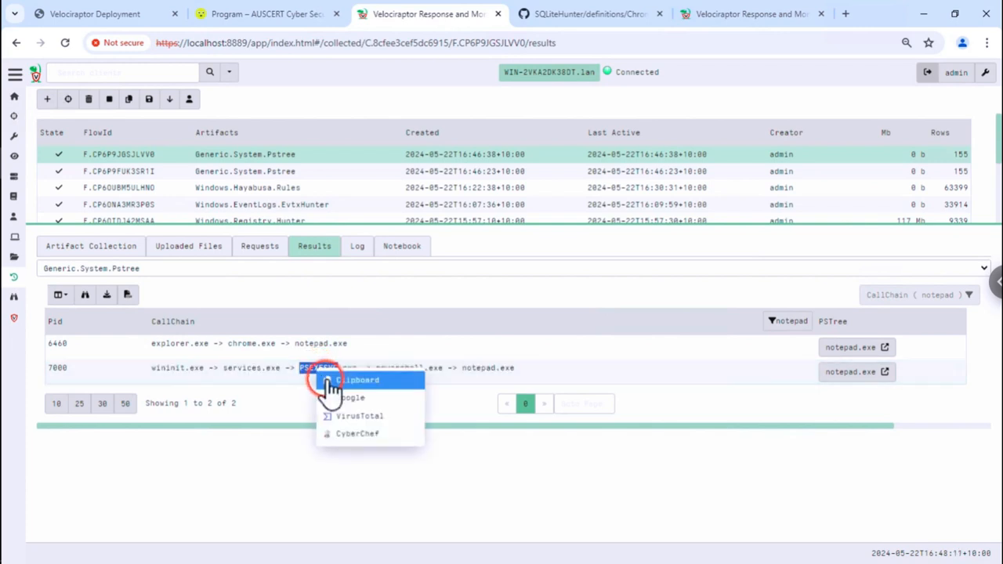
{"action": "left_click", "coordinate": [328, 380]}
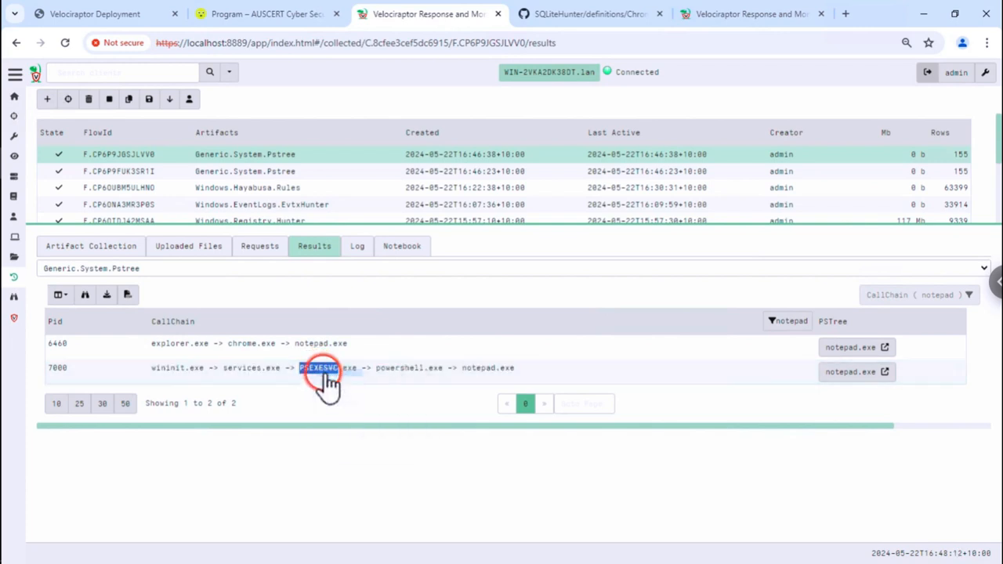
{"action": "left_click", "coordinate": [779, 325]}
{"action": "double_click", "coordinate": [712, 320]}
{"action": "key", "text": "ctrl+v"}
{"action": "left_click", "coordinate": [713, 320]}
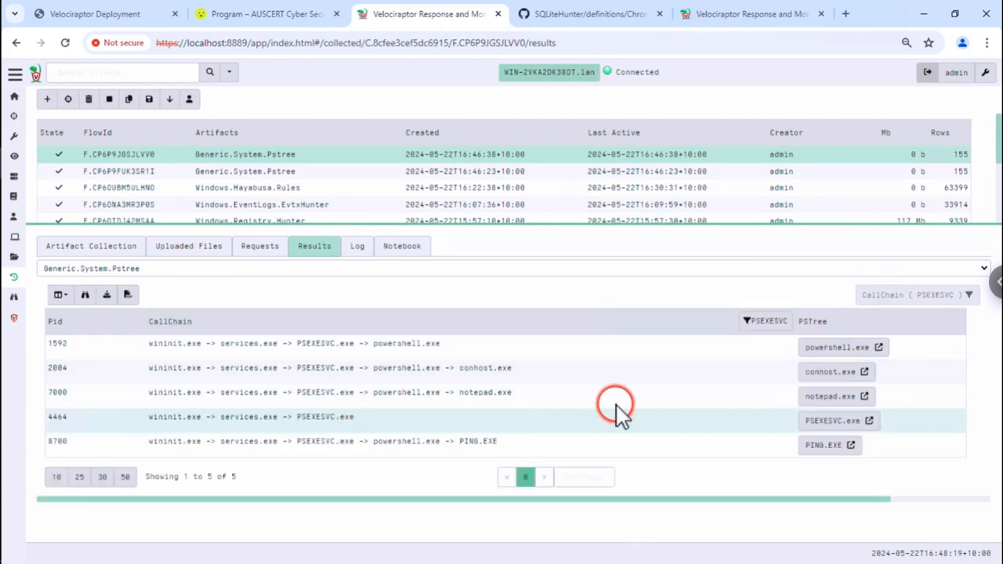
{"action": "left_click", "coordinate": [814, 427]}
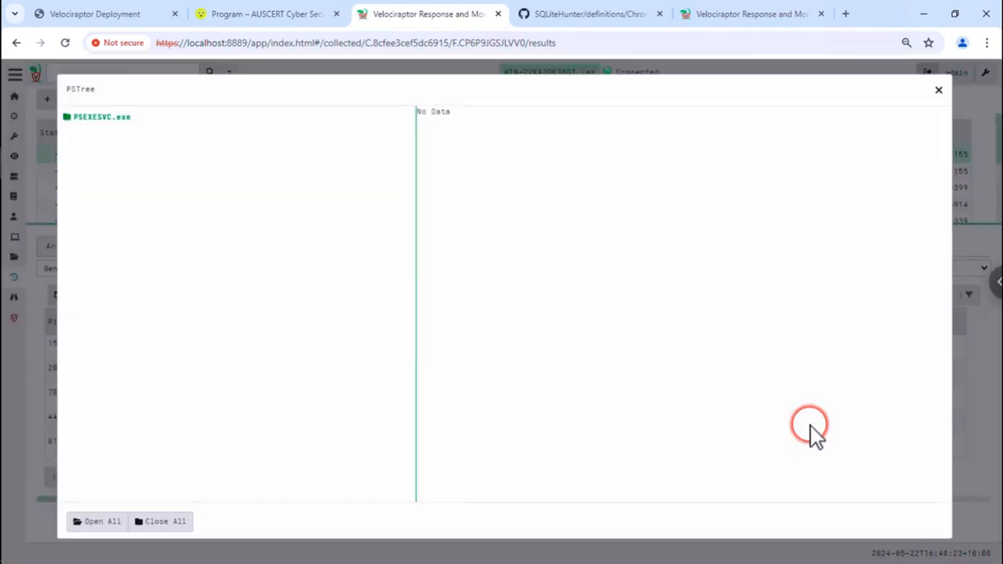
- Expand PSEXESVC.exe and powershell.exe to reveal conhost.exe, PING.EXE and notepad.exe
{"action": "left_click", "coordinate": [116, 117]}
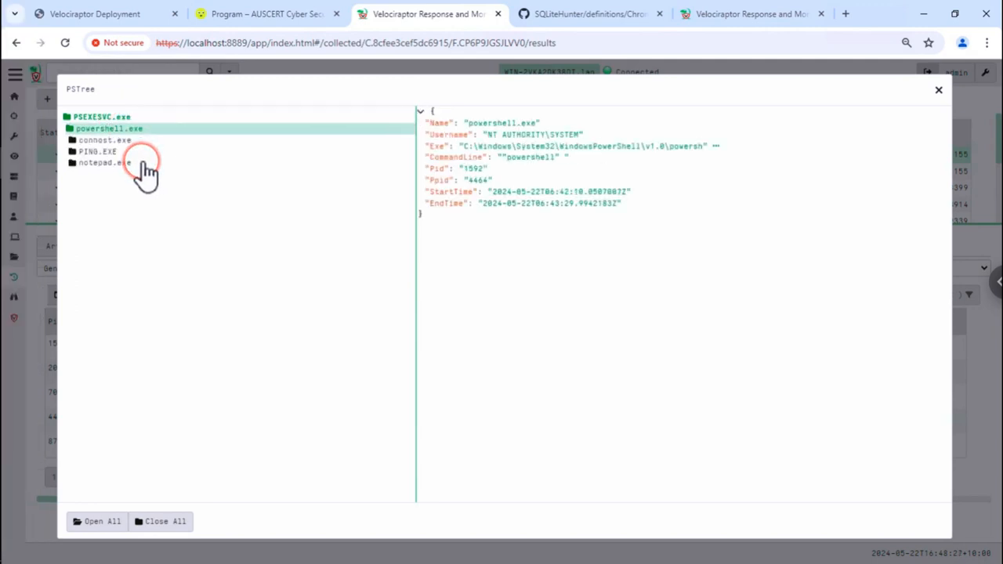
{"action": "left_click", "coordinate": [128, 152]}
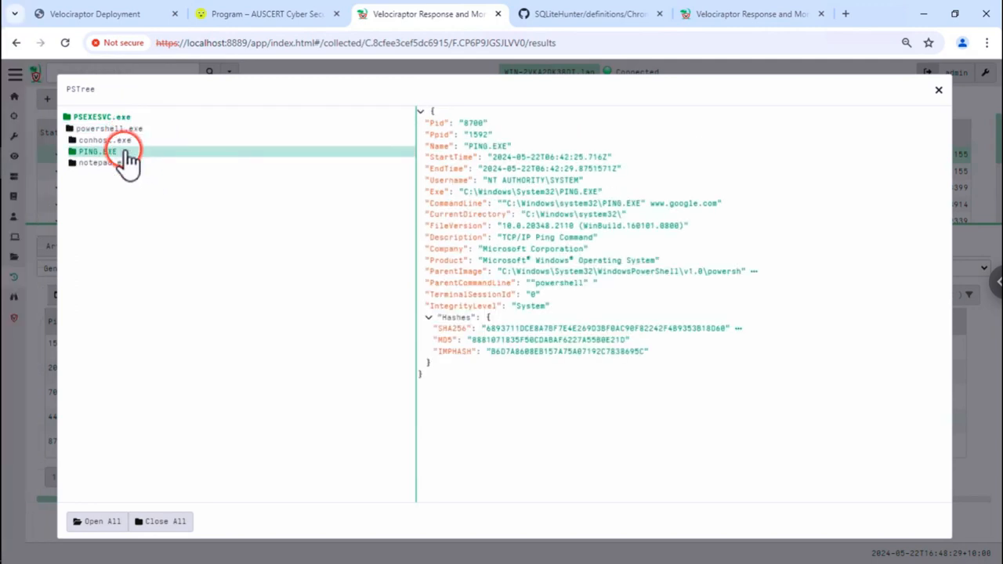
{"action": "double_click", "coordinate": [124, 163]}
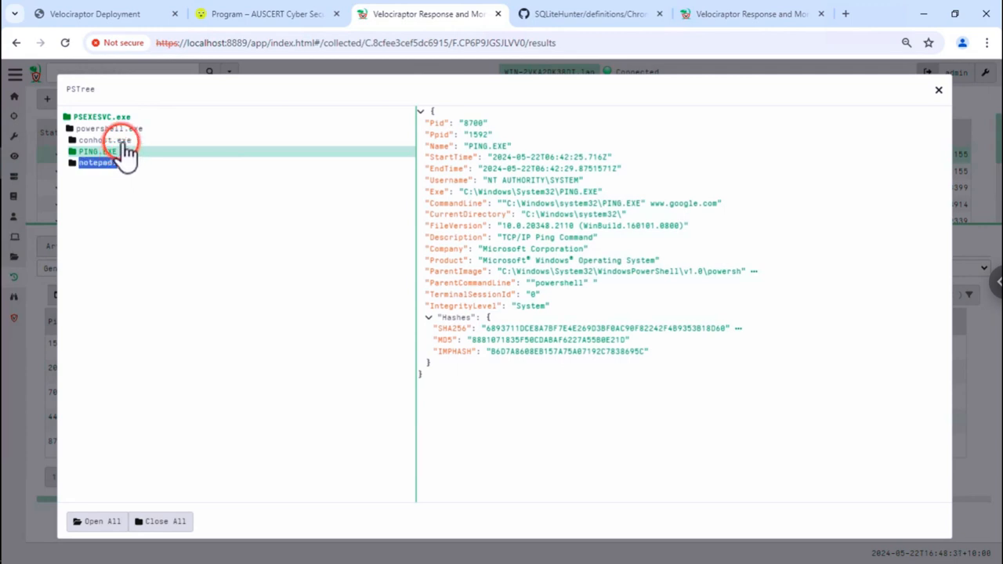
{"action": "left_click", "coordinate": [121, 140]}
{"action": "left_click", "coordinate": [122, 129]}
{"action": "left_click", "coordinate": [121, 128]}
{"action": "left_click", "coordinate": [120, 120]}
{"action": "left_click", "coordinate": [121, 129]}
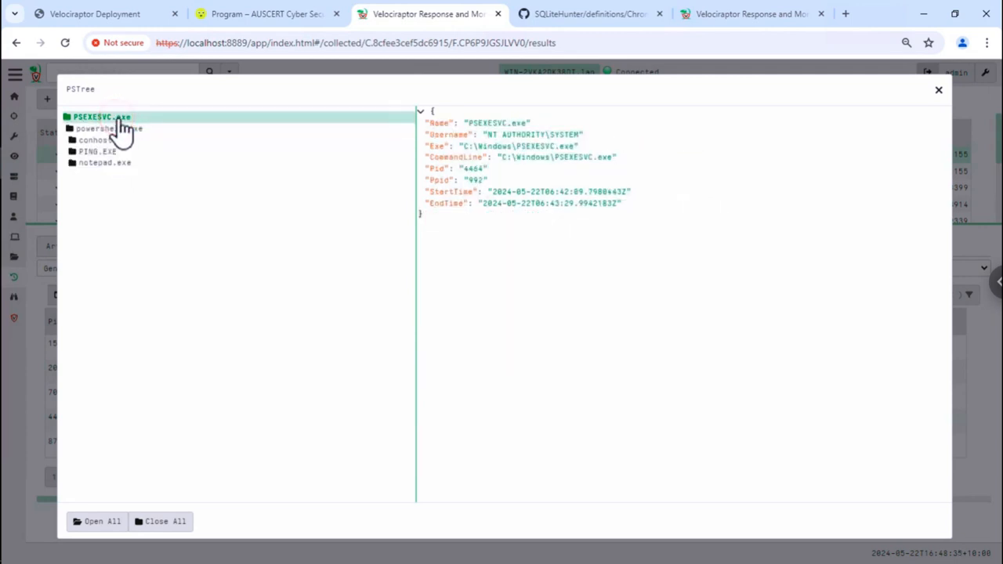
- Check PSEXESVC.exe's EndTime, then each child's details, finishing on PING.EXE's details and hashes
{"action": "left_click", "coordinate": [344, 156]}
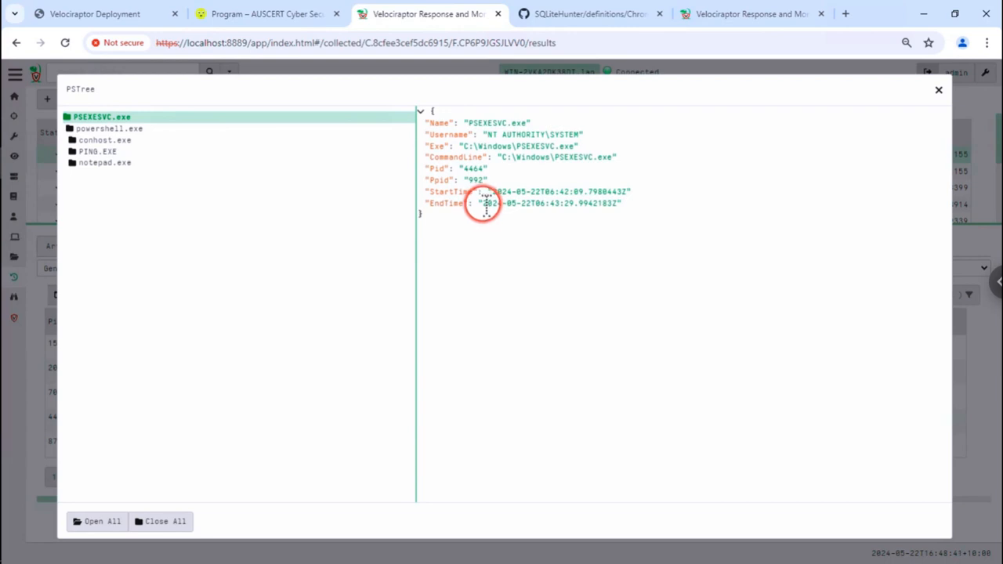
{"action": "left_click_drag", "start_coordinate": [484, 205], "coordinate": [626, 204]}
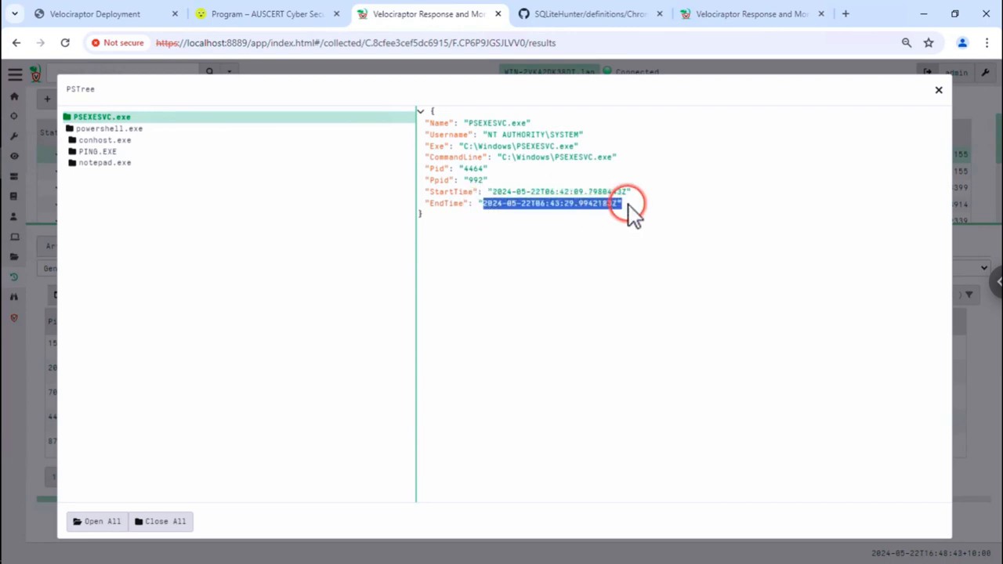
{"action": "left_click", "coordinate": [675, 223]}
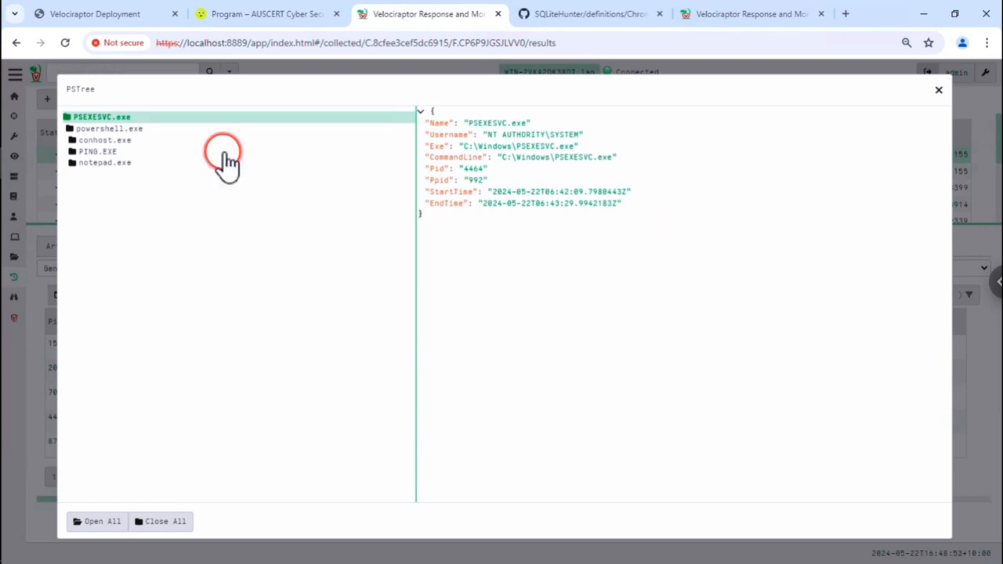
{"action": "left_click", "coordinate": [133, 131]}
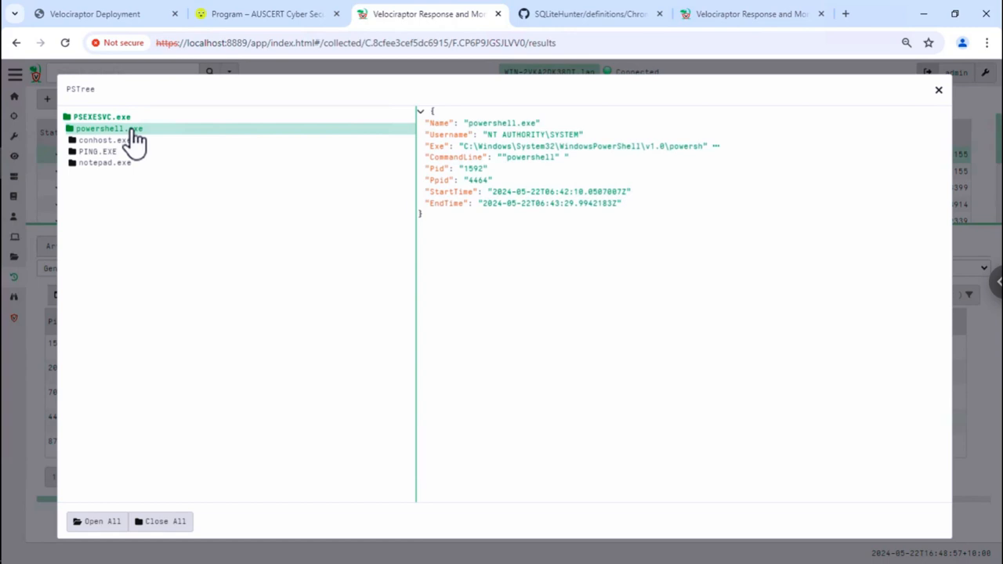
{"action": "left_click", "coordinate": [121, 141]}
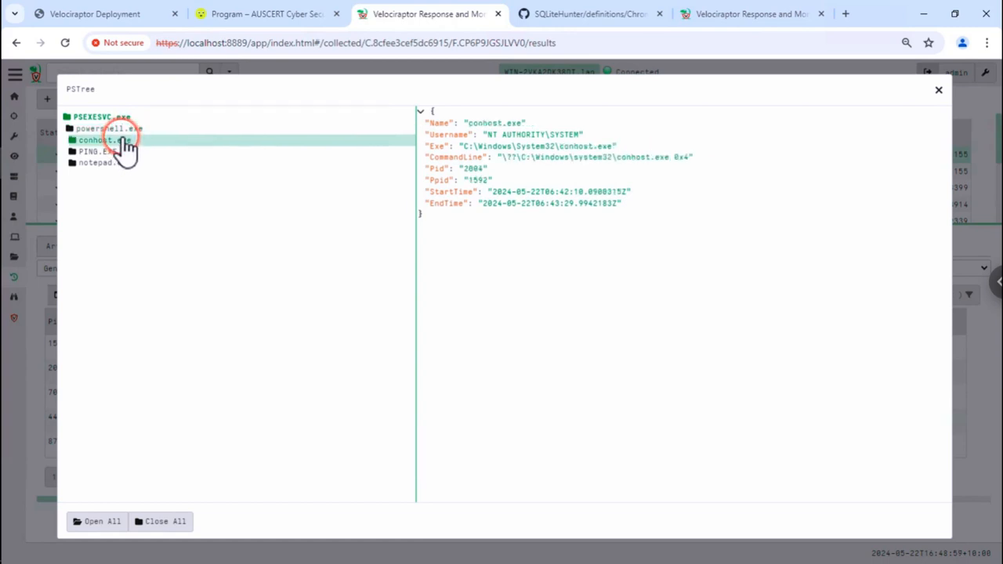
{"action": "left_click", "coordinate": [118, 153]}
{"action": "left_click", "coordinate": [119, 164]}
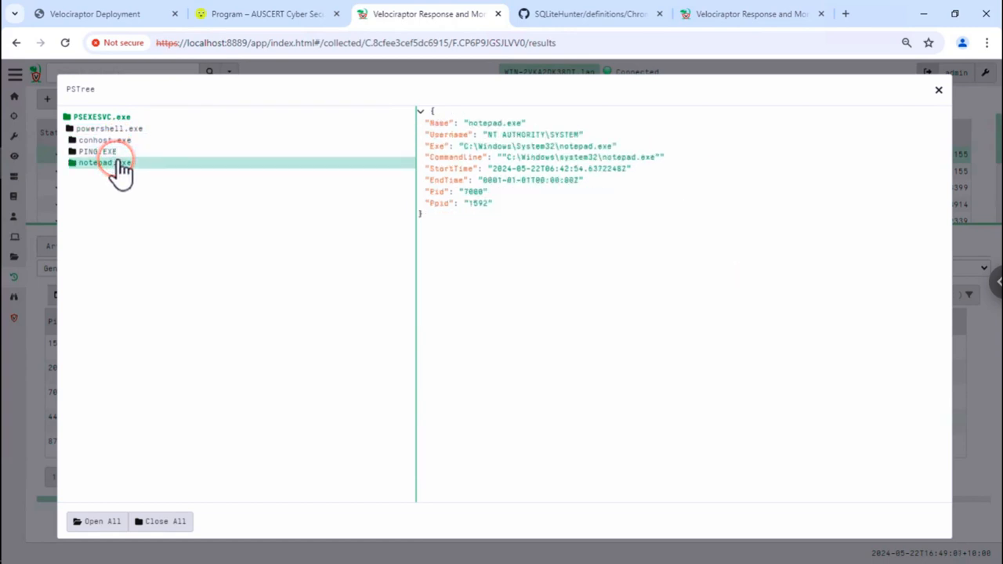
{"action": "left_click", "coordinate": [135, 152]}
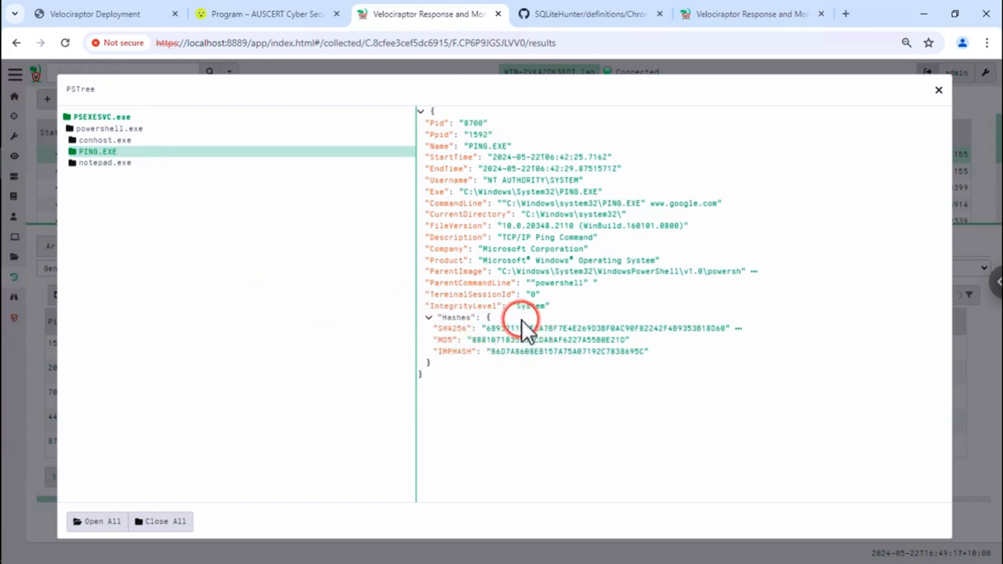
- Check PING.EXE's StartTime, then notepad.exe's details: PID 7080, parent 1592, EndTime 0001-01-01T00:00:00Z
{"action": "triple_click", "coordinate": [521, 157]}
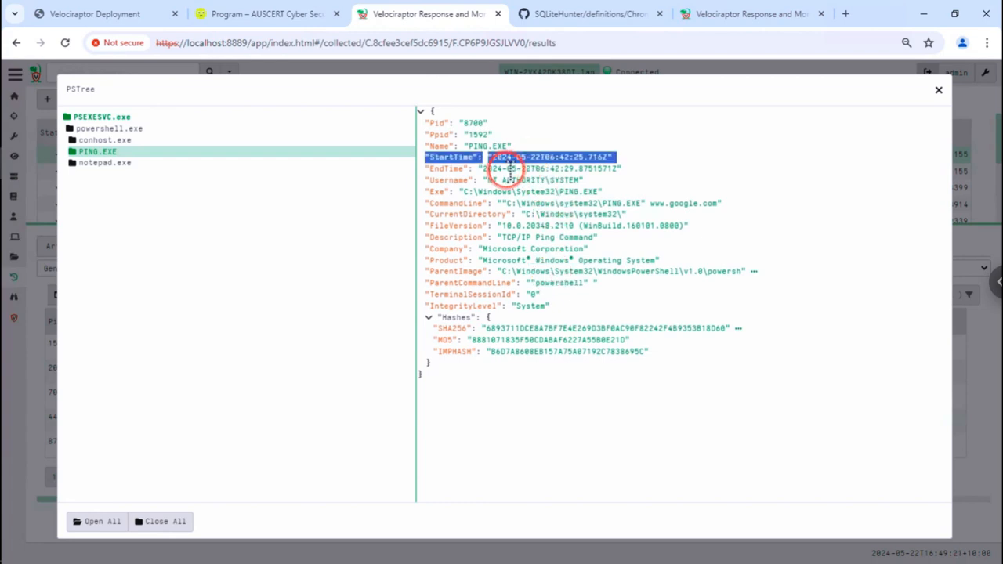
{"action": "left_click", "coordinate": [508, 167]}
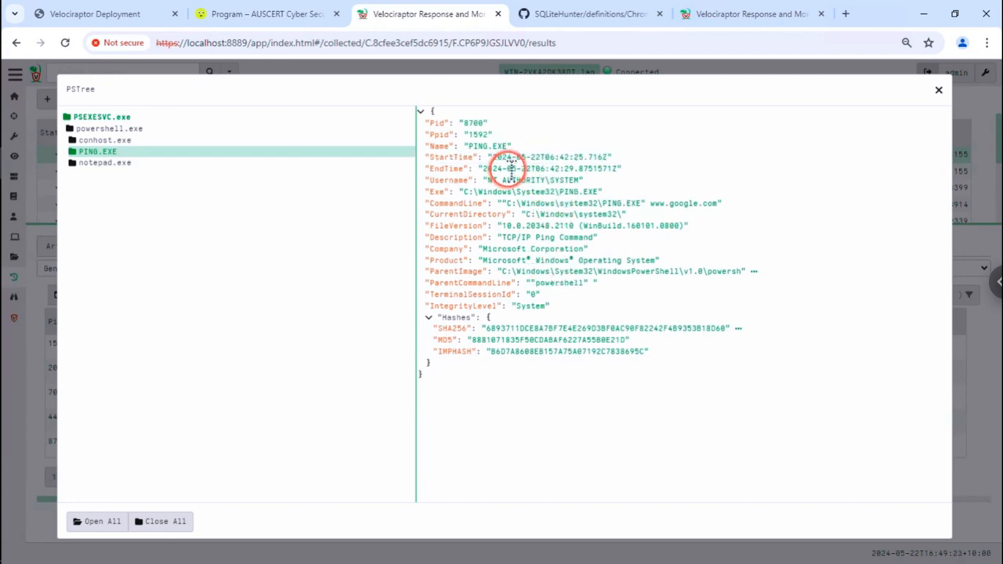
{"action": "left_click", "coordinate": [103, 163]}
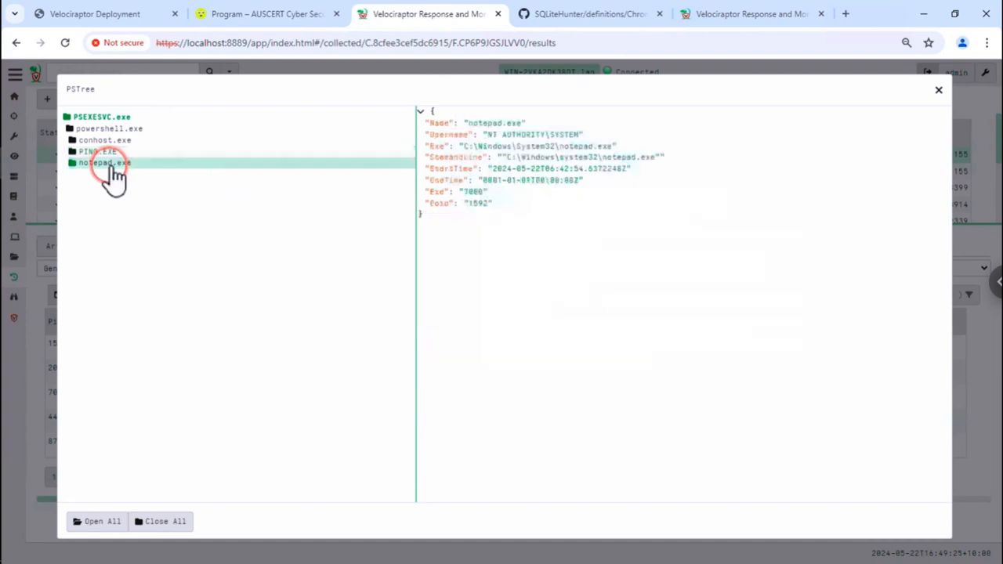
{"action": "triple_click", "coordinate": [521, 180]}
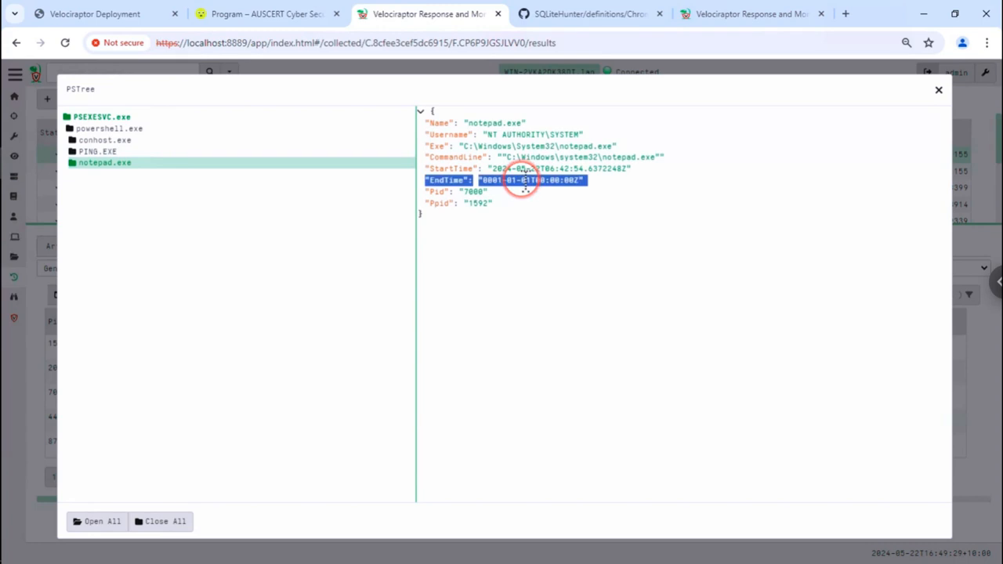
{"action": "left_click", "coordinate": [544, 215]}
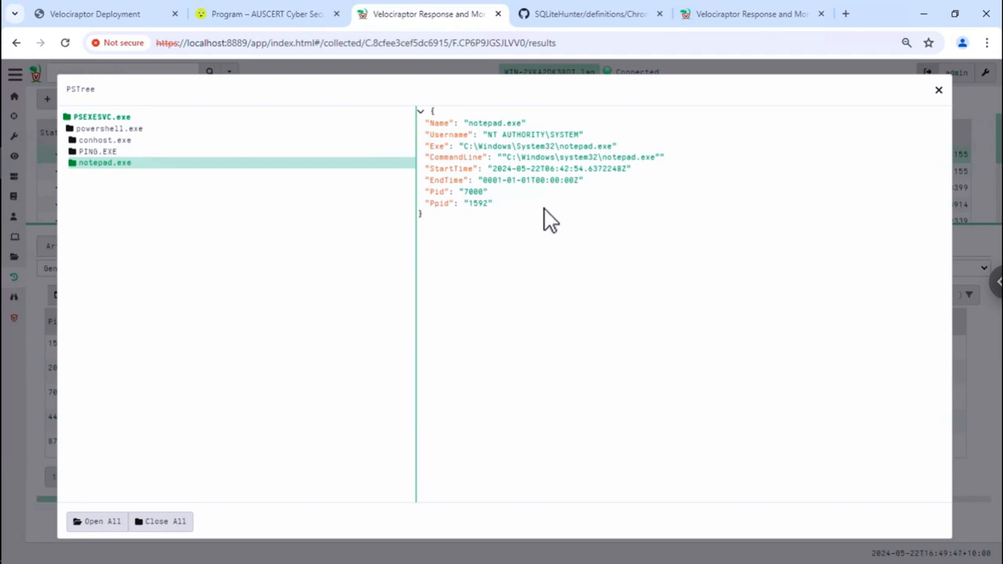
{"action": "left_click", "coordinate": [544, 209]}
- Return to the Velociraptor Deployment slides and advance past the Pstree slides to NTFS Overview
{"action": "left_click", "coordinate": [116, 21]}
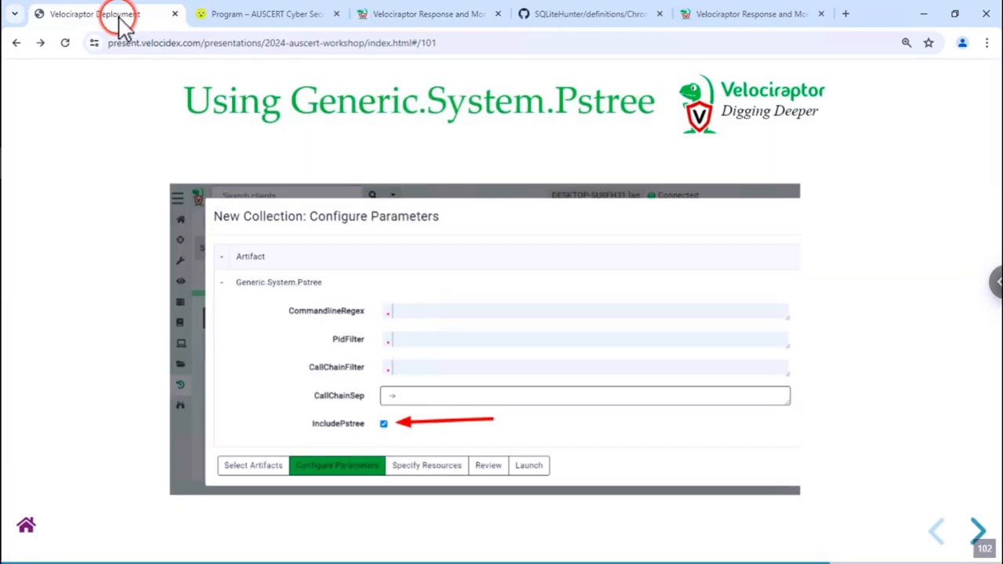
{"action": "key", "text": "Right"}
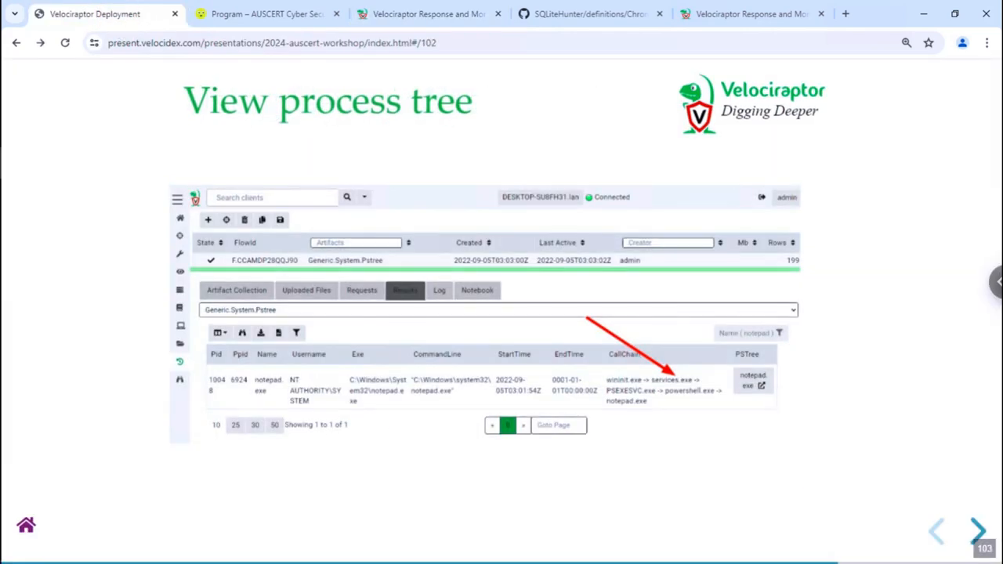
{"action": "key", "text": "Right"}
{"action": "key", "text": "Right"}
{"action": "key", "text": "Right"}
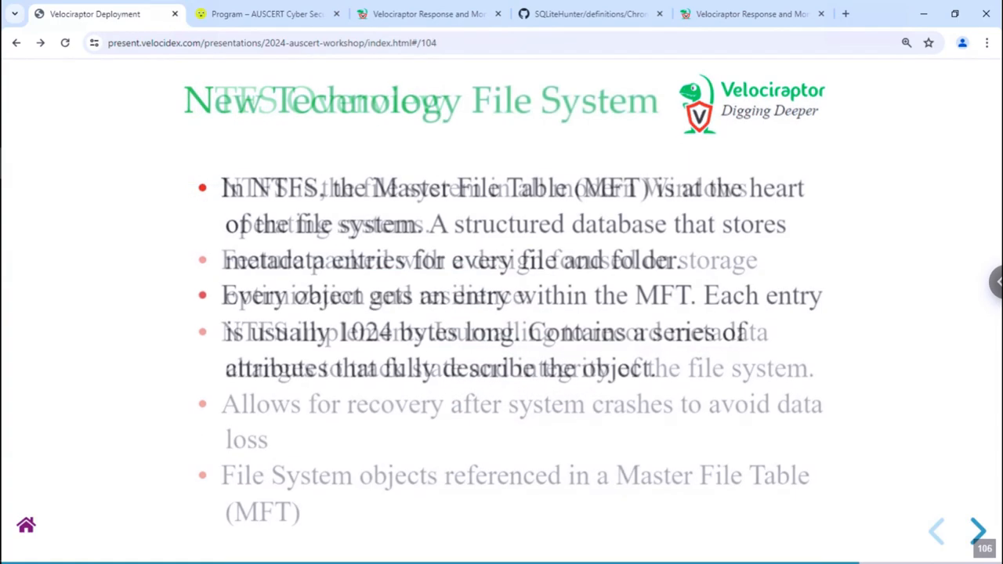
{"action": "key", "text": "Left"}
{"action": "key", "text": "Left"}
{"action": "key", "text": "Right"}
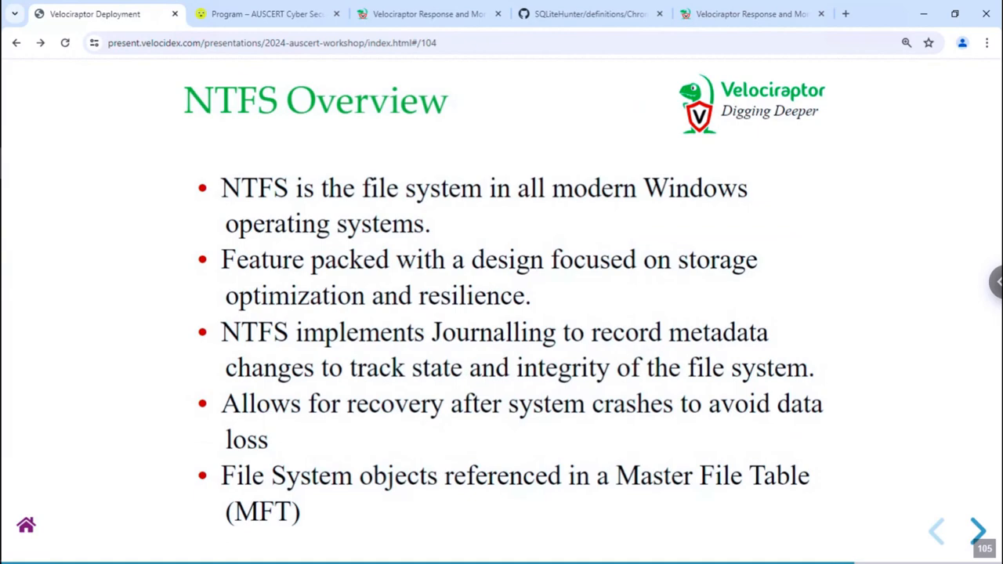
{"action": "key", "text": "Right"}
{"action": "key", "text": "Left"}
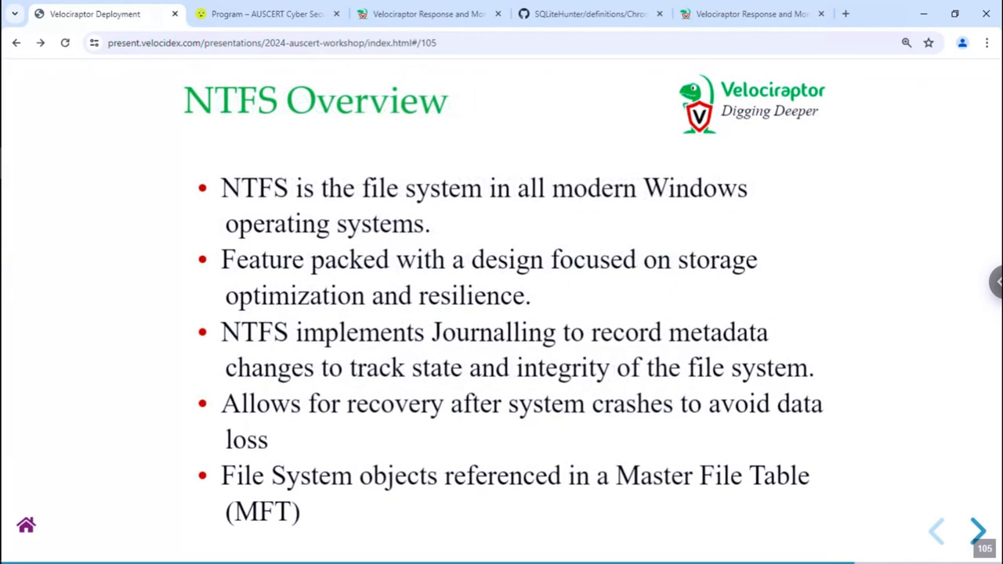
{"action": "key", "text": "Left"}
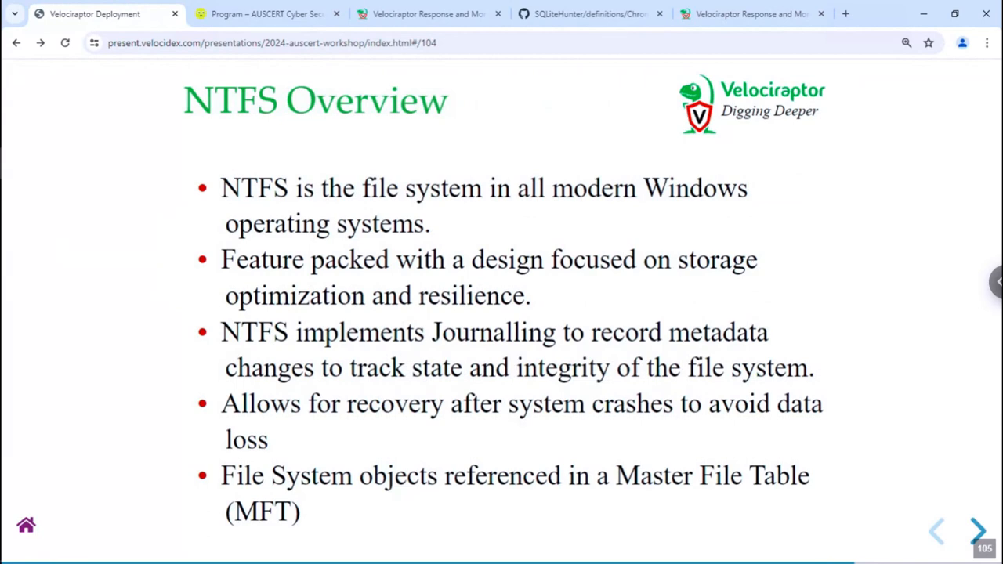
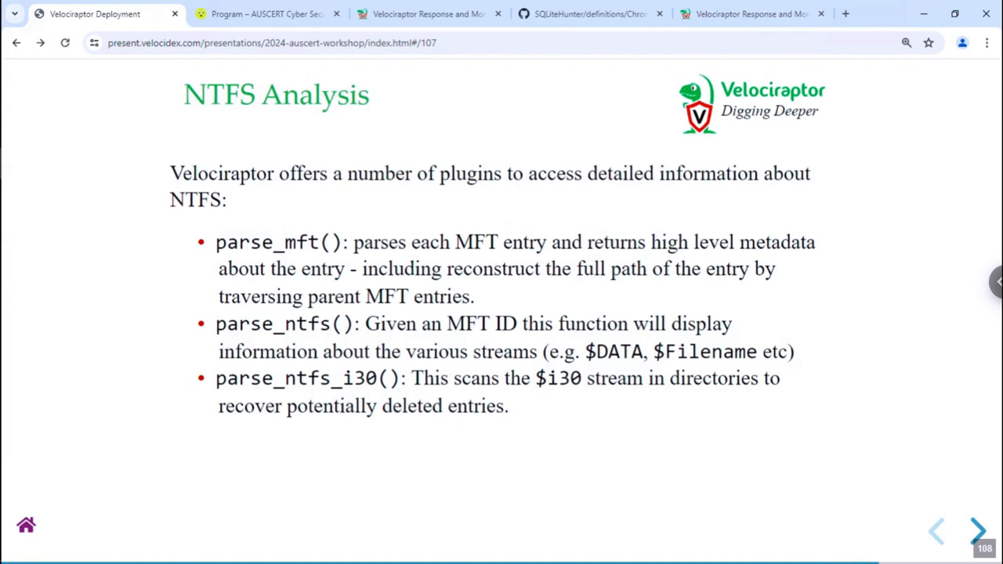
- Advance the deck to the Finding suspicious files slide on parsing the MFT
{"action": "key", "text": "Right"}
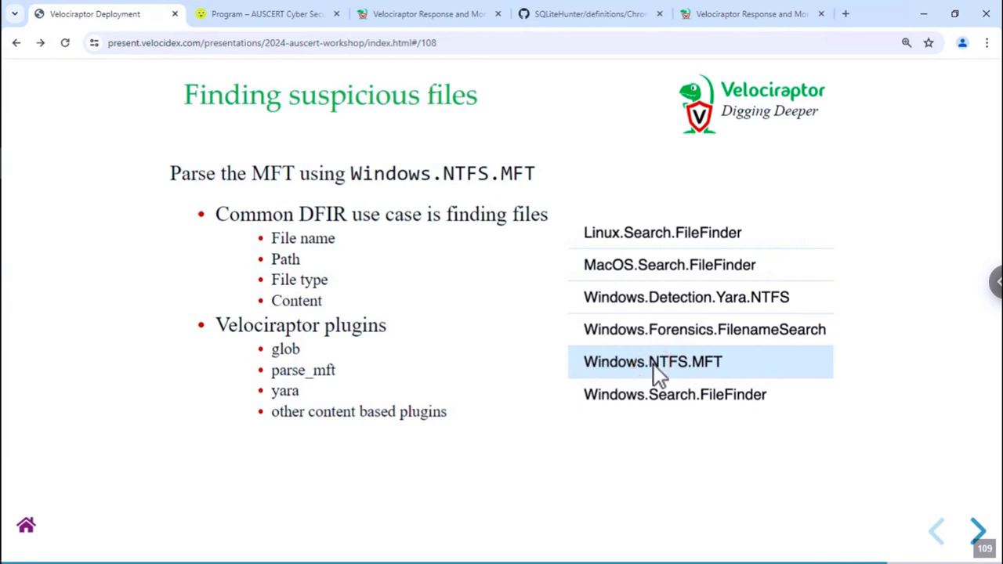
- Move past the Windows.Forensics.FilenameSearch slide to the Windows.NTFS.MFT slide
{"action": "key", "text": "Right"}
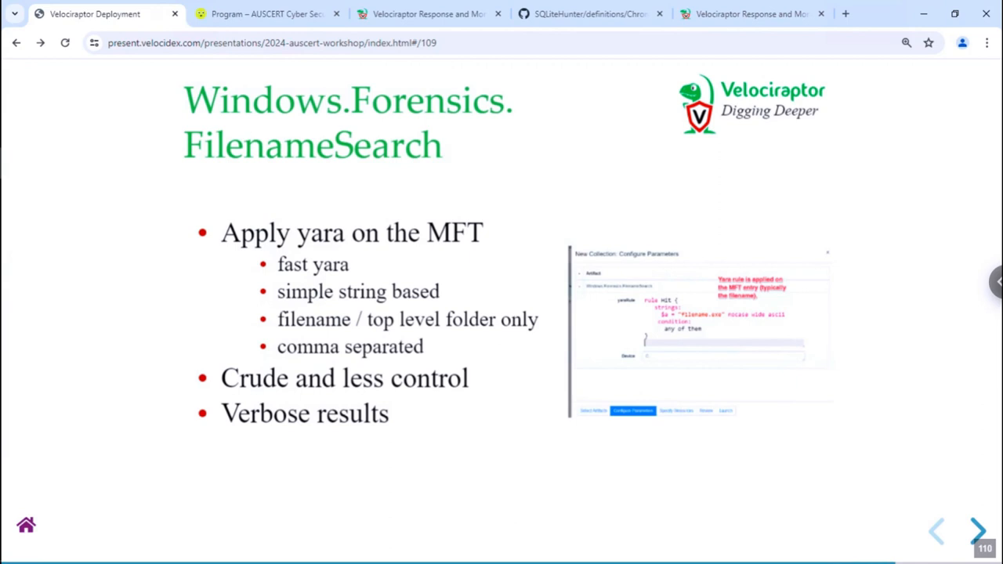
{"action": "key", "text": "Right"}
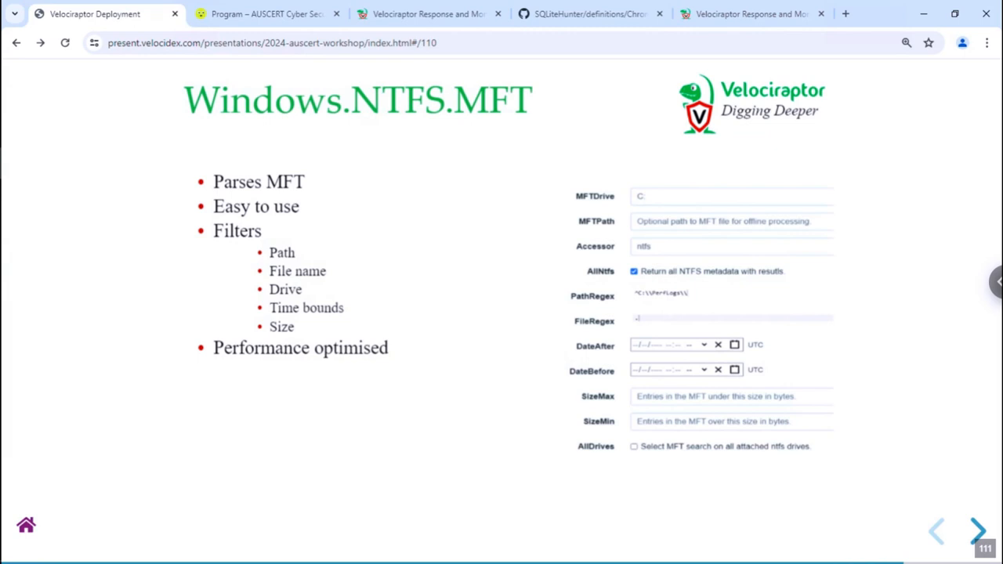
- On the Exercise - Generate test data slide, select the whole PowerShell setup script and copy it
{"action": "key", "text": "Right"}
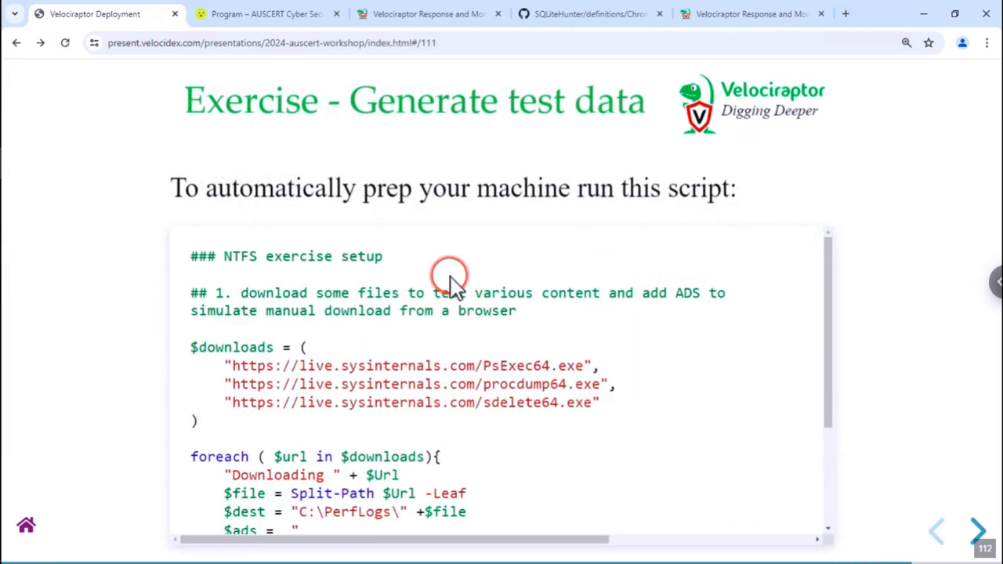
{"action": "left_click_drag", "start_coordinate": [198, 255], "coordinate": [231, 292]}
{"action": "scroll", "coordinate": [463, 372], "scroll_direction": "down", "scroll_amount": 2}
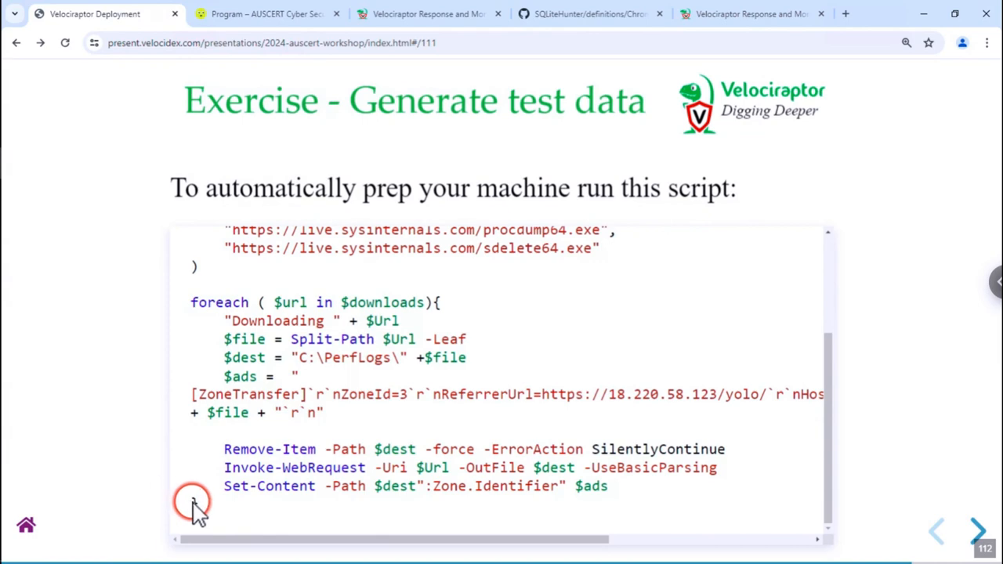
{"action": "left_click", "coordinate": [216, 513], "text": "shift"}
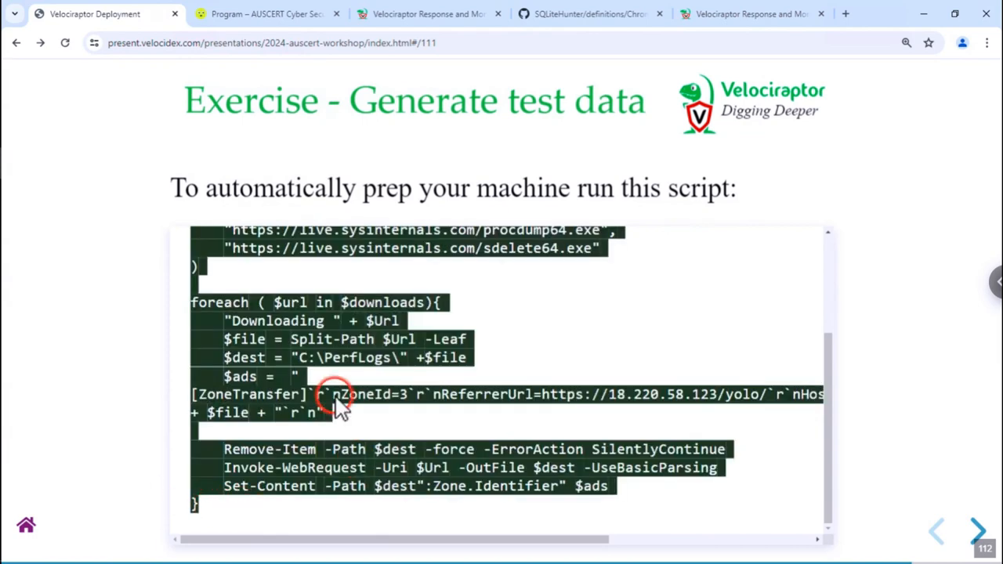
{"action": "right_click", "coordinate": [313, 341]}
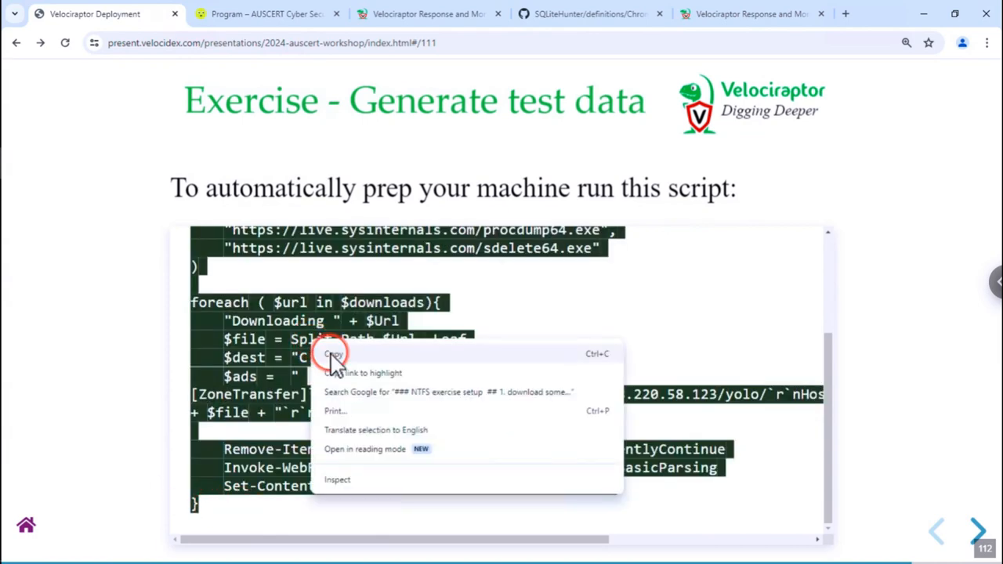
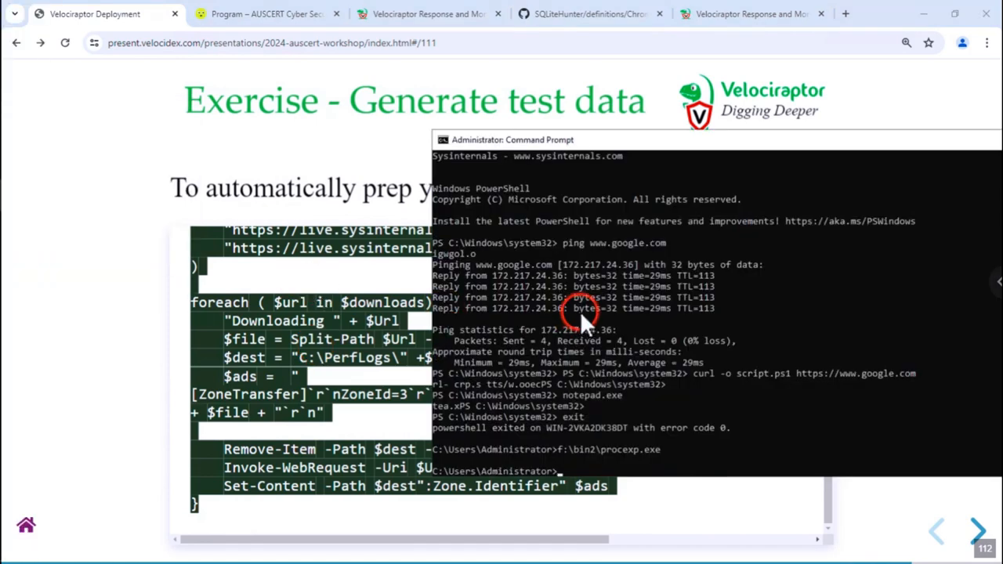
- Start a PowerShell session in the console, then paste and run the NTFS exercise setup script
{"action": "type", "text": "powershell"}
{"action": "key", "text": "Return"}
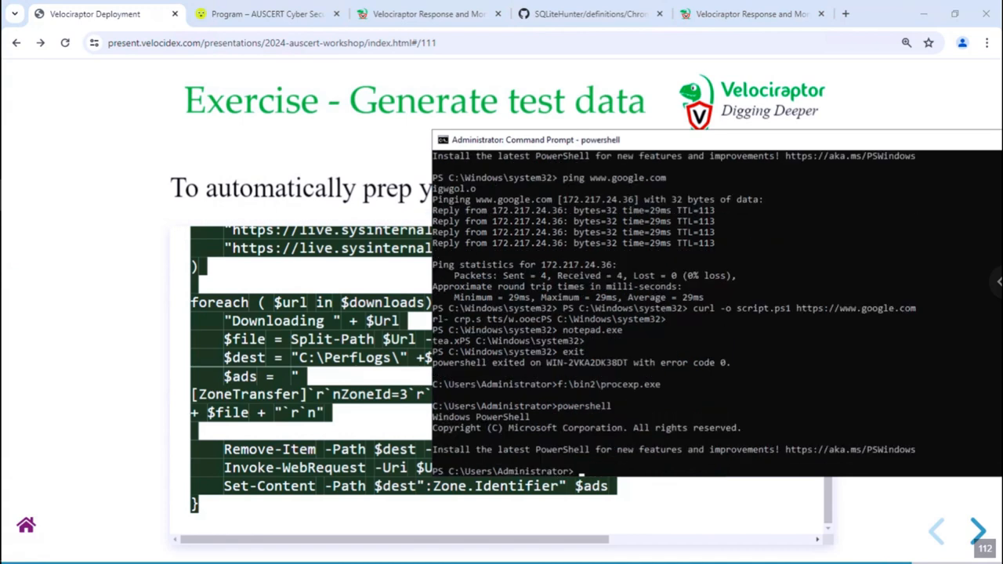
{"action": "key", "text": "ctrl+v"}
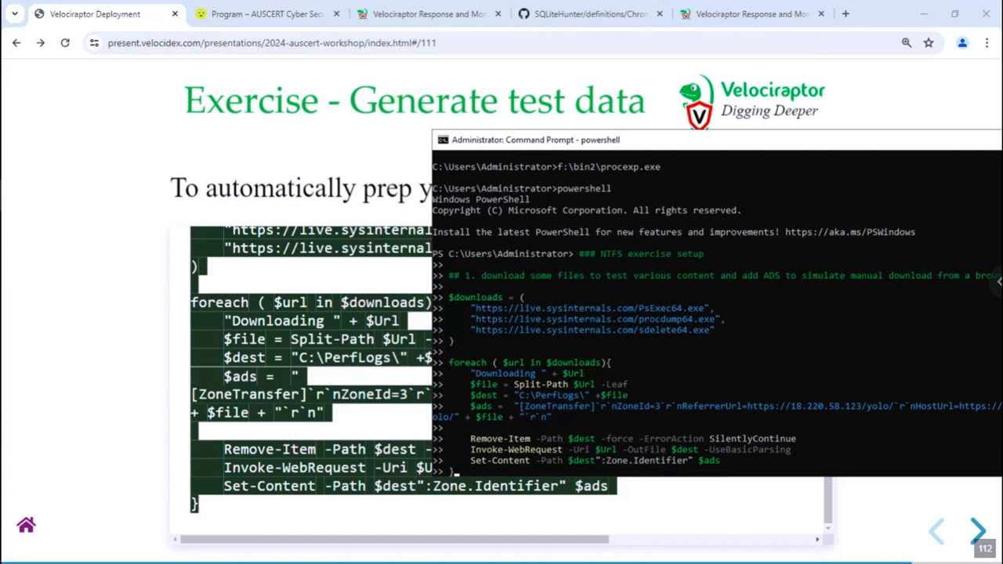
{"action": "key", "text": "Return"}
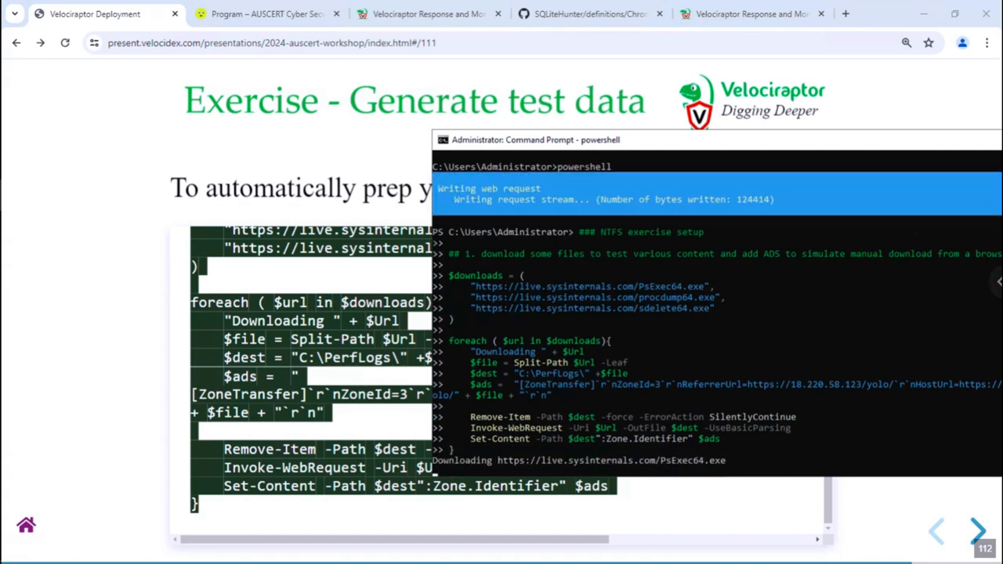
- Return to the workshop slides and scroll through the setup script code block
{"action": "left_click", "coordinate": [363, 318]}
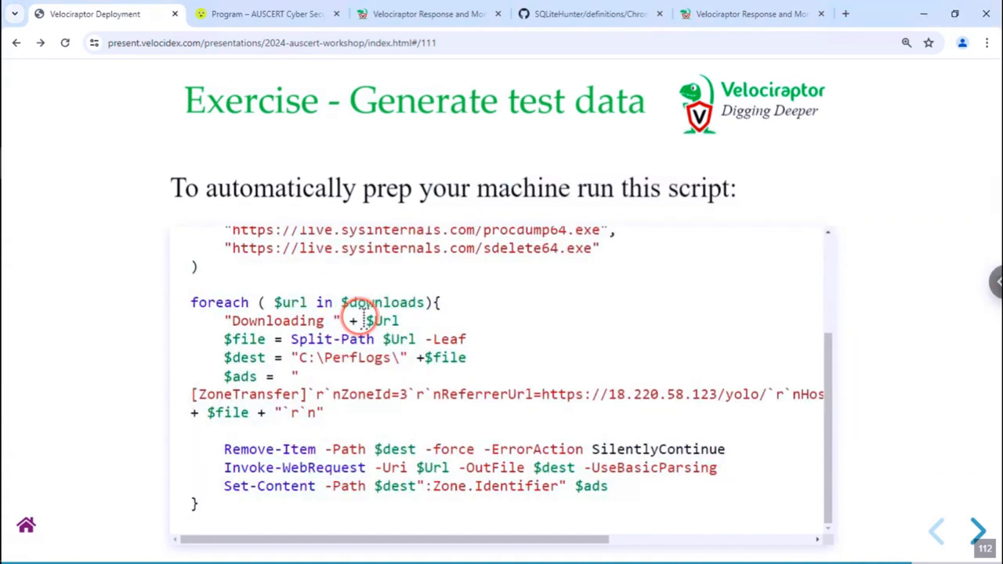
{"action": "scroll", "coordinate": [728, 432], "scroll_direction": "up", "scroll_amount": 2}
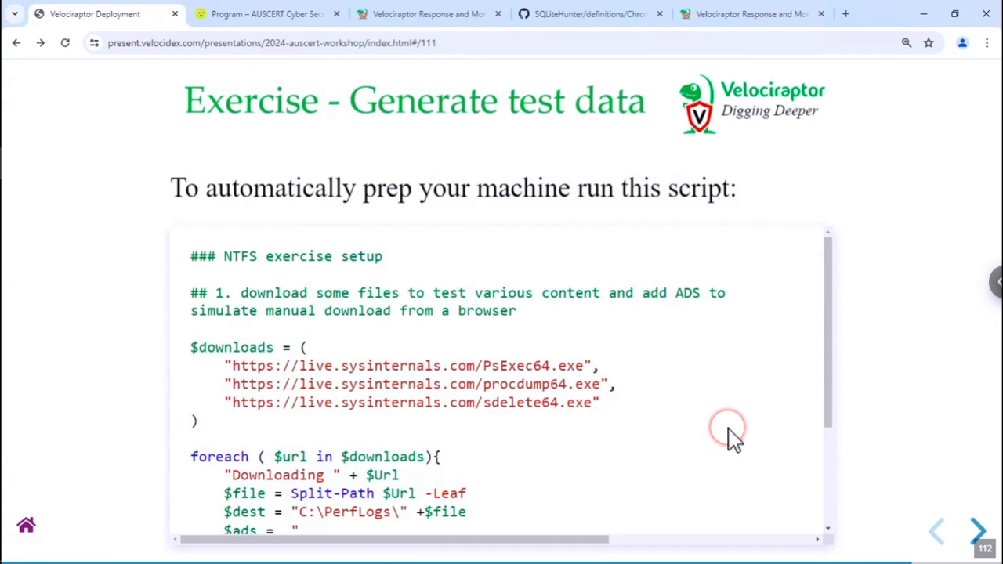
{"action": "scroll", "coordinate": [560, 358], "scroll_direction": "down", "scroll_amount": 2}
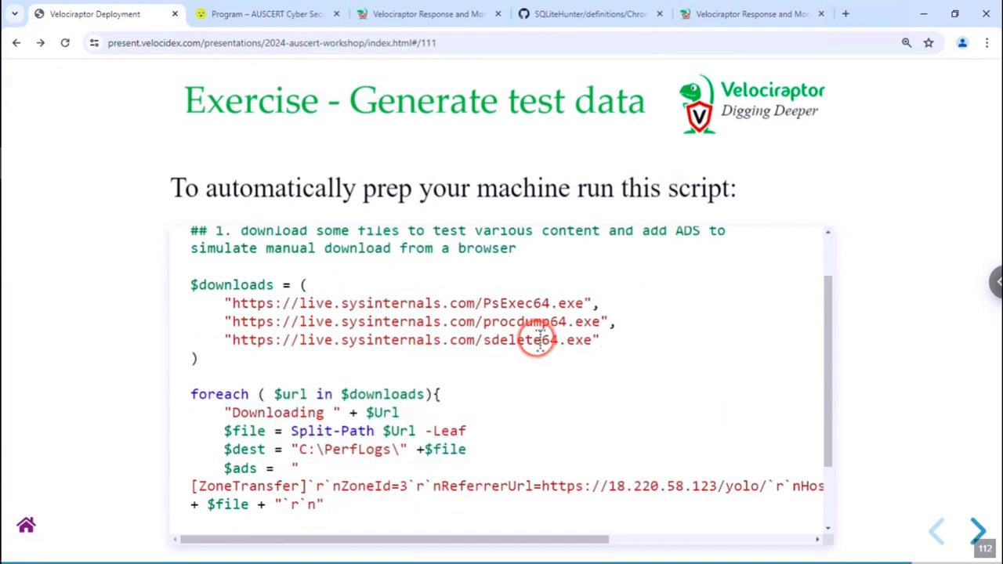
{"action": "scroll", "coordinate": [536, 341], "scroll_direction": "down", "scroll_amount": 3}
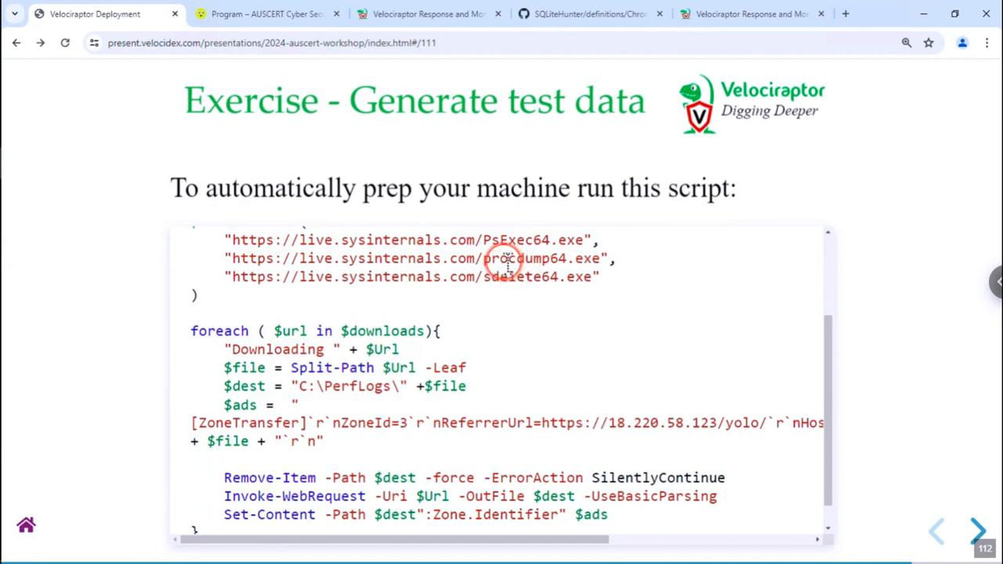
{"action": "scroll", "coordinate": [507, 265], "scroll_direction": "down", "scroll_amount": 1}
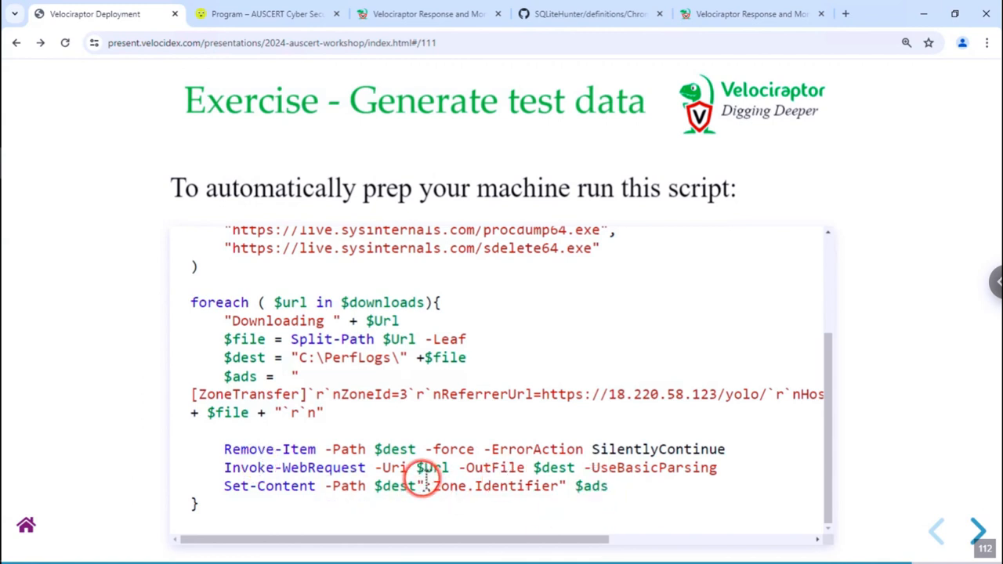
- Highlight the Zone.Identifier part of the Set-Content line, then advance to the More setup slide 113
{"action": "left_click_drag", "start_coordinate": [257, 486], "coordinate": [541, 502]}
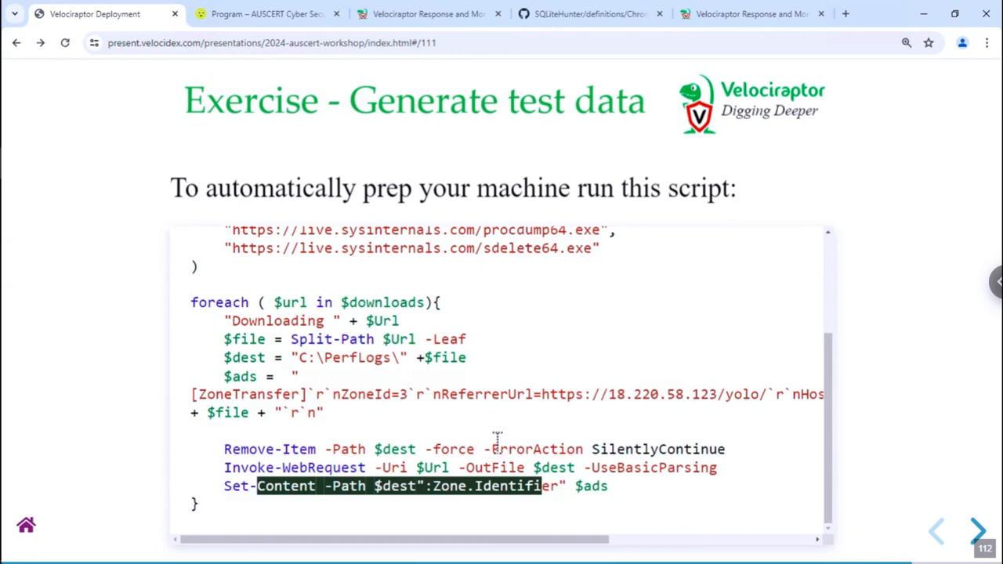
{"action": "left_click", "coordinate": [530, 492]}
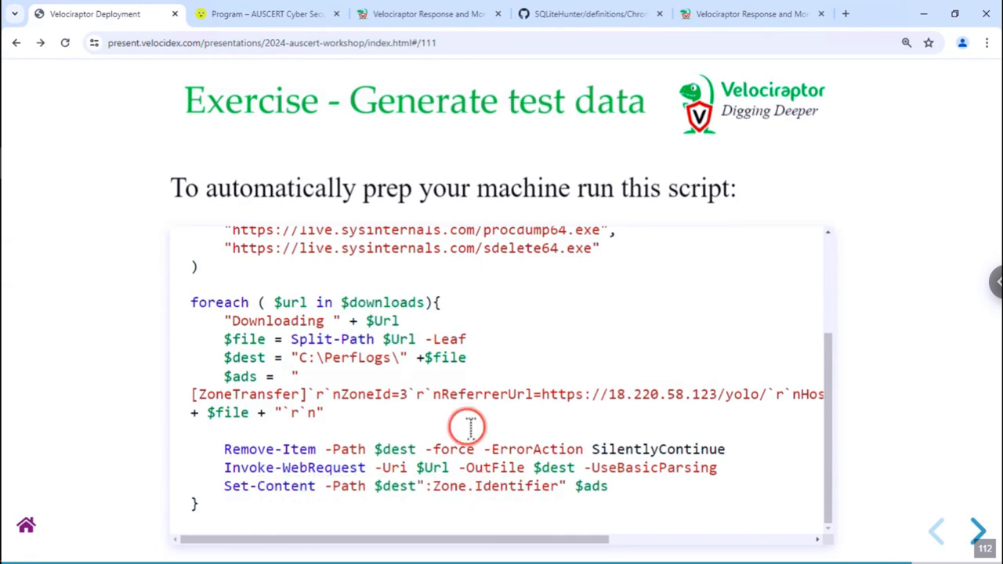
{"action": "scroll", "coordinate": [427, 384], "scroll_direction": "up", "scroll_amount": 3}
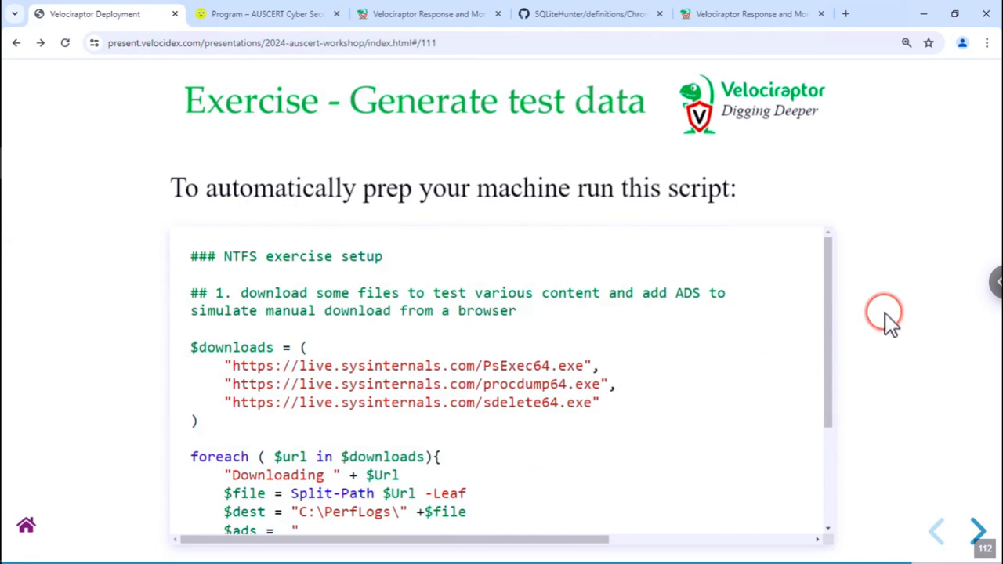
{"action": "key", "text": "Right"}
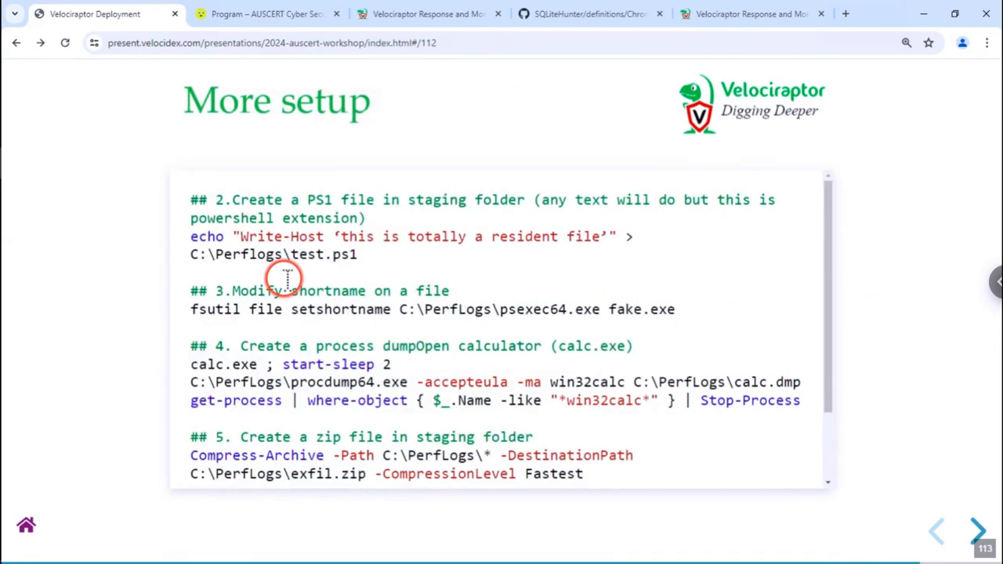
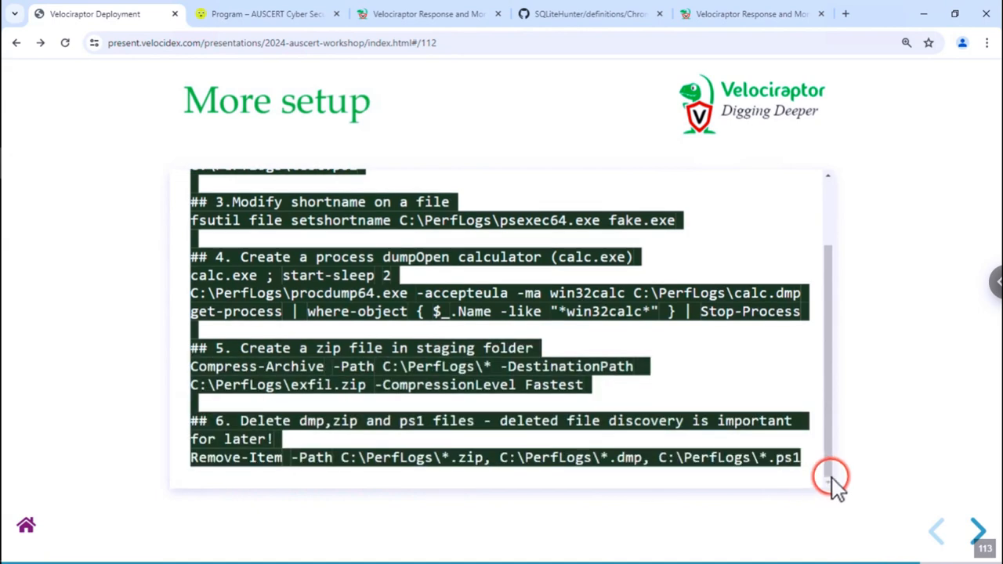
- Switch to the 'Administrator: Command Prompt - powershell' console for NTFS setup steps 2 through 6
{"action": "key", "text": "alt+Tab"}
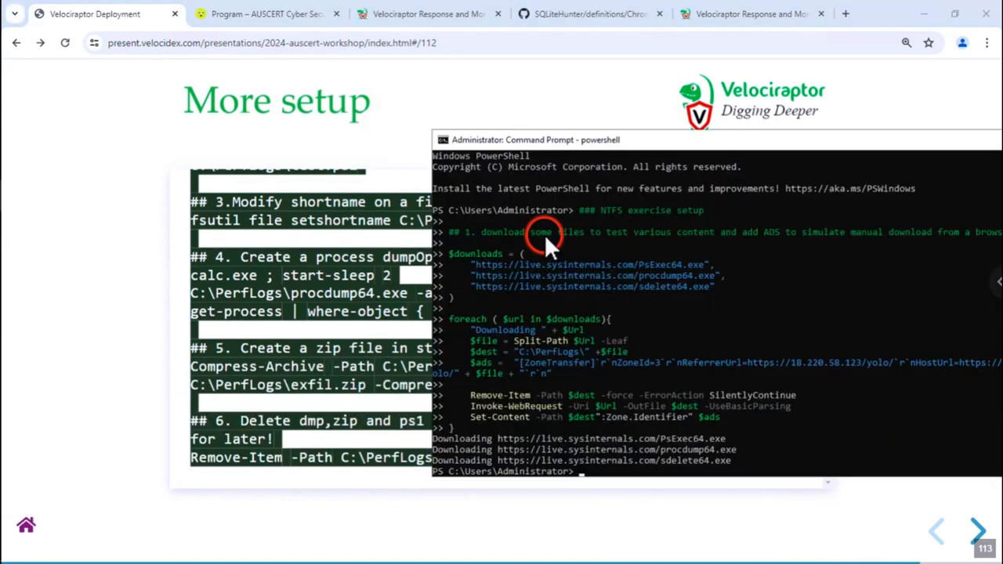
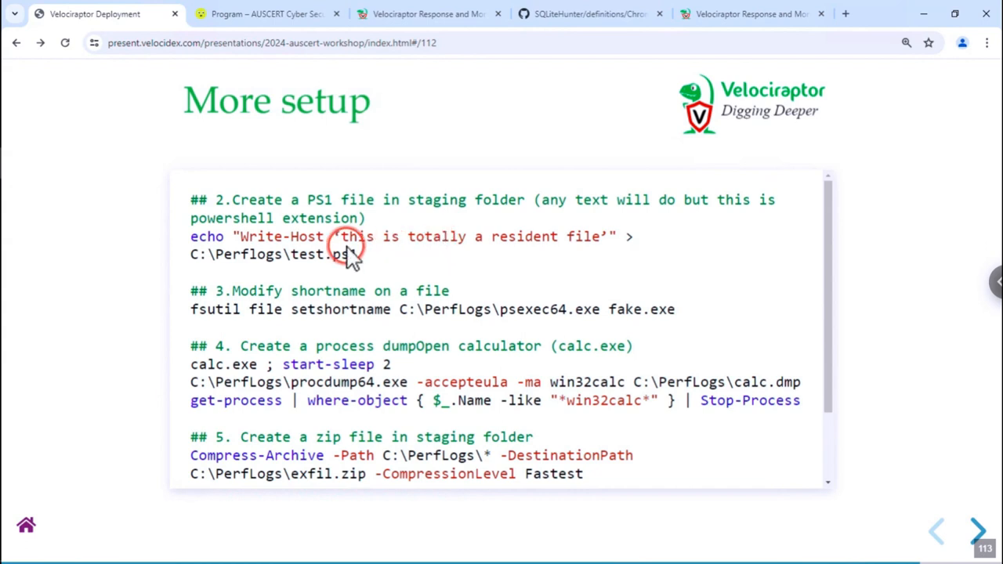
- Highlight the Perflogs path in the test.ps1 command and the fake.exe short name
{"action": "left_click_drag", "start_coordinate": [282, 255], "coordinate": [217, 256]}
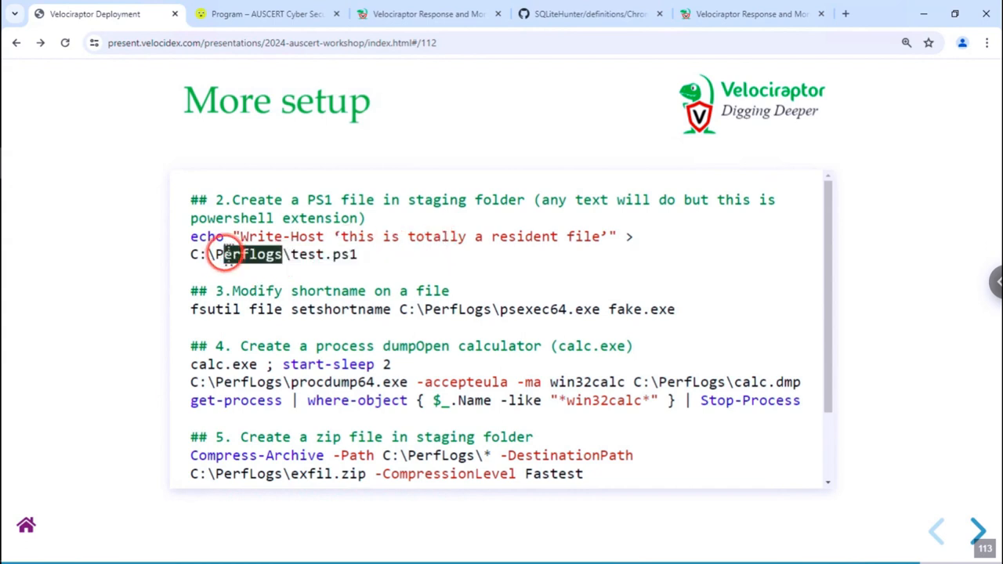
{"action": "left_click", "coordinate": [398, 290]}
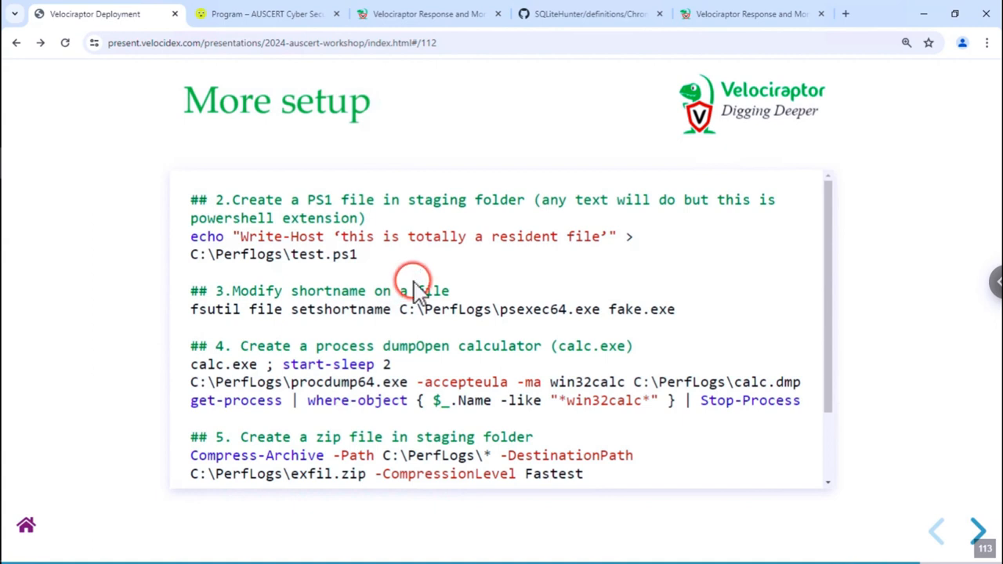
{"action": "scroll", "coordinate": [408, 289], "scroll_direction": "down", "scroll_amount": 1}
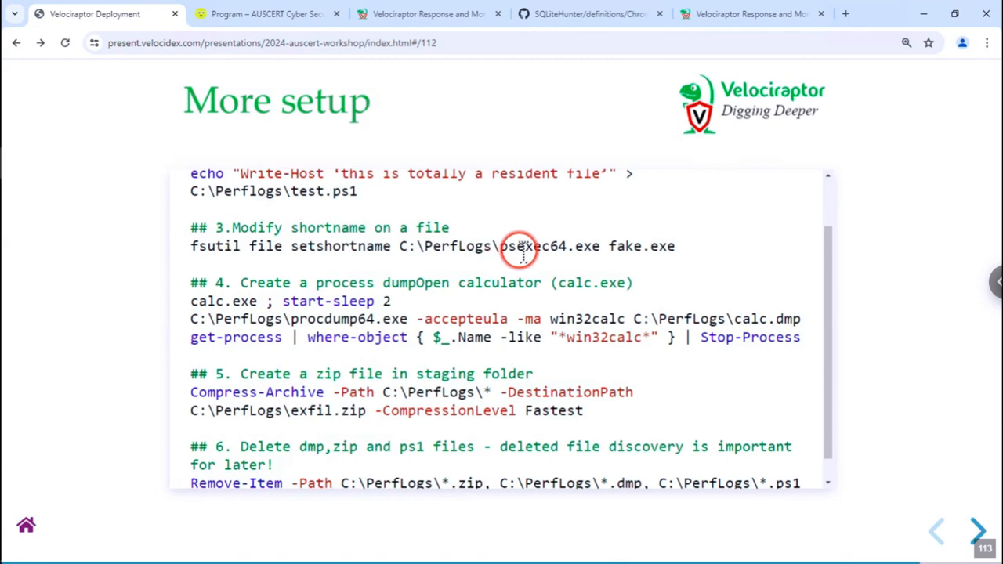
{"action": "left_click_drag", "start_coordinate": [602, 249], "coordinate": [736, 245]}
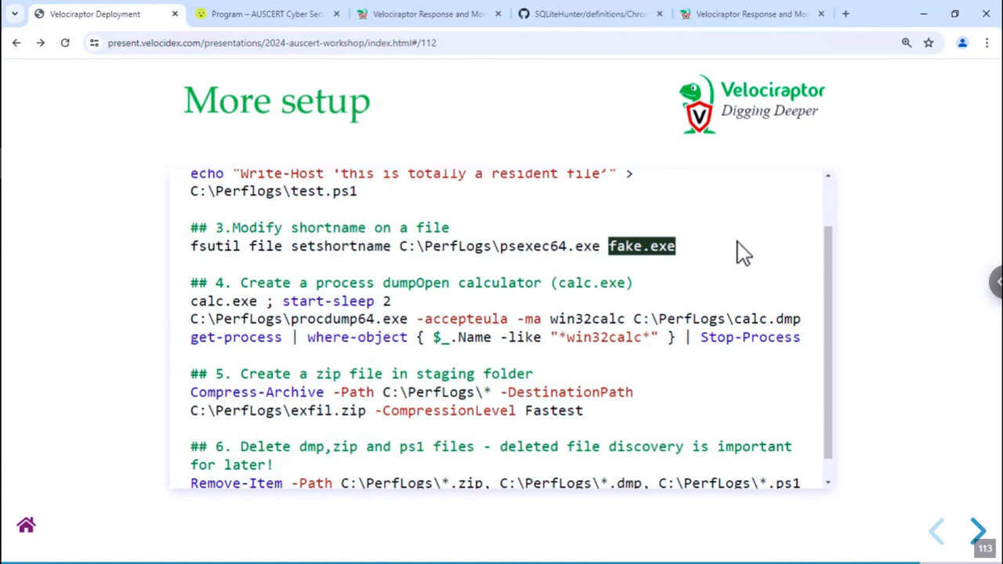
{"action": "left_click", "coordinate": [737, 245]}
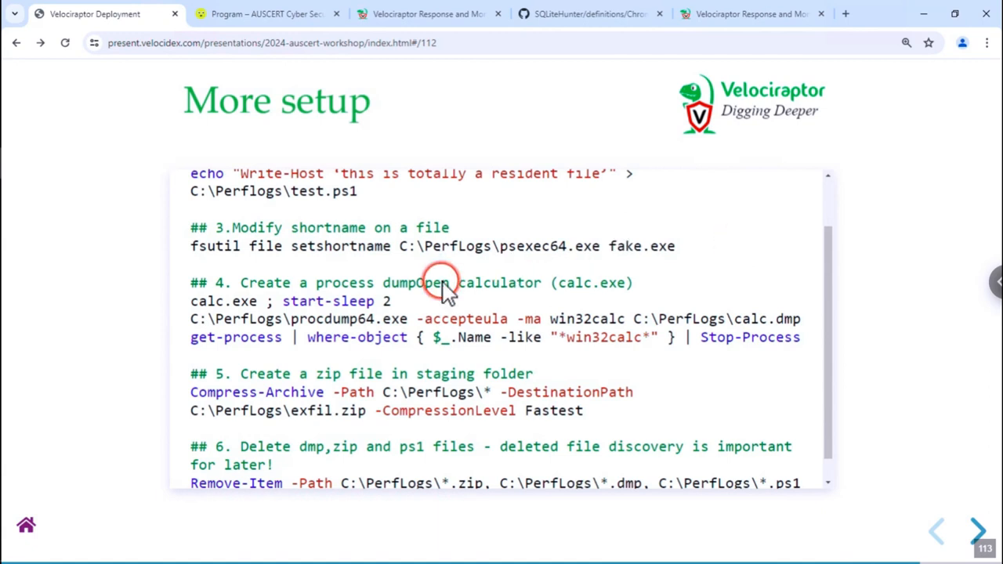
{"action": "scroll", "coordinate": [398, 299], "scroll_direction": "down", "scroll_amount": 1}
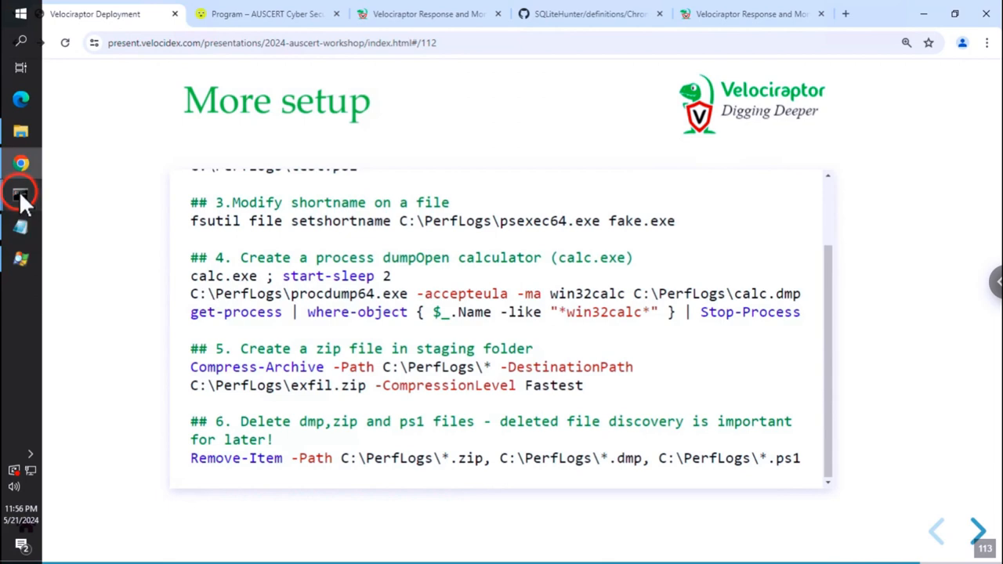
- Check the PowerShell setup output, then advance the deck to the Exercise slide
{"action": "mouse_move", "coordinate": [22, 198]}
{"action": "left_click", "coordinate": [133, 250]}
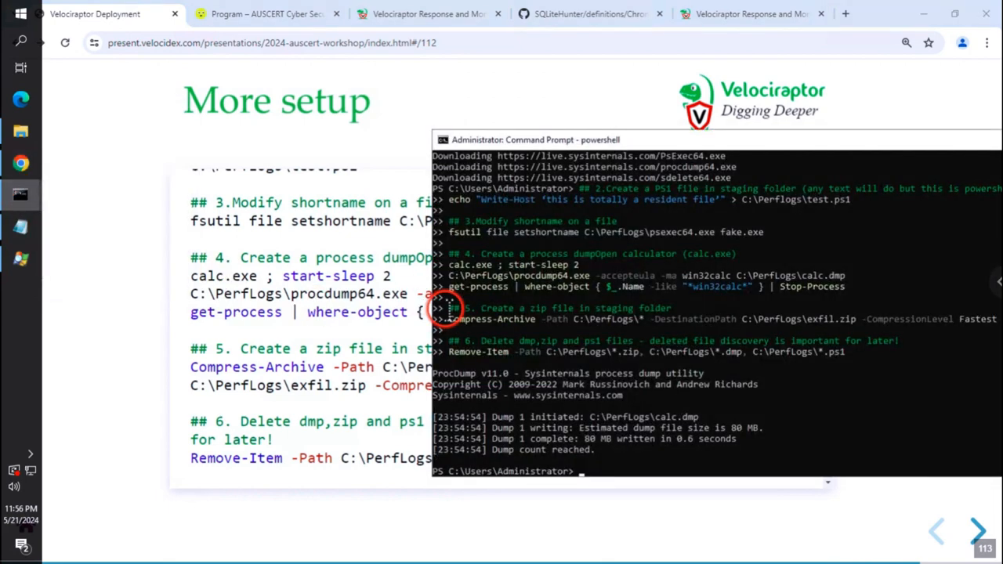
{"action": "left_click", "coordinate": [327, 303]}
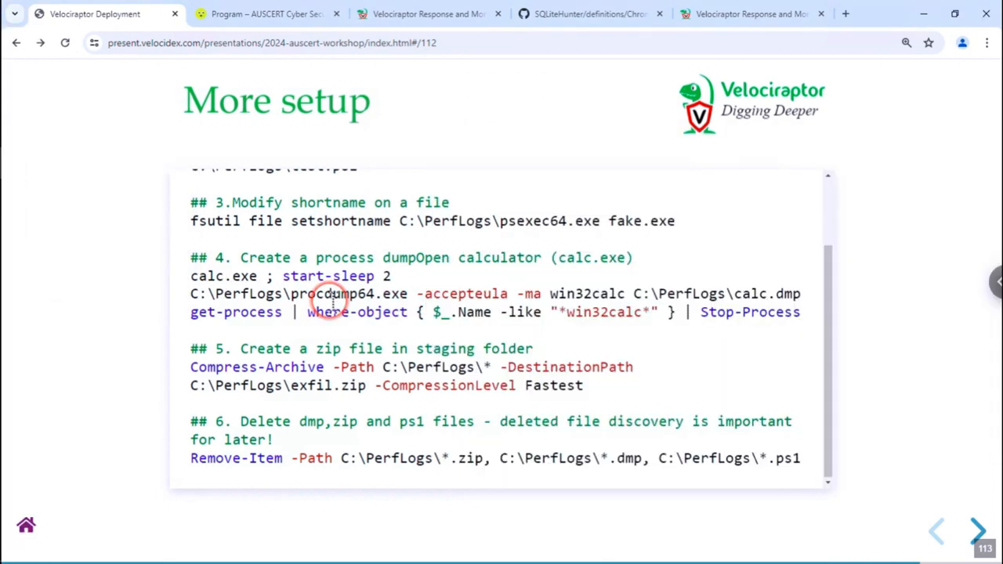
{"action": "left_click", "coordinate": [334, 296]}
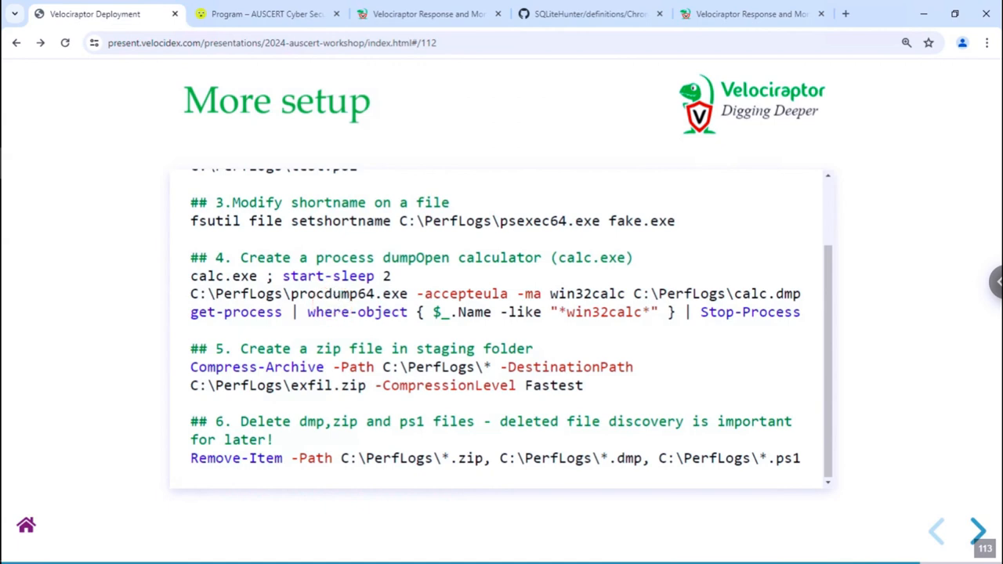
{"action": "key", "text": "Right"}
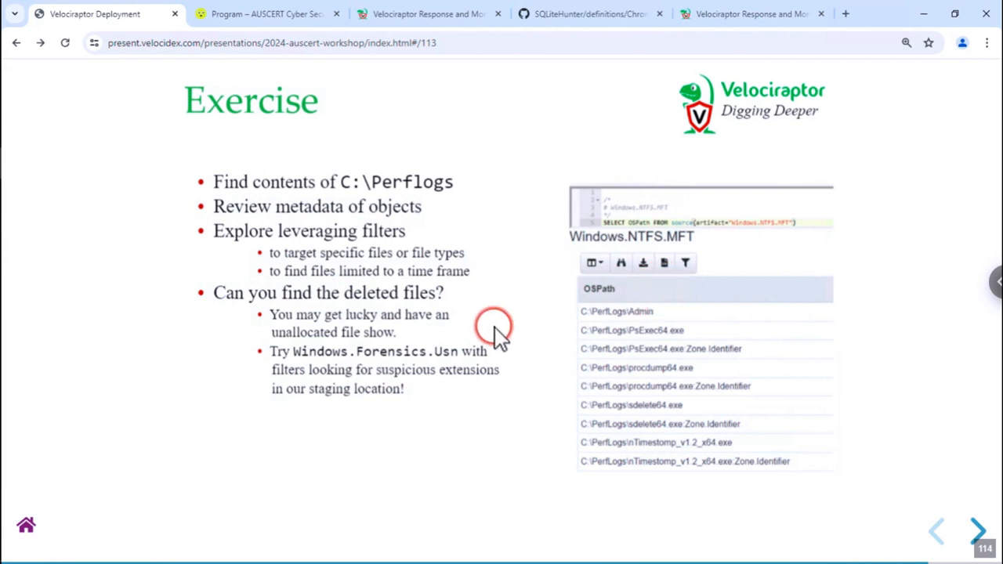
- In Velociraptor, close the process tree and start a new Windows.NTFS.MFT collection
{"action": "left_click", "coordinate": [460, 21]}
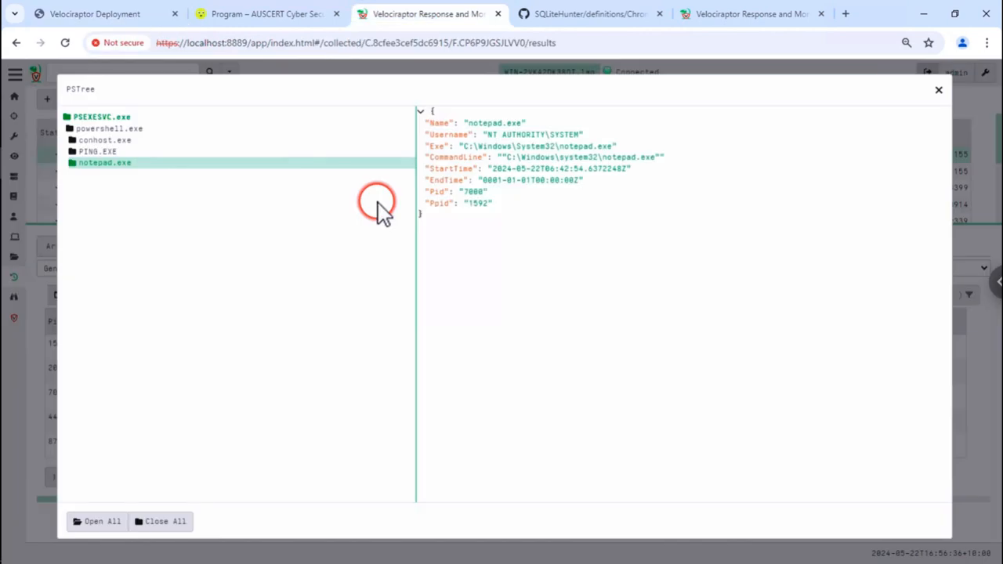
{"action": "left_click", "coordinate": [937, 92]}
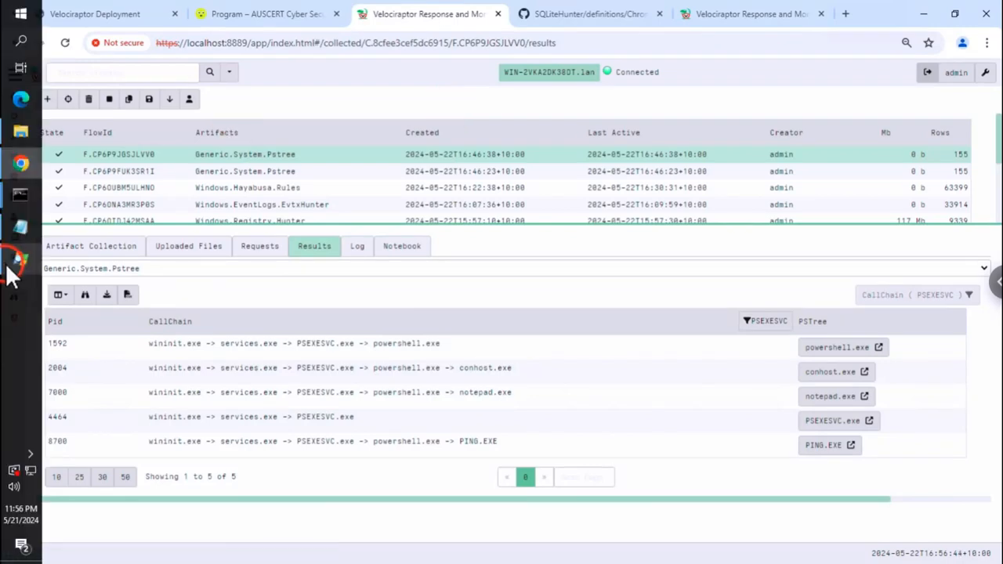
{"action": "left_click", "coordinate": [47, 98]}
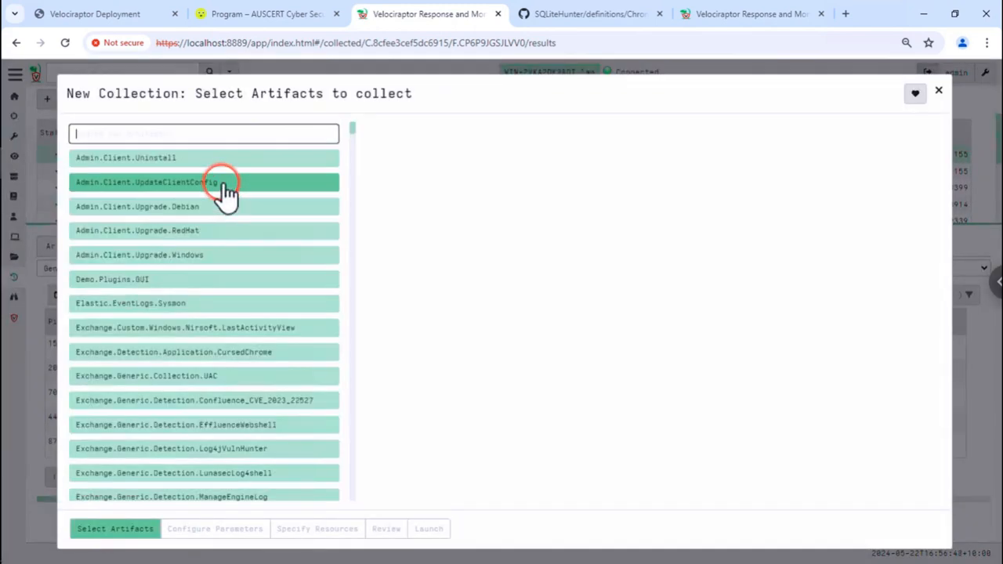
{"action": "type", "text": "mft"}
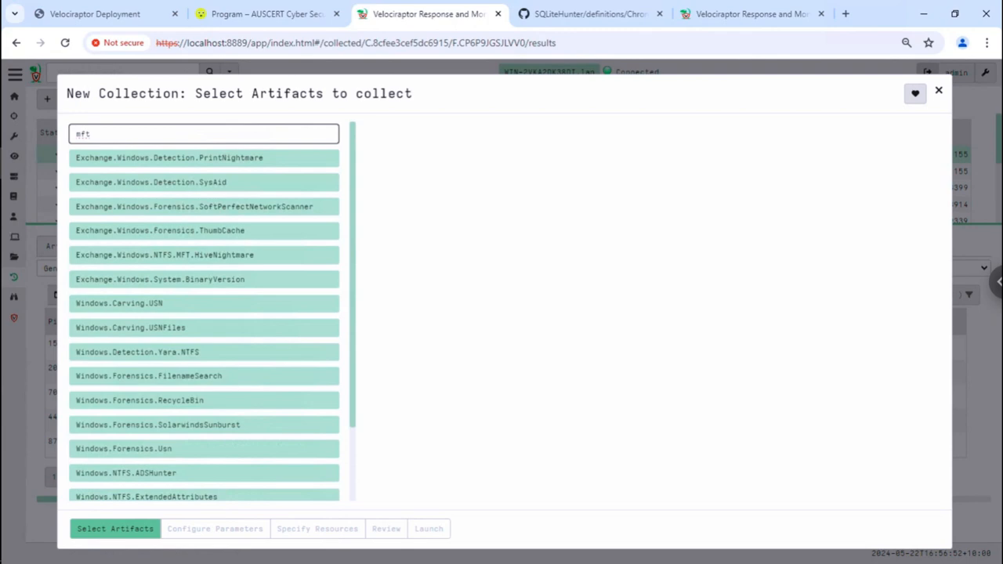
{"action": "scroll", "coordinate": [270, 470], "scroll_direction": "down", "scroll_amount": 2}
{"action": "left_click", "coordinate": [201, 433]}
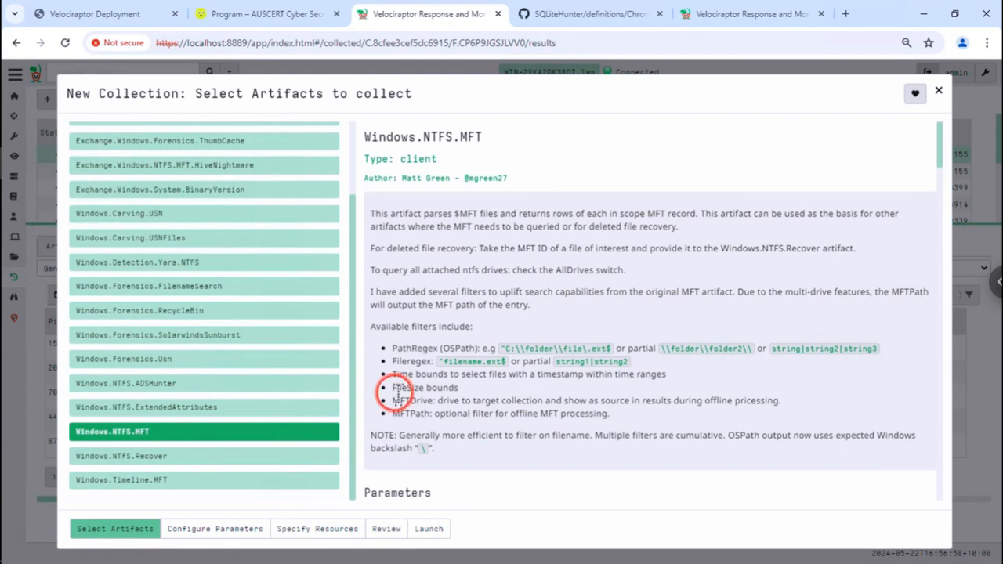
- Set the MFTPath parameter to perflog and launch the collection
{"action": "scroll", "coordinate": [398, 392], "scroll_direction": "down", "scroll_amount": 1}
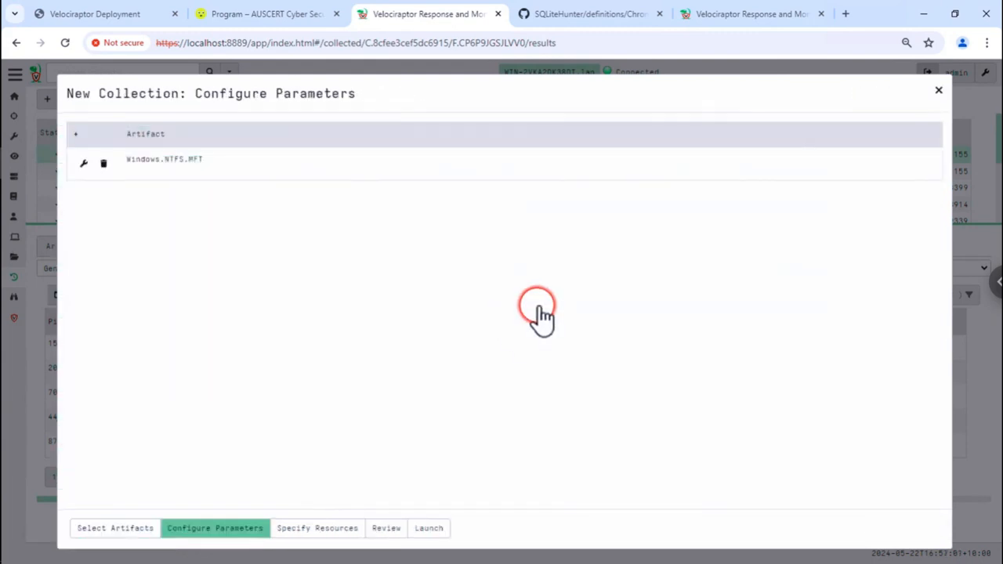
{"action": "left_click", "coordinate": [368, 166]}
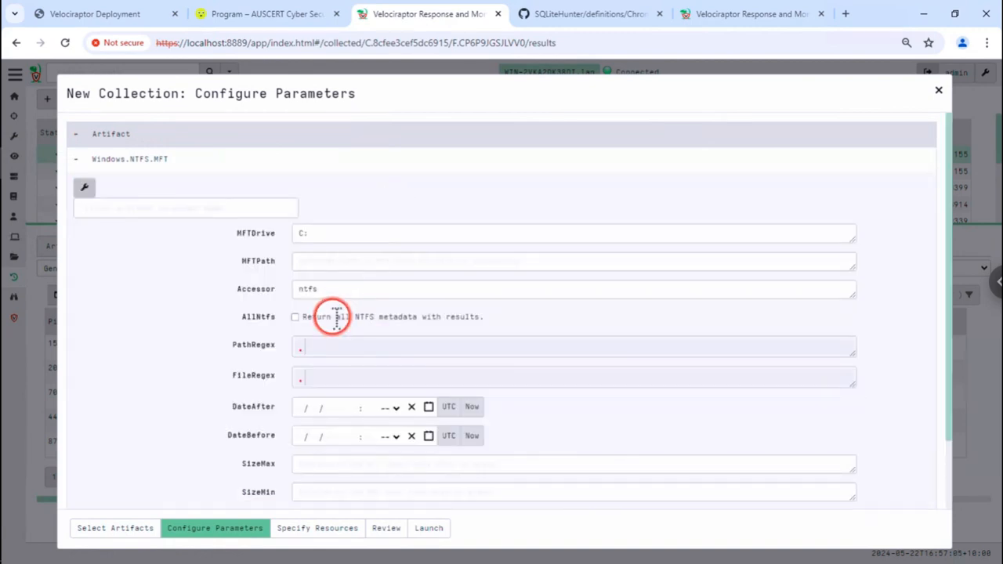
{"action": "scroll", "coordinate": [329, 353], "scroll_direction": "down", "scroll_amount": 2}
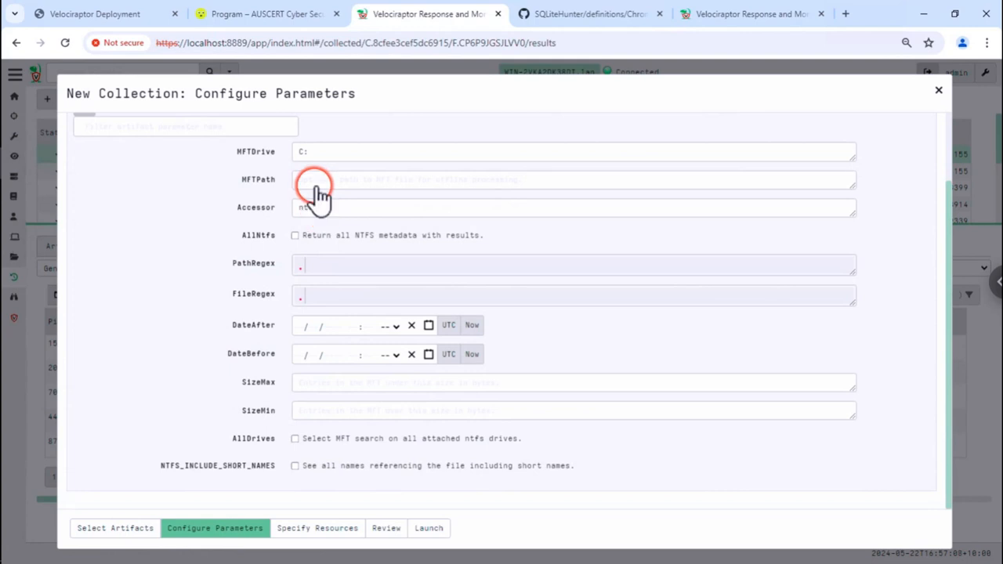
{"action": "left_click", "coordinate": [352, 181]}
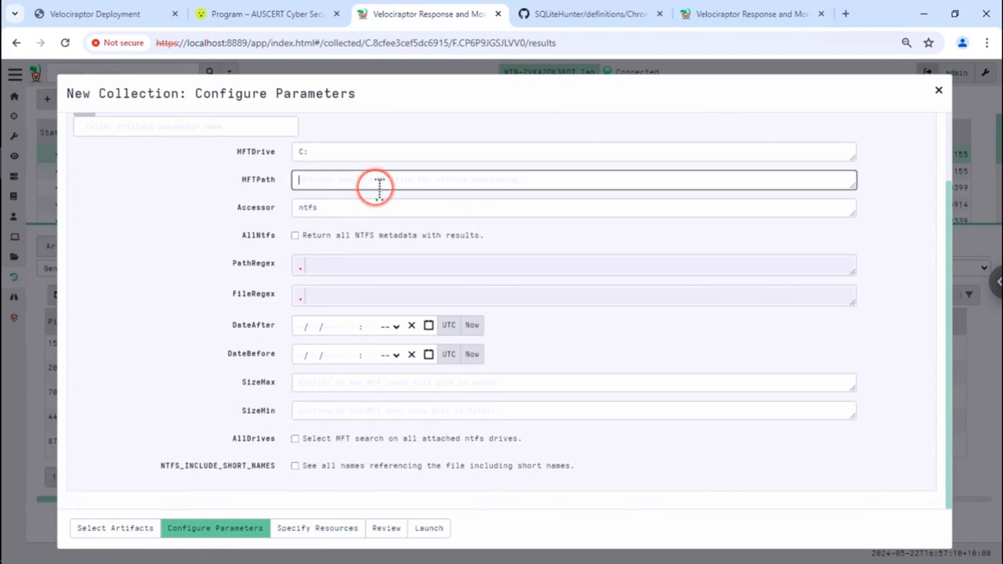
{"action": "type", "text": "perflog"}
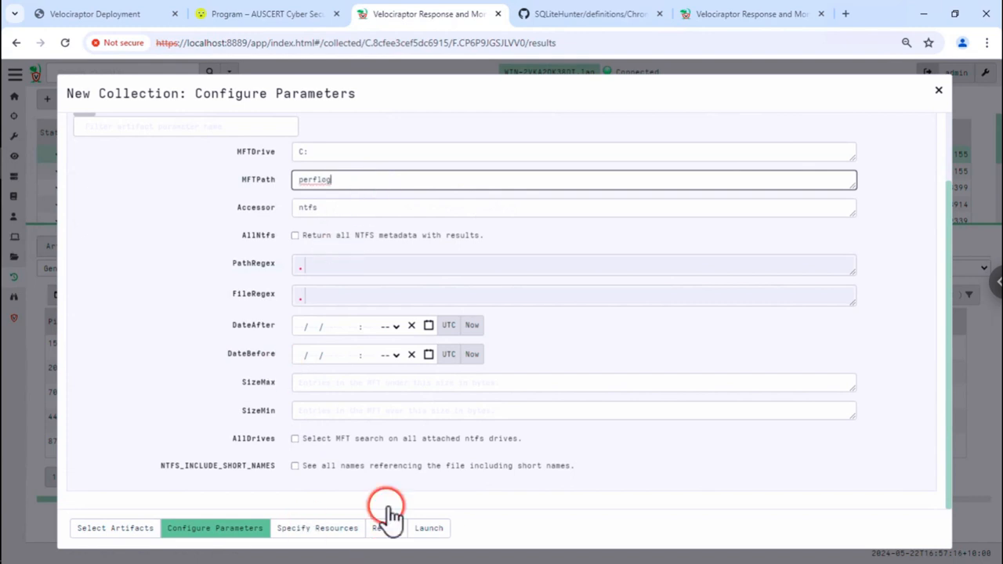
{"action": "left_click", "coordinate": [437, 530]}
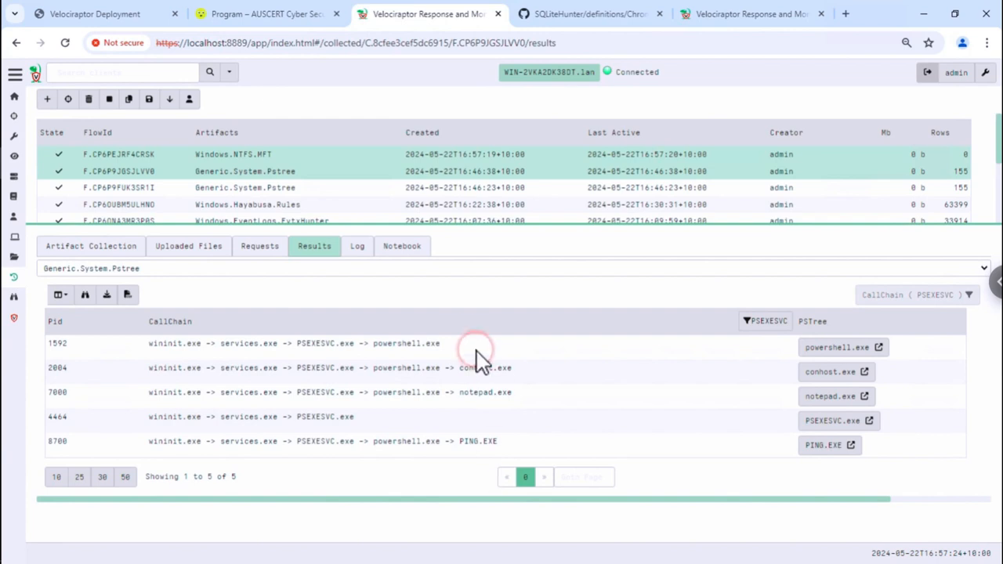
- Read the first MFT collection's 'file does not exist' log and review its copied parameters
{"action": "left_click", "coordinate": [462, 157]}
{"action": "left_click", "coordinate": [356, 250]}
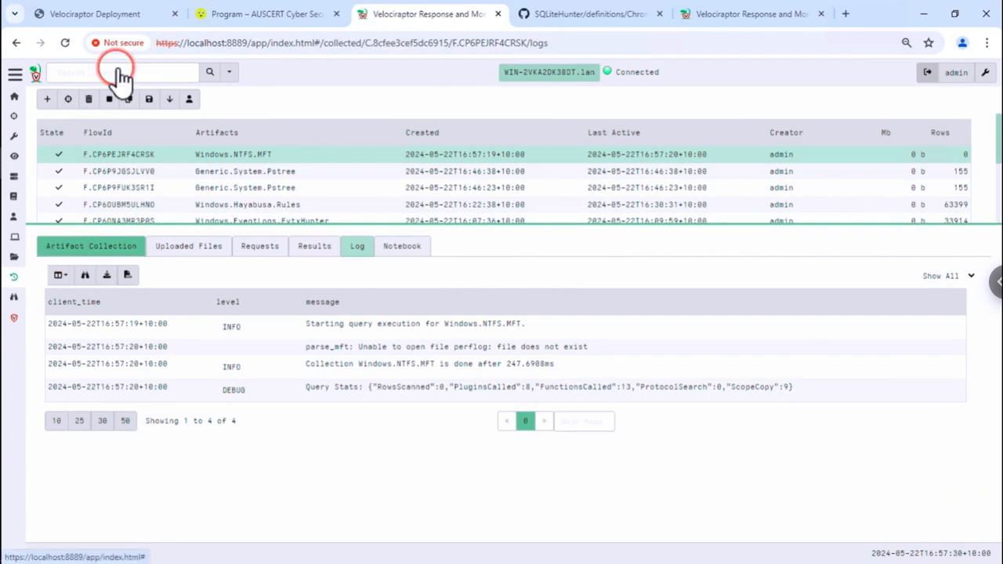
{"action": "left_click", "coordinate": [130, 99]}
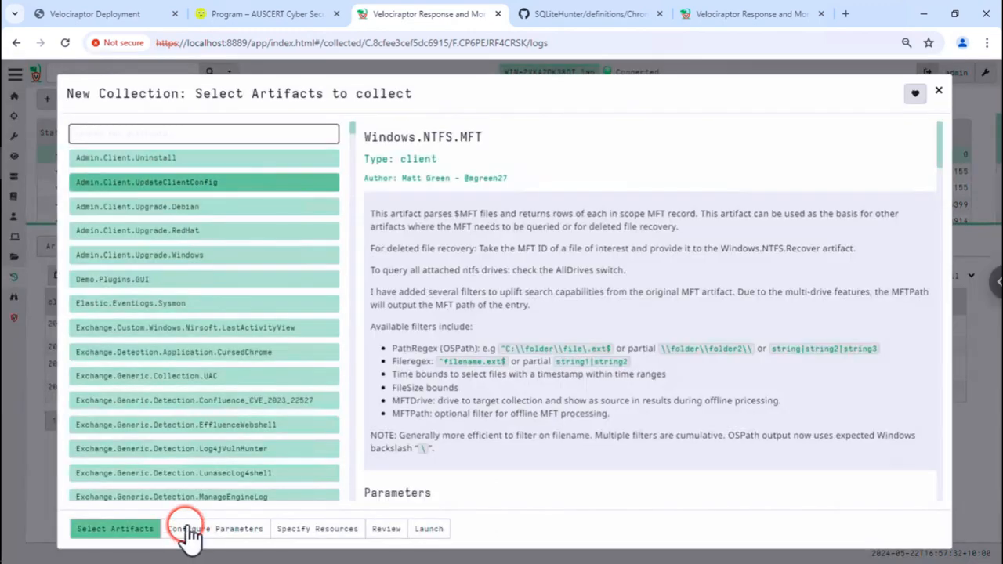
{"action": "left_click", "coordinate": [189, 537]}
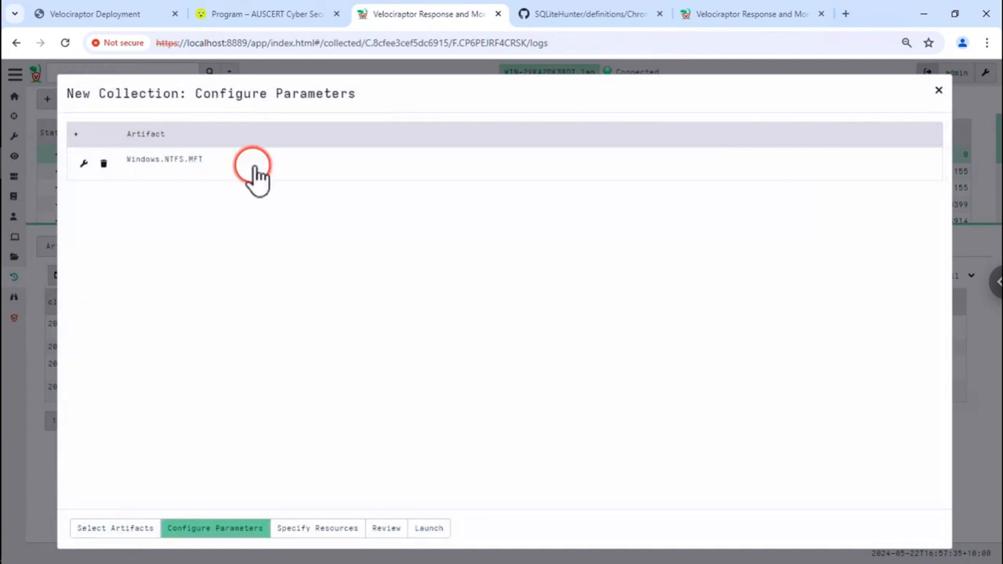
{"action": "left_click", "coordinate": [255, 173]}
{"action": "left_click", "coordinate": [318, 262]}
{"action": "double_click", "coordinate": [335, 261]}
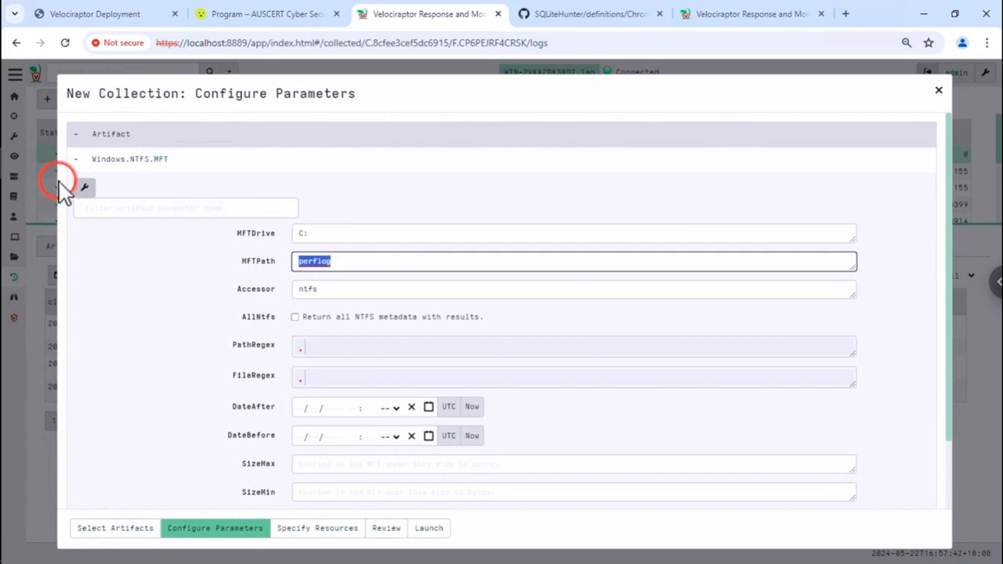
{"action": "left_click", "coordinate": [34, 178]}
- Launch a new Windows.NTFS.MFT collection with PathRegex set to perflog and view its log
{"action": "left_click", "coordinate": [46, 100]}
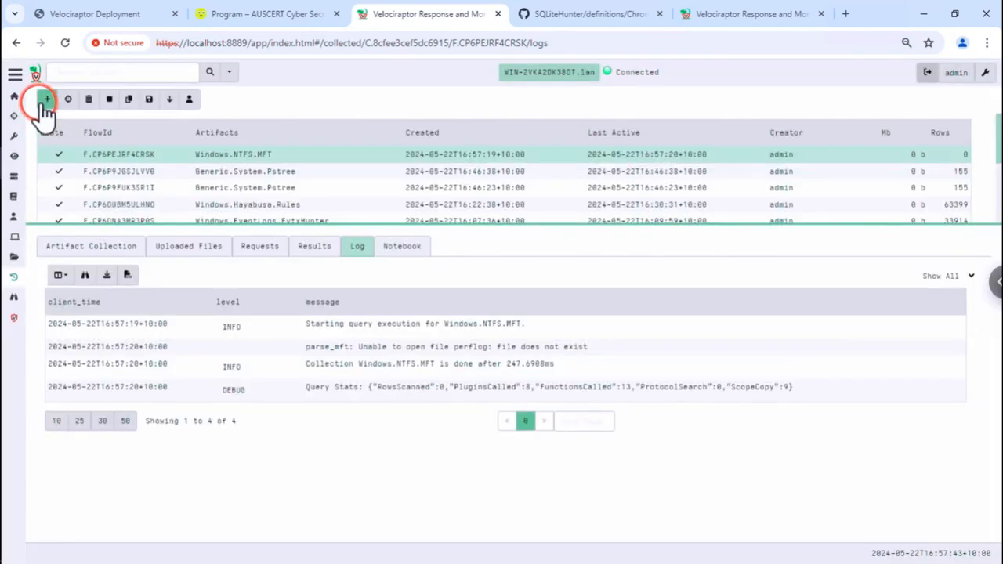
{"action": "type", "text": "mft"}
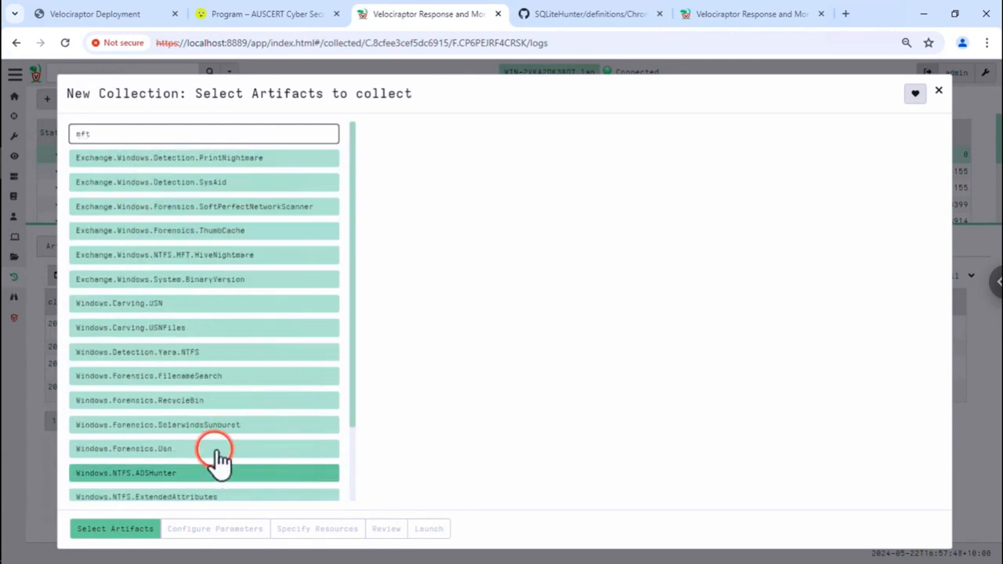
{"action": "scroll", "coordinate": [217, 459], "scroll_direction": "down", "scroll_amount": 2}
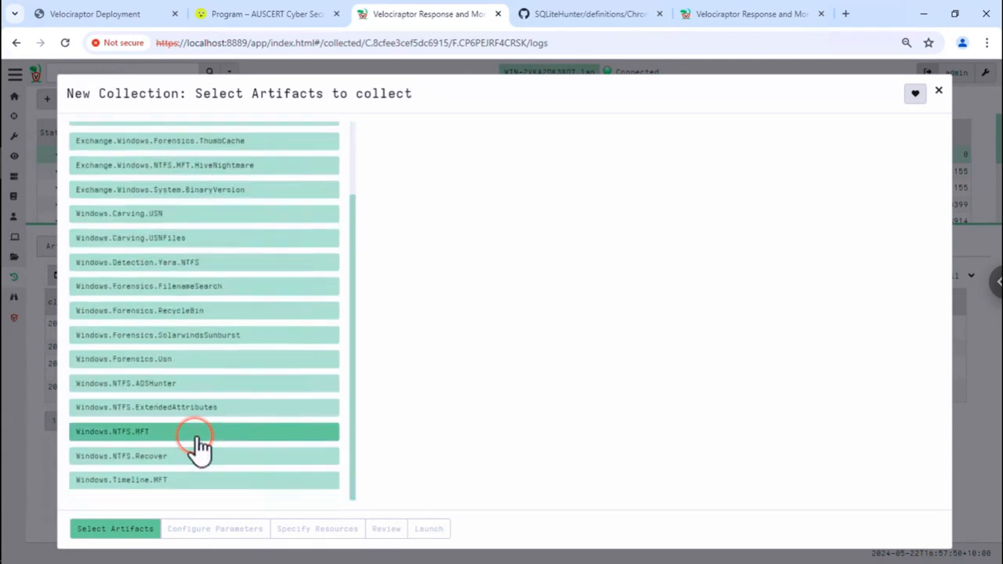
{"action": "left_click", "coordinate": [198, 436]}
{"action": "left_click", "coordinate": [197, 530]}
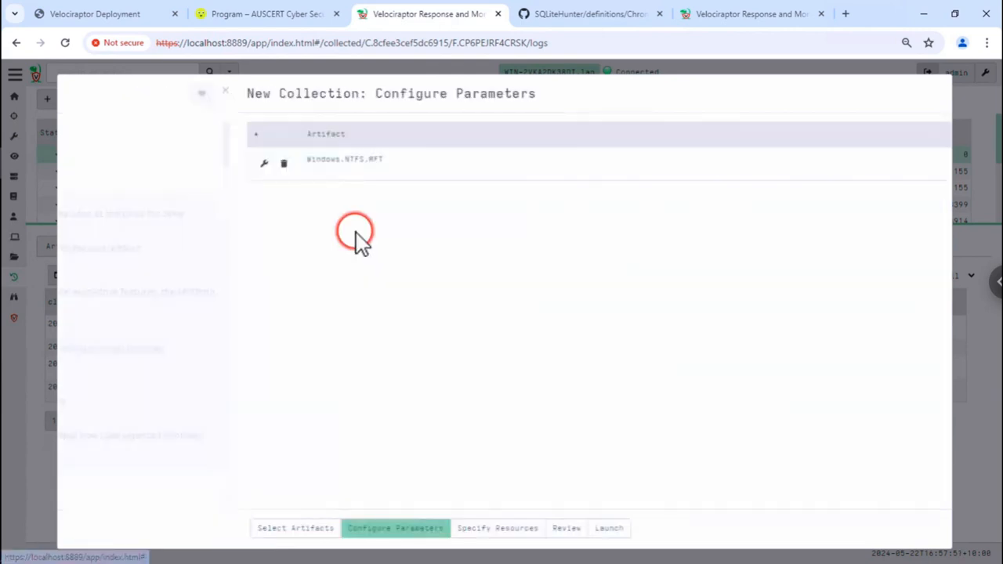
{"action": "left_click", "coordinate": [300, 174]}
{"action": "scroll", "coordinate": [290, 342], "scroll_direction": "down", "scroll_amount": 1}
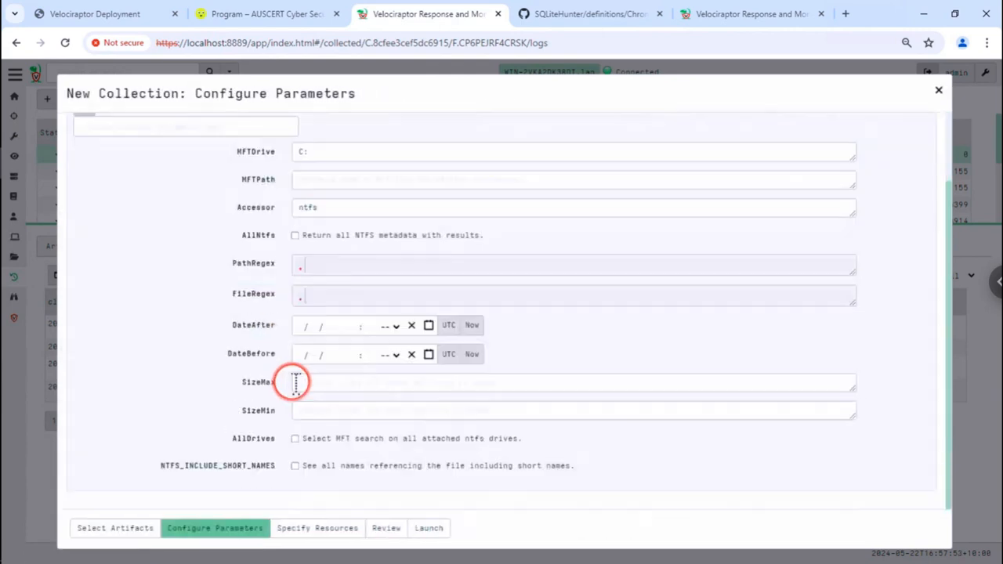
{"action": "double_click", "coordinate": [336, 262]}
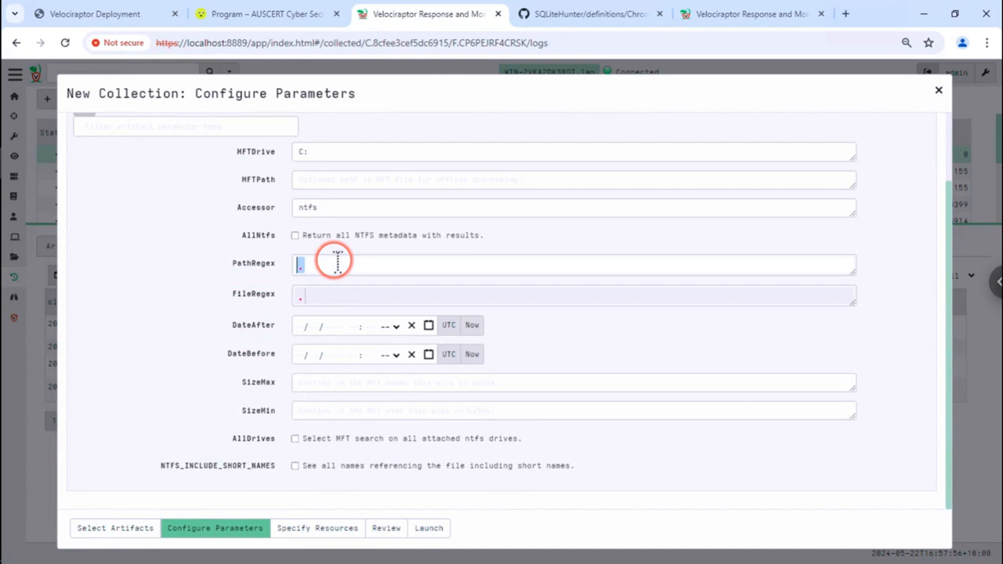
{"action": "type", "text": "perflog"}
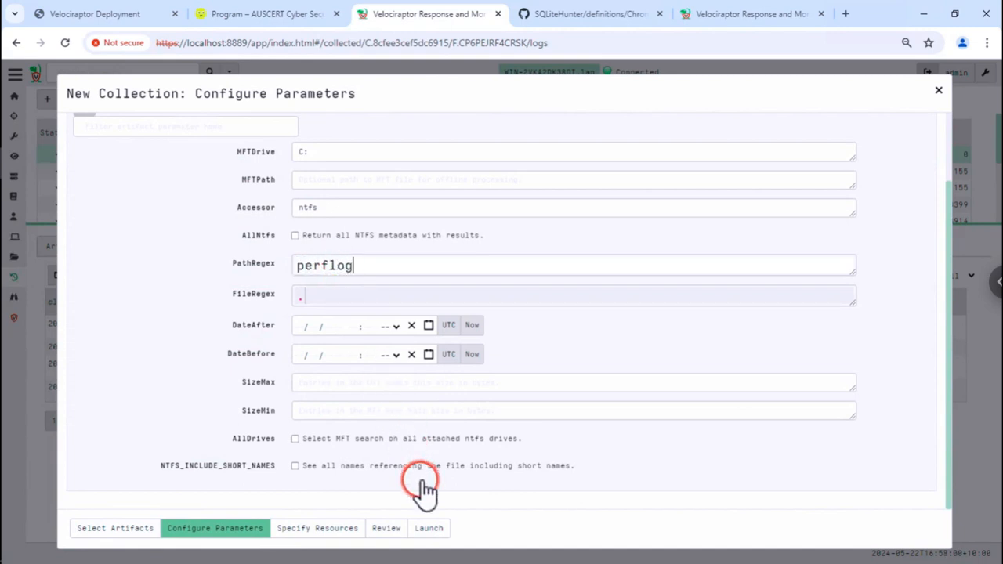
{"action": "left_click", "coordinate": [430, 528]}
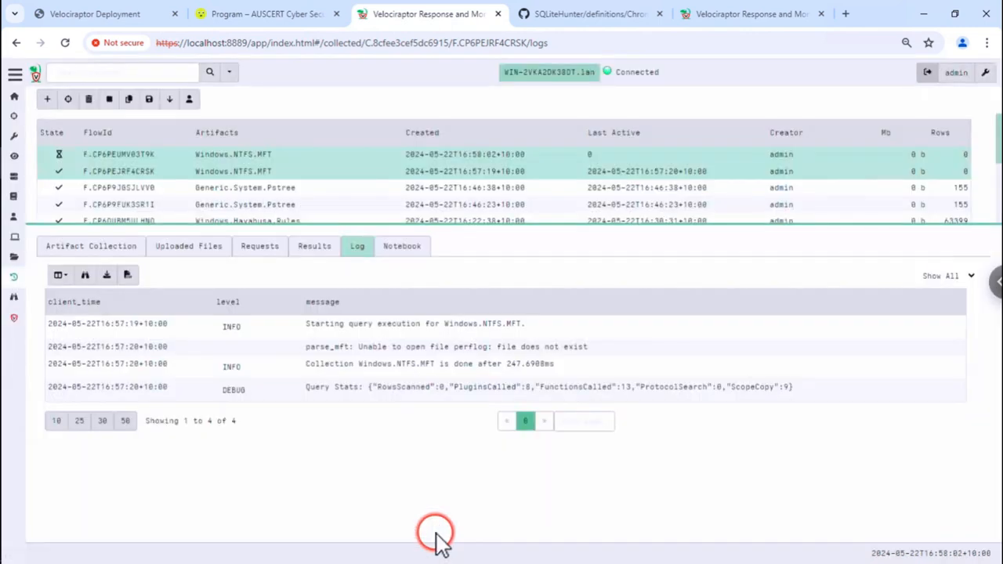
{"action": "left_click", "coordinate": [410, 159]}
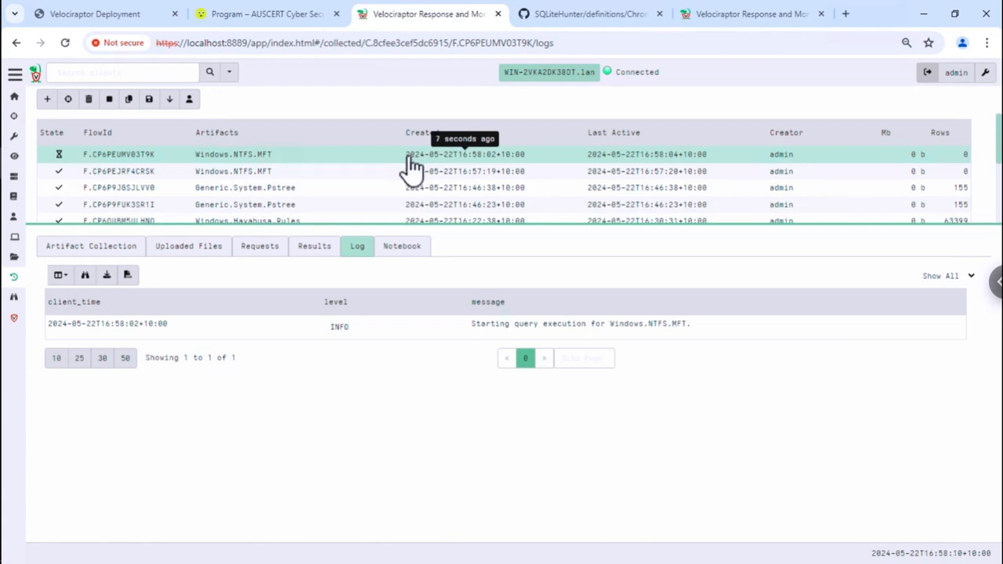
- Start a new collection using the Windows.Forensics.Usn artifact
{"action": "left_click", "coordinate": [78, 16]}
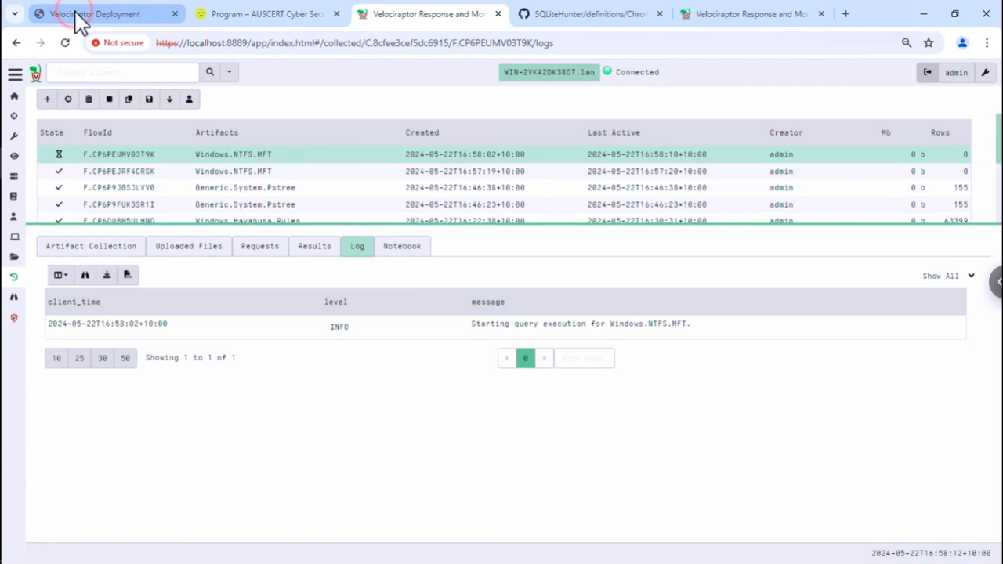
{"action": "left_click", "coordinate": [456, 18]}
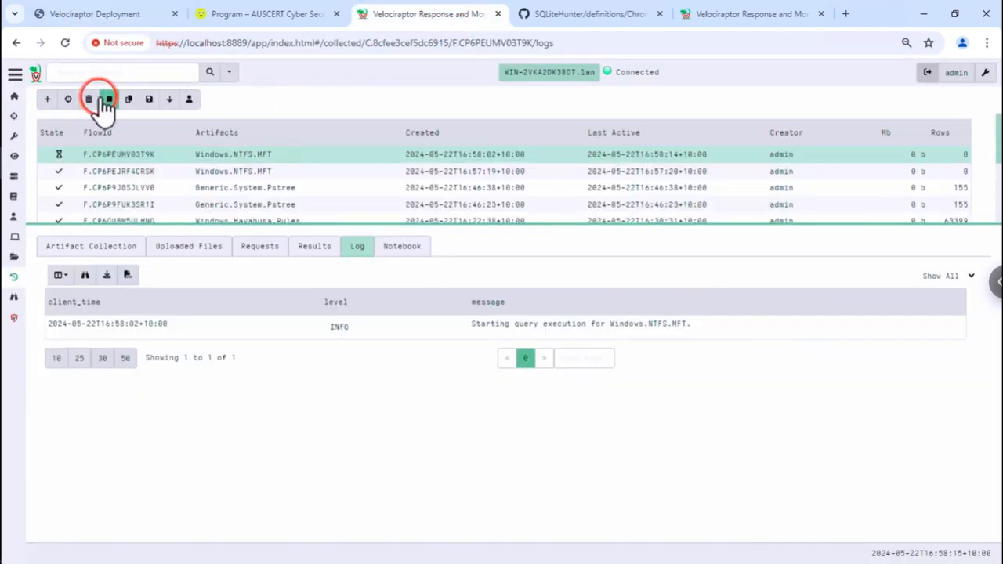
{"action": "left_click", "coordinate": [47, 98]}
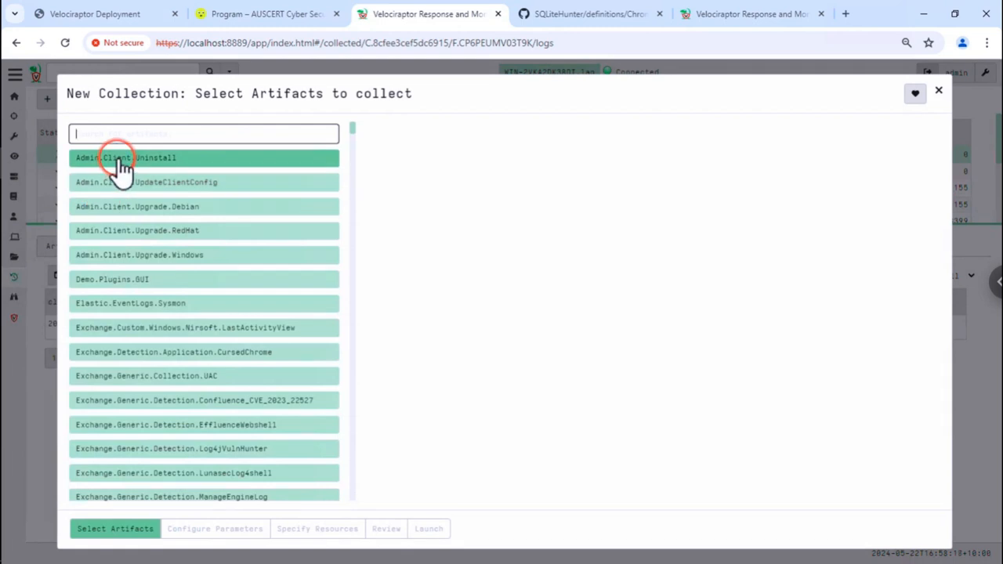
{"action": "type", "text": "usn"}
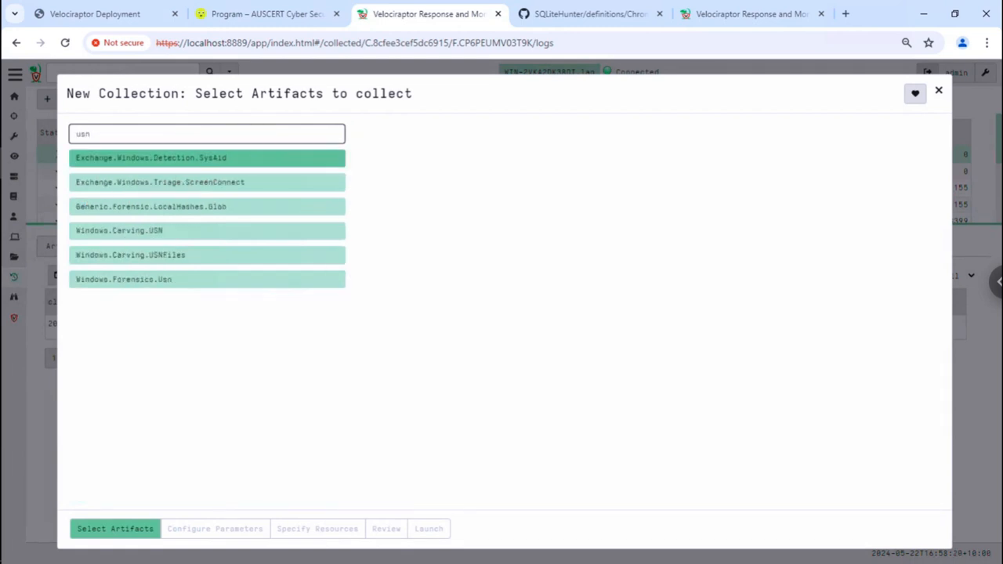
{"action": "left_click", "coordinate": [185, 279]}
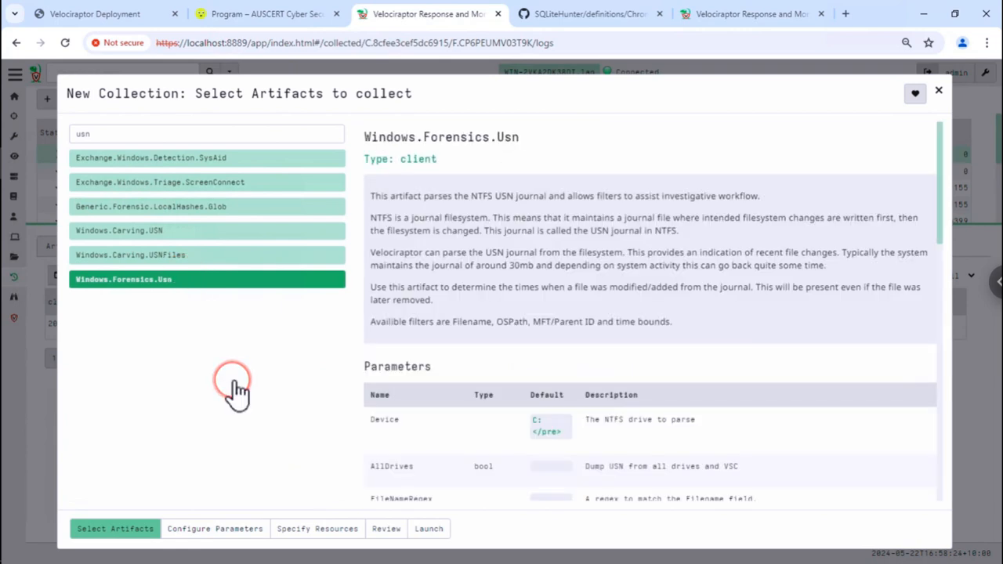
- Set the USN PathRegex to perflog and launch the collection
{"action": "left_click", "coordinate": [207, 531]}
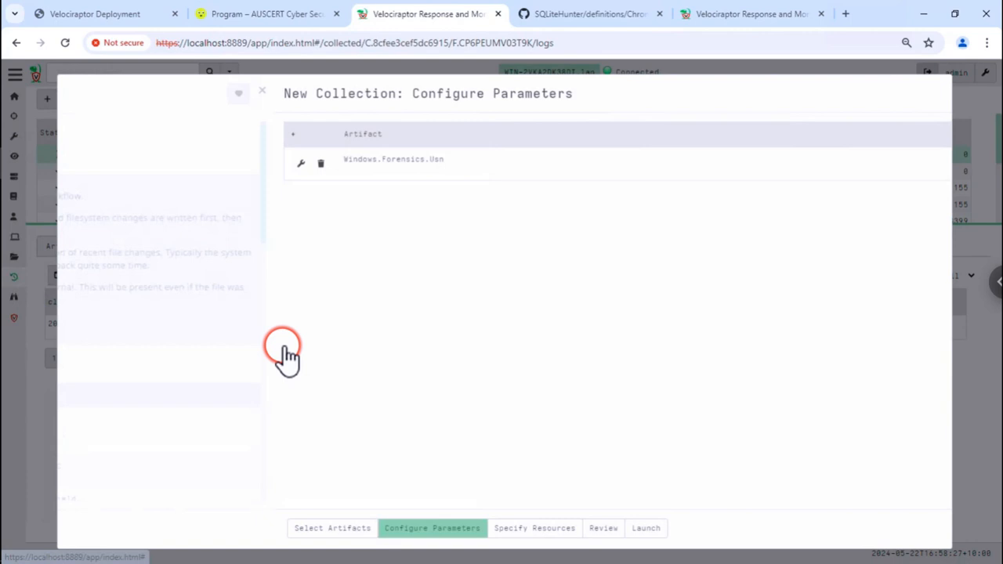
{"action": "left_click", "coordinate": [296, 179]}
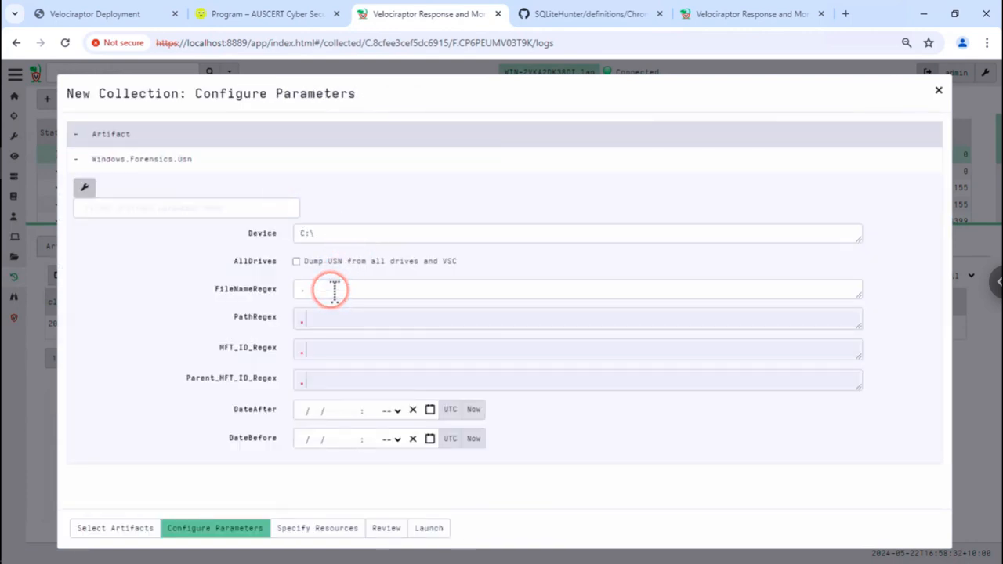
{"action": "left_click", "coordinate": [332, 317]}
{"action": "double_click", "coordinate": [333, 317]}
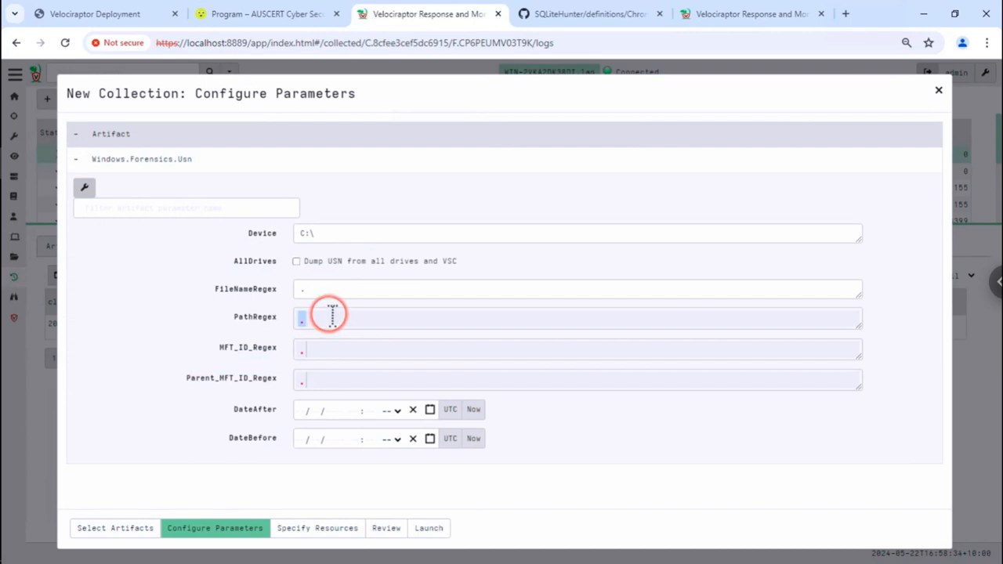
{"action": "type", "text": "perflog"}
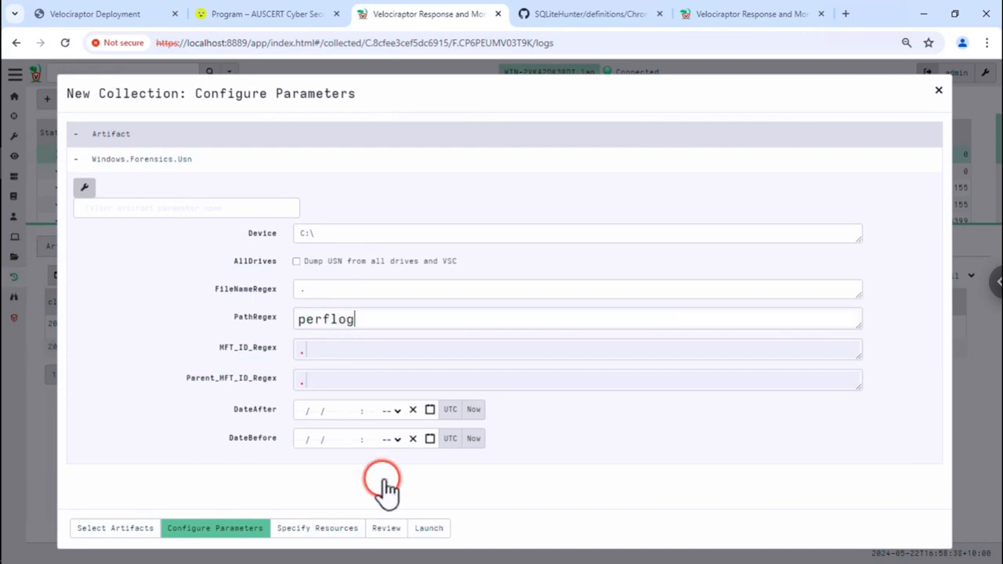
{"action": "left_click", "coordinate": [431, 530]}
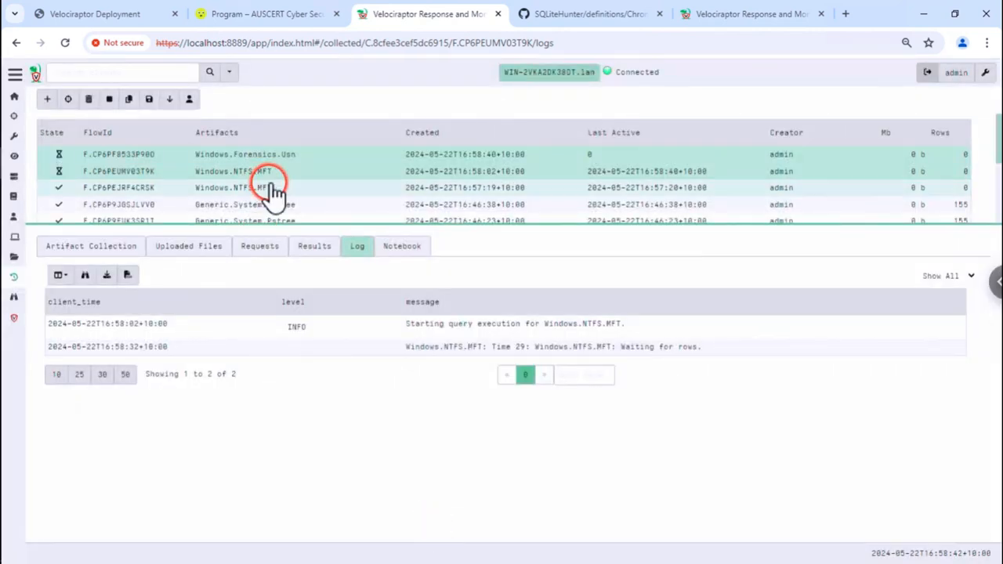
- Check the USN and MFT collection logs, both still at 0 rows, then return to the Exercise slide
{"action": "left_click", "coordinate": [296, 156]}
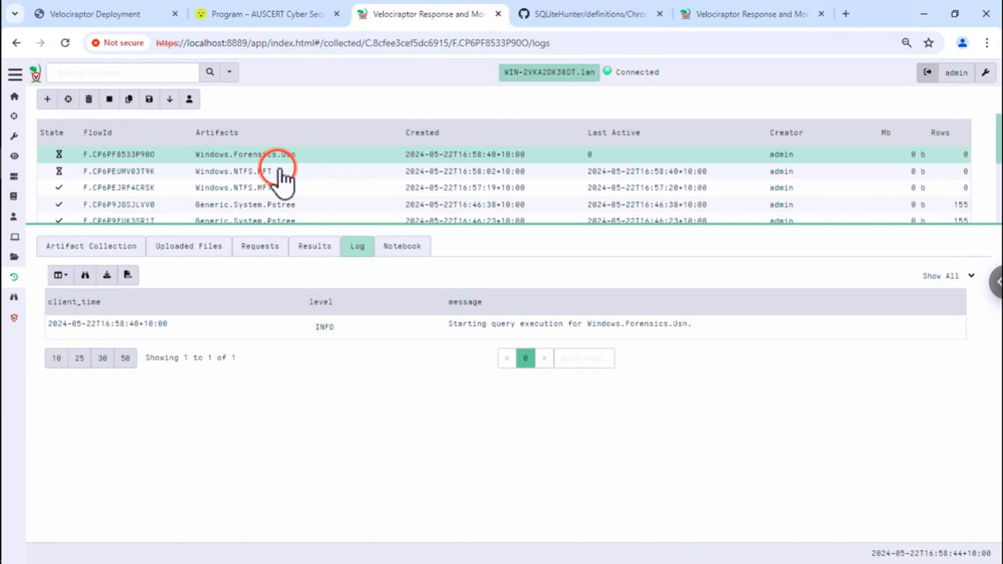
{"action": "left_click", "coordinate": [279, 171]}
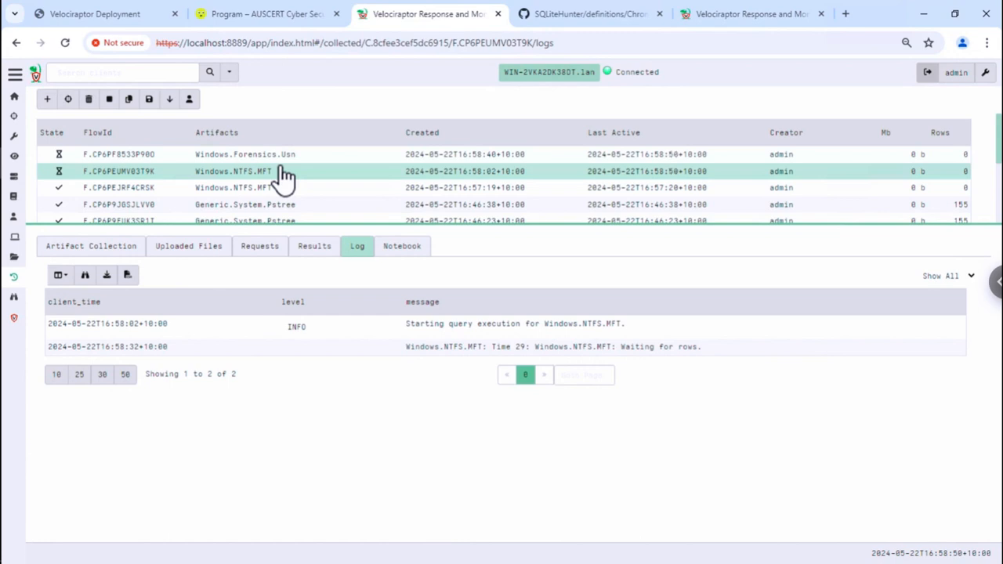
{"action": "left_click", "coordinate": [286, 167]}
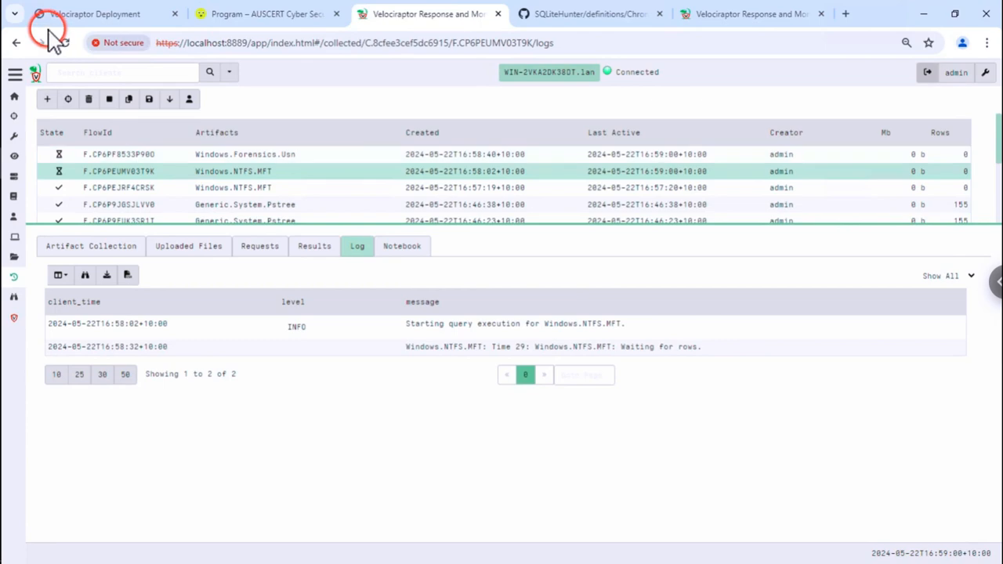
{"action": "left_click", "coordinate": [110, 24]}
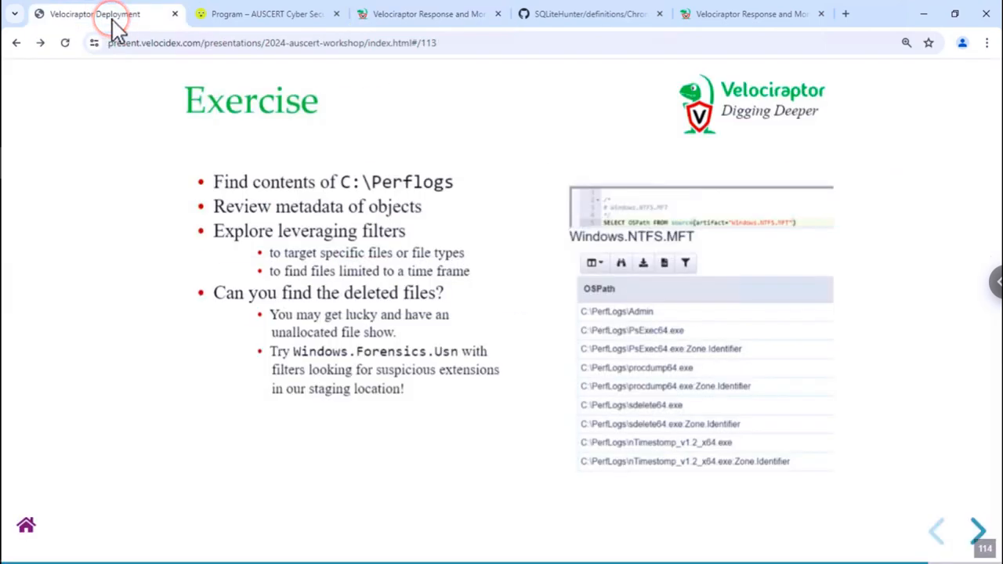
- Advance to The USN journal slide, then return to the finished Velociraptor collections
{"action": "key", "text": "Right"}
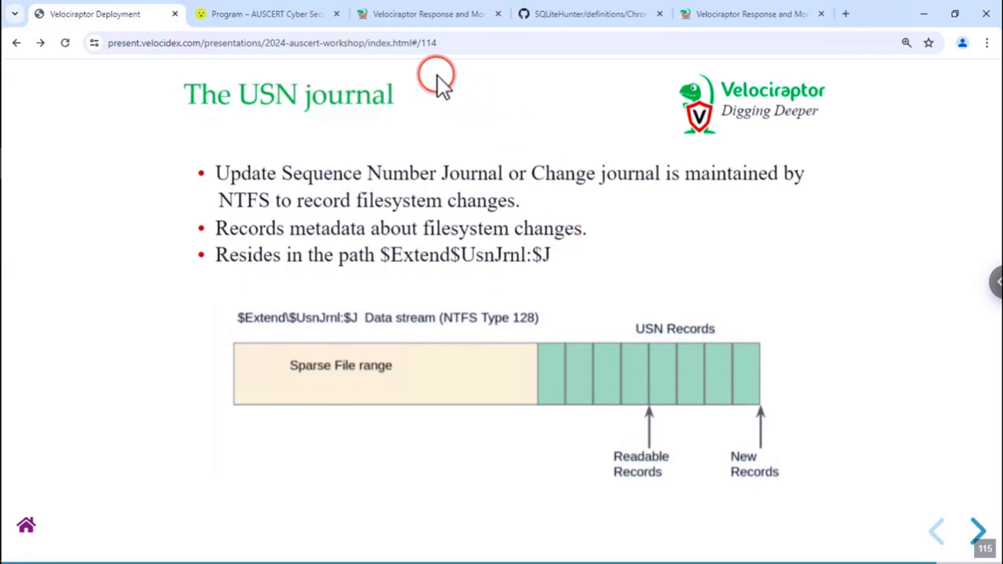
{"action": "left_click", "coordinate": [400, 17]}
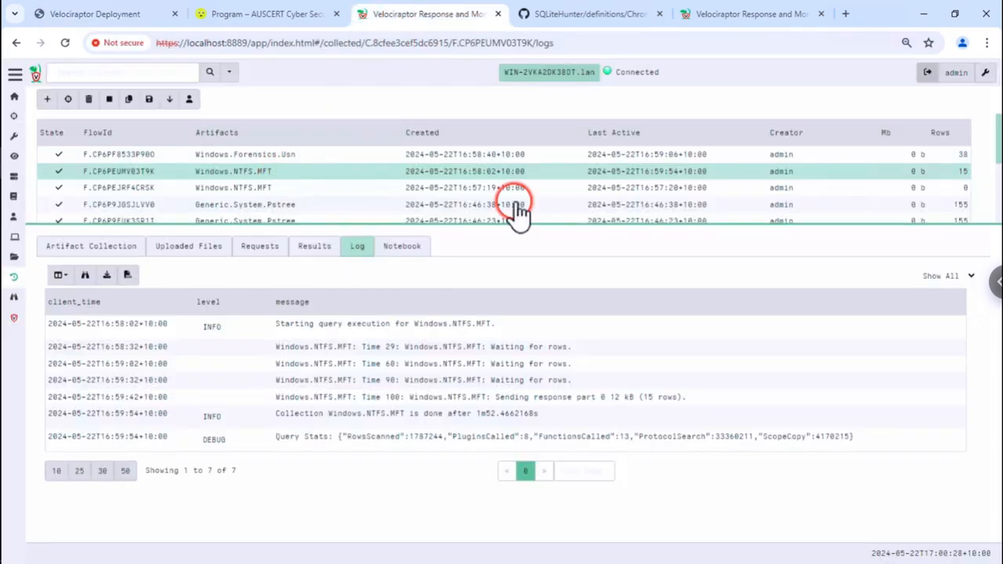
- Open the MFT results table and select the PsExec64.exe Zone.Identifier path
{"action": "left_click", "coordinate": [317, 249]}
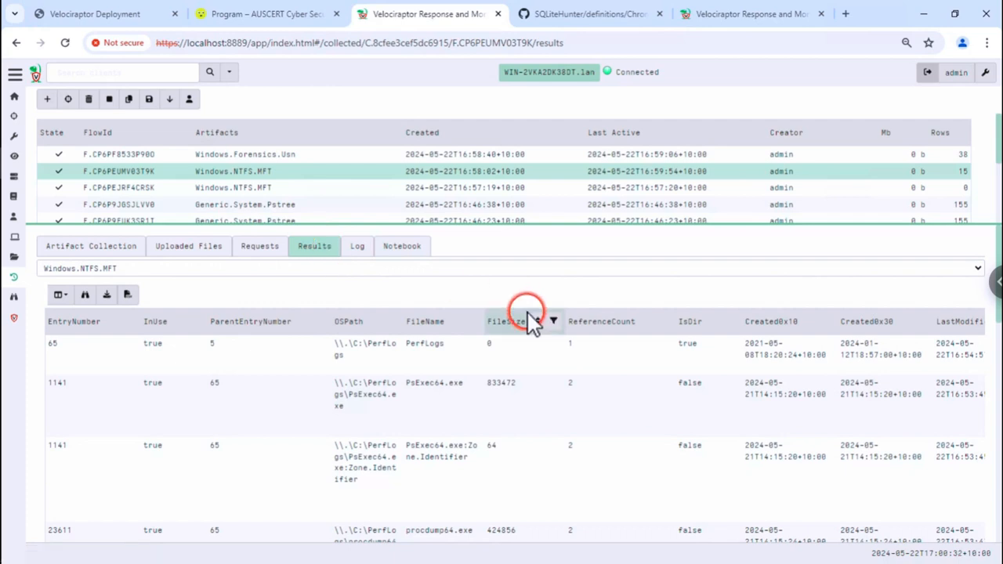
{"action": "scroll", "coordinate": [521, 321], "scroll_direction": "down", "scroll_amount": 1}
{"action": "scroll", "coordinate": [511, 318], "scroll_direction": "up", "scroll_amount": 1}
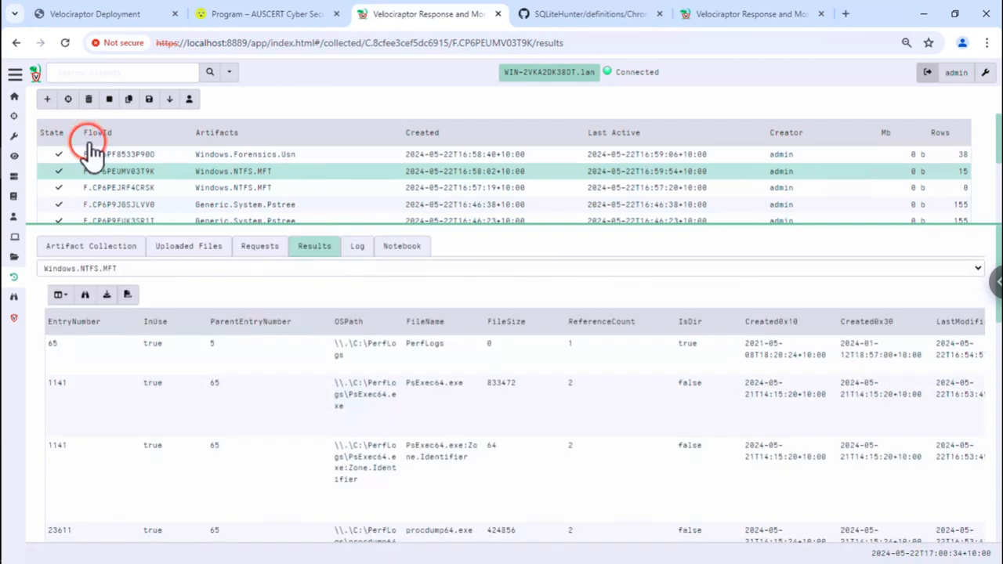
{"action": "scroll", "coordinate": [468, 436], "scroll_direction": "down", "scroll_amount": 1}
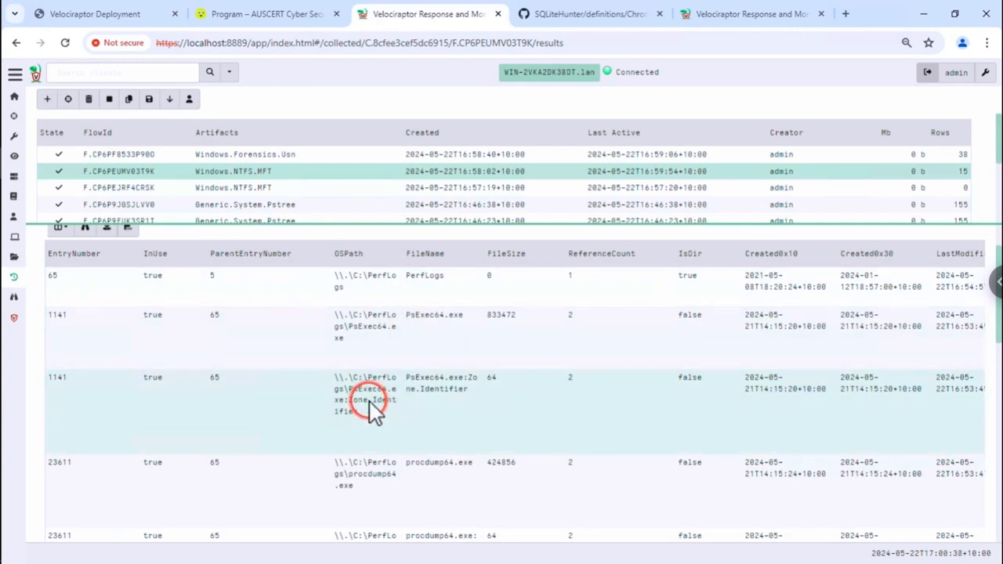
{"action": "triple_click", "coordinate": [370, 401]}
- Page through the remaining MFT results, then open the Windows.Forensics.Usn results
{"action": "scroll", "coordinate": [392, 427], "scroll_direction": "down", "scroll_amount": 1}
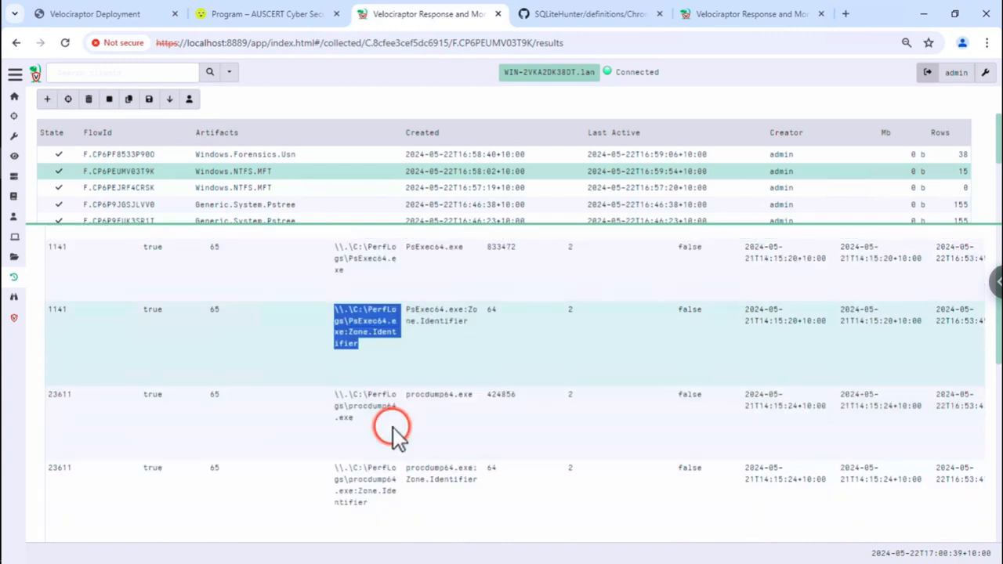
{"action": "scroll", "coordinate": [393, 442], "scroll_direction": "down", "scroll_amount": 3}
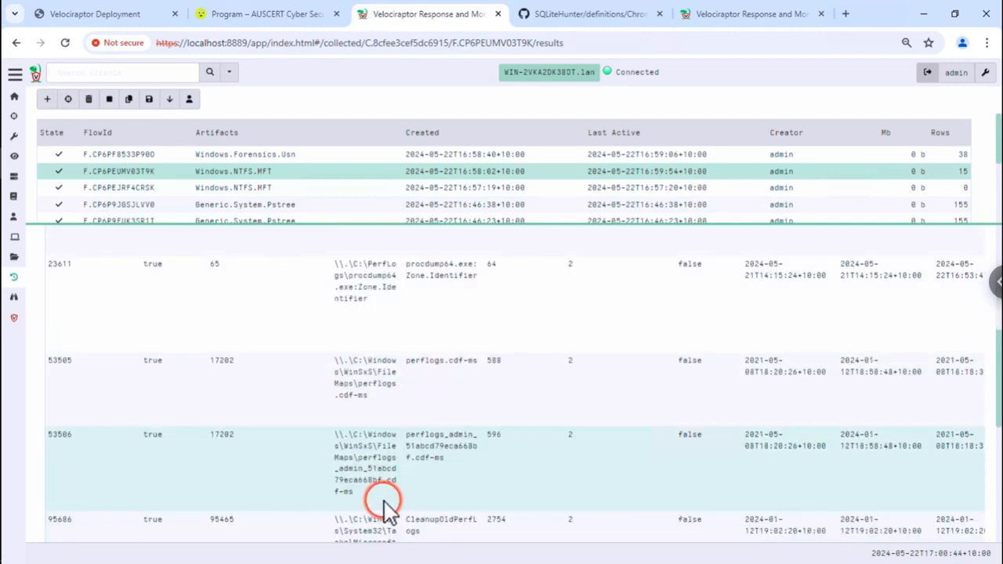
{"action": "scroll", "coordinate": [408, 450], "scroll_direction": "down", "scroll_amount": 2}
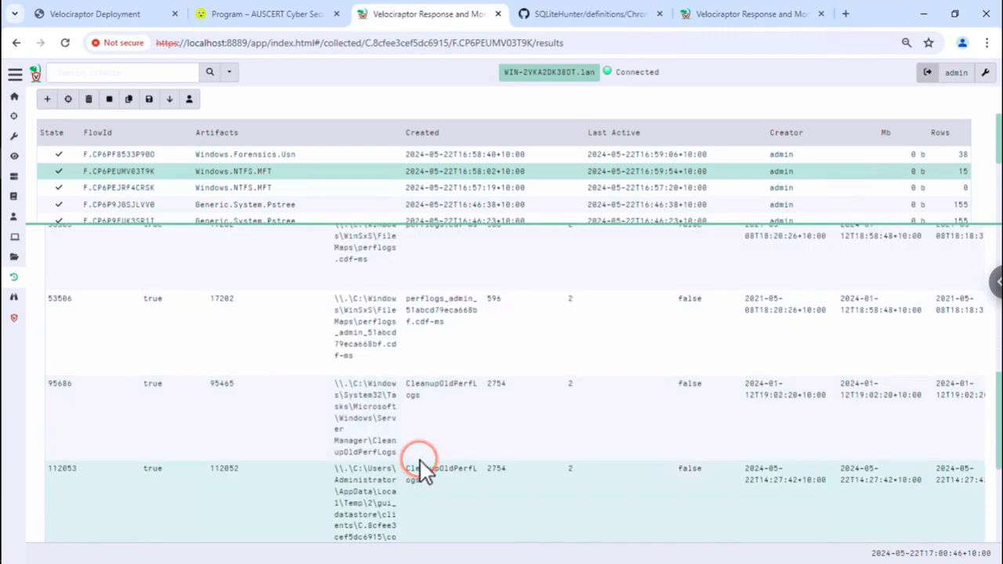
{"action": "scroll", "coordinate": [421, 462], "scroll_direction": "down", "scroll_amount": 1}
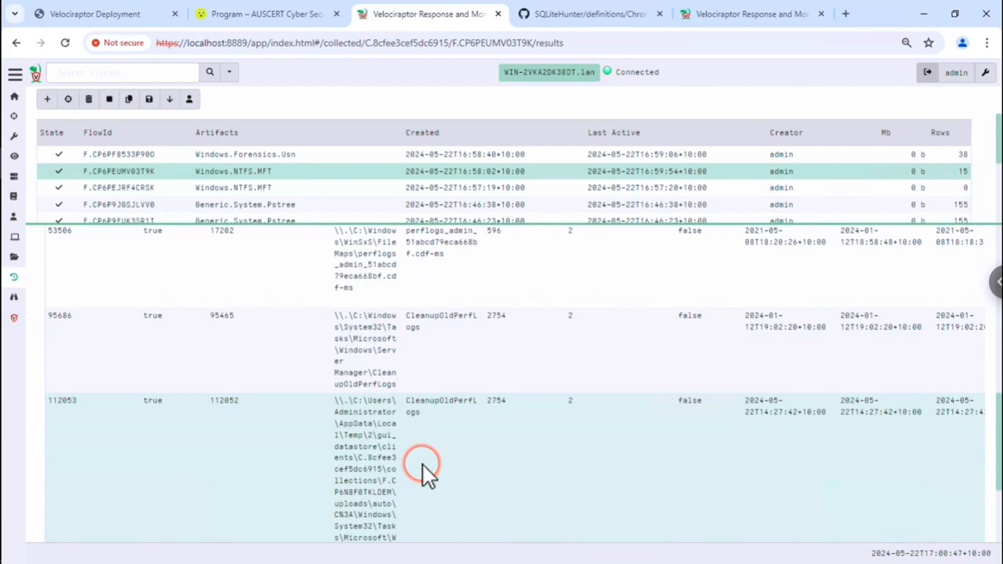
{"action": "scroll", "coordinate": [403, 457], "scroll_direction": "down", "scroll_amount": 3}
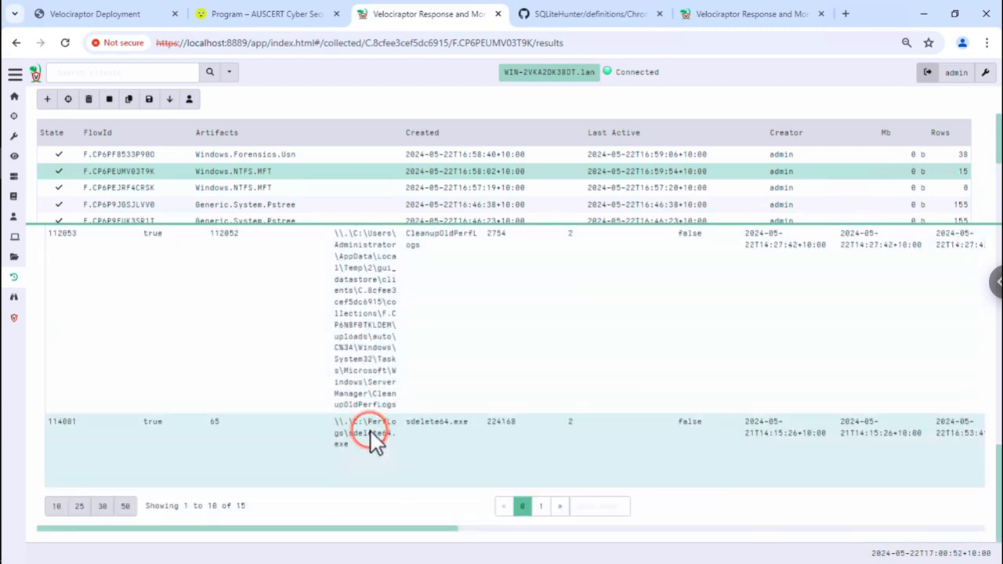
{"action": "left_click", "coordinate": [540, 506]}
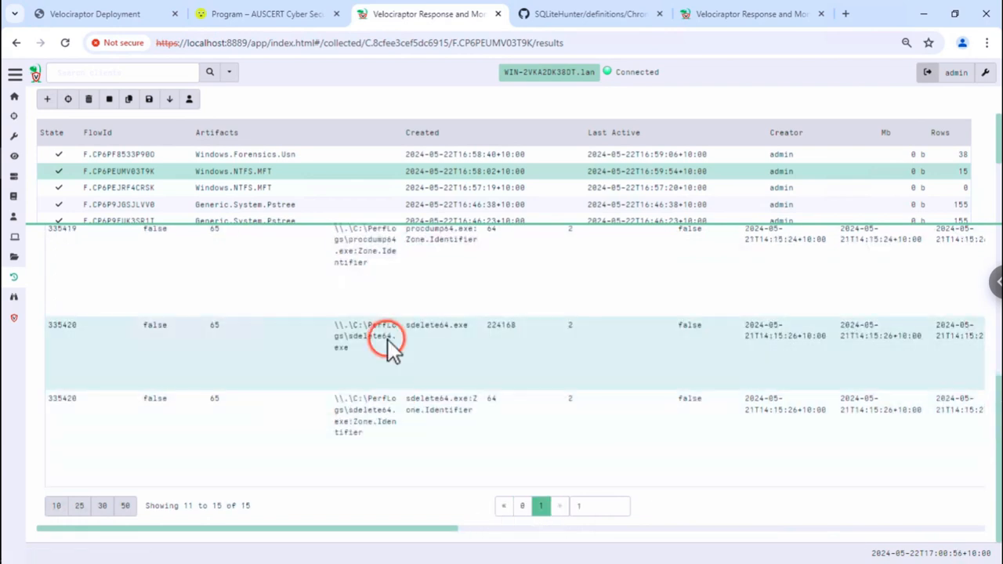
{"action": "scroll", "coordinate": [385, 329], "scroll_direction": "up", "scroll_amount": 1}
{"action": "scroll", "coordinate": [385, 322], "scroll_direction": "up", "scroll_amount": 3}
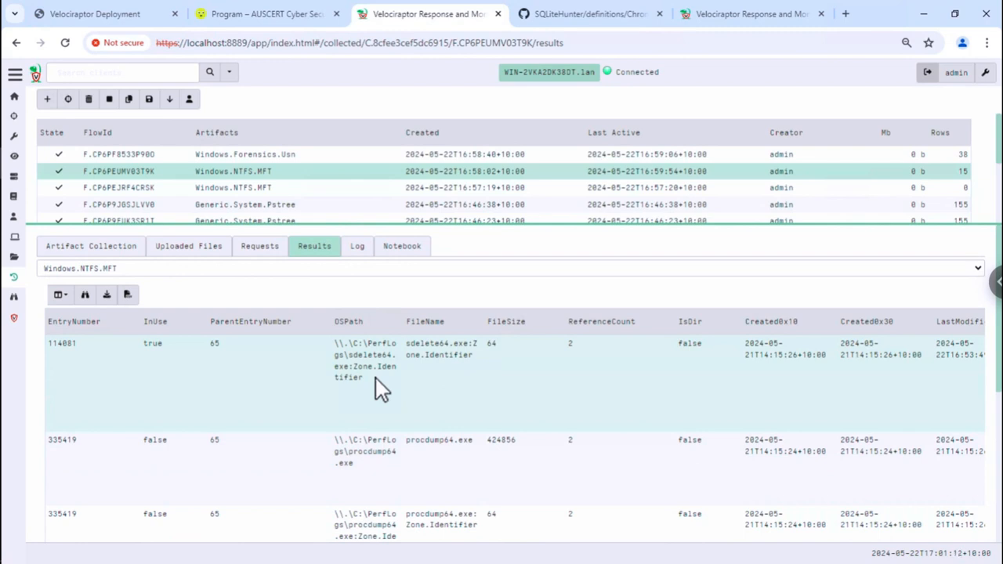
{"action": "left_click", "coordinate": [253, 156]}
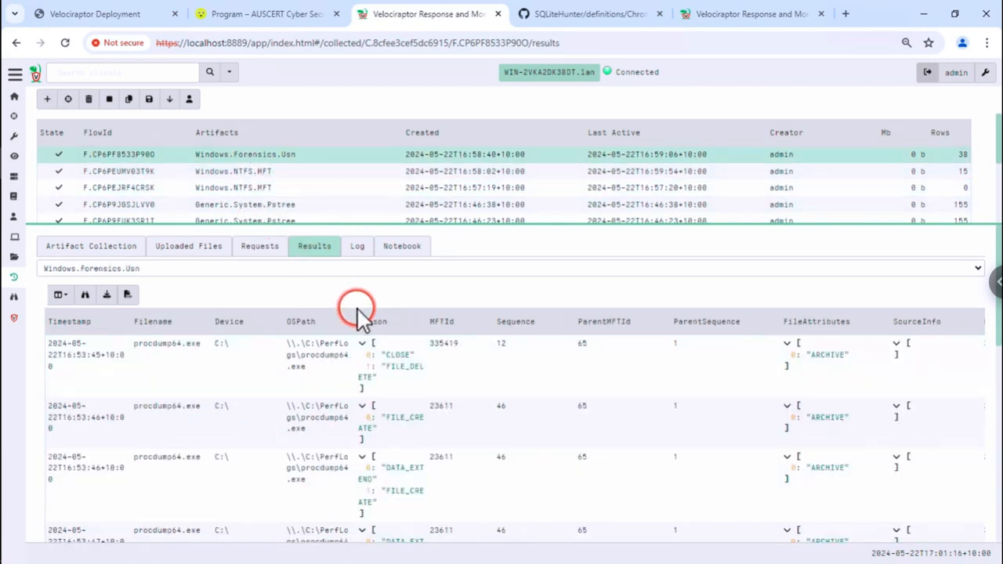
- Open the USN results as a notebook and delete the LIMIT 50 line from its query
{"action": "left_click", "coordinate": [396, 249]}
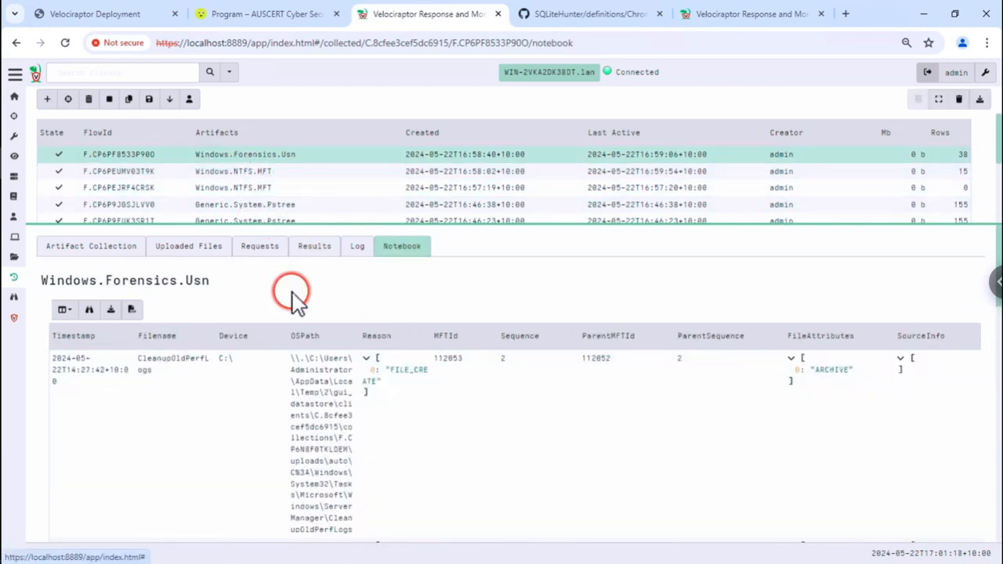
{"action": "left_click", "coordinate": [156, 294]}
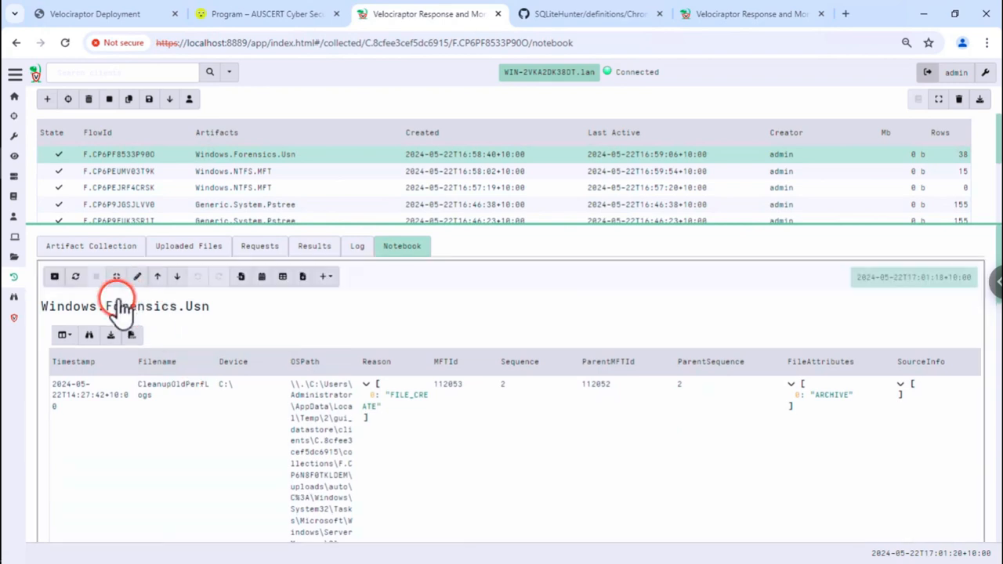
{"action": "left_click", "coordinate": [135, 275]}
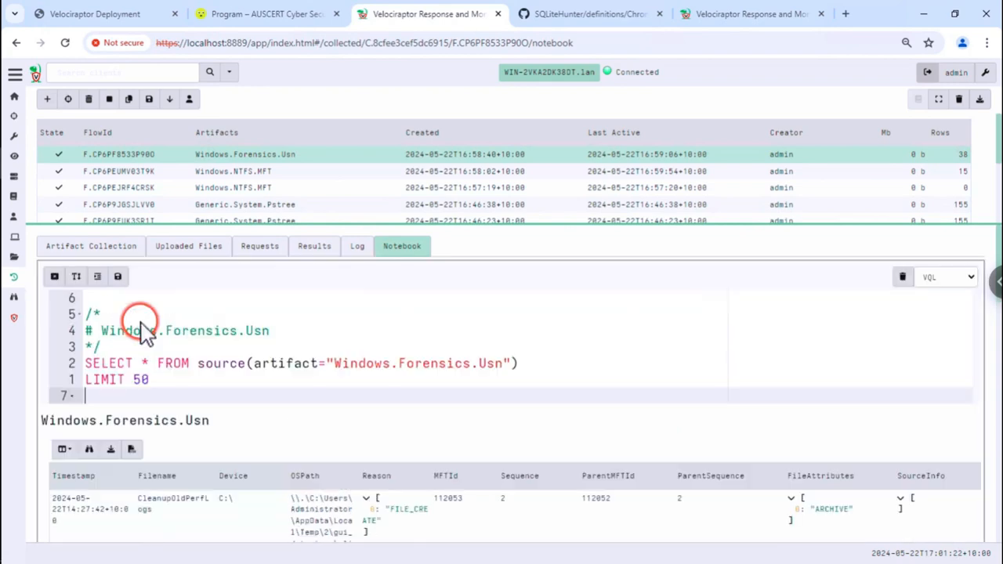
{"action": "left_click", "coordinate": [128, 379]}
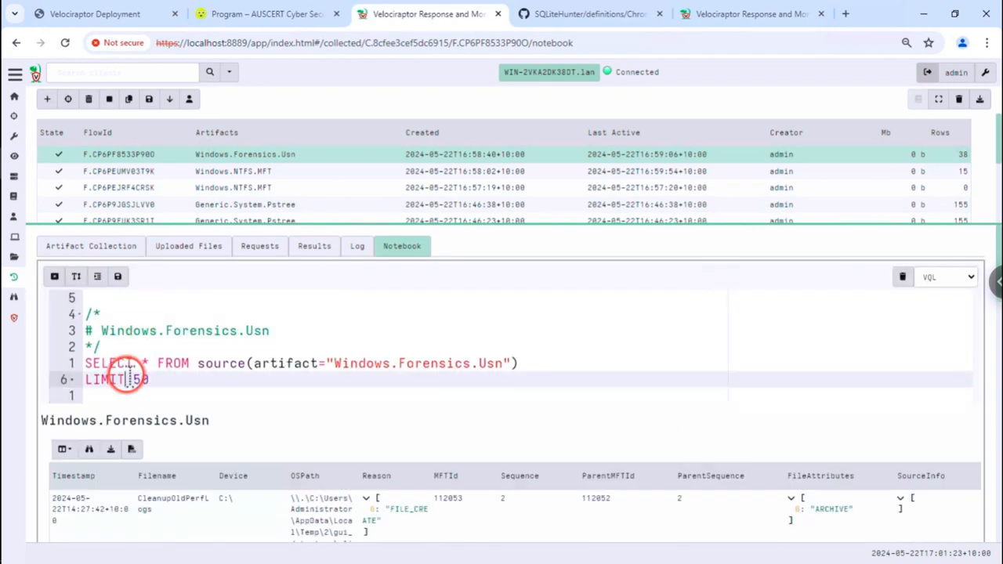
{"action": "triple_click", "coordinate": [127, 379]}
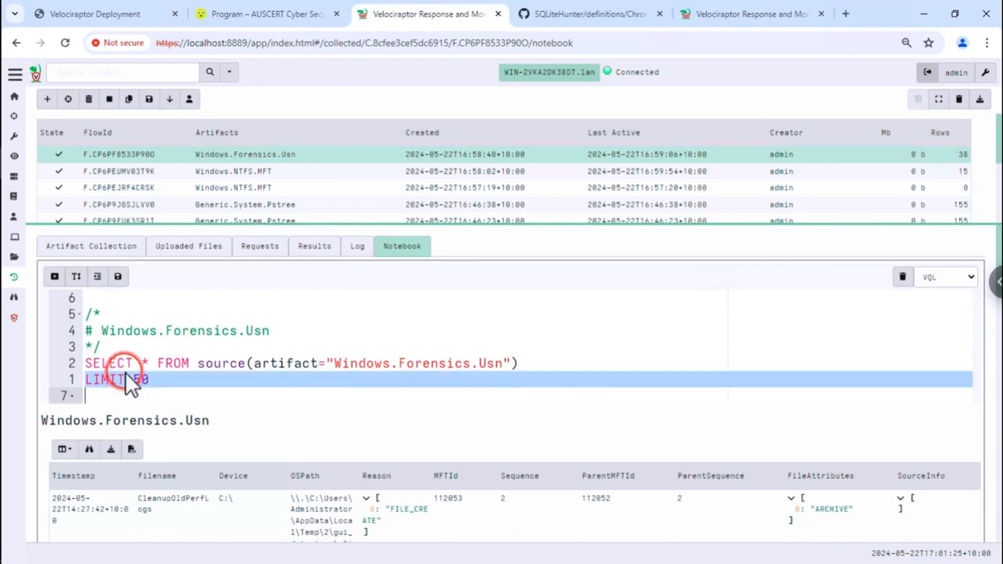
{"action": "key", "text": "BackSpace"}
{"action": "left_click", "coordinate": [118, 276]}
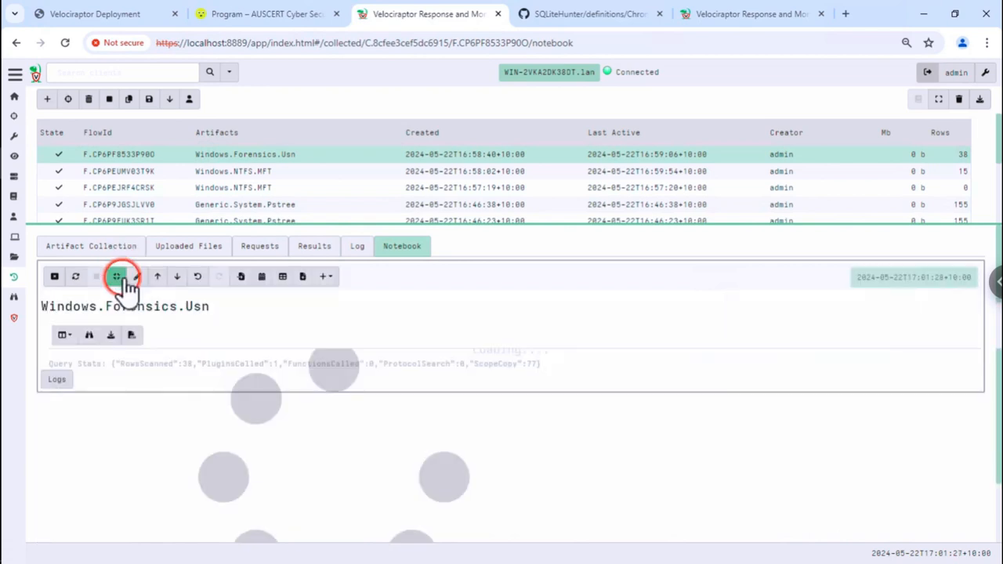
- Hide all columns except Timestamp and OSPath in the notebook table
{"action": "left_click", "coordinate": [61, 340]}
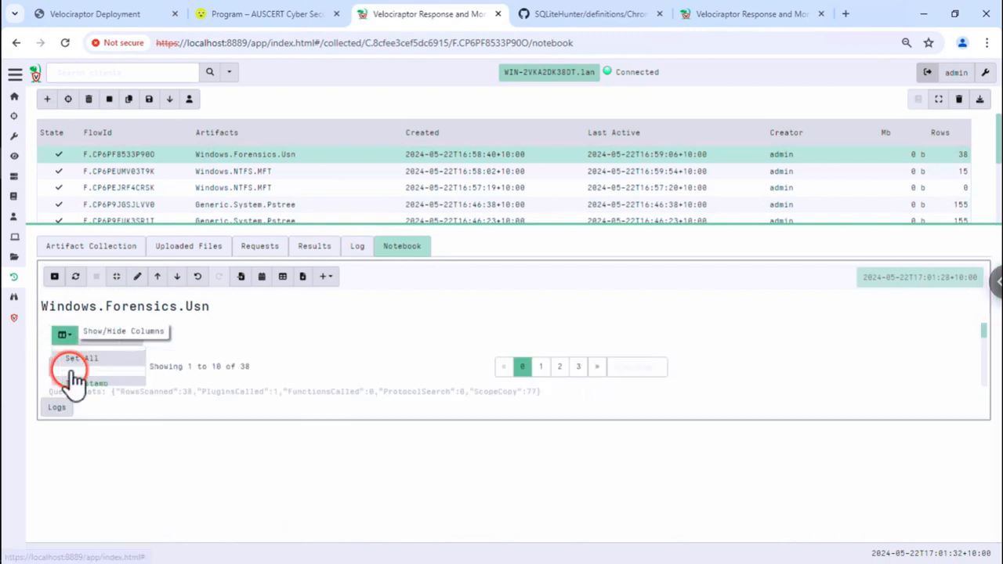
{"action": "left_click", "coordinate": [77, 382]}
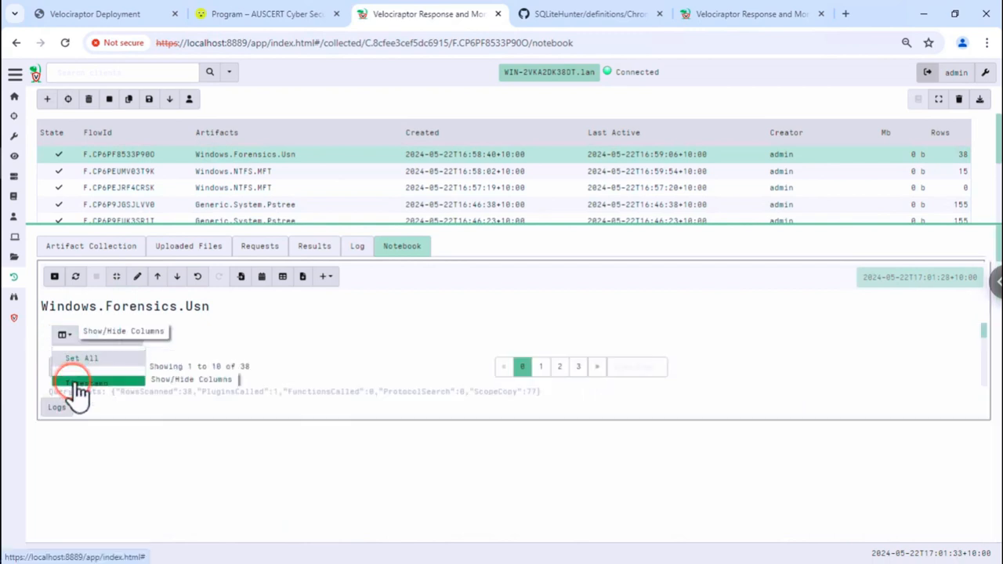
{"action": "left_click", "coordinate": [78, 430]}
{"action": "left_click", "coordinate": [293, 392]}
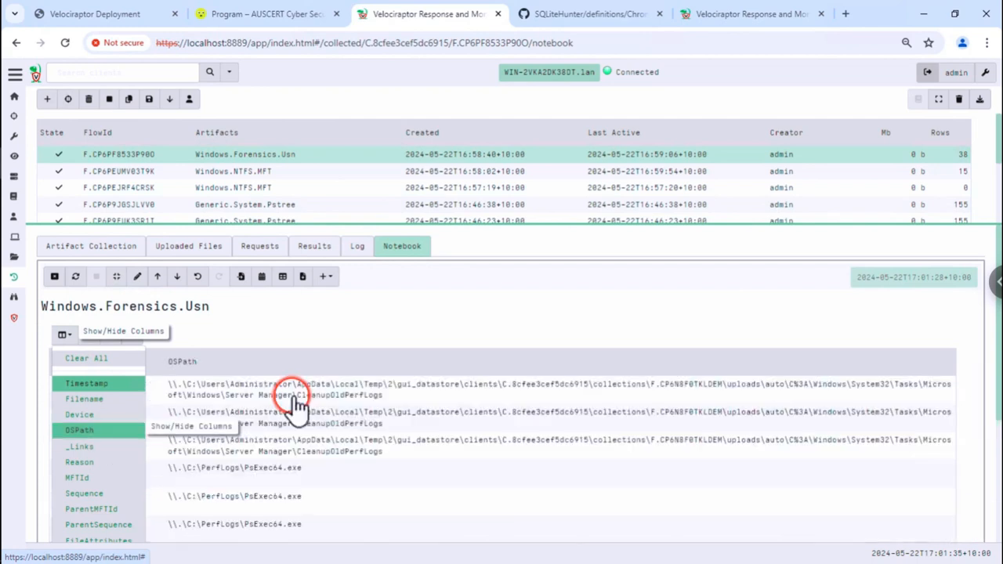
{"action": "left_click", "coordinate": [355, 379]}
{"action": "scroll", "coordinate": [360, 389], "scroll_direction": "down", "scroll_amount": 1}
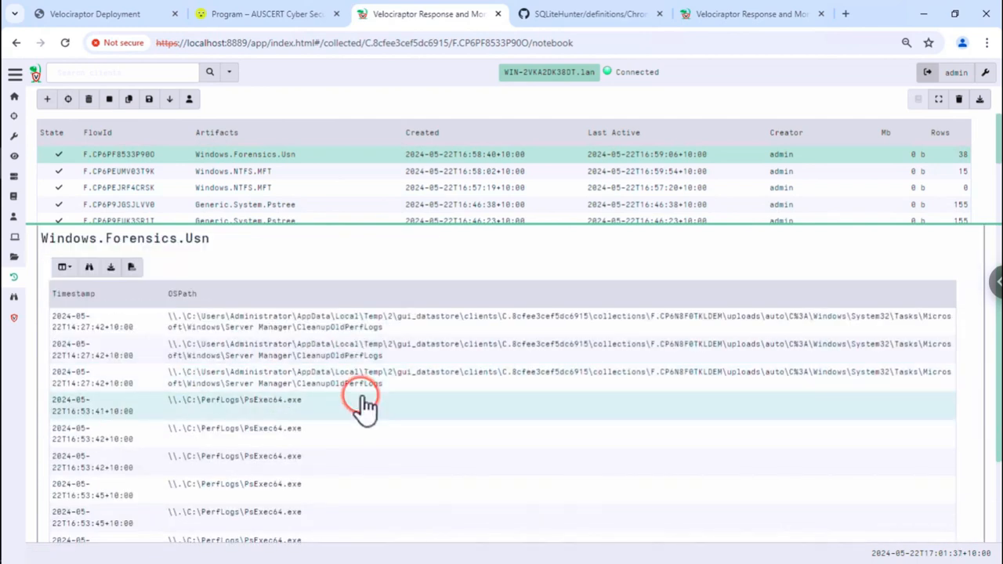
{"action": "scroll", "coordinate": [360, 403], "scroll_direction": "down", "scroll_amount": 3}
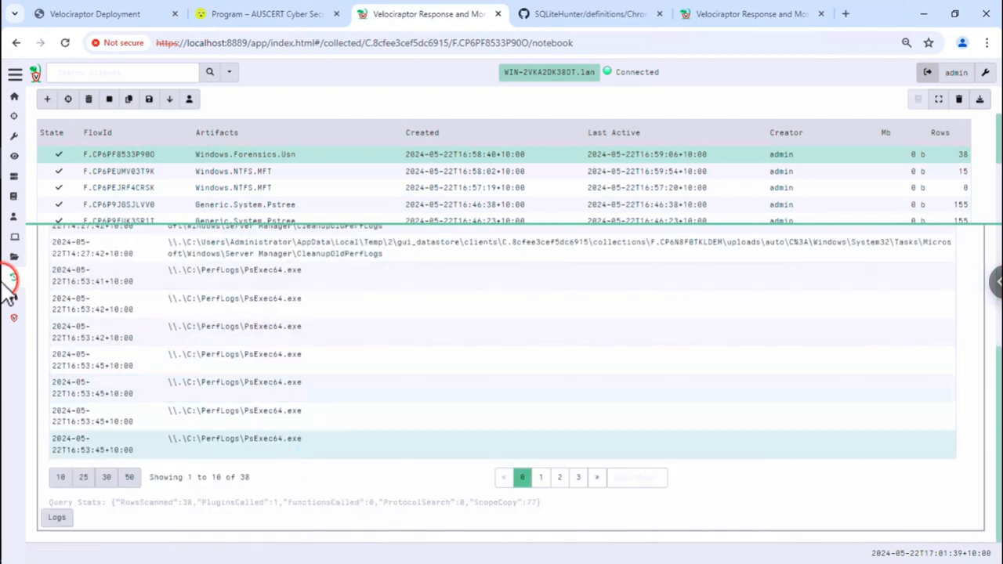
{"action": "scroll", "coordinate": [173, 347], "scroll_direction": "up", "scroll_amount": 3}
{"action": "left_click", "coordinate": [62, 335]}
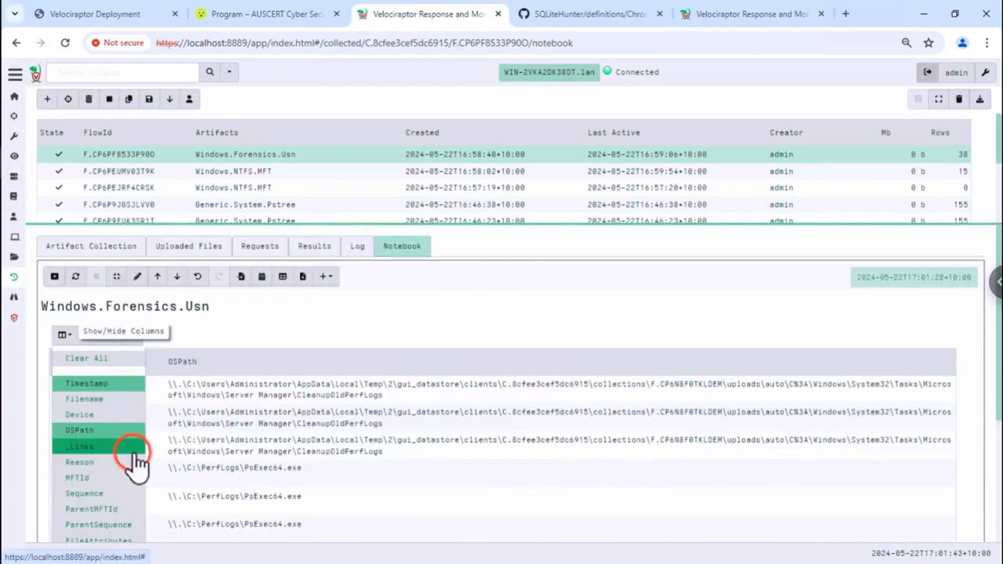
- Add the Reason column to the USN table and scan the rows
{"action": "left_click", "coordinate": [113, 464]}
{"action": "left_click", "coordinate": [407, 451]}
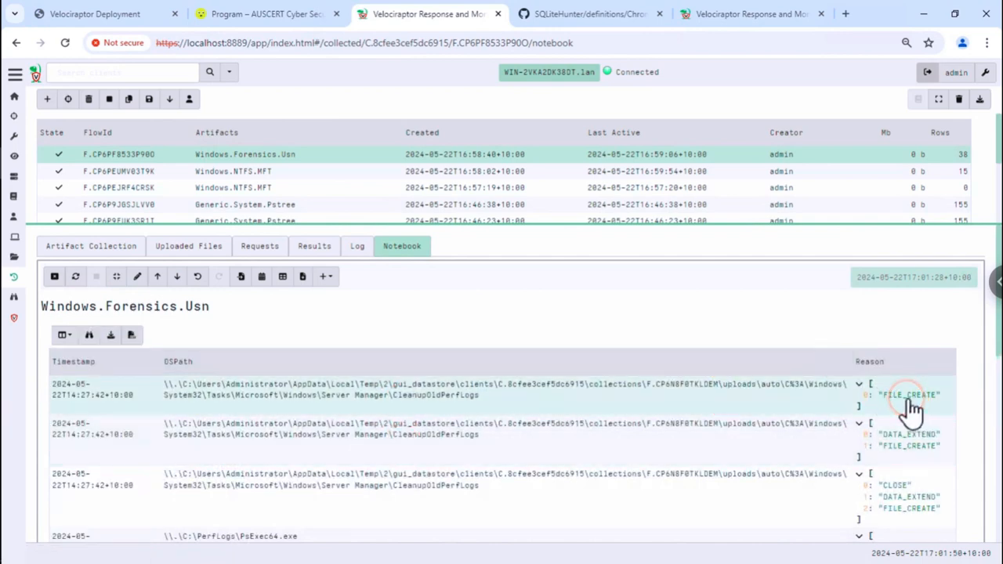
{"action": "left_click", "coordinate": [909, 405]}
{"action": "scroll", "coordinate": [901, 411], "scroll_direction": "down", "scroll_amount": 1}
{"action": "left_click", "coordinate": [885, 415]}
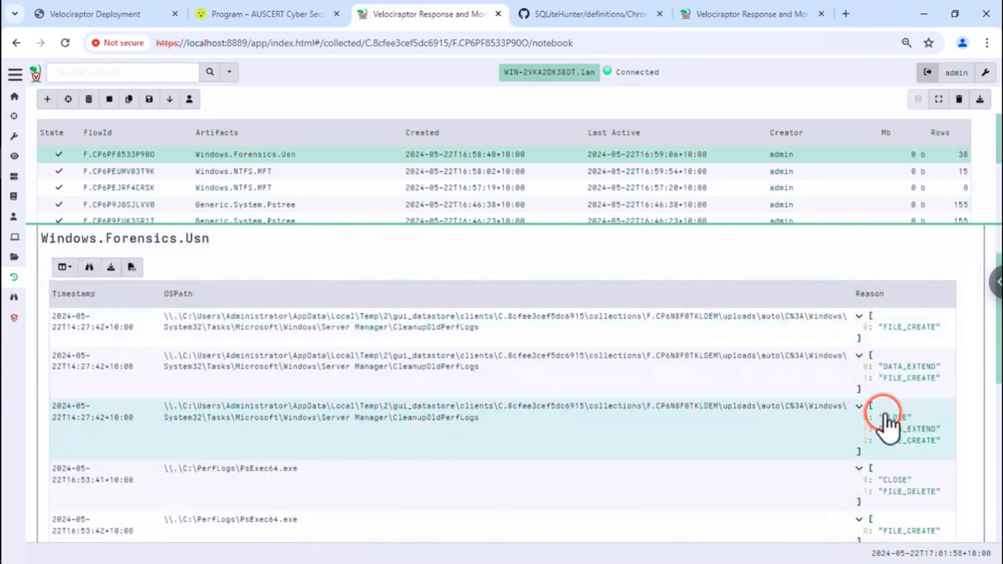
- Inspect the procdump64.exe and sdelete64.exe entries, then move to rows 11–20
{"action": "scroll", "coordinate": [885, 417], "scroll_direction": "down", "scroll_amount": 2}
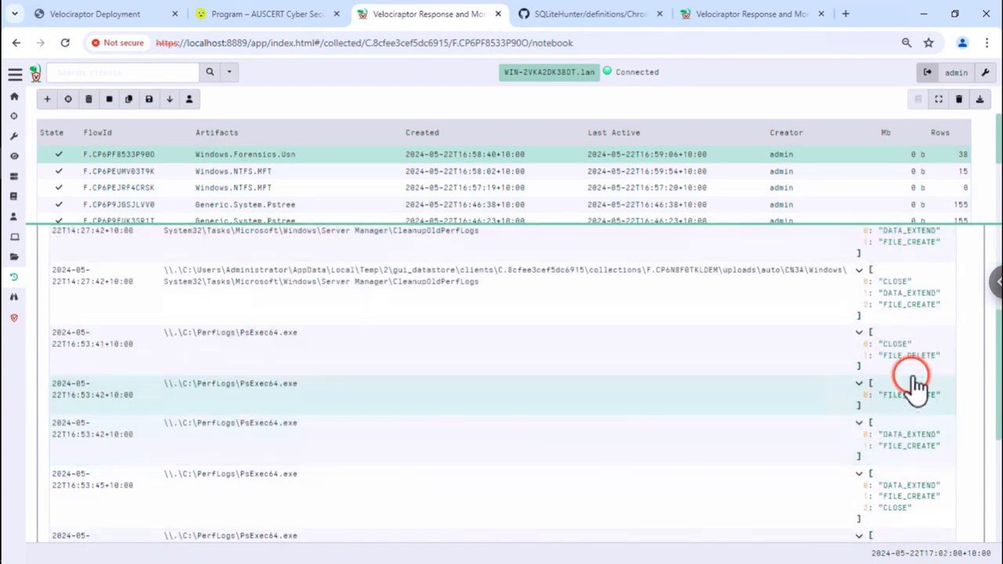
{"action": "scroll", "coordinate": [916, 378], "scroll_direction": "down", "scroll_amount": 1}
{"action": "left_click", "coordinate": [921, 373]}
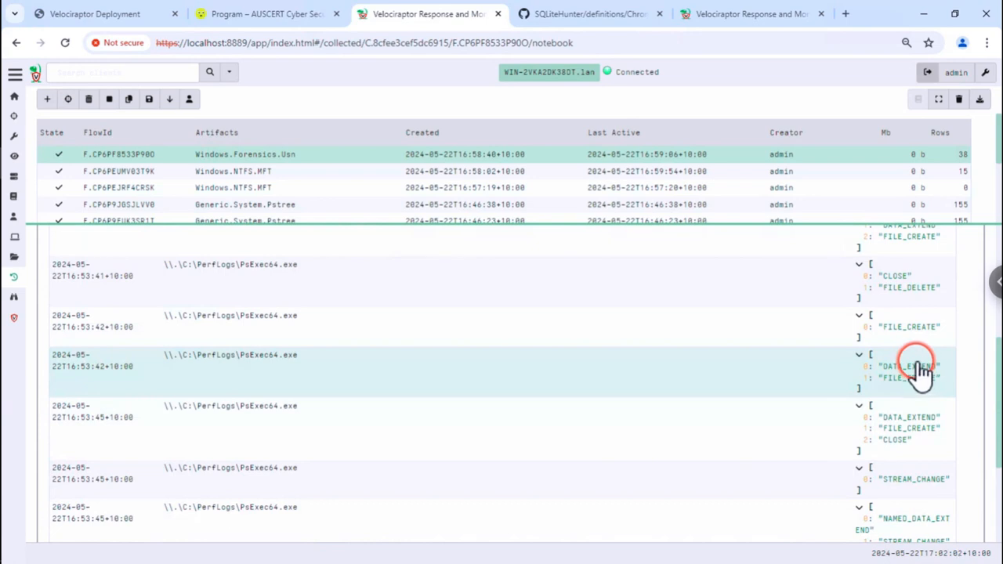
{"action": "left_click", "coordinate": [909, 322]}
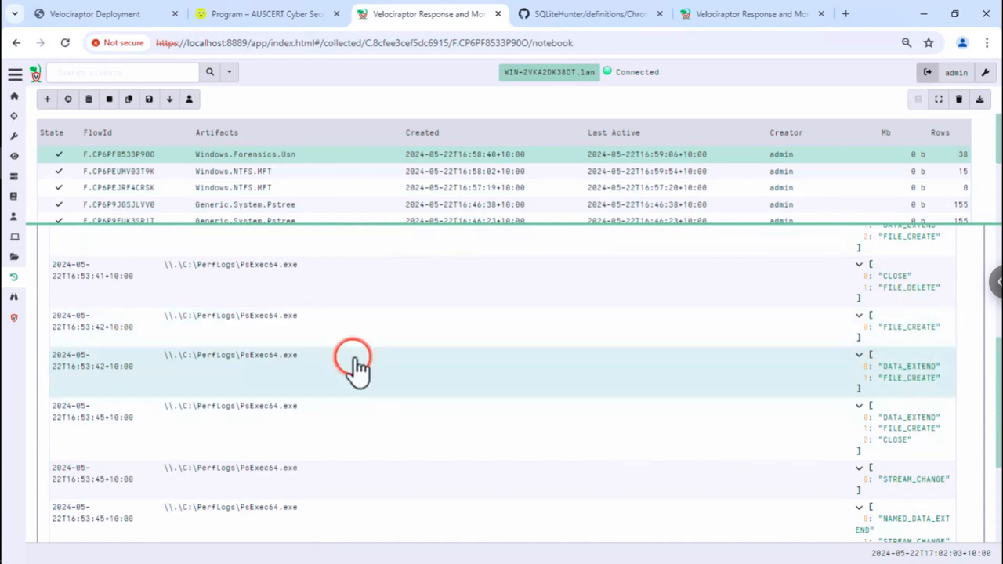
{"action": "mouse_move", "coordinate": [104, 330]}
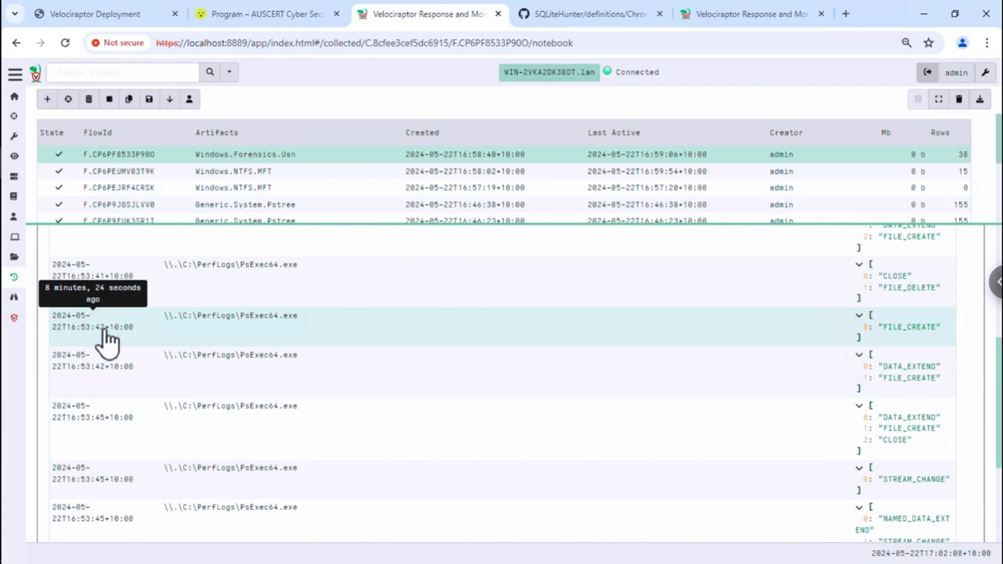
{"action": "left_click", "coordinate": [104, 318]}
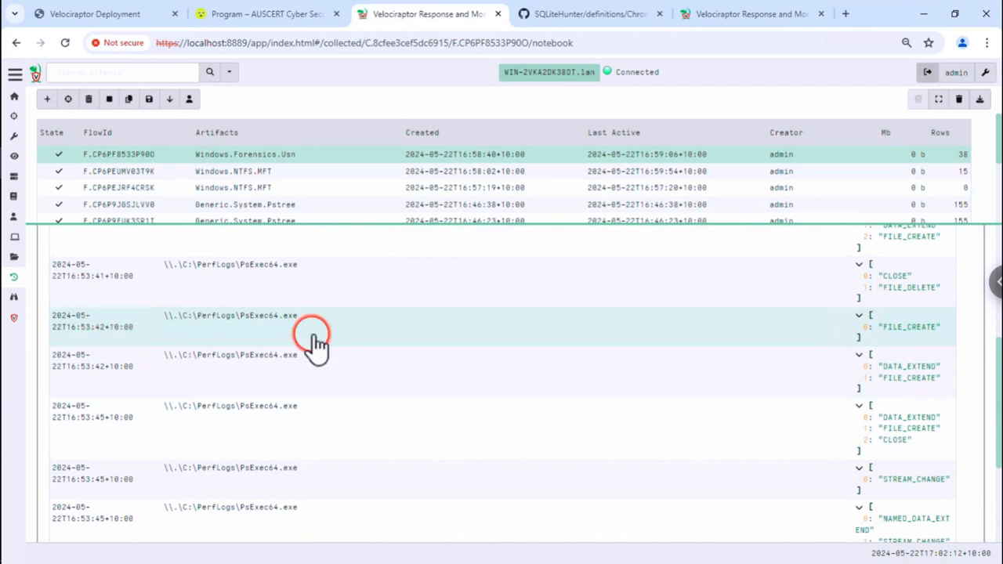
{"action": "scroll", "coordinate": [453, 359], "scroll_direction": "down", "scroll_amount": 1}
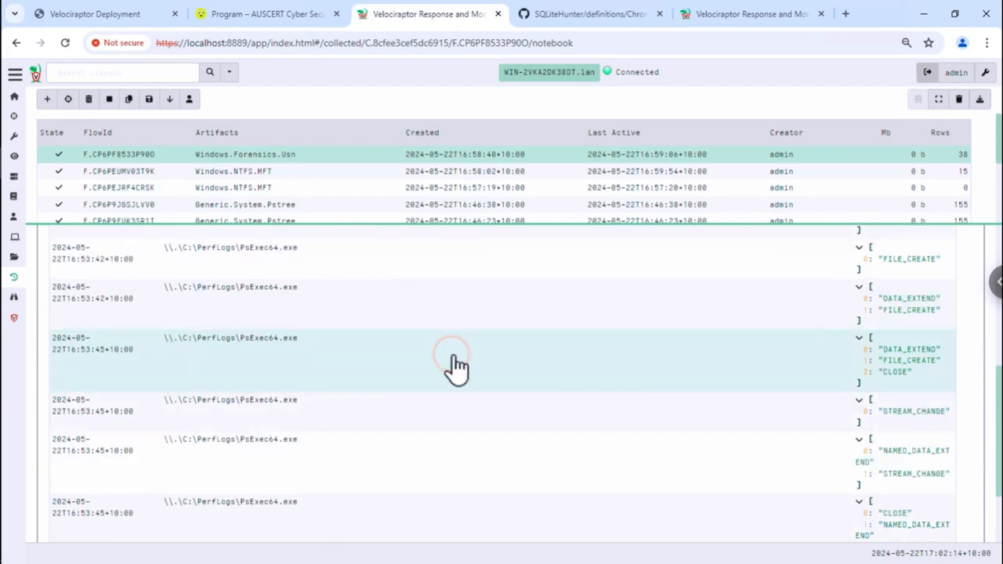
{"action": "scroll", "coordinate": [455, 360], "scroll_direction": "down", "scroll_amount": 2}
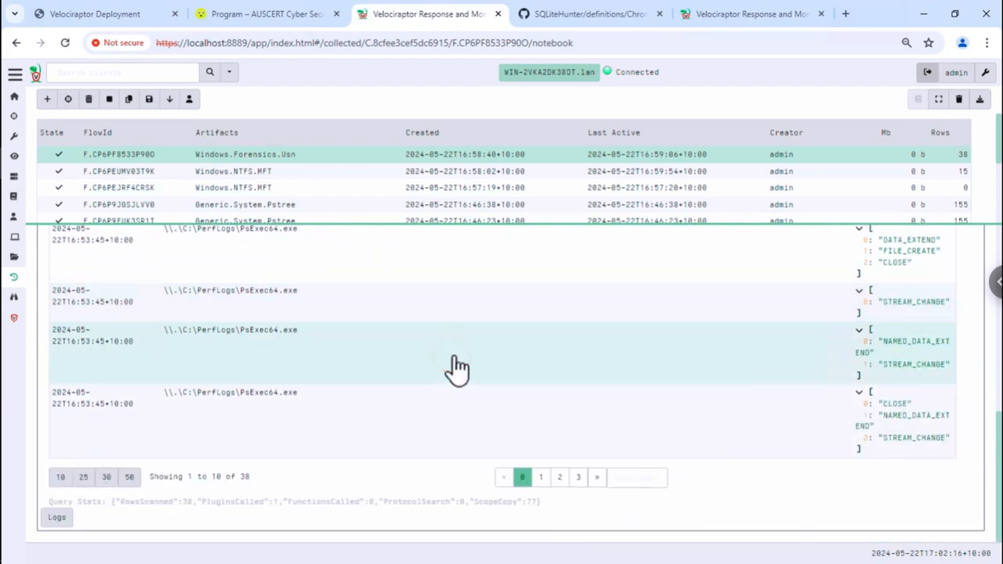
{"action": "left_click", "coordinate": [548, 477]}
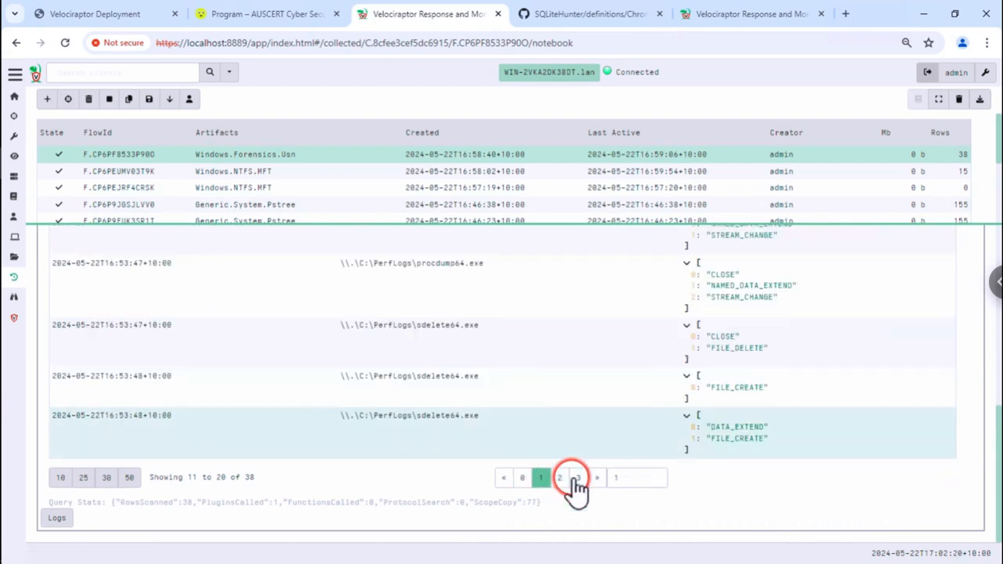
- Show USN rows 31–38 with deleted exfil.zip, calc.dmp and test.ps1, then return to the slides
{"action": "left_click", "coordinate": [577, 477]}
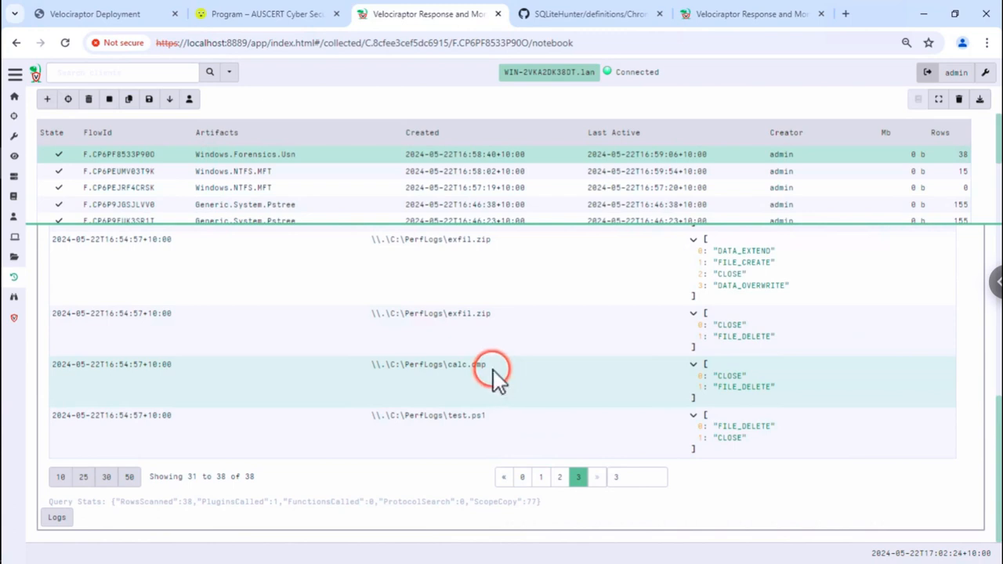
{"action": "left_click", "coordinate": [739, 390]}
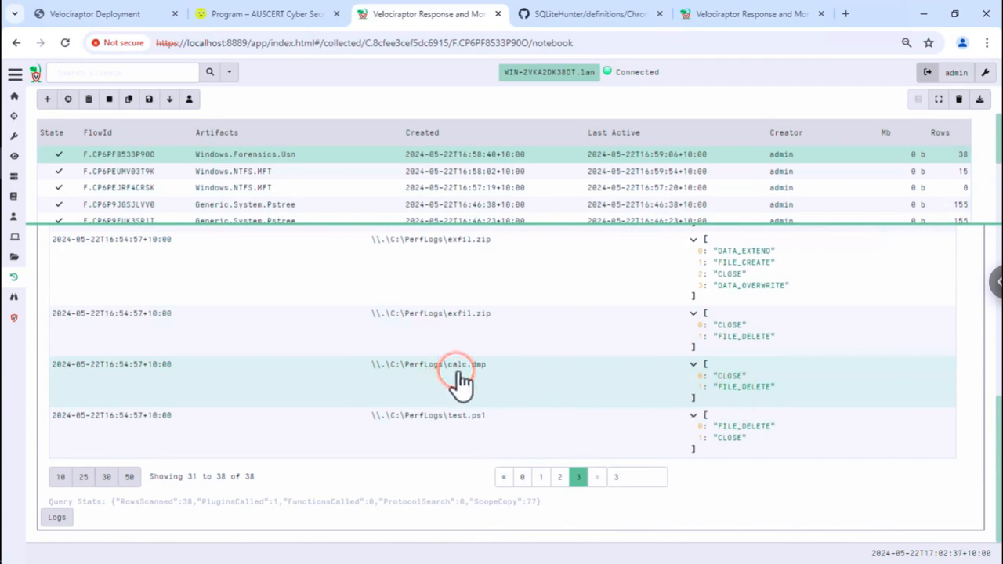
{"action": "left_click", "coordinate": [476, 302]}
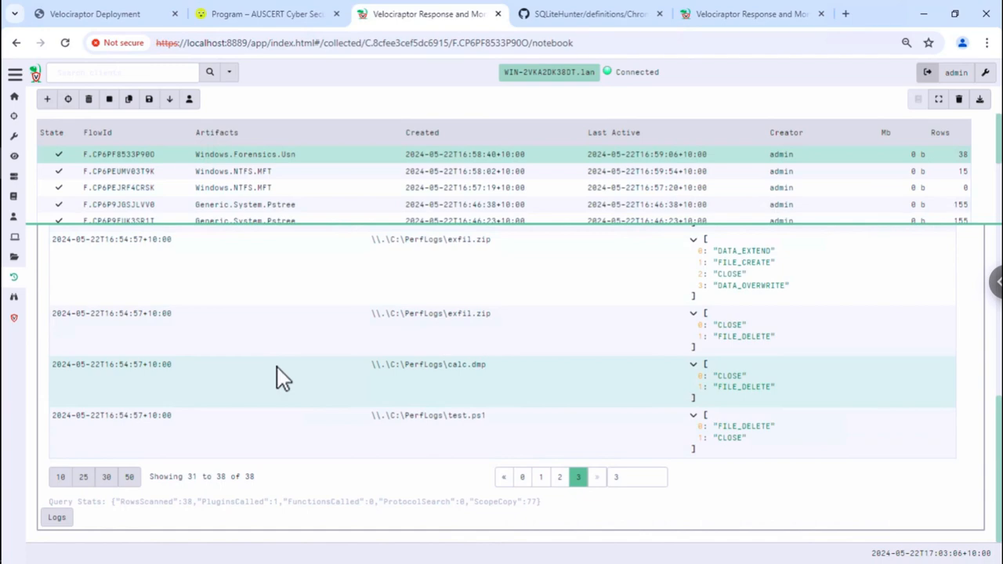
{"action": "left_click", "coordinate": [66, 21]}
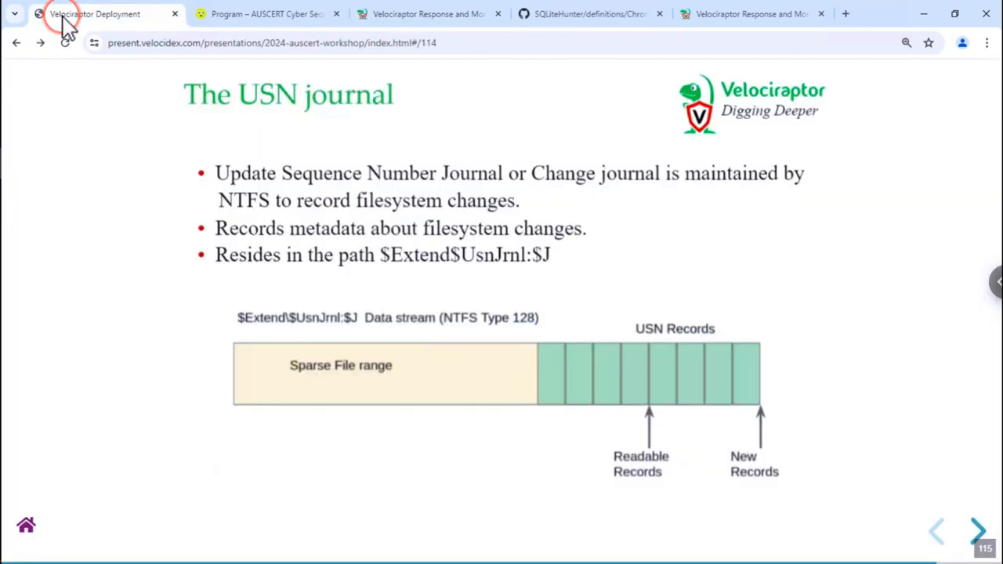
- Page through the workshop deck to slide 123, the Conclusions slide listing Docs, Github, Discord and mailing-list links
{"action": "key", "text": "Right"}
{"action": "key", "text": "Right"}
{"action": "key", "text": "Right"}
{"action": "key", "text": "Right"}
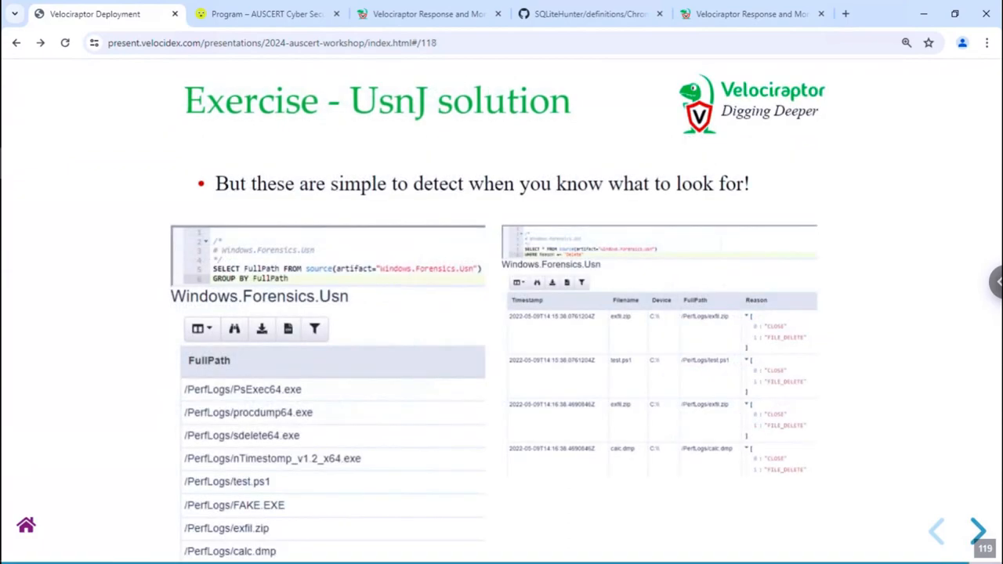
{"action": "key", "text": "Right"}
{"action": "key", "text": "Right"}
{"action": "key", "text": "Right"}
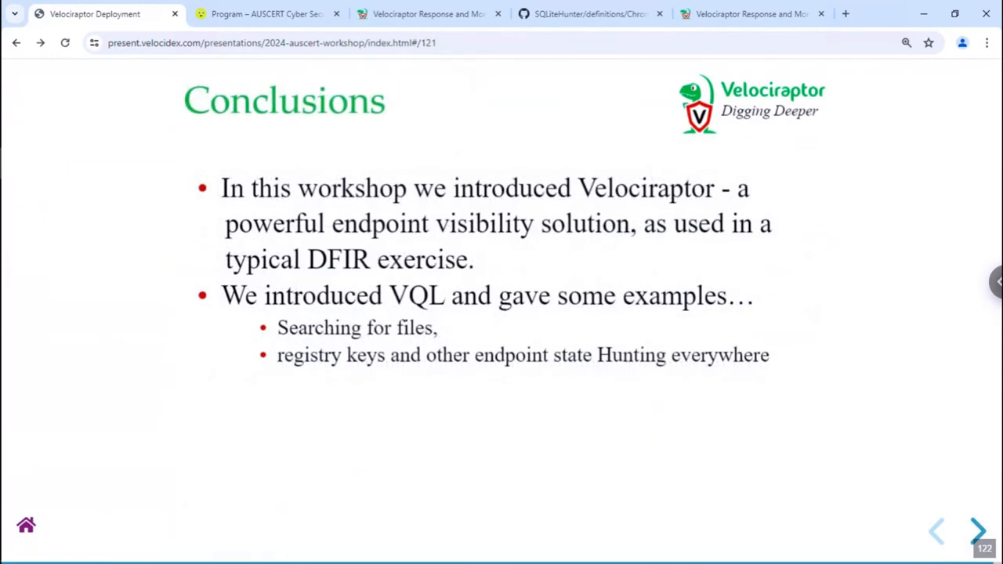
{"action": "key", "text": "Left"}
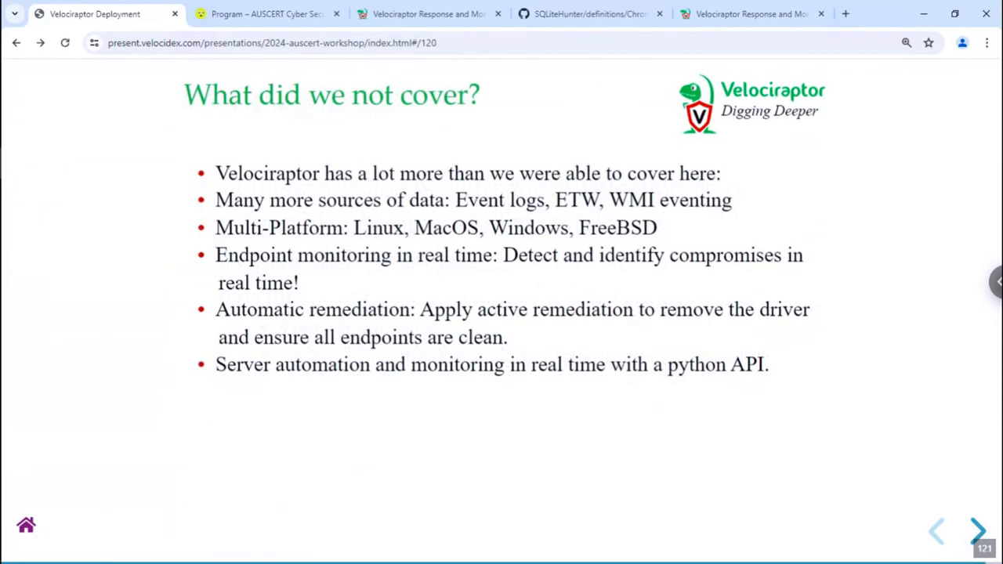
{"action": "key", "text": "Right"}
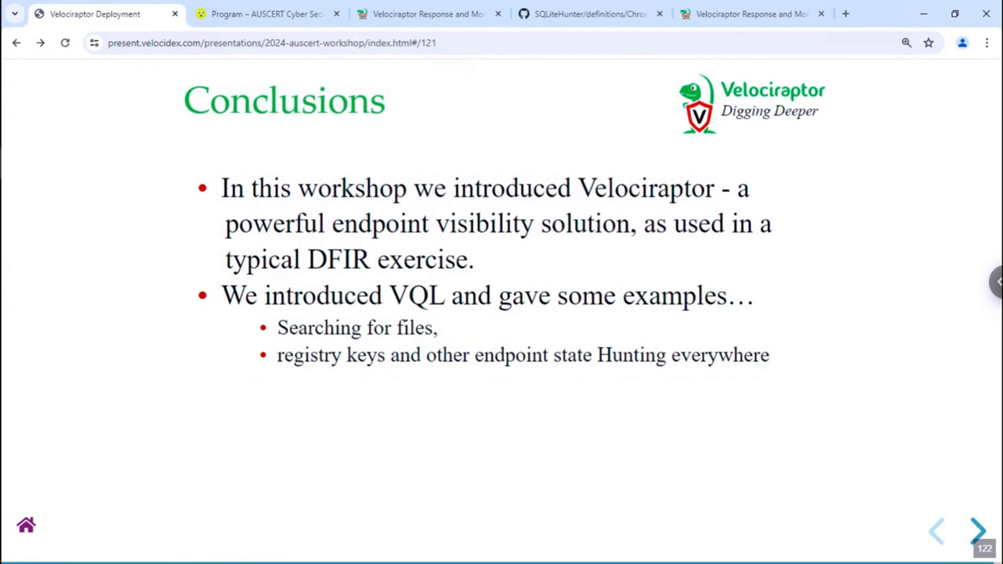
{"action": "key", "text": "Right"}
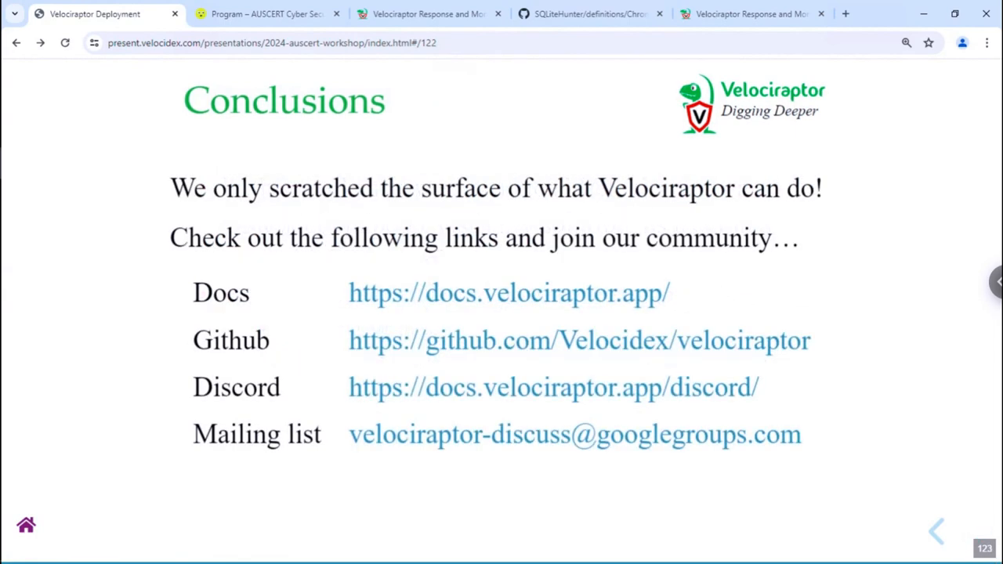